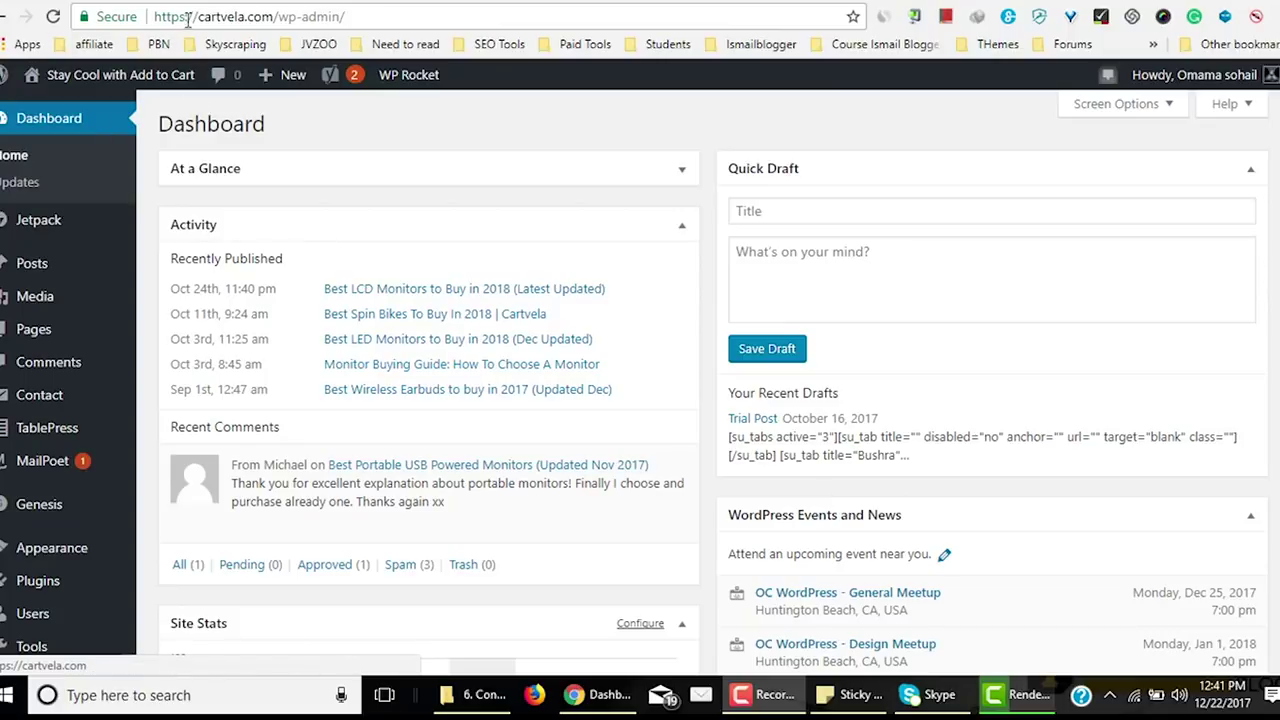
Open the list of all posts and bring up the "Best LED Monitors to Buy in 2018 (Dec Updated)" post for editing.
{"action": "left_click_drag", "start_coordinate": [199, 16], "coordinate": [247, 16]}
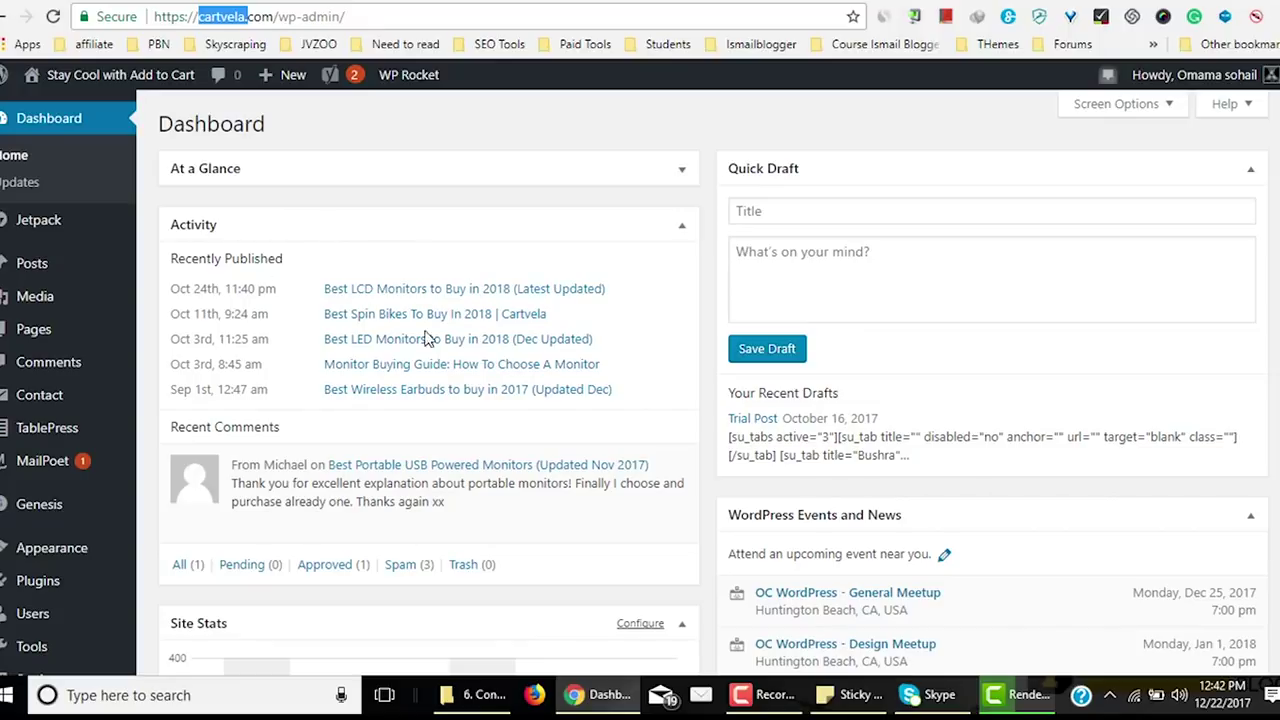
{"action": "mouse_move", "coordinate": [45, 268]}
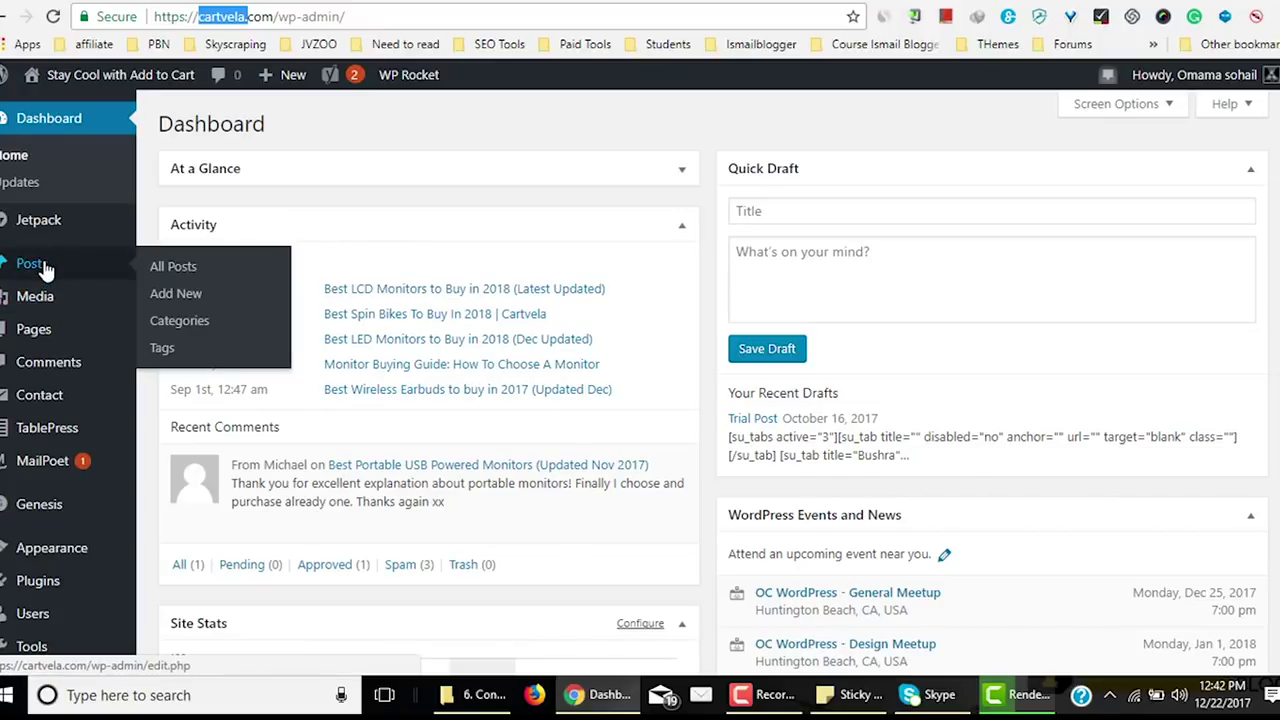
{"action": "right_click", "coordinate": [156, 265]}
{"action": "left_click", "coordinate": [280, 284]}
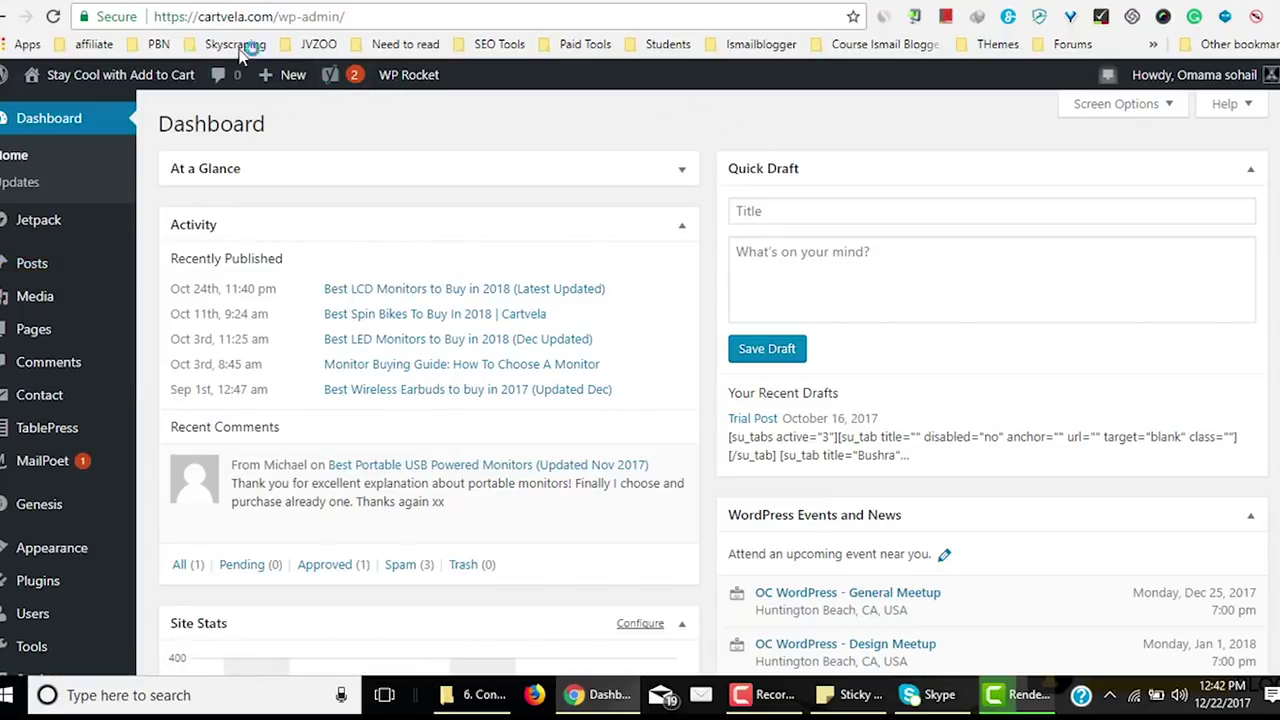
{"action": "left_click", "coordinate": [287, 3]}
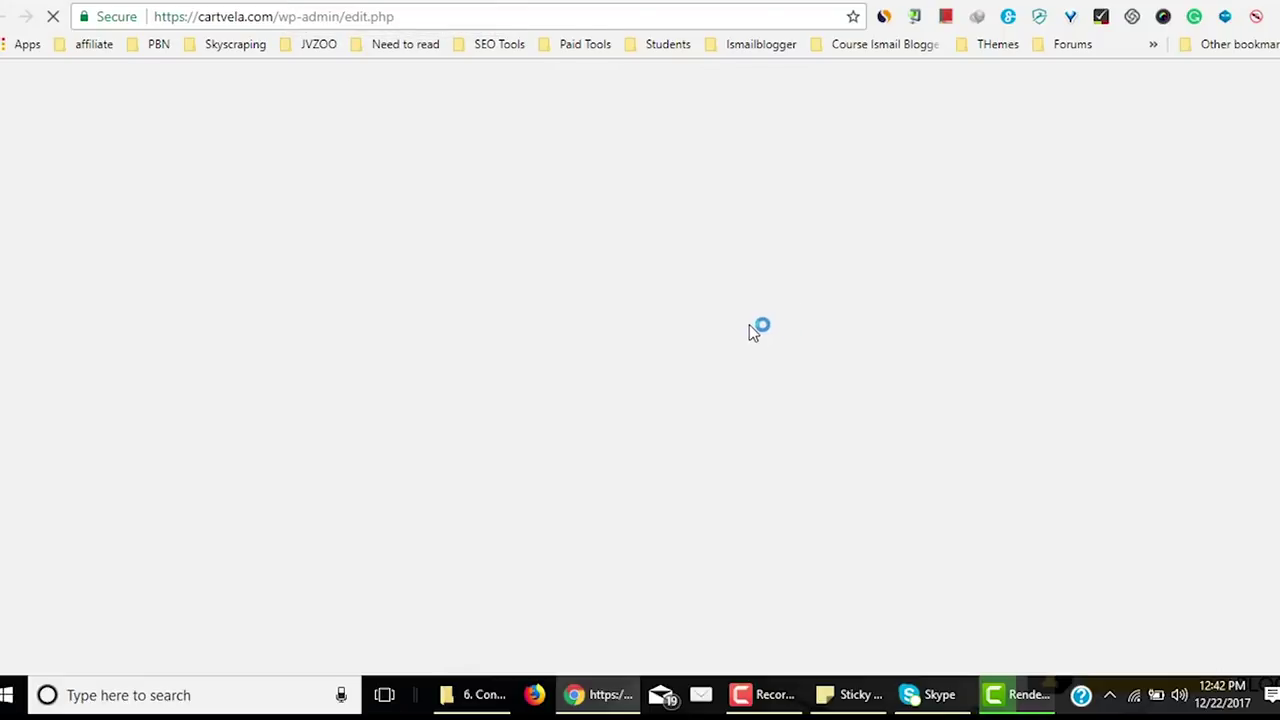
{"action": "left_click", "coordinate": [150, 3]}
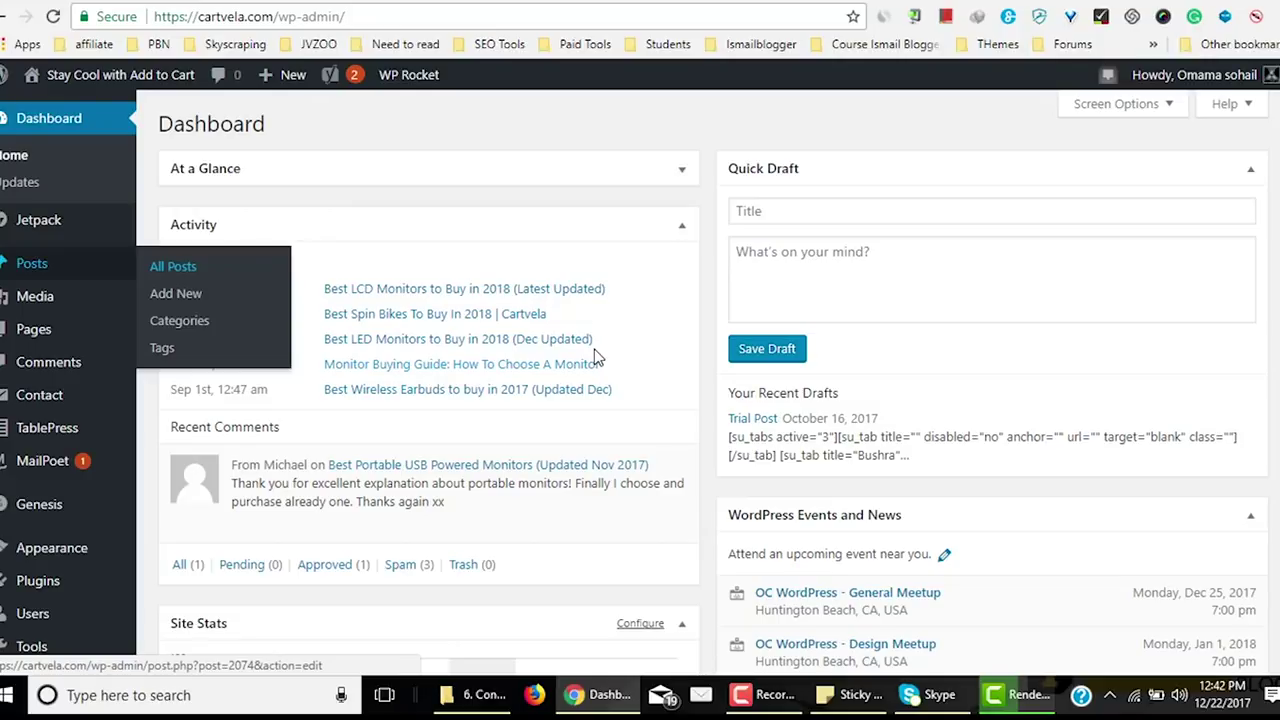
{"action": "left_click", "coordinate": [173, 266]}
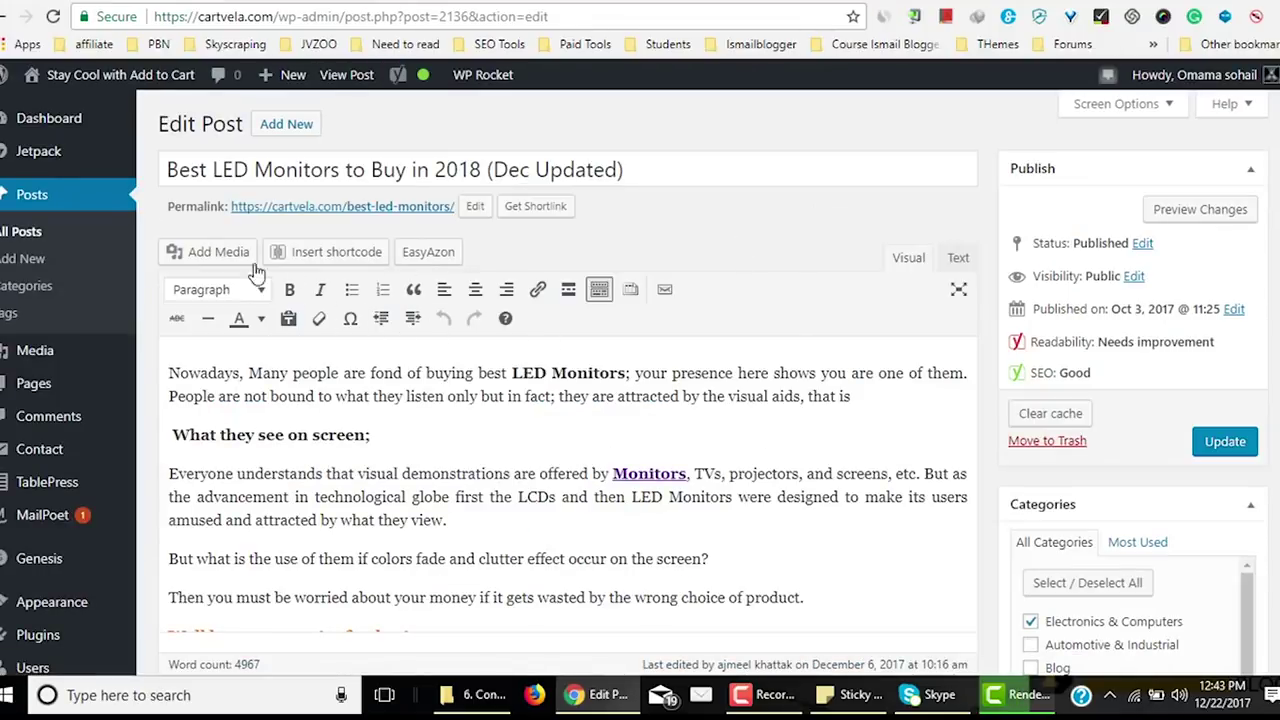
Examine the title and introductory paragraphs of the existing LED monitors post.
{"action": "left_click_drag", "start_coordinate": [222, 169], "coordinate": [312, 168]}
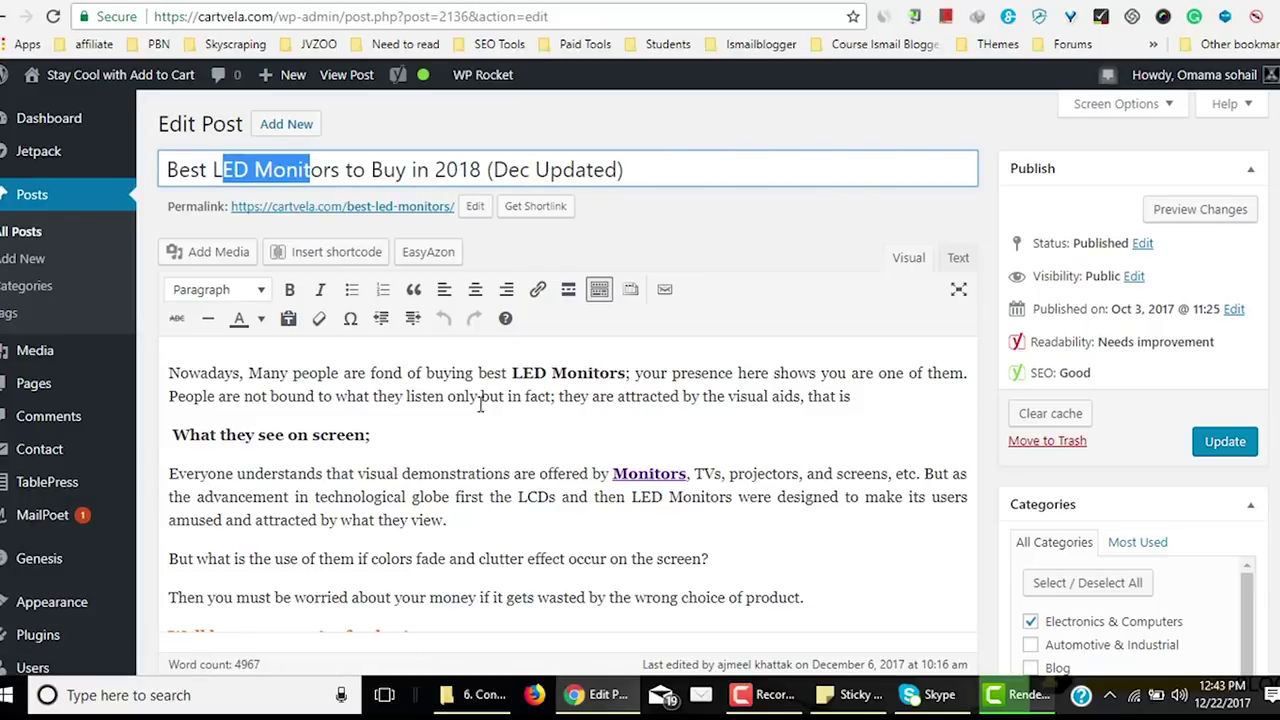
{"action": "scroll", "coordinate": [357, 370], "scroll_direction": "down", "scroll_amount": 3}
{"action": "left_click_drag", "start_coordinate": [442, 492], "coordinate": [760, 578]}
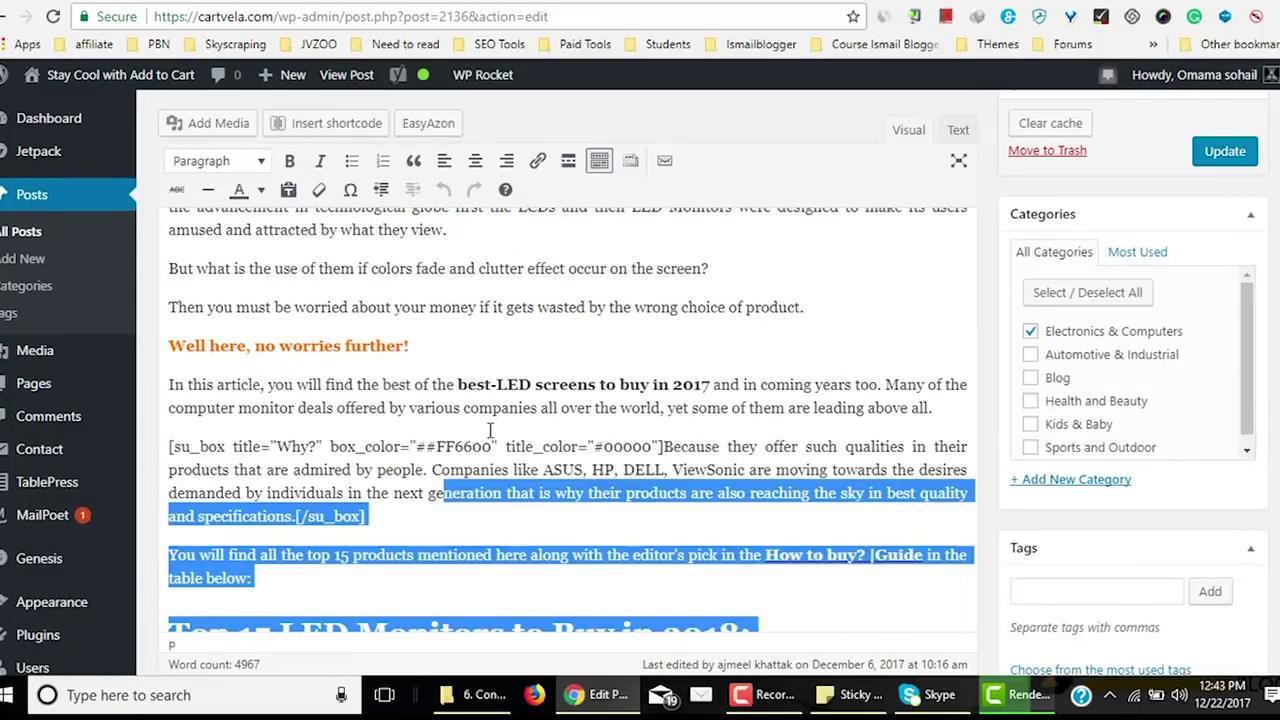
{"action": "scroll", "coordinate": [490, 430], "scroll_direction": "up", "scroll_amount": 5}
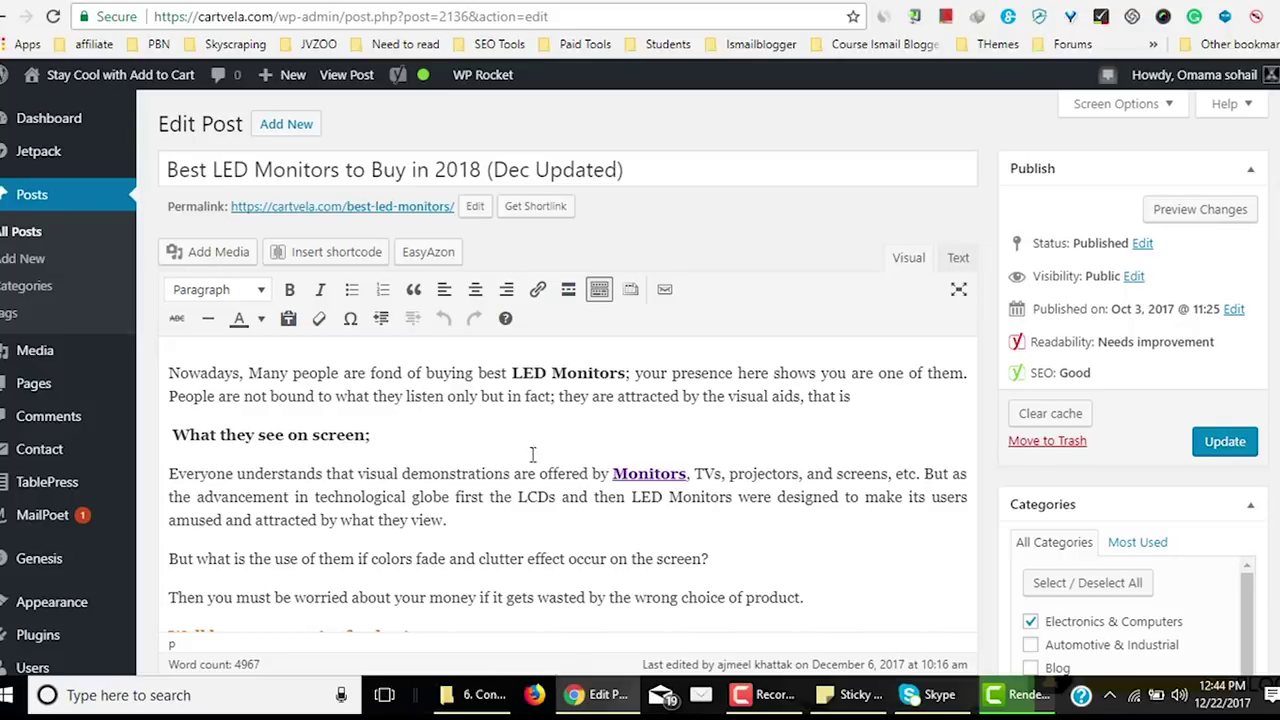
{"action": "left_click_drag", "start_coordinate": [378, 473], "coordinate": [557, 497]}
{"action": "left_click", "coordinate": [621, 550]}
Open the page for adding a new post in a separate browser tab.
{"action": "right_click", "coordinate": [14, 264]}
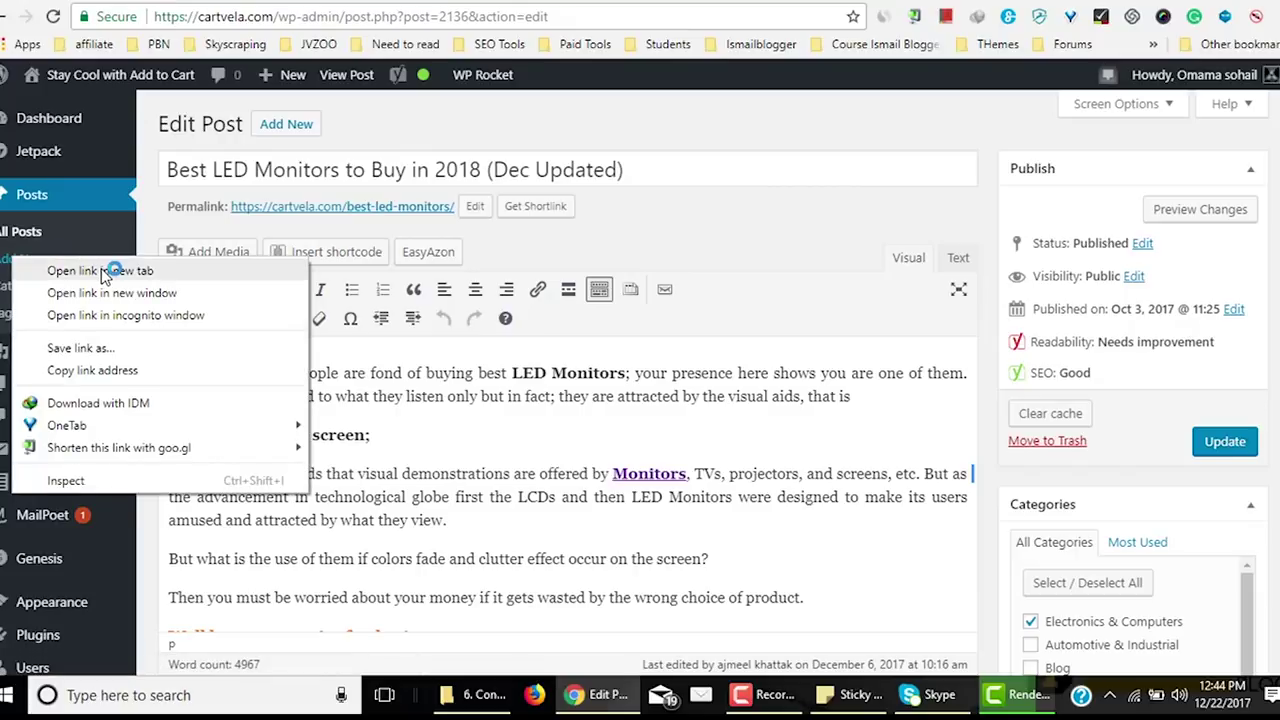
{"action": "left_click", "coordinate": [60, 272]}
{"action": "left_click", "coordinate": [444, 2]}
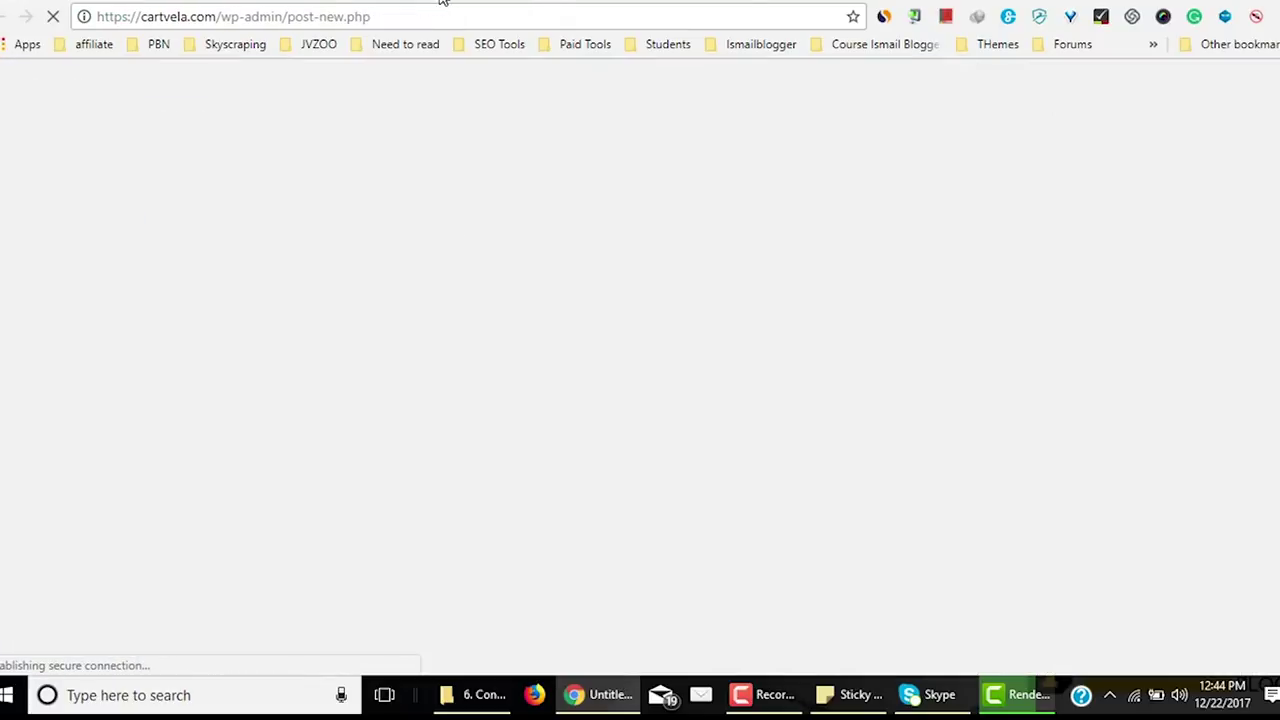
Return to the existing LED monitors post and examine its body from the introduction through the first product section.
{"action": "key", "text": "ctrl+shift+Tab"}
{"action": "left_click_drag", "start_coordinate": [368, 434], "coordinate": [355, 434]}
{"action": "left_click", "coordinate": [172, 373]}
{"action": "left_click_drag", "start_coordinate": [172, 373], "coordinate": [434, 474]}
{"action": "left_click", "coordinate": [172, 373]}
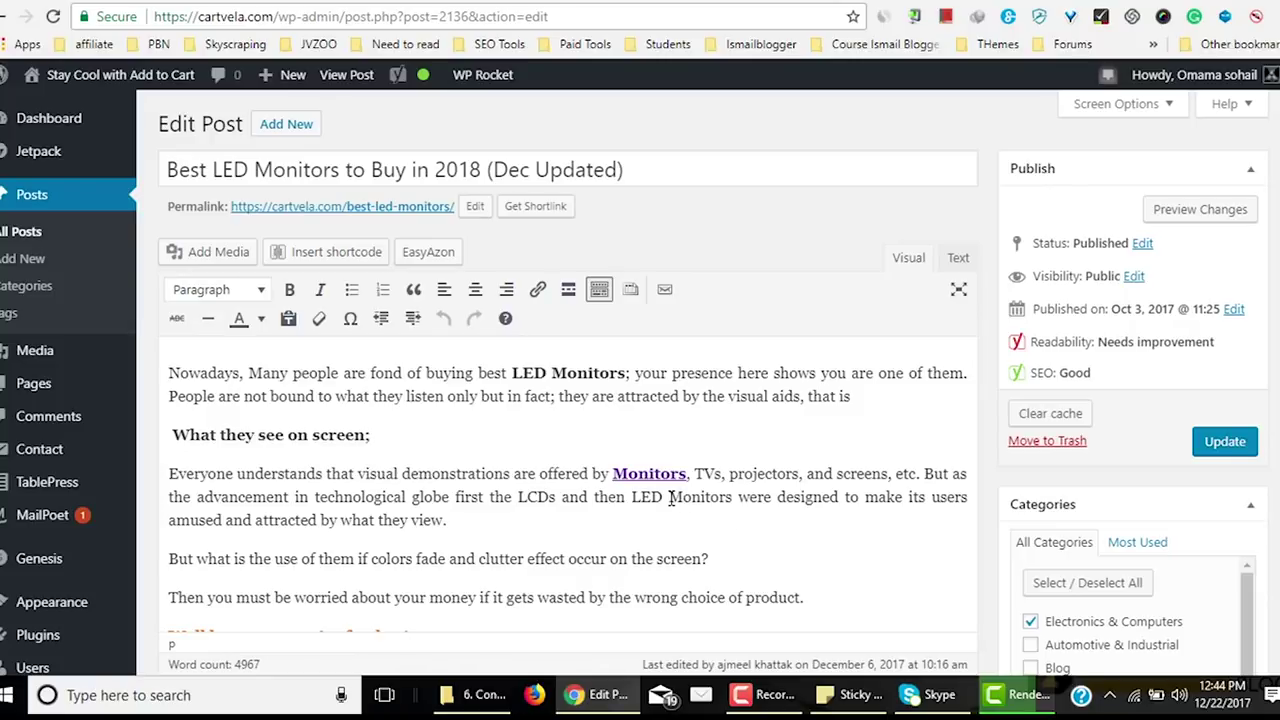
{"action": "scroll", "coordinate": [646, 458], "scroll_direction": "down", "scroll_amount": 10}
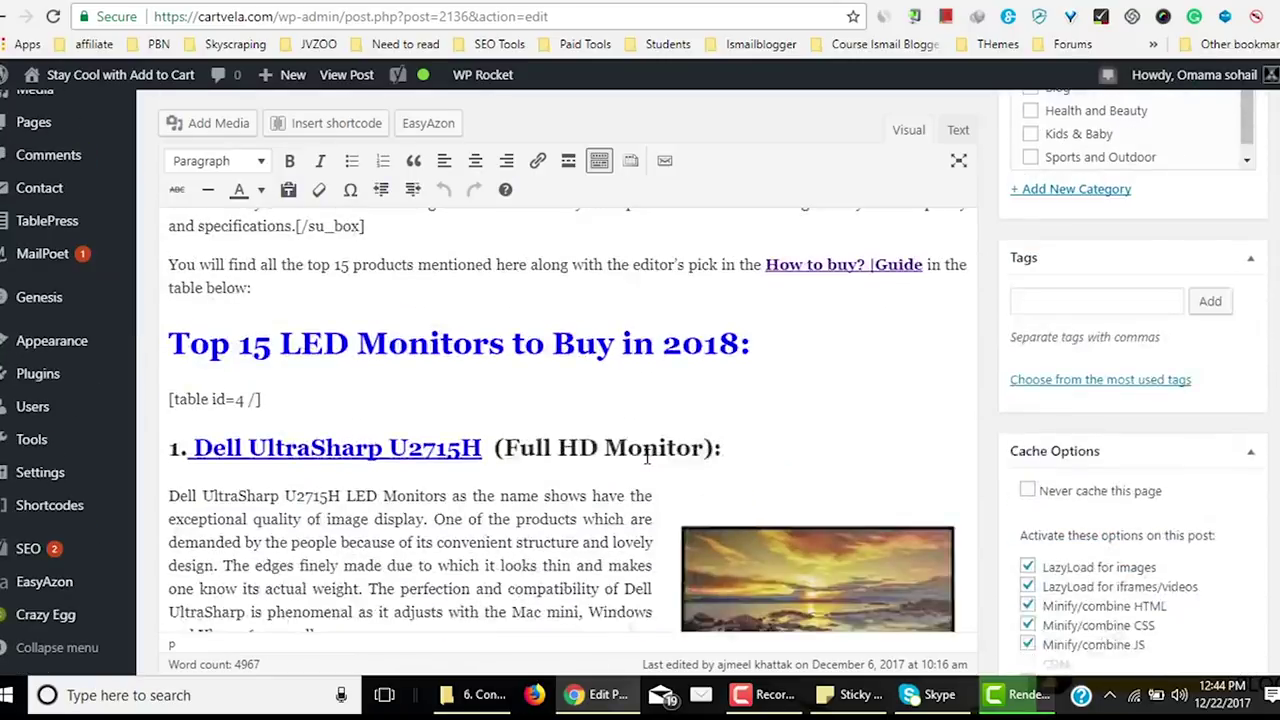
{"action": "scroll", "coordinate": [646, 458], "scroll_direction": "up", "scroll_amount": 10}
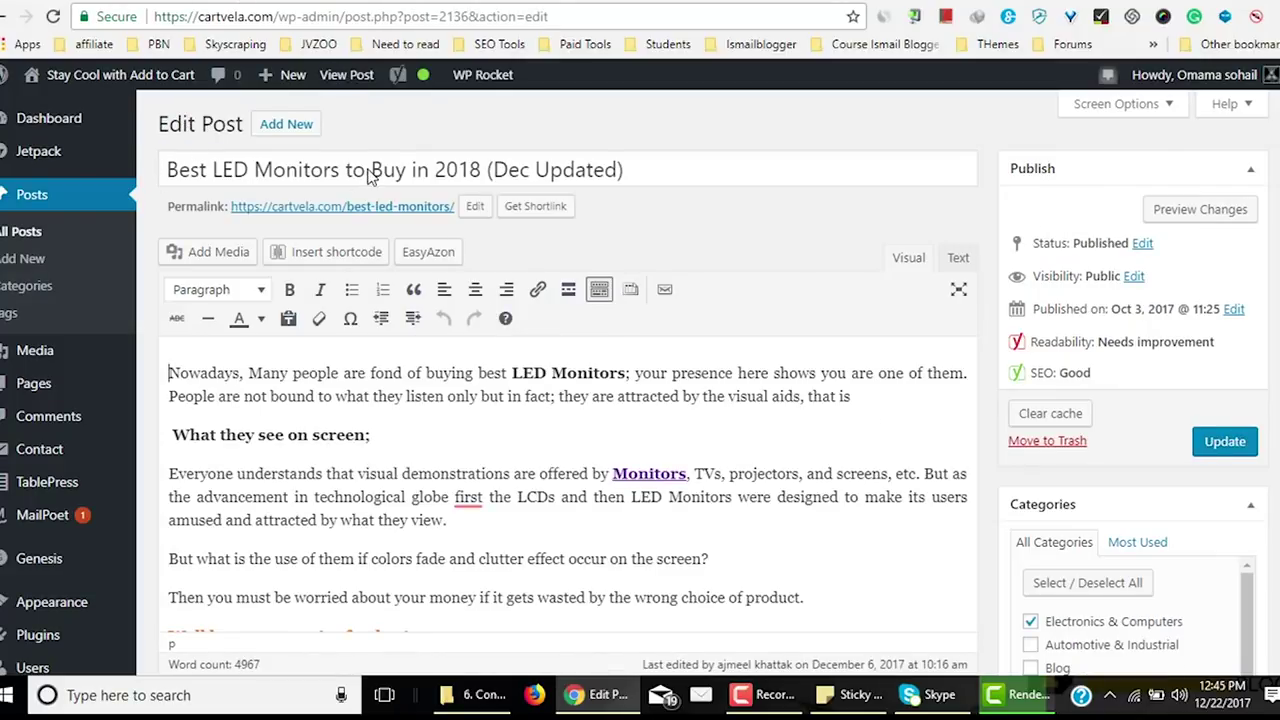
Switch to the new post and give it the title "Best LED Monitors".
{"action": "left_click", "coordinate": [450, 5]}
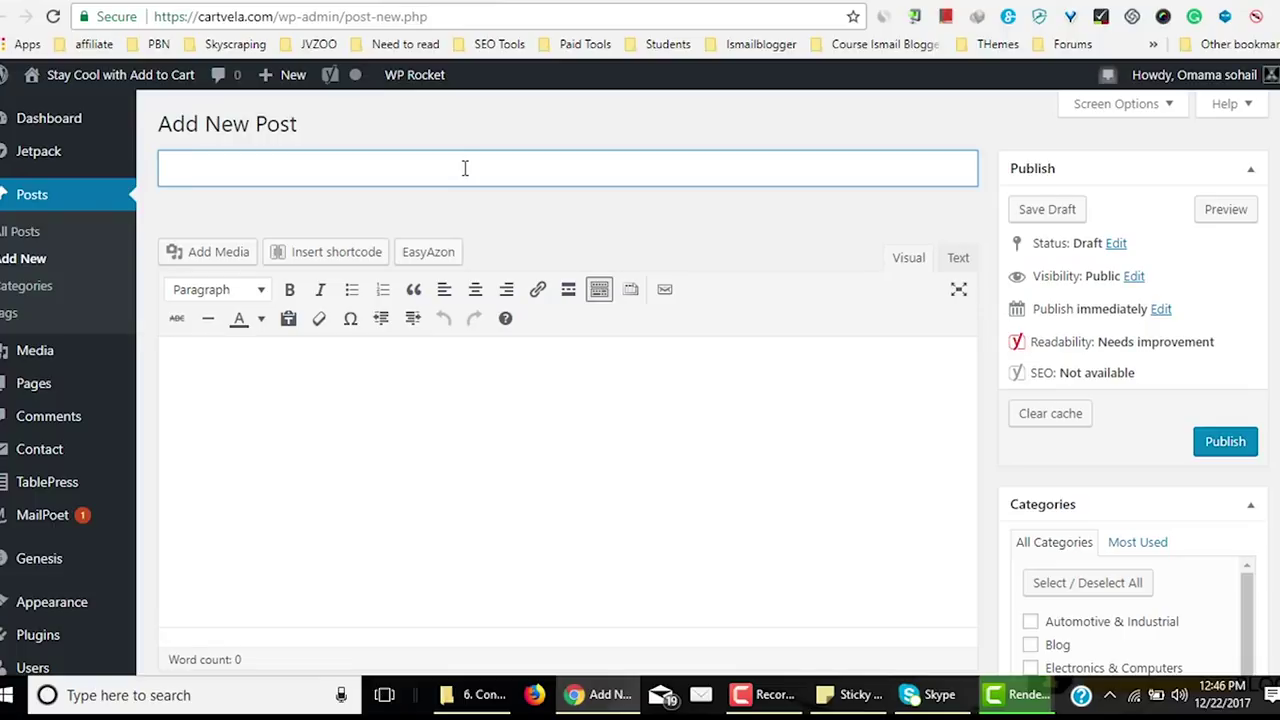
{"action": "type", "text": "Best LED Monitors"}
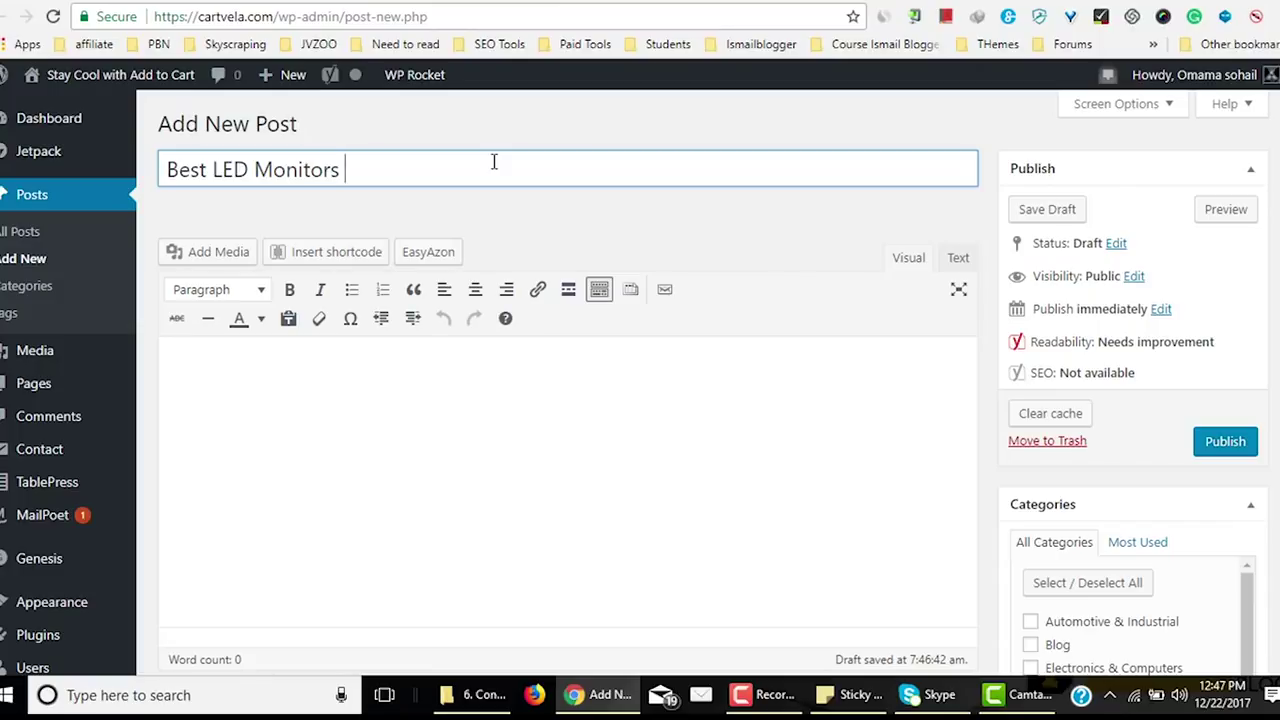
{"action": "left_click_drag", "start_coordinate": [430, 16], "coordinate": [288, 24]}
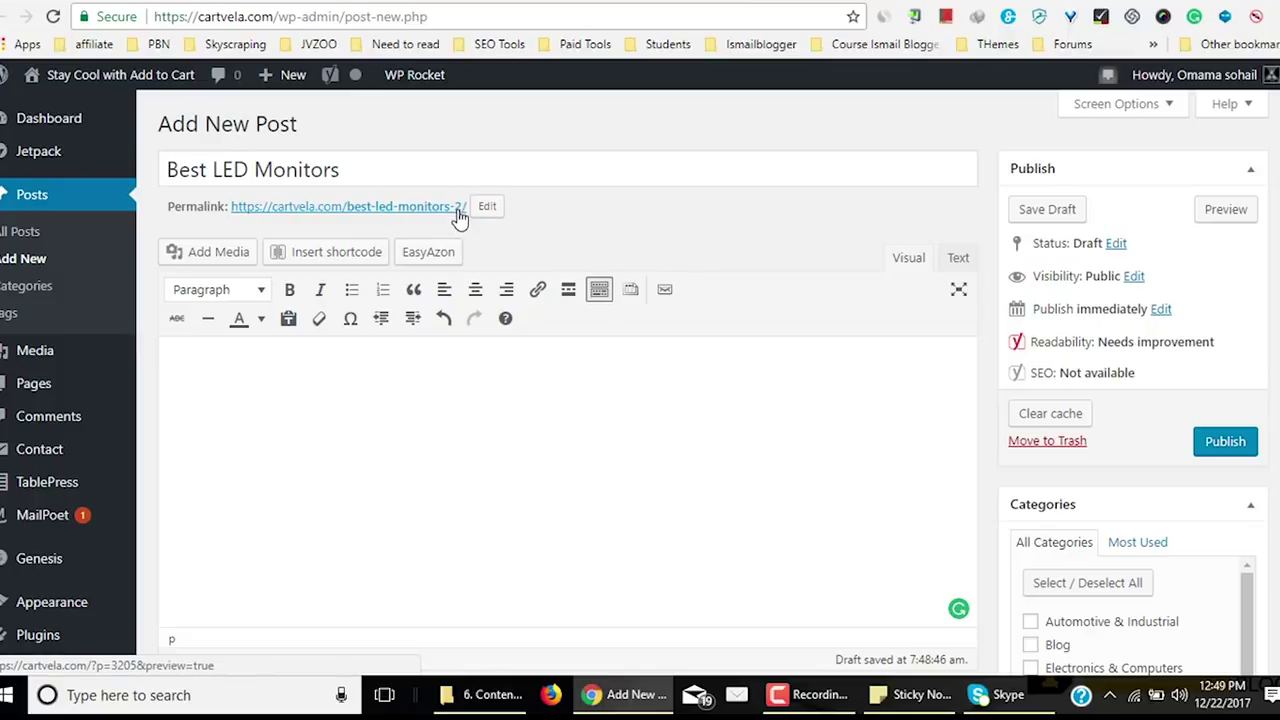
Try to change the new post's permalink slug to "best-led-monitors" by removing the "-2" suffix.
{"action": "key", "text": "alt+Left"}
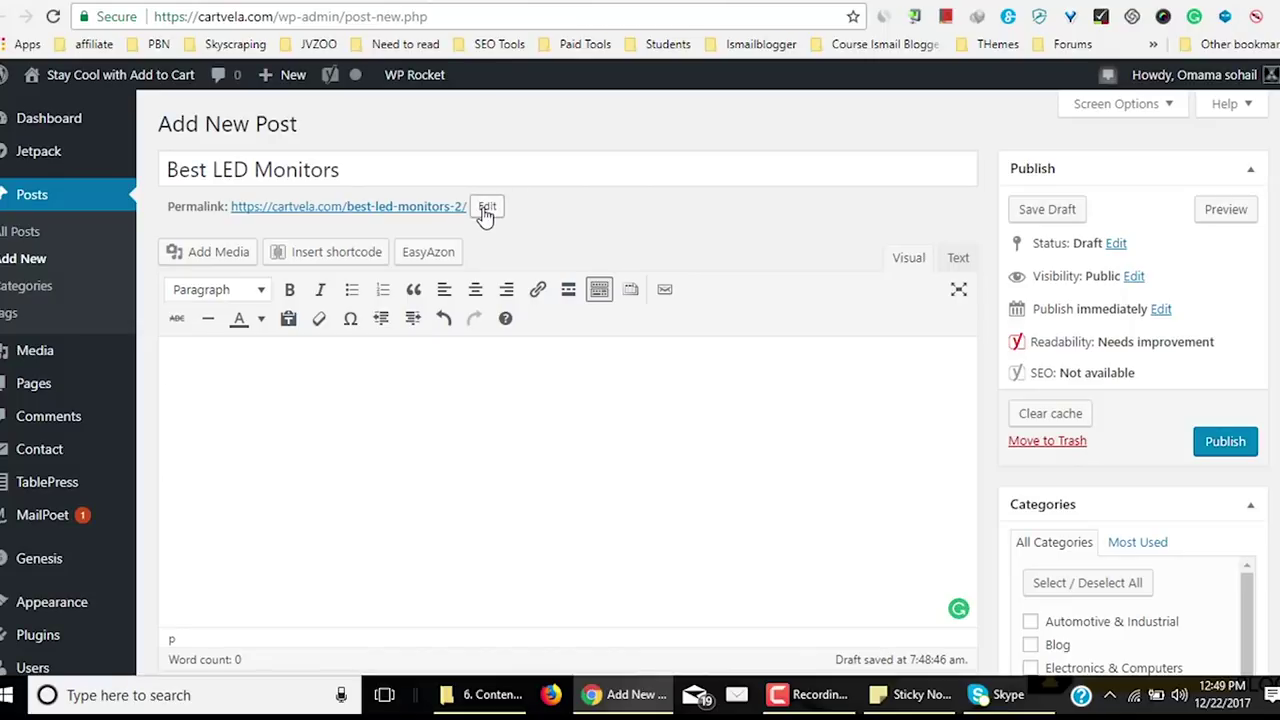
{"action": "left_click", "coordinate": [486, 204]}
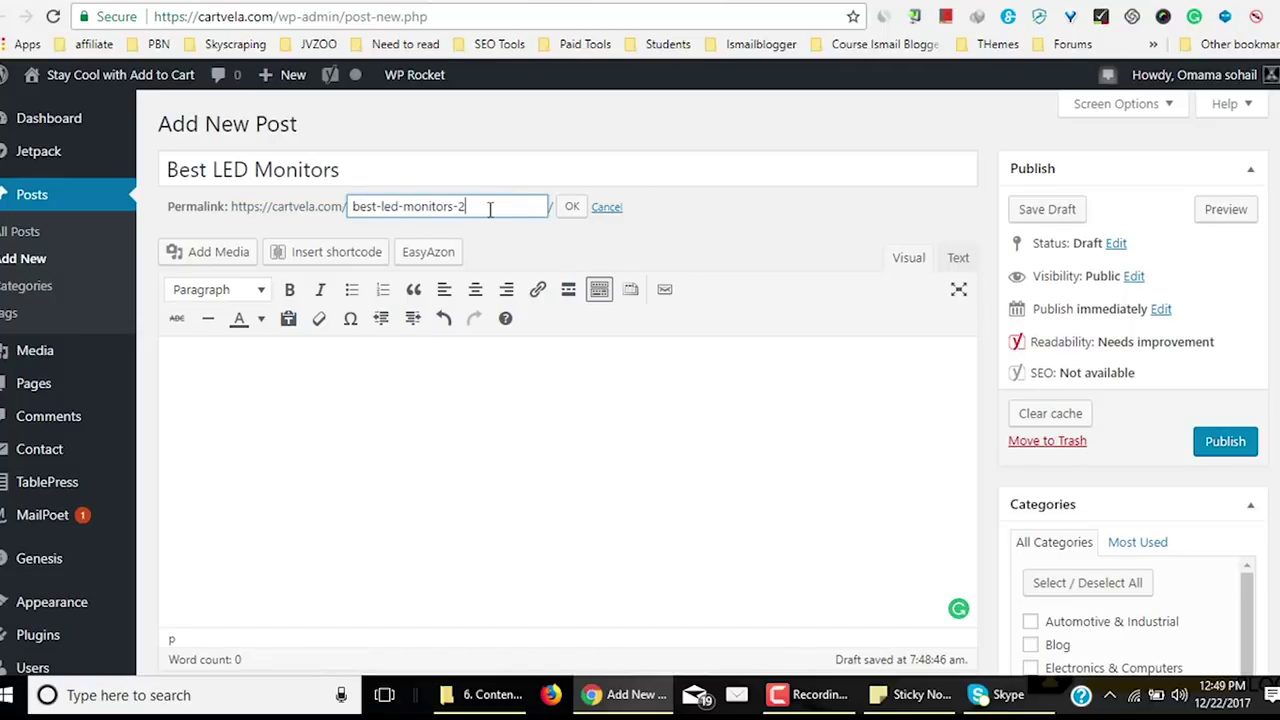
{"action": "key", "text": "BackSpace"}
{"action": "key", "text": "BackSpace"}
{"action": "left_click", "coordinate": [571, 210]}
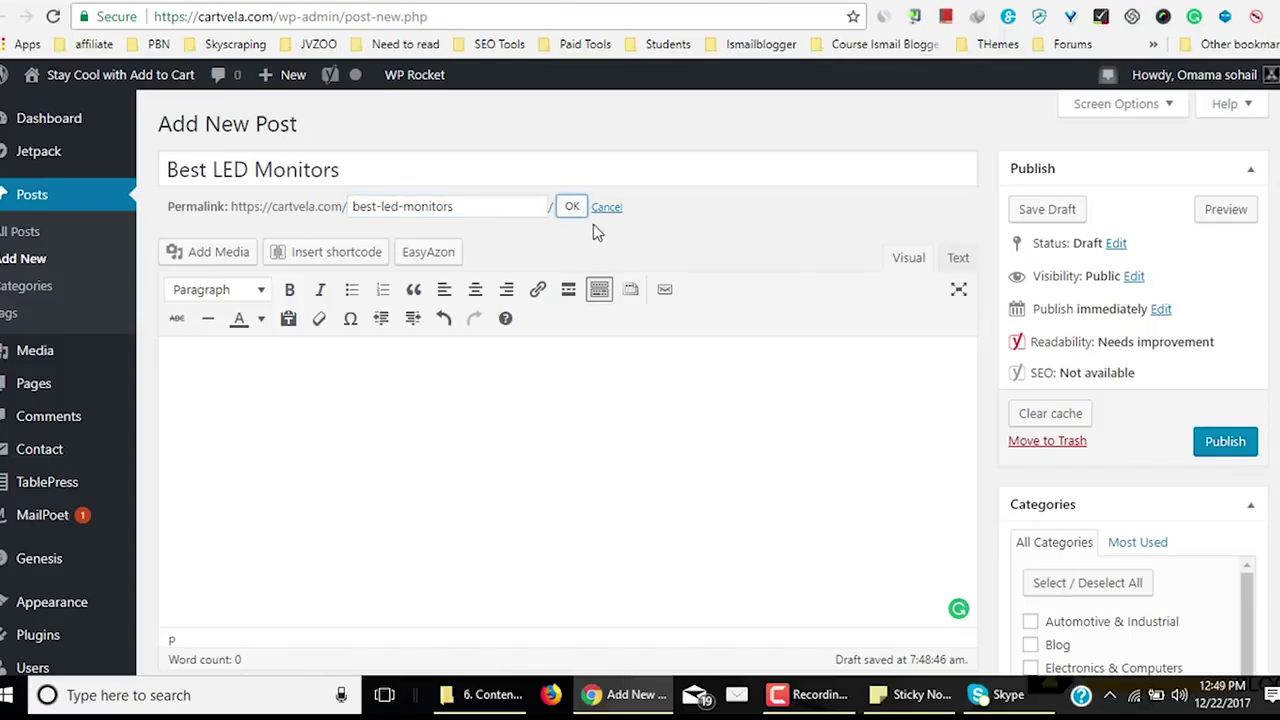
{"action": "left_click", "coordinate": [555, 402]}
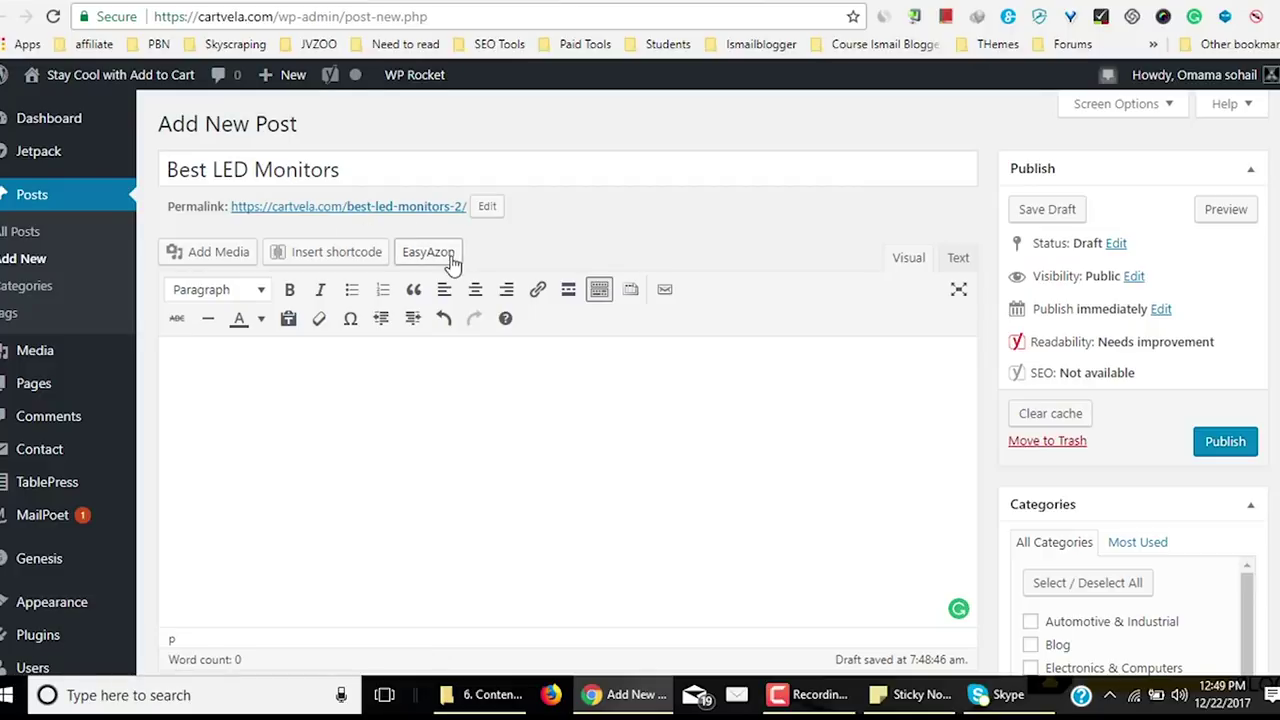
Extend the new post's title with "to Buy in 2018 (Updated)".
{"action": "left_click", "coordinate": [403, 170]}
{"action": "type", "text": "to Buy in 2018 "}
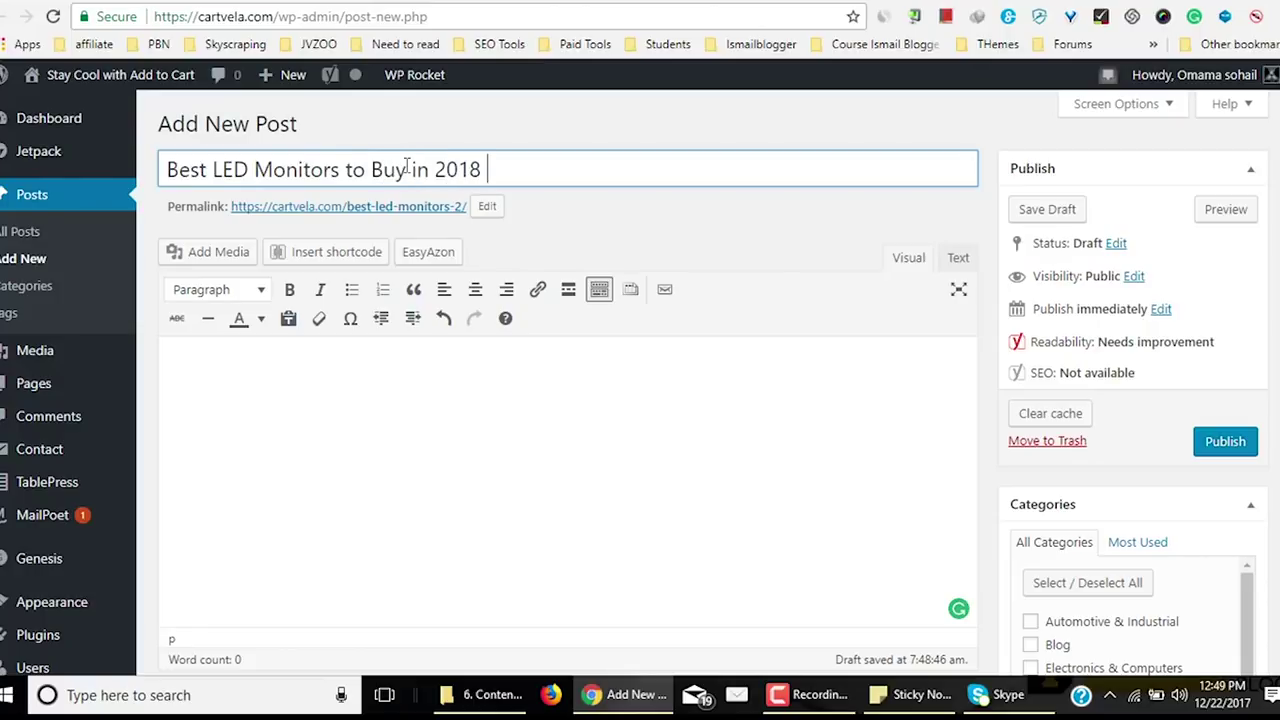
{"action": "type", "text": "(Updated"}
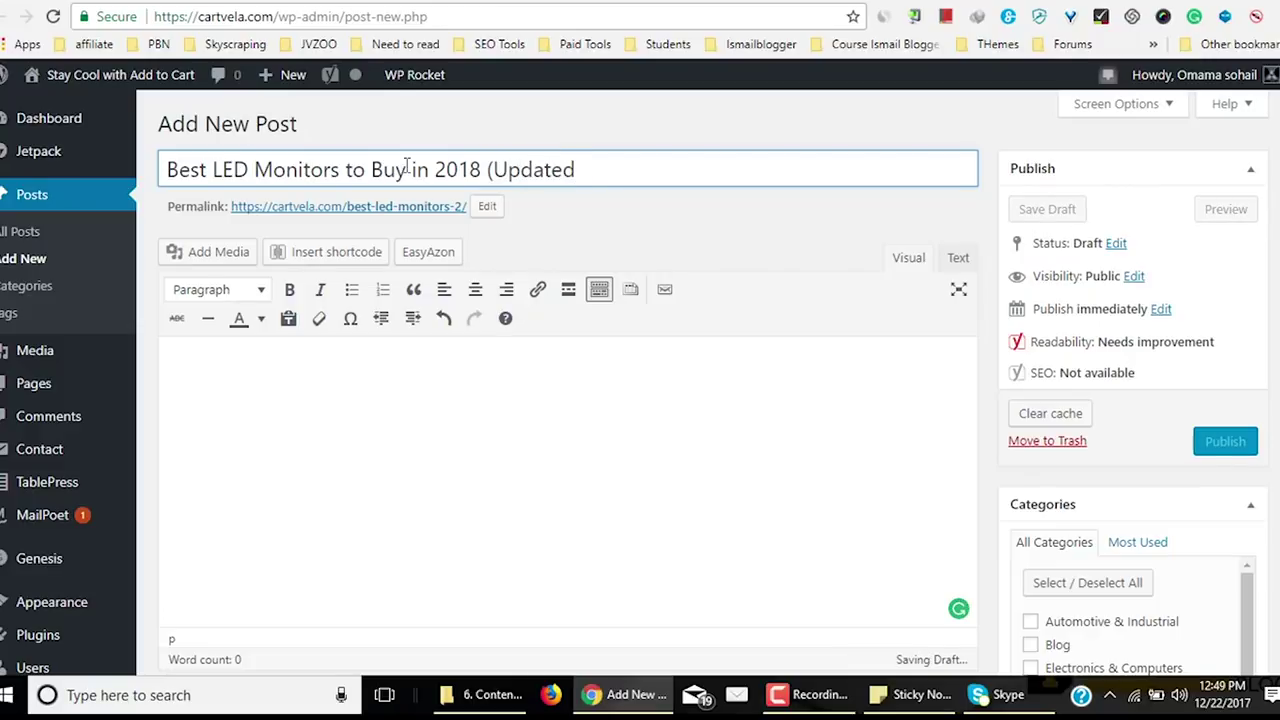
{"action": "key", "text": "BackSpace"}
{"action": "type", "text": ")"}
Insert "Dec" before "Updated" inside the parentheses of the new post's title.
{"action": "key", "text": "Left"}
{"action": "key", "text": "Left"}
{"action": "key", "text": "Left"}
{"action": "key", "text": "Left"}
{"action": "key", "text": "Left"}
{"action": "key", "text": "Left"}
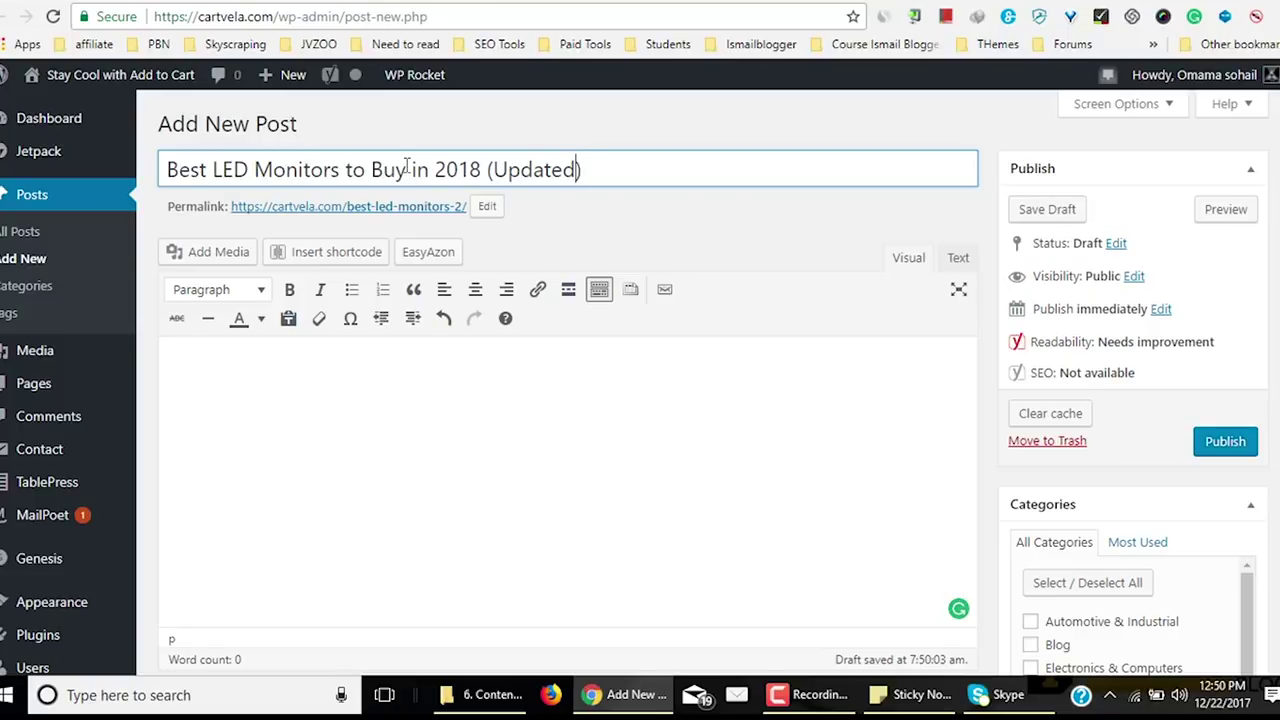
{"action": "key", "text": "Left"}
{"action": "key", "text": "Left"}
{"action": "type", "text": "DEC"}
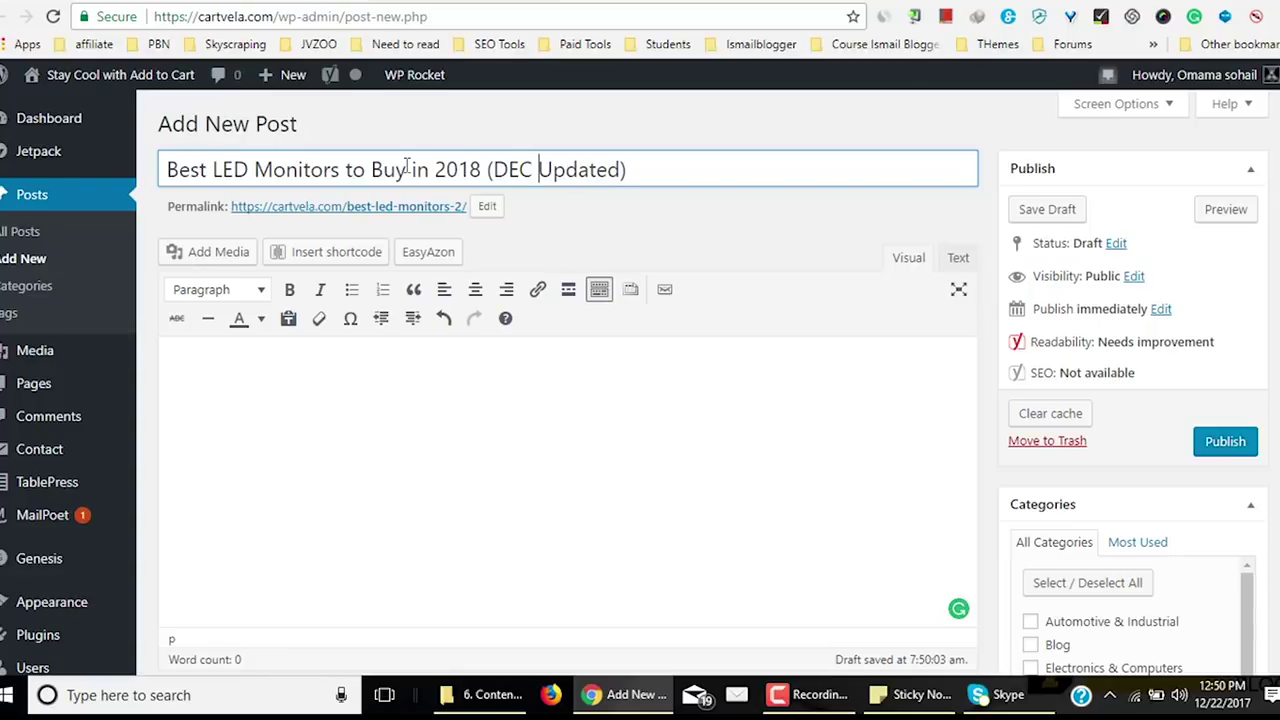
{"action": "key", "text": "BackSpace"}
{"action": "key", "text": "BackSpace"}
{"action": "key", "text": "BackSpace"}
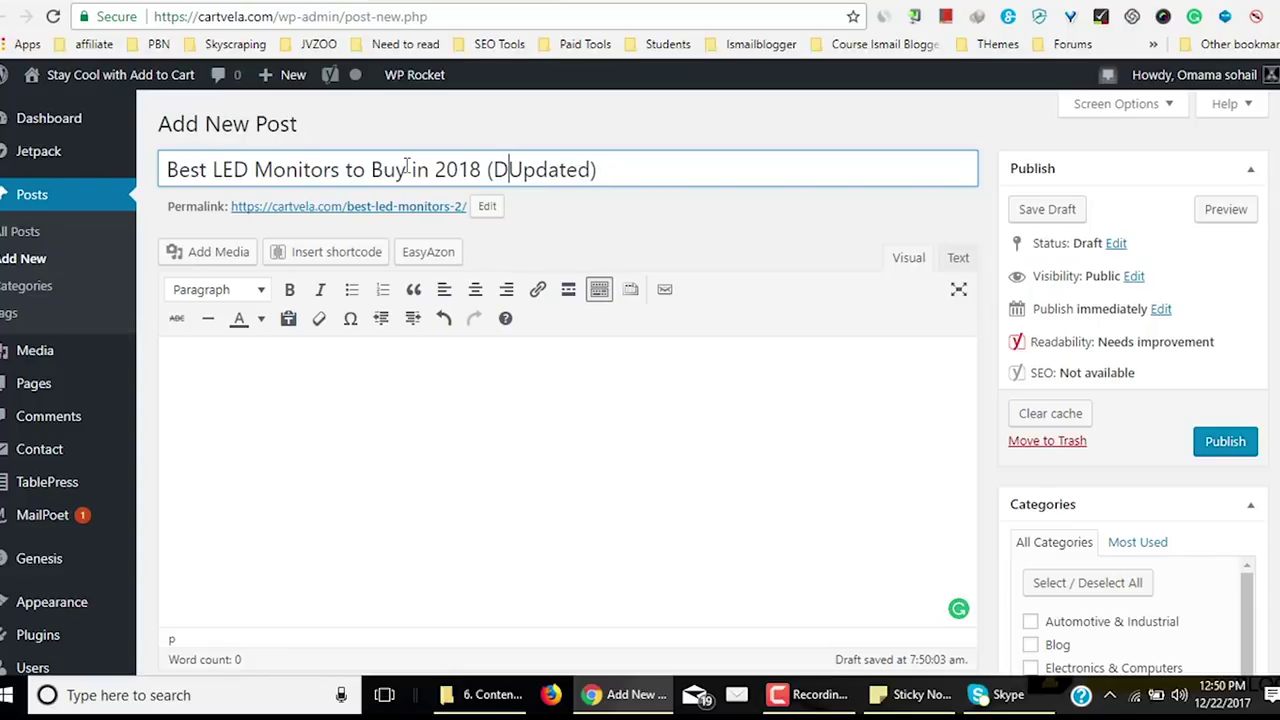
{"action": "type", "text": "ec"}
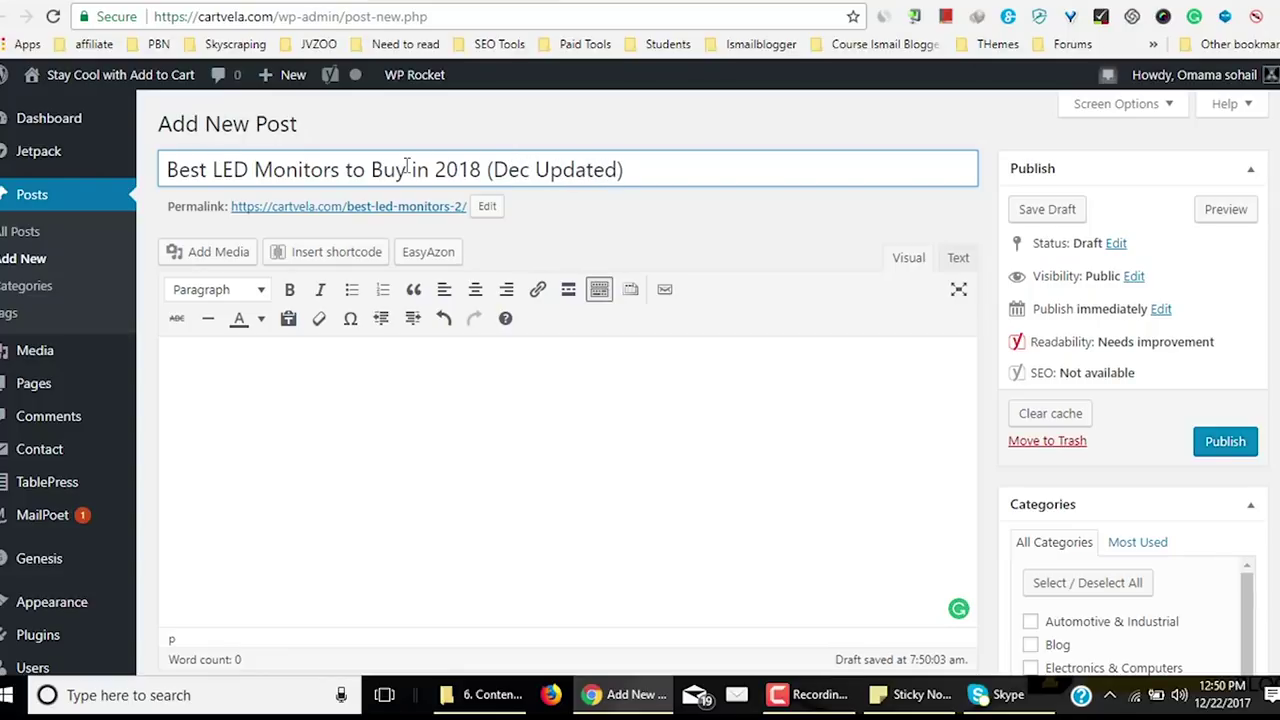
Review the new post's full title, including its "(Dec Updated)" suffix, alongside the permalink.
{"action": "left_click_drag", "start_coordinate": [632, 167], "coordinate": [481, 168]}
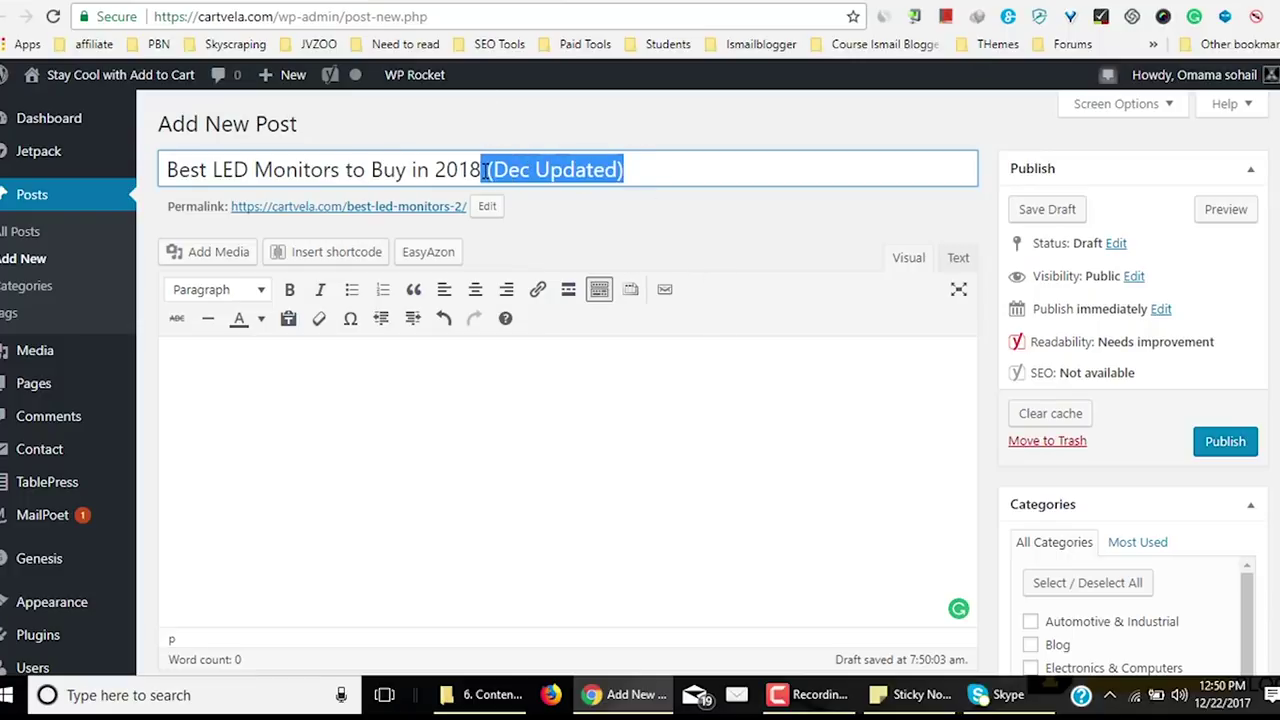
{"action": "left_click", "coordinate": [686, 165]}
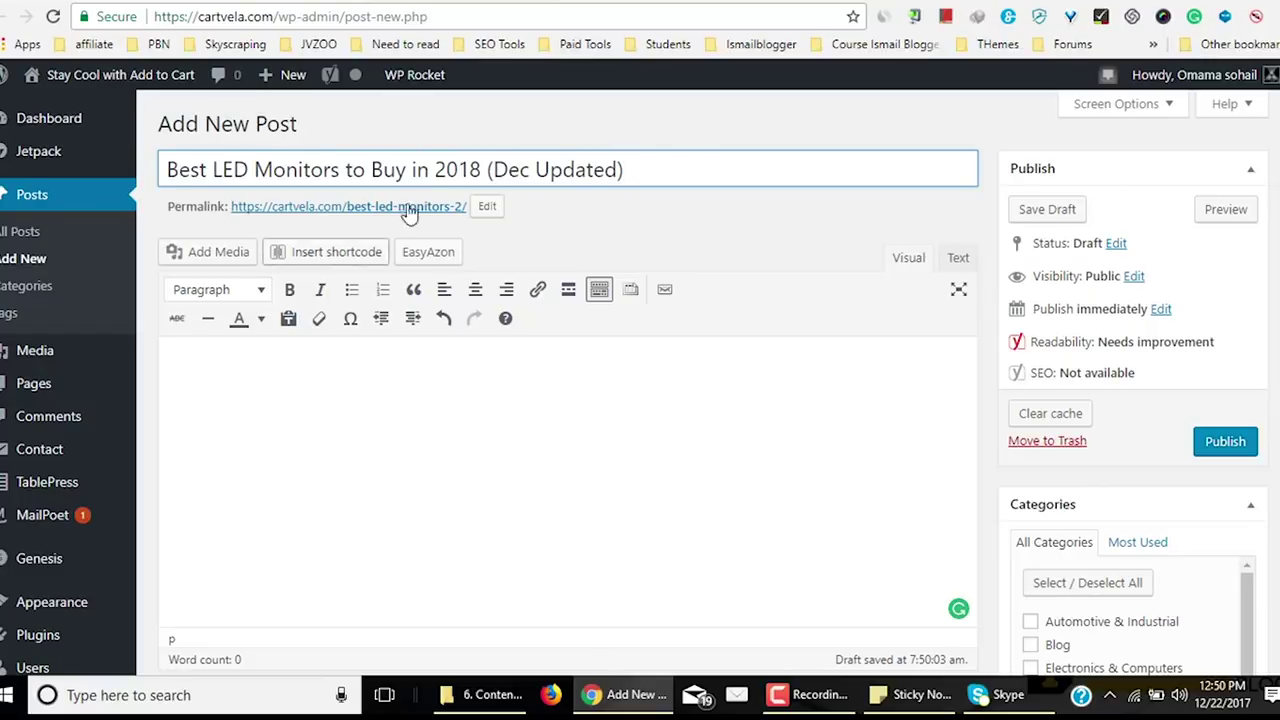
{"action": "left_click_drag", "start_coordinate": [165, 169], "coordinate": [630, 171]}
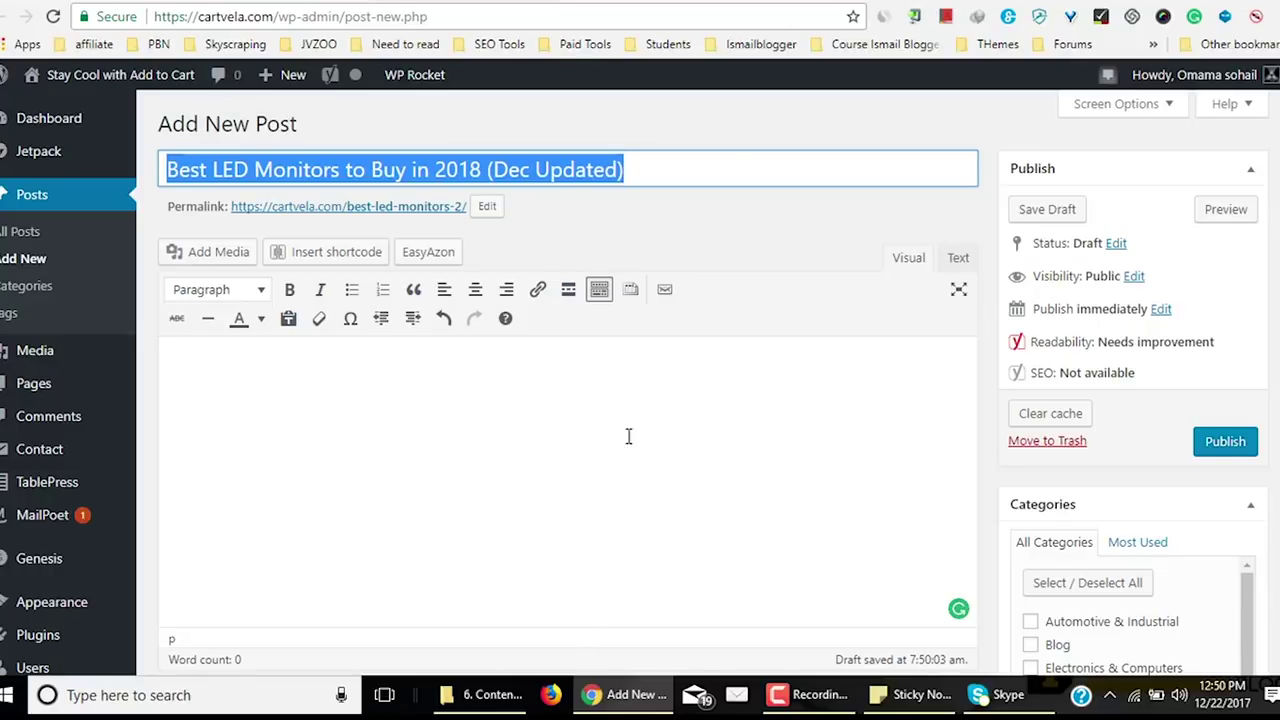
{"action": "left_click", "coordinate": [631, 388]}
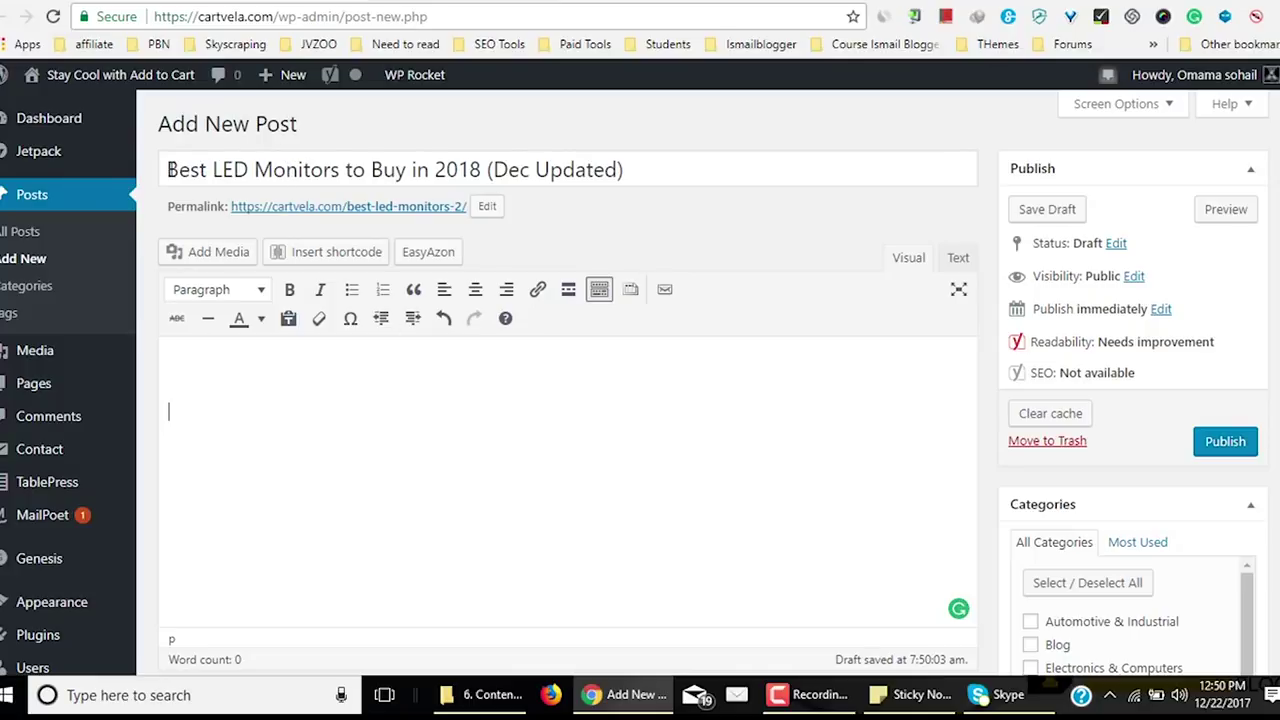
{"action": "left_click_drag", "start_coordinate": [168, 170], "coordinate": [620, 167]}
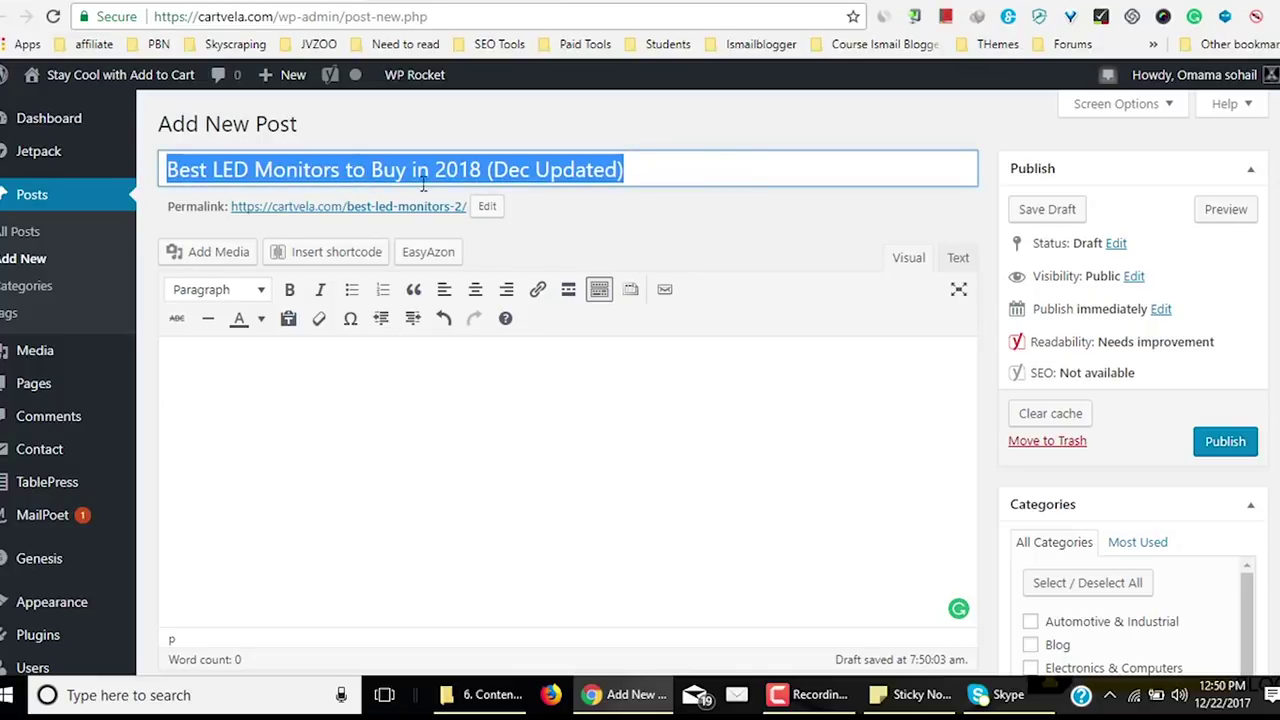
{"action": "left_click", "coordinate": [483, 168]}
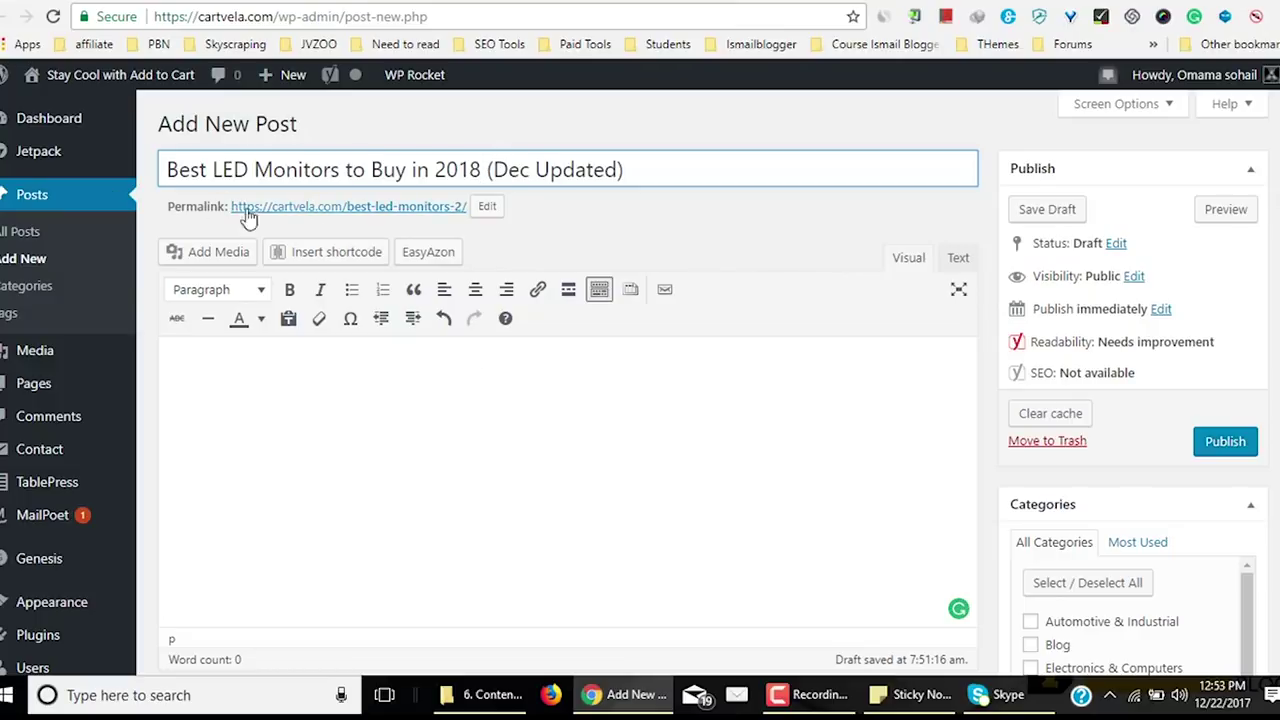
{"action": "left_click_drag", "start_coordinate": [168, 170], "coordinate": [542, 210]}
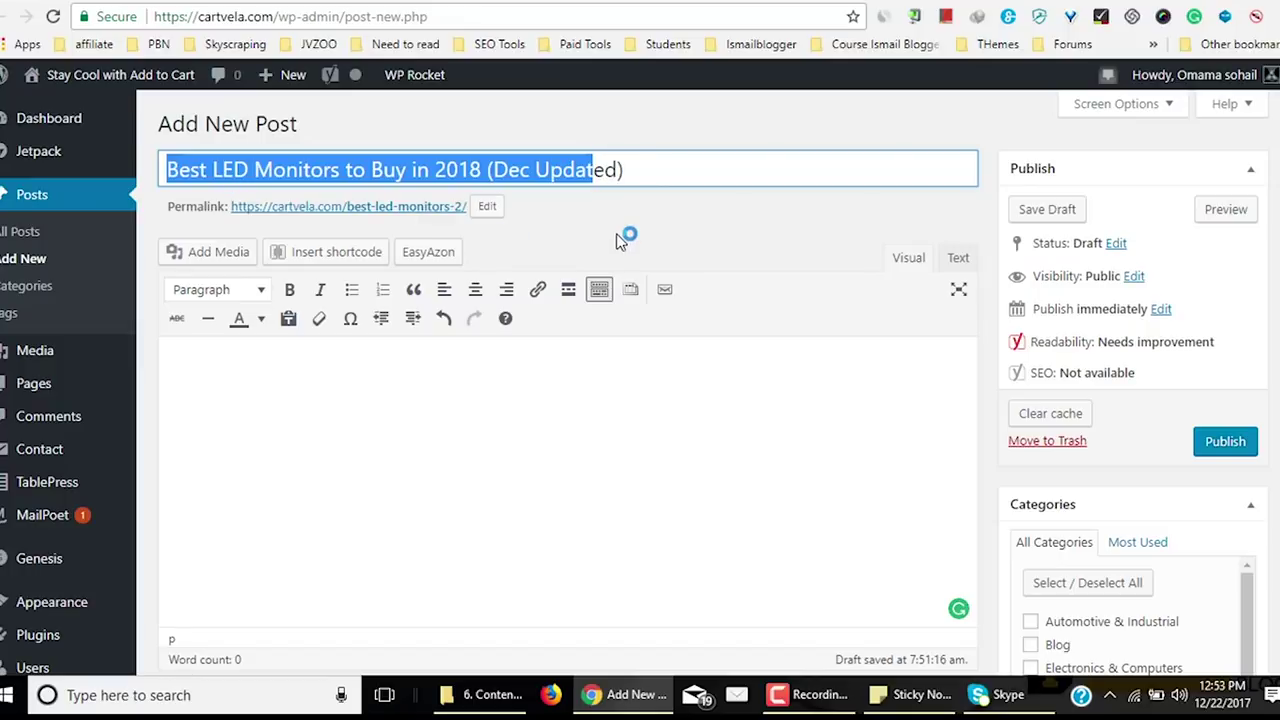
{"action": "left_click", "coordinate": [437, 427]}
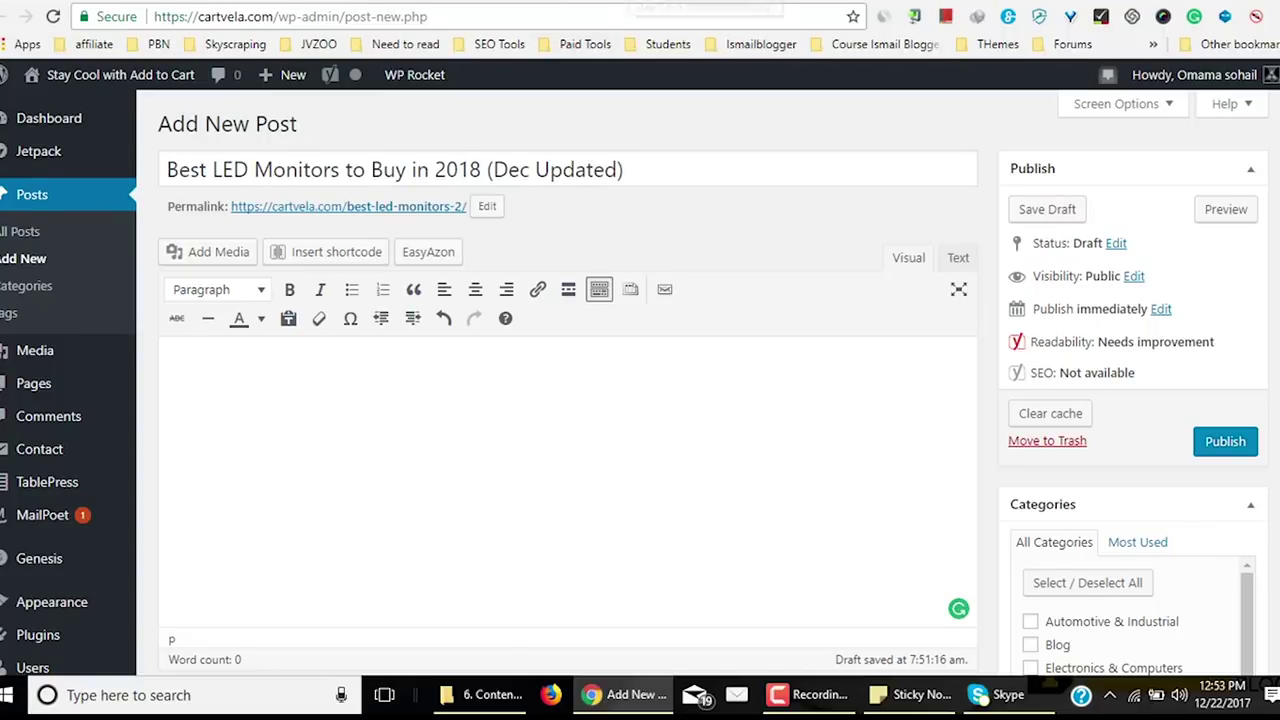
Open the "Monitor Buying Guide: How To Choose A Monitor" article from the site's homepage in a new tab.
{"action": "key", "text": "ctrl+Tab"}
{"action": "scroll", "coordinate": [771, 251], "scroll_direction": "down", "scroll_amount": 7}
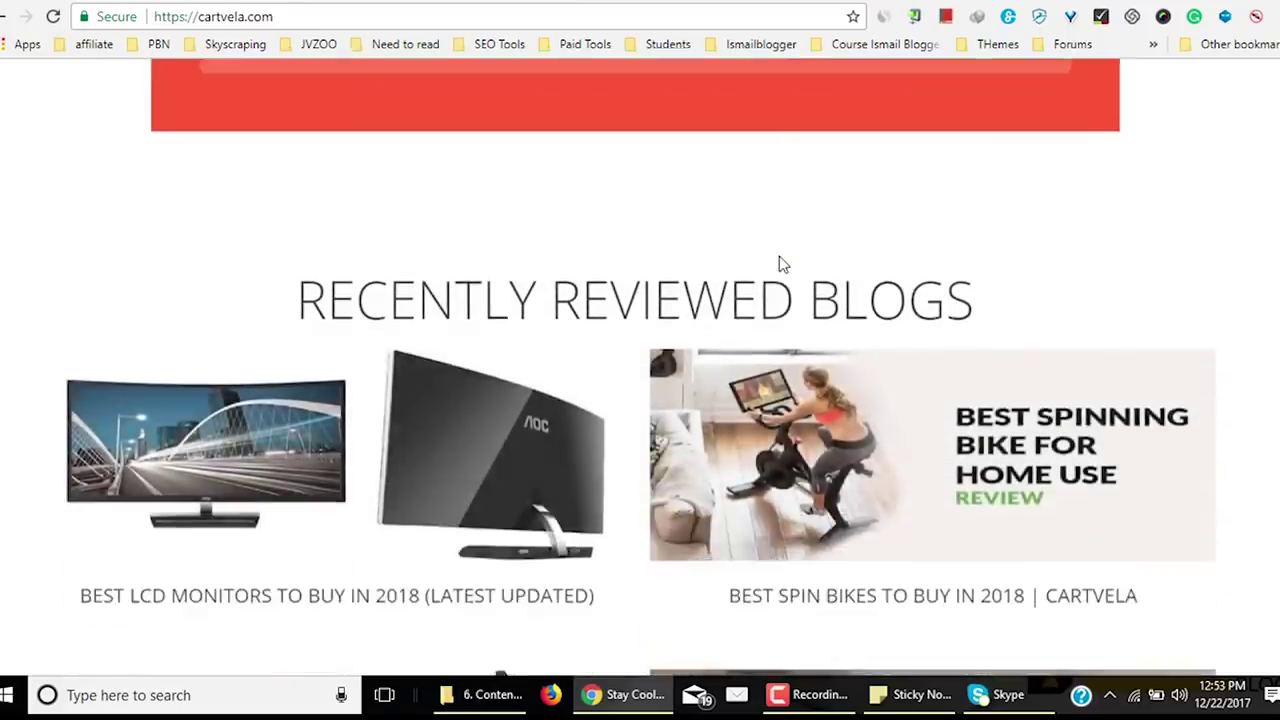
{"action": "scroll", "coordinate": [780, 259], "scroll_direction": "down", "scroll_amount": 8}
{"action": "scroll", "coordinate": [928, 420], "scroll_direction": "up", "scroll_amount": 3}
{"action": "right_click", "coordinate": [845, 372]}
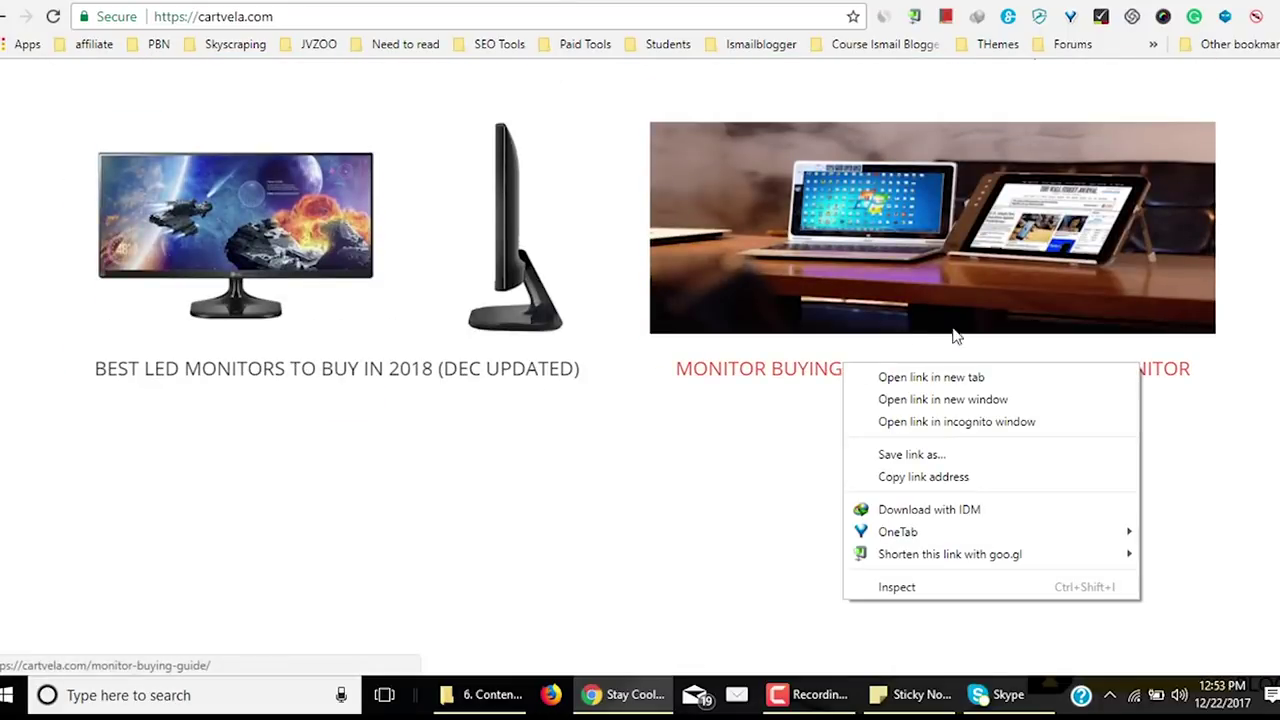
{"action": "left_click", "coordinate": [971, 374]}
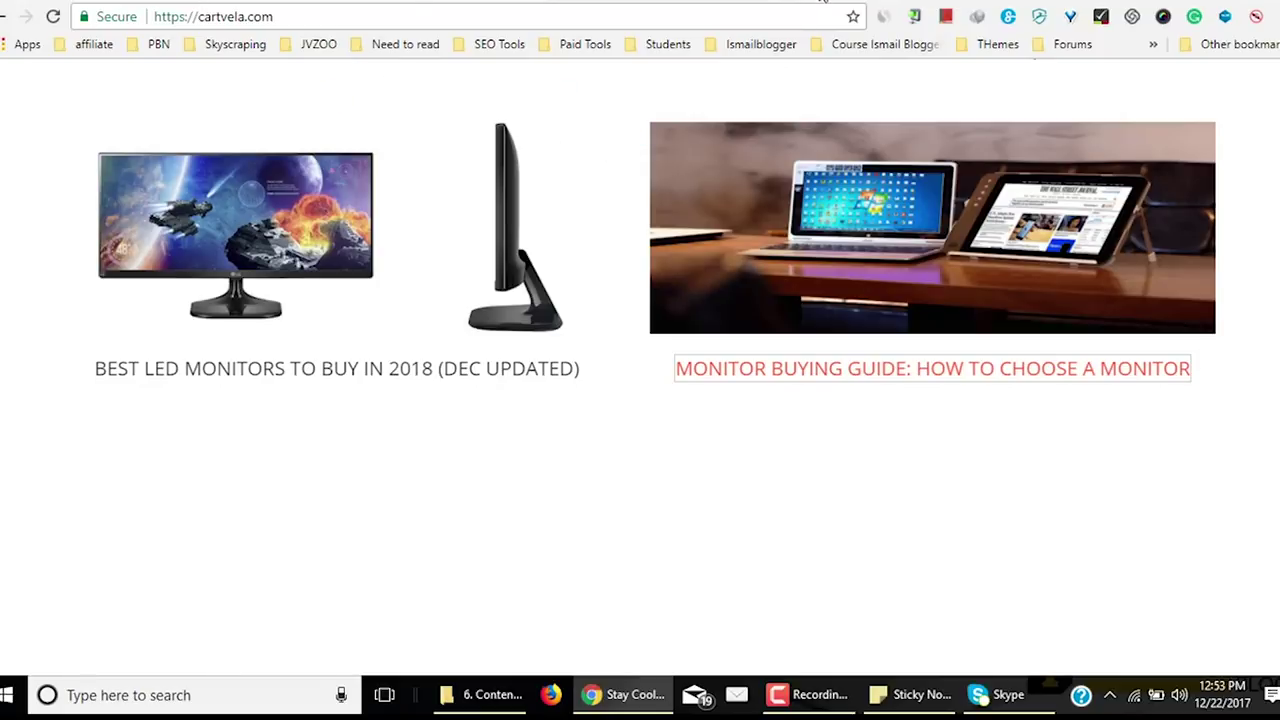
{"action": "key", "text": "ctrl+Tab"}
Follow the guide's "What Is A Monitor", "Best Monitor Featured" and "Computer Monitors Cable" navigation links to their sections.
{"action": "scroll", "coordinate": [523, 313], "scroll_direction": "down", "scroll_amount": 3}
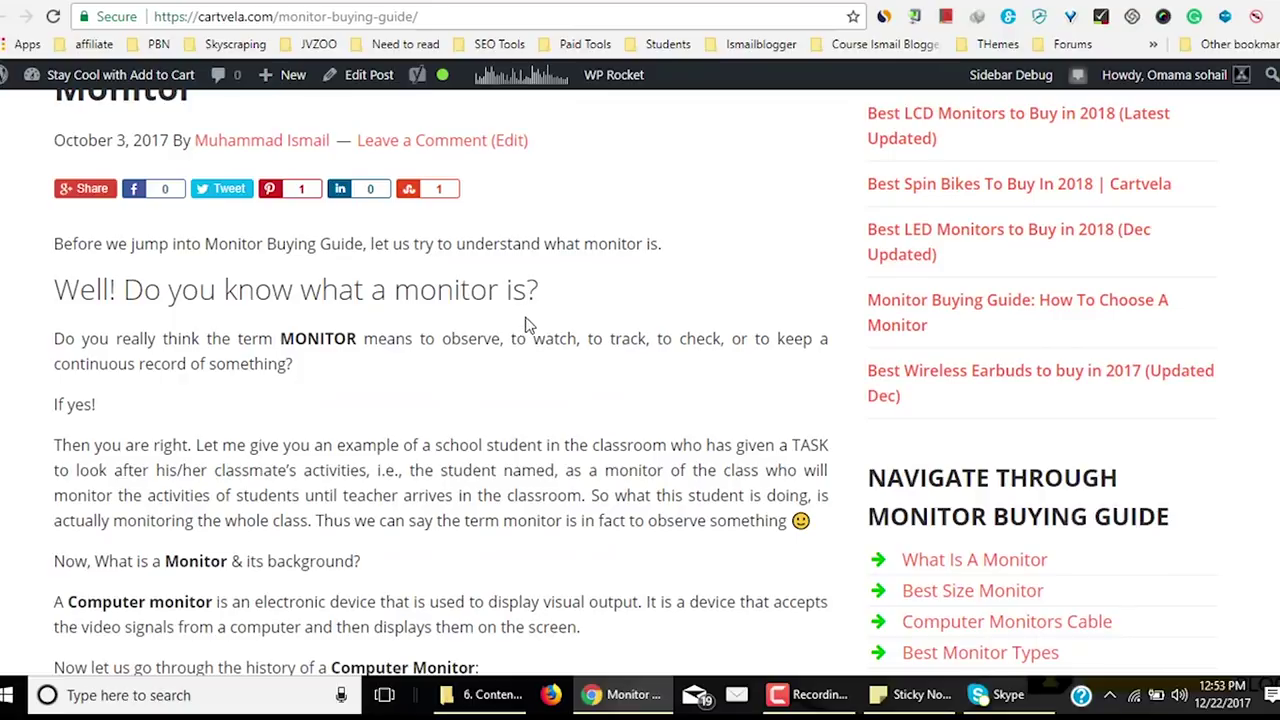
{"action": "scroll", "coordinate": [478, 290], "scroll_direction": "up", "scroll_amount": 3}
{"action": "scroll", "coordinate": [740, 362], "scroll_direction": "down", "scroll_amount": 3}
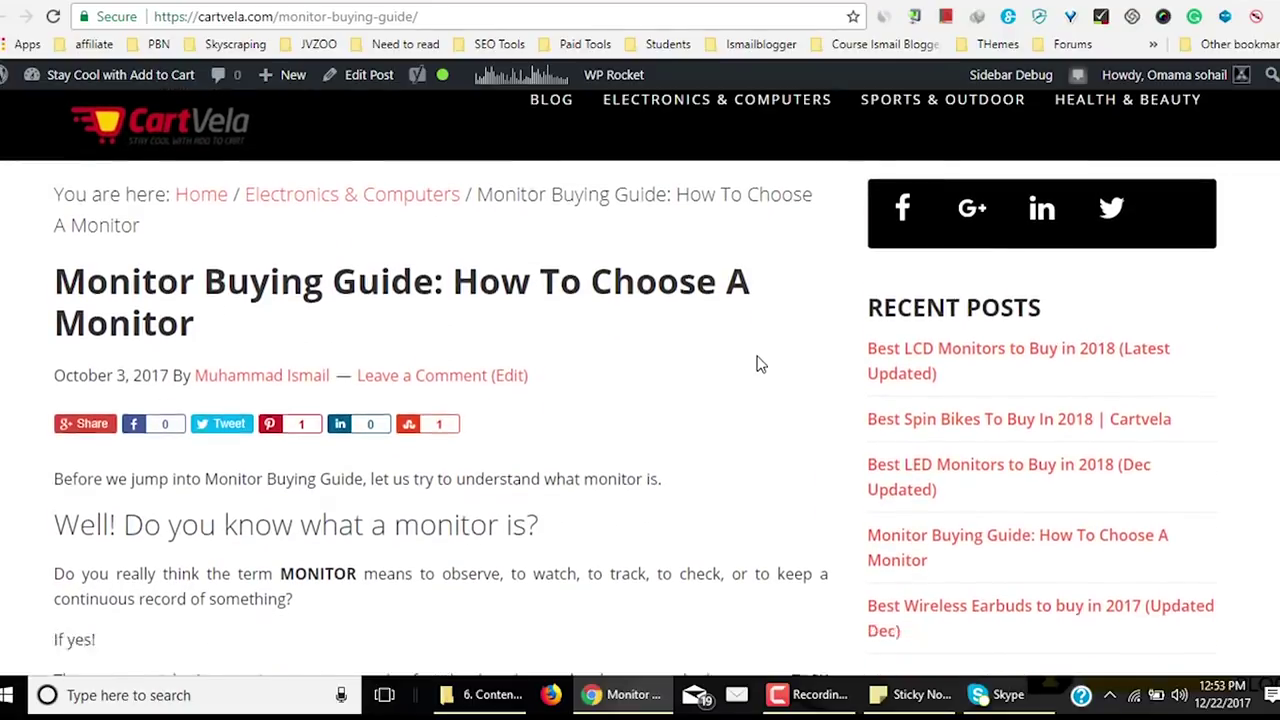
{"action": "scroll", "coordinate": [948, 397], "scroll_direction": "down", "scroll_amount": 3}
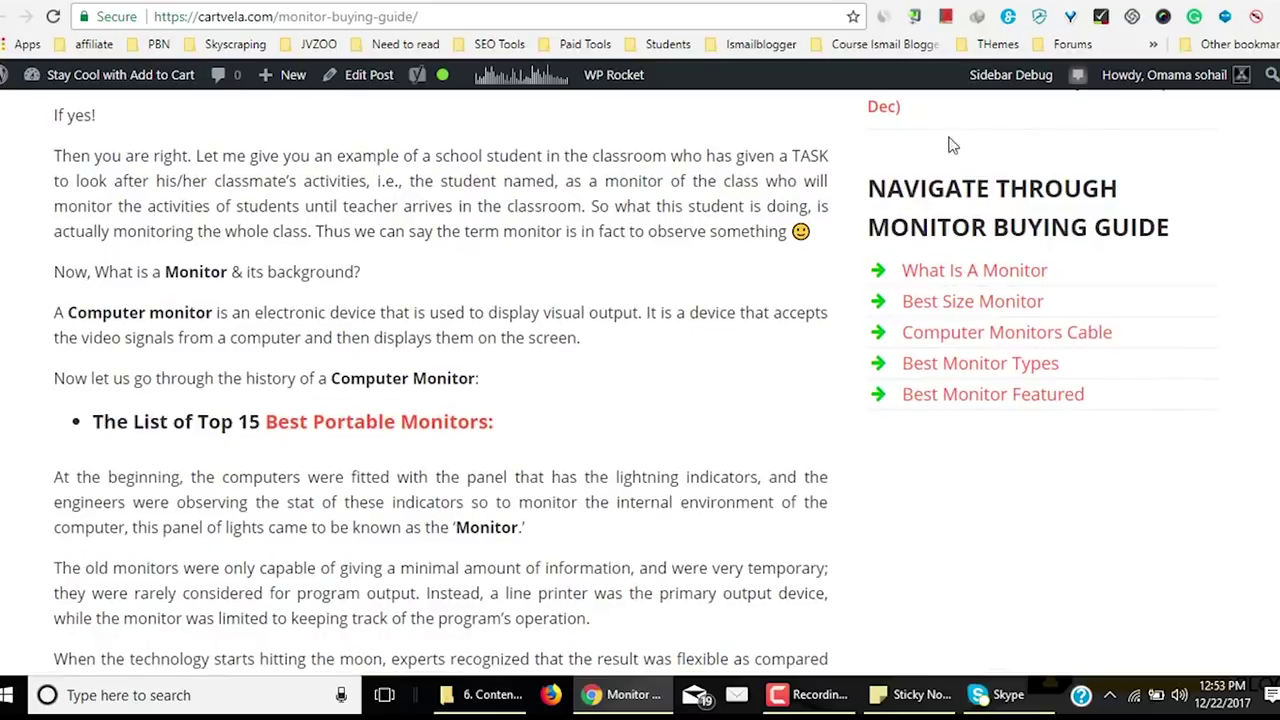
{"action": "left_click", "coordinate": [968, 283]}
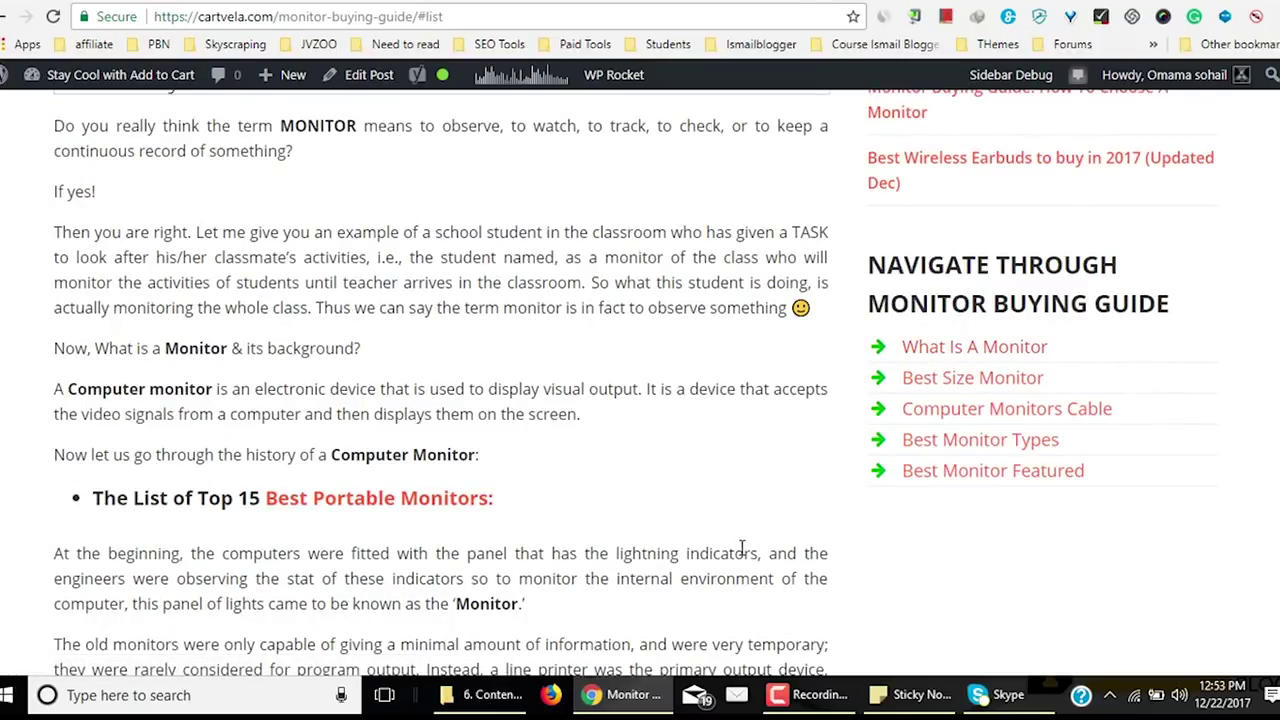
{"action": "left_click", "coordinate": [986, 473]}
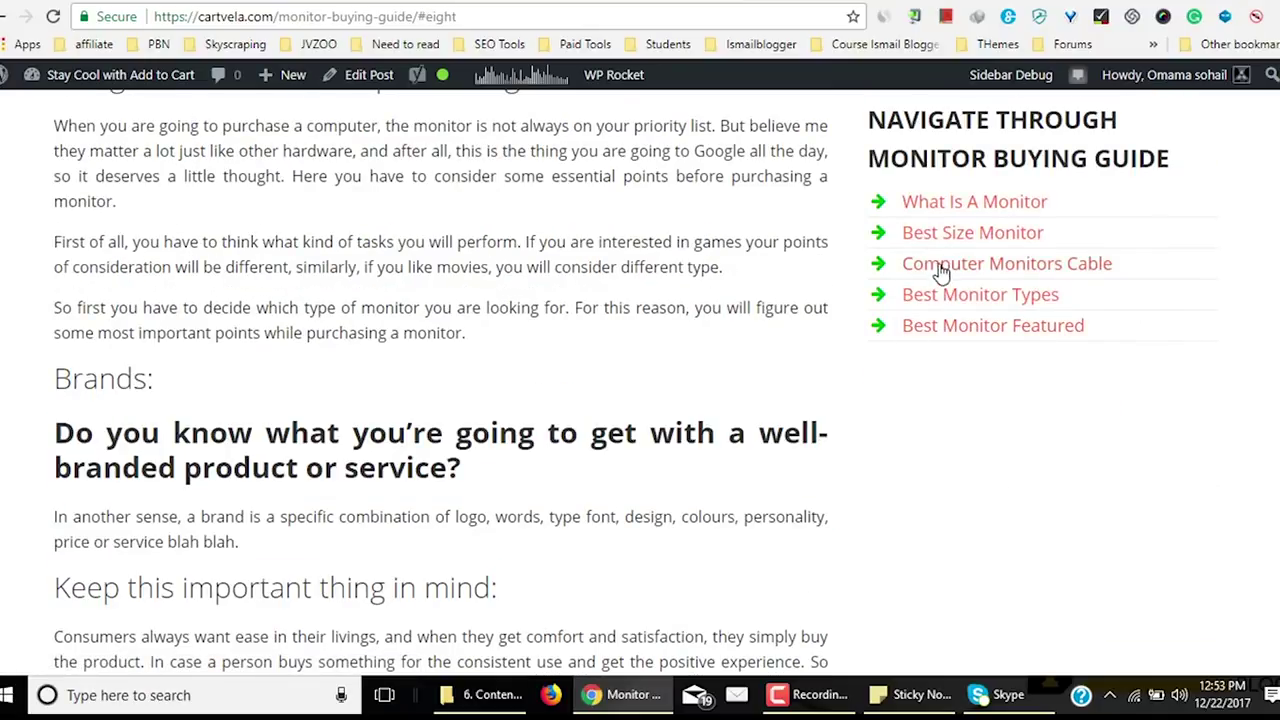
{"action": "left_click", "coordinate": [940, 268]}
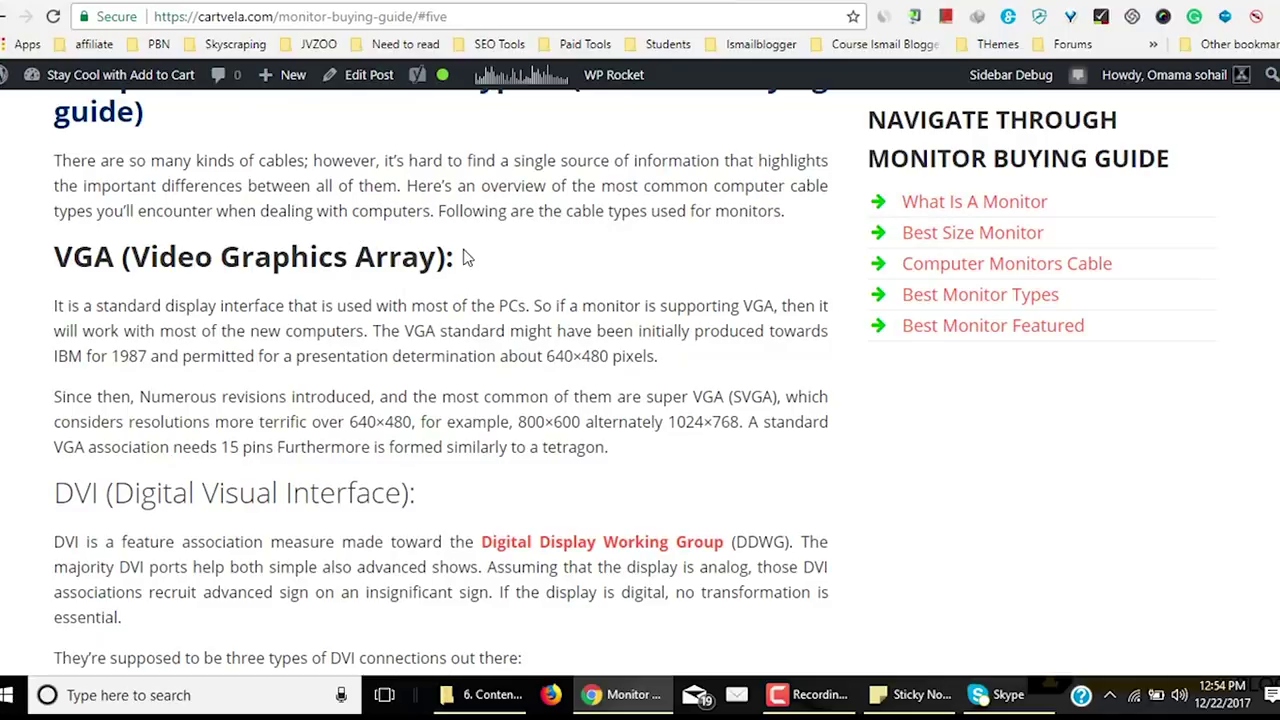
Examine the heading styles, coloured text and bulleted lists from the guide's cable types section back to its introduction.
{"action": "scroll", "coordinate": [310, 215], "scroll_direction": "up", "scroll_amount": 6}
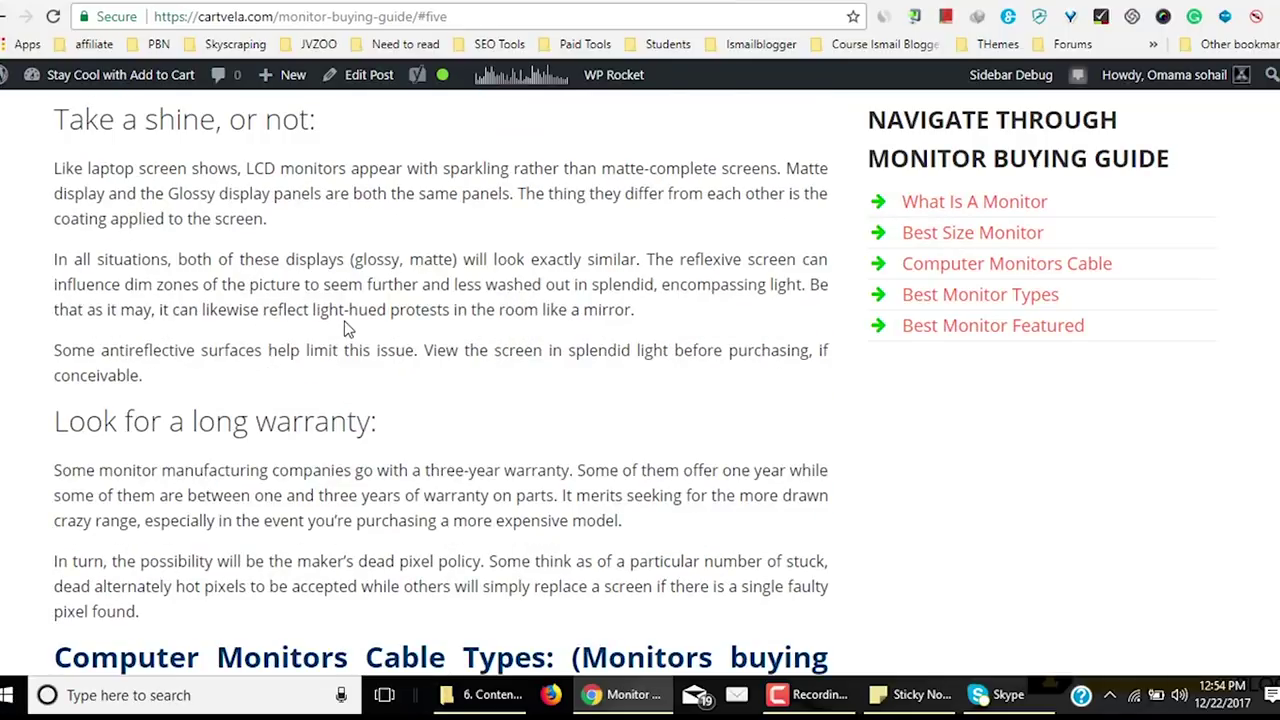
{"action": "scroll", "coordinate": [316, 310], "scroll_direction": "up", "scroll_amount": 3}
{"action": "scroll", "coordinate": [320, 320], "scroll_direction": "up", "scroll_amount": 15}
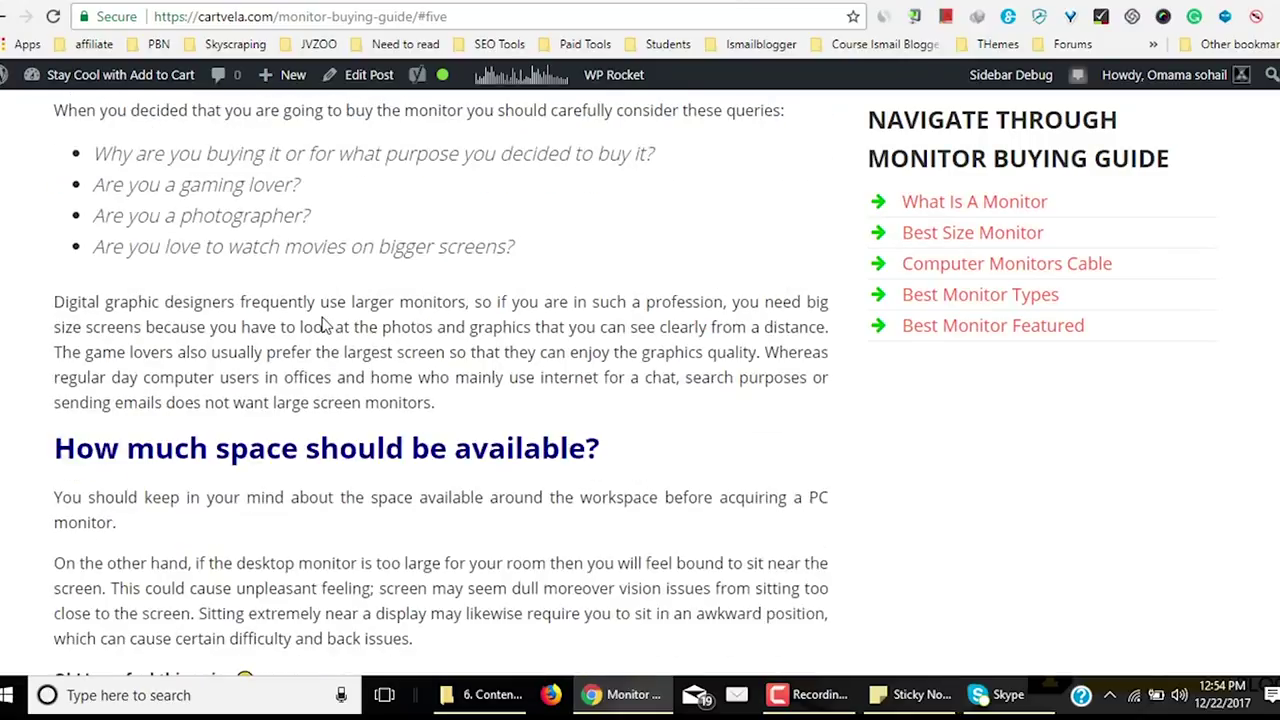
{"action": "scroll", "coordinate": [326, 314], "scroll_direction": "up", "scroll_amount": 6}
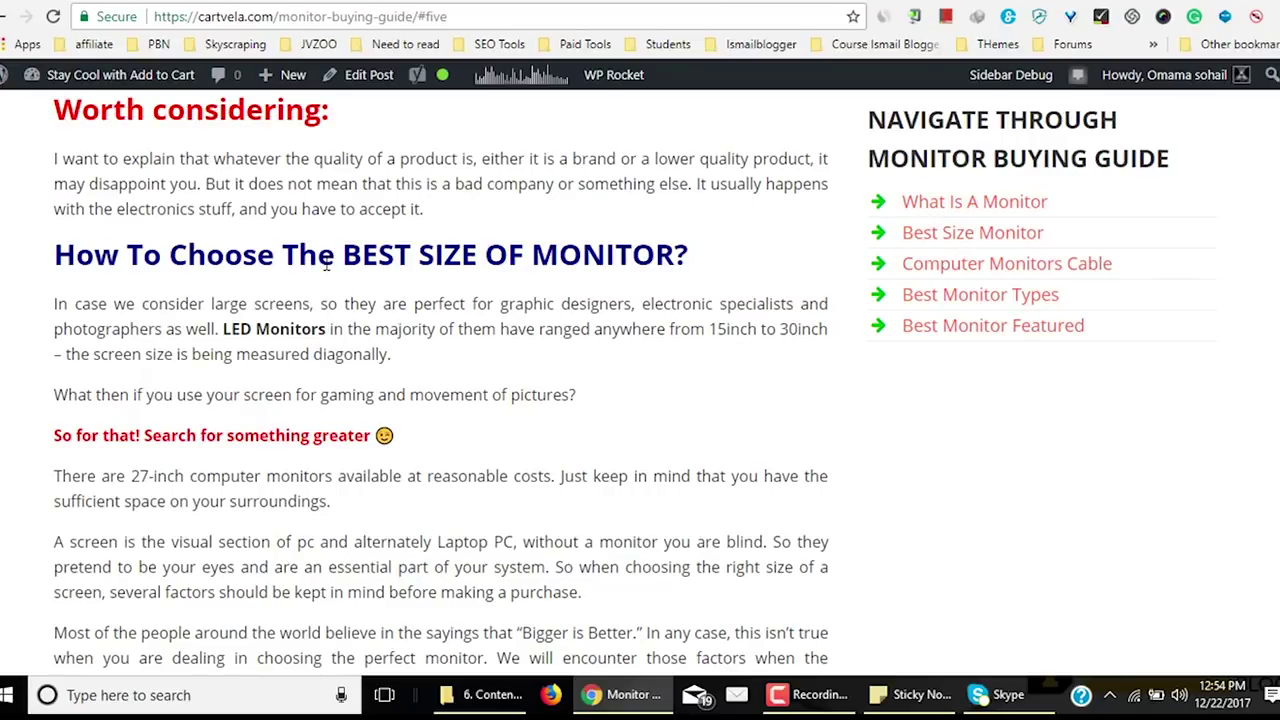
{"action": "scroll", "coordinate": [326, 263], "scroll_direction": "down", "scroll_amount": 10}
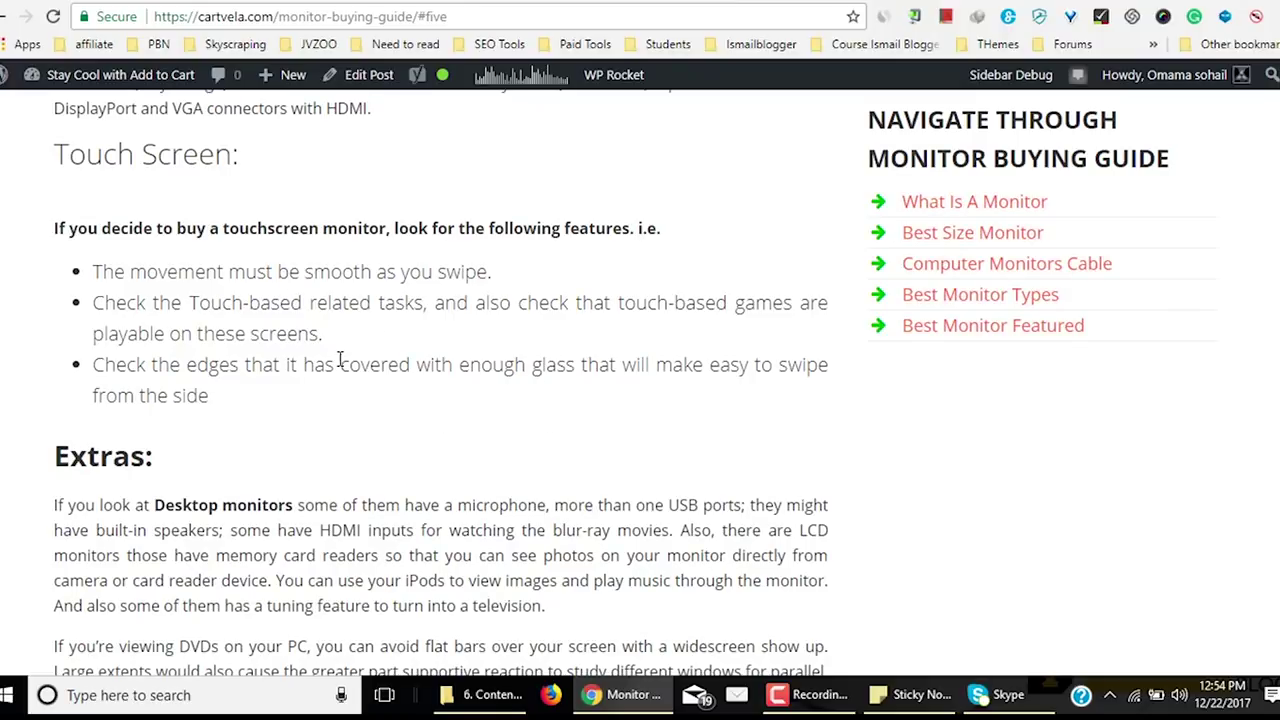
{"action": "scroll", "coordinate": [390, 418], "scroll_direction": "up", "scroll_amount": 5}
{"action": "scroll", "coordinate": [395, 397], "scroll_direction": "up", "scroll_amount": 15}
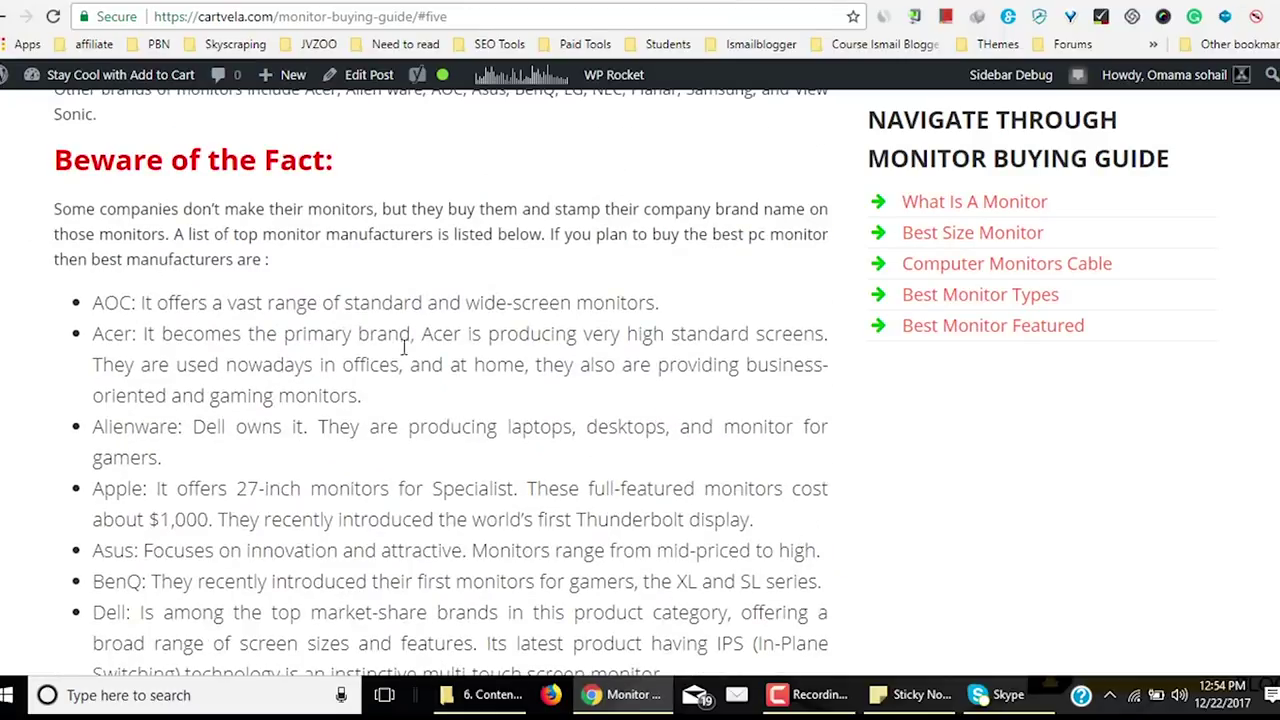
{"action": "scroll", "coordinate": [270, 290], "scroll_direction": "up", "scroll_amount": 15}
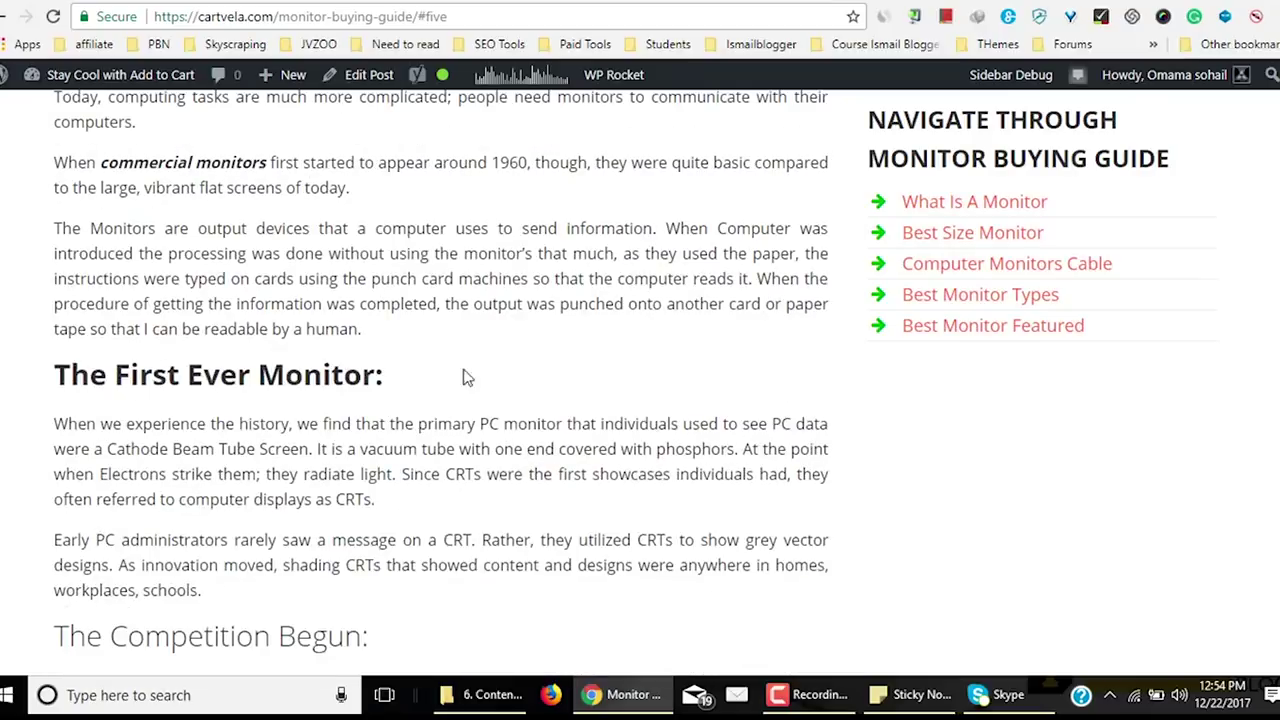
{"action": "scroll", "coordinate": [404, 356], "scroll_direction": "up", "scroll_amount": 6}
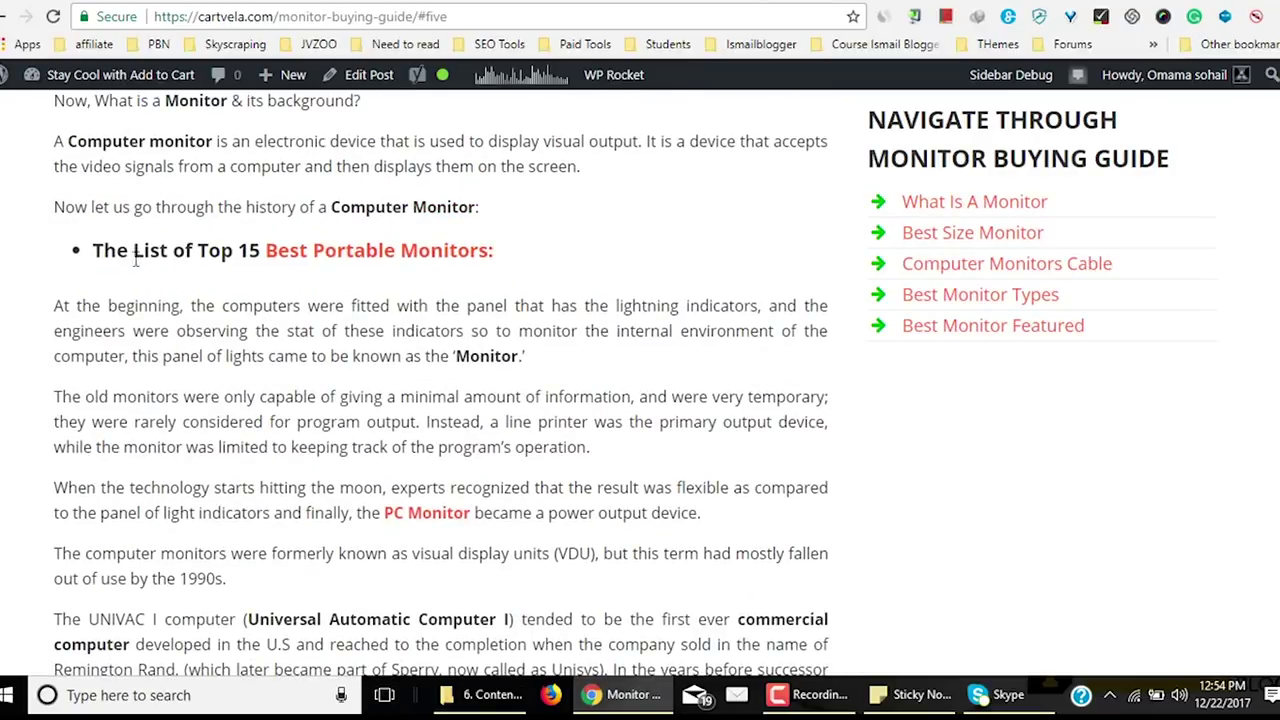
Examine the guide's introduction and computer monitor history for short paragraphs, bold keywords and inline links.
{"action": "scroll", "coordinate": [320, 300], "scroll_direction": "up", "scroll_amount": 7}
{"action": "scroll", "coordinate": [265, 395], "scroll_direction": "down", "scroll_amount": 5}
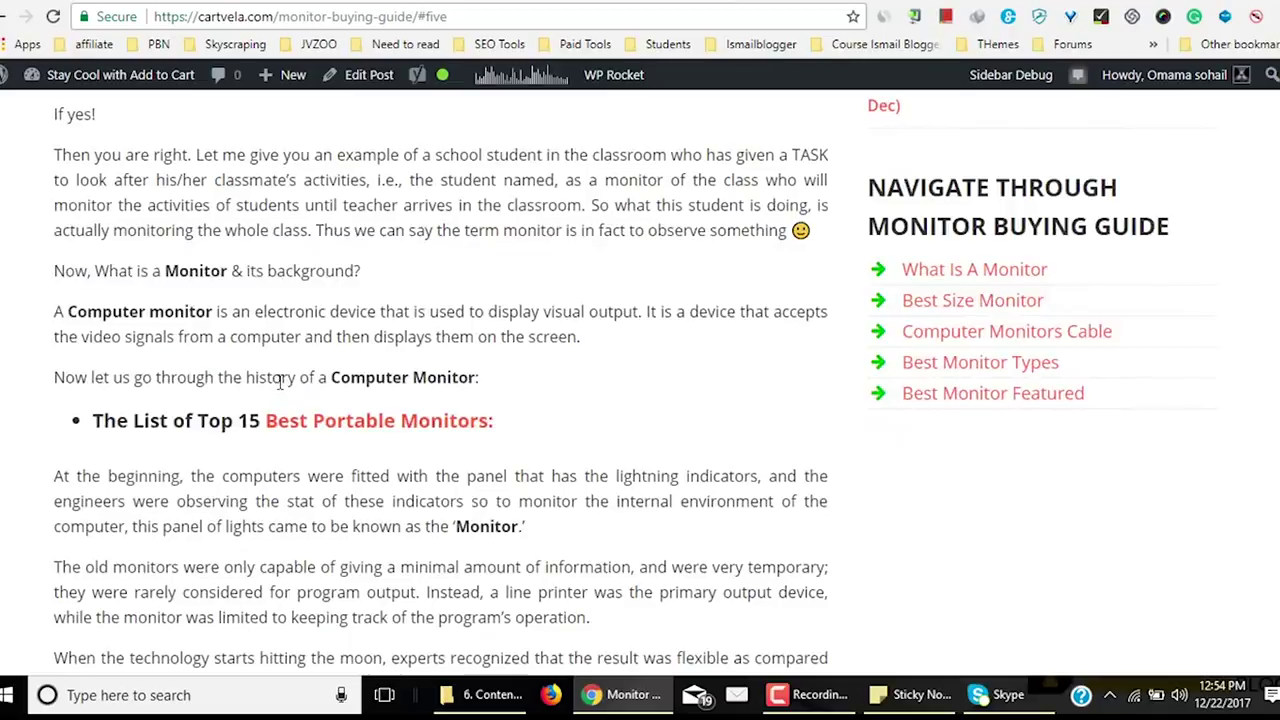
{"action": "scroll", "coordinate": [275, 370], "scroll_direction": "down", "scroll_amount": 6}
{"action": "scroll", "coordinate": [272, 366], "scroll_direction": "up", "scroll_amount": 6}
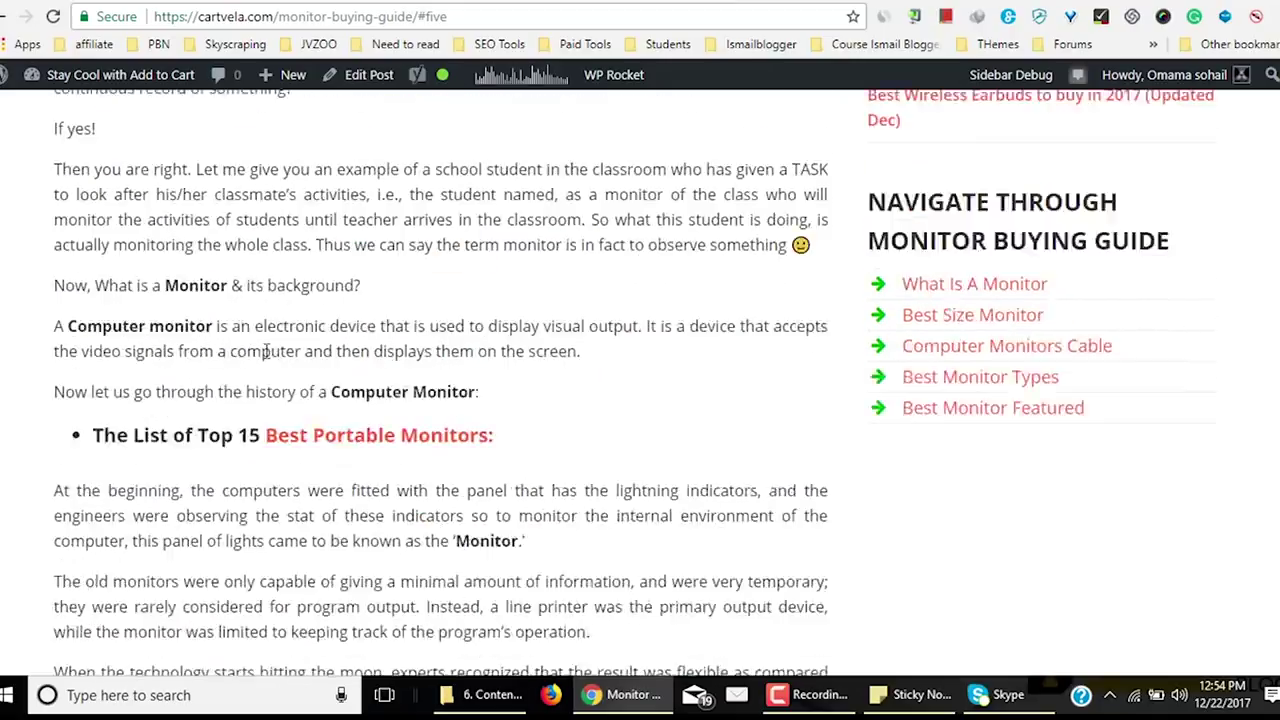
{"action": "scroll", "coordinate": [266, 351], "scroll_direction": "up", "scroll_amount": 3}
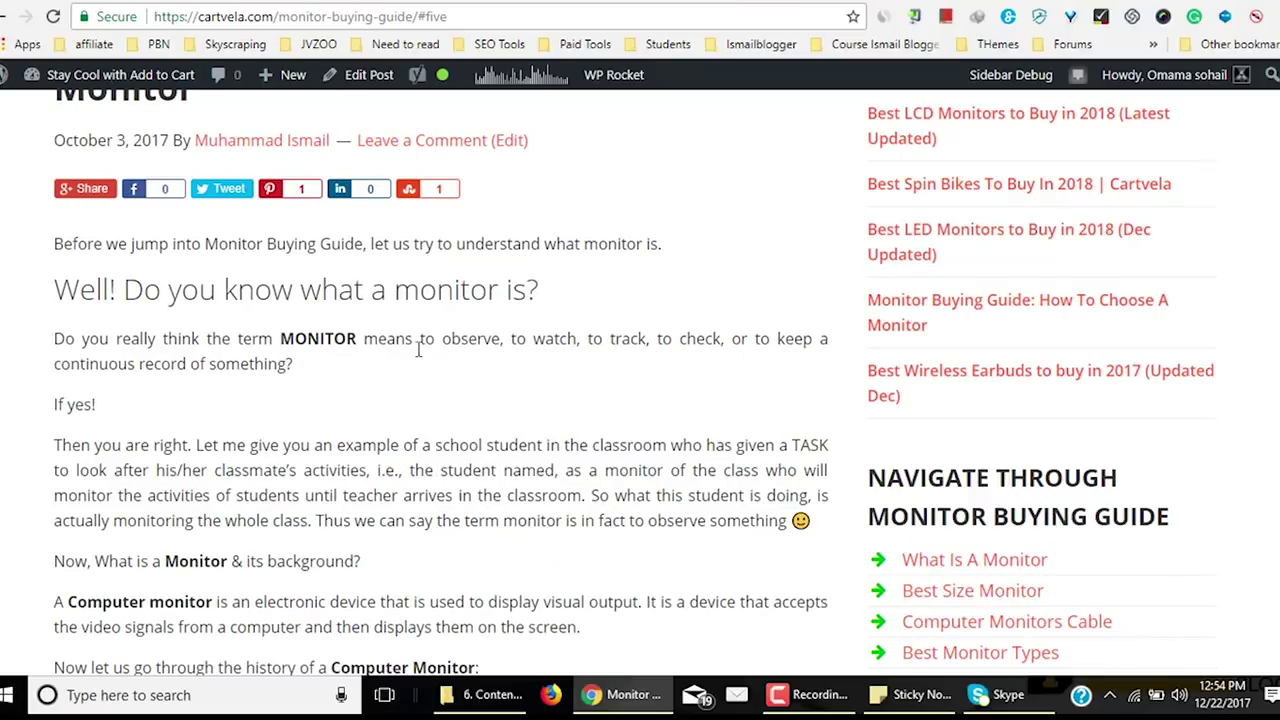
{"action": "scroll", "coordinate": [420, 348], "scroll_direction": "down", "scroll_amount": 3}
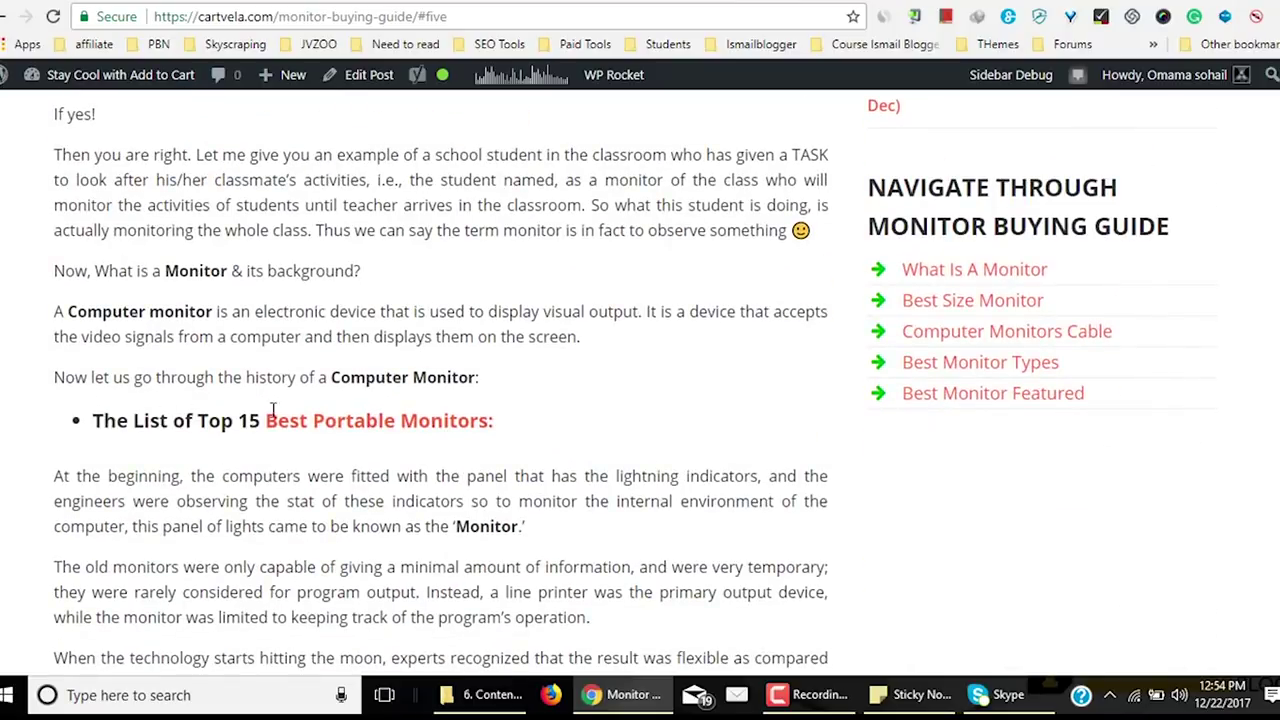
{"action": "scroll", "coordinate": [564, 363], "scroll_direction": "up", "scroll_amount": 3}
{"action": "scroll", "coordinate": [536, 372], "scroll_direction": "down", "scroll_amount": 6}
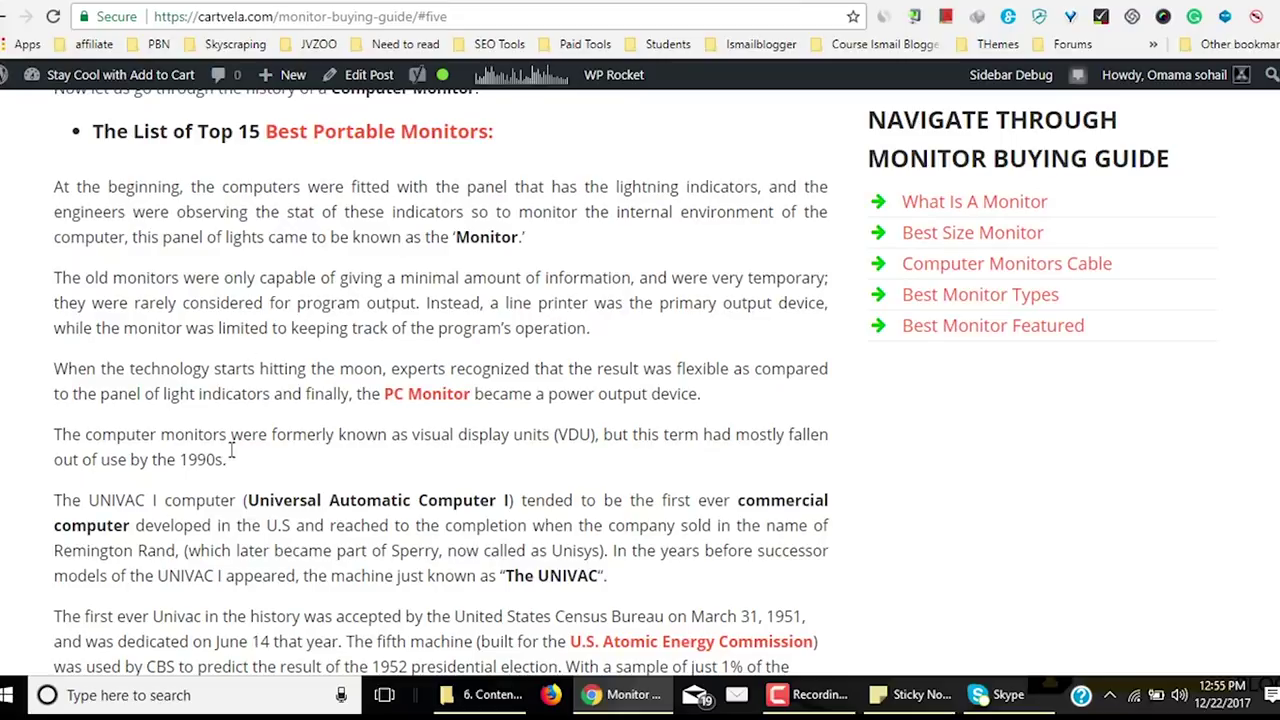
{"action": "scroll", "coordinate": [300, 235], "scroll_direction": "down", "scroll_amount": 8}
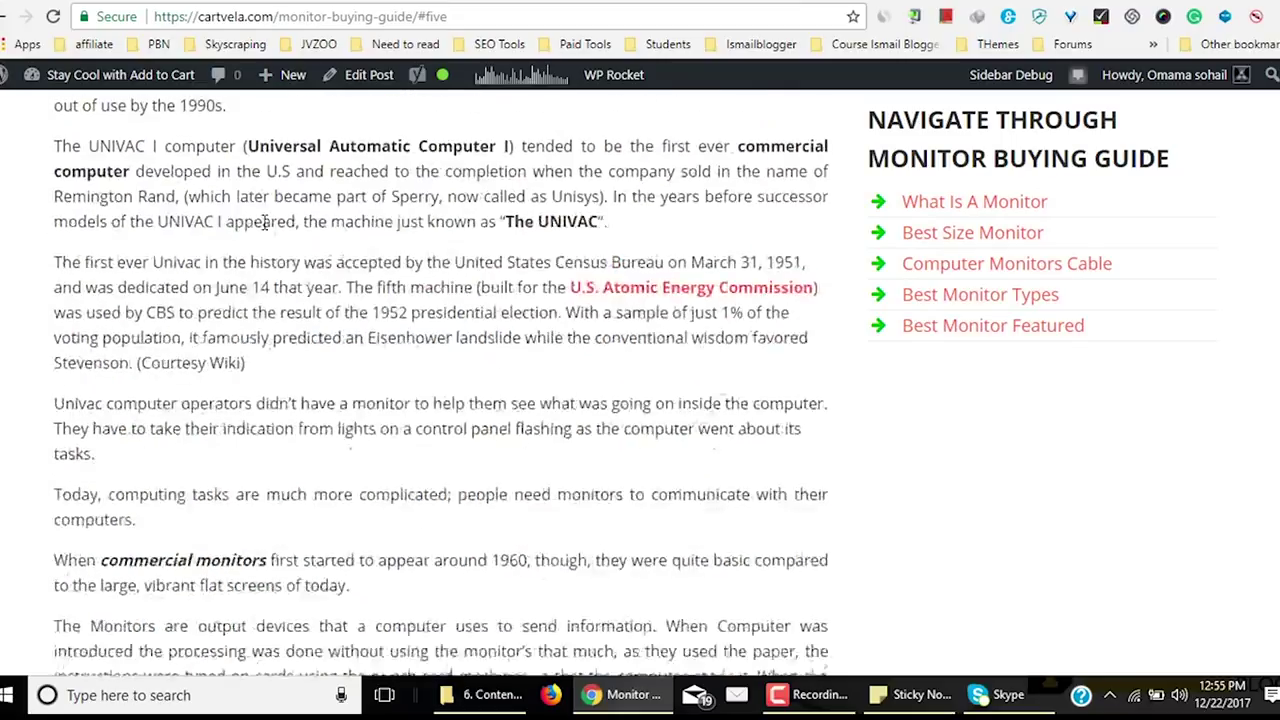
{"action": "scroll", "coordinate": [250, 242], "scroll_direction": "down", "scroll_amount": 4}
{"action": "scroll", "coordinate": [191, 243], "scroll_direction": "up", "scroll_amount": 6}
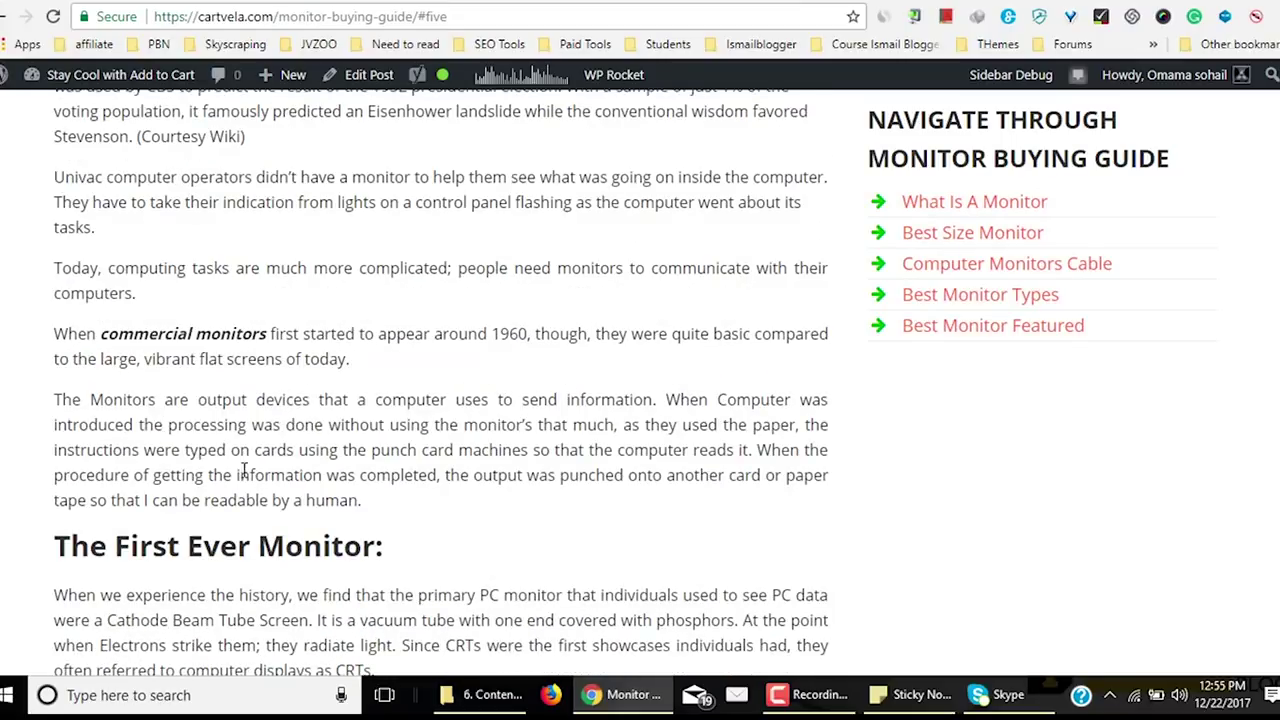
{"action": "scroll", "coordinate": [100, 300], "scroll_direction": "down", "scroll_amount": 3}
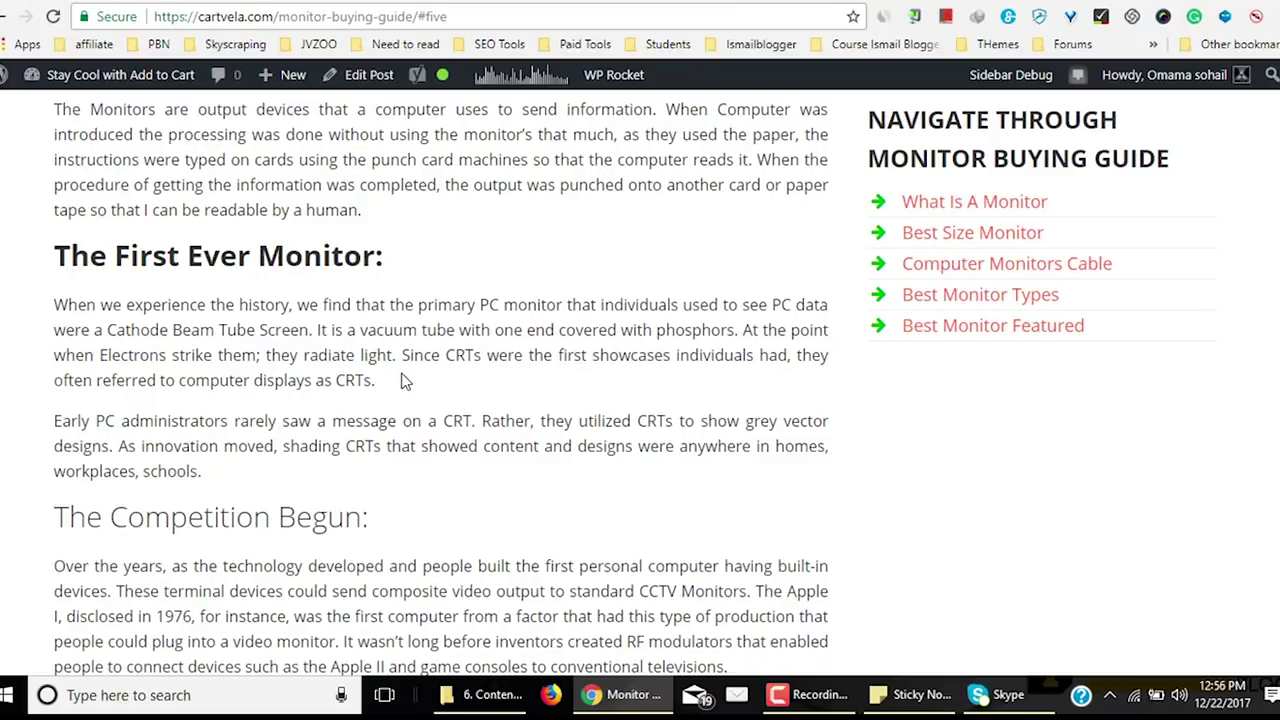
Review the guide's structure from its opening through the purchase considerations and the list of monitor manufacturers.
{"action": "scroll", "coordinate": [534, 363], "scroll_direction": "up", "scroll_amount": 15}
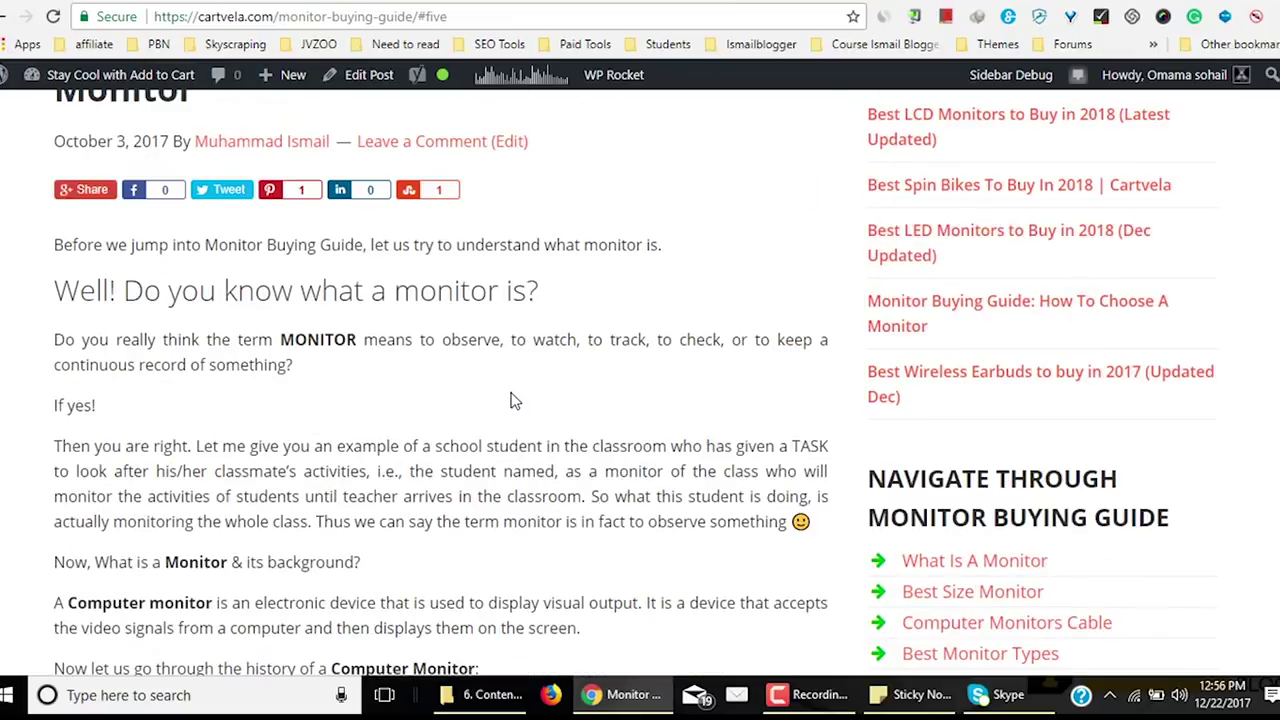
{"action": "scroll", "coordinate": [451, 403], "scroll_direction": "up", "scroll_amount": 3}
{"action": "scroll", "coordinate": [428, 420], "scroll_direction": "down", "scroll_amount": 9}
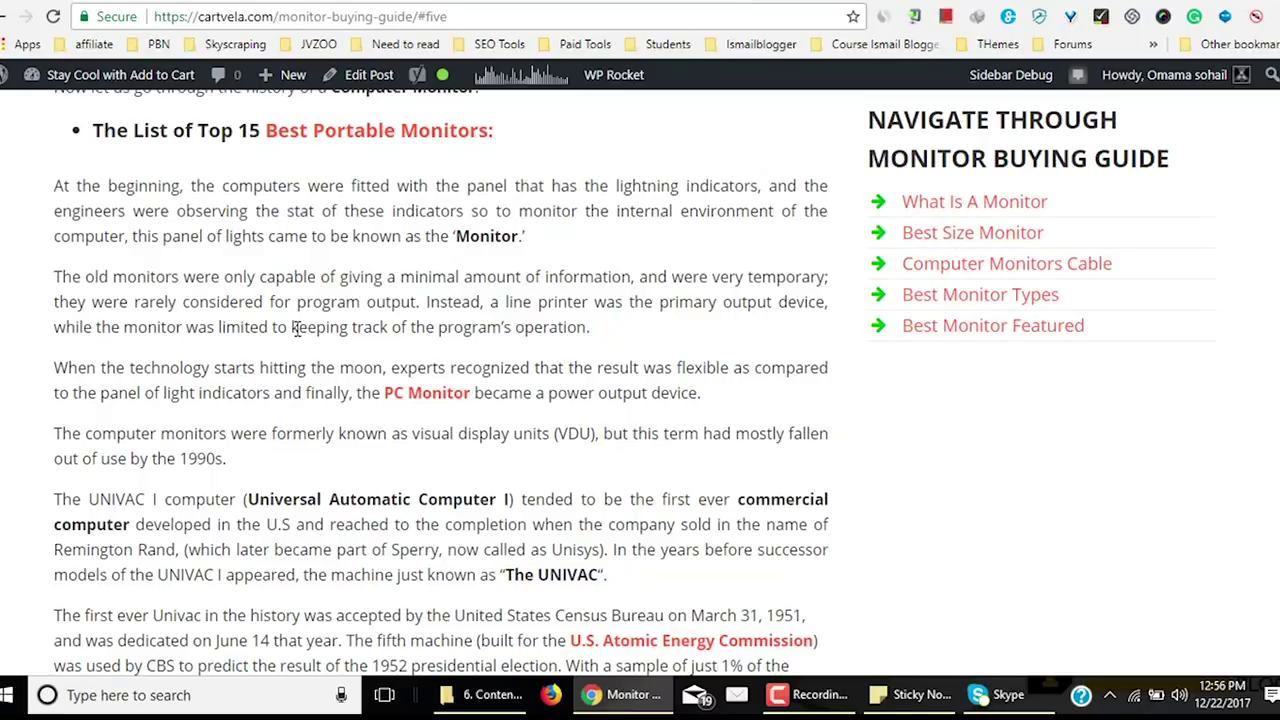
{"action": "scroll", "coordinate": [300, 347], "scroll_direction": "down", "scroll_amount": 3}
{"action": "scroll", "coordinate": [299, 370], "scroll_direction": "up", "scroll_amount": 6}
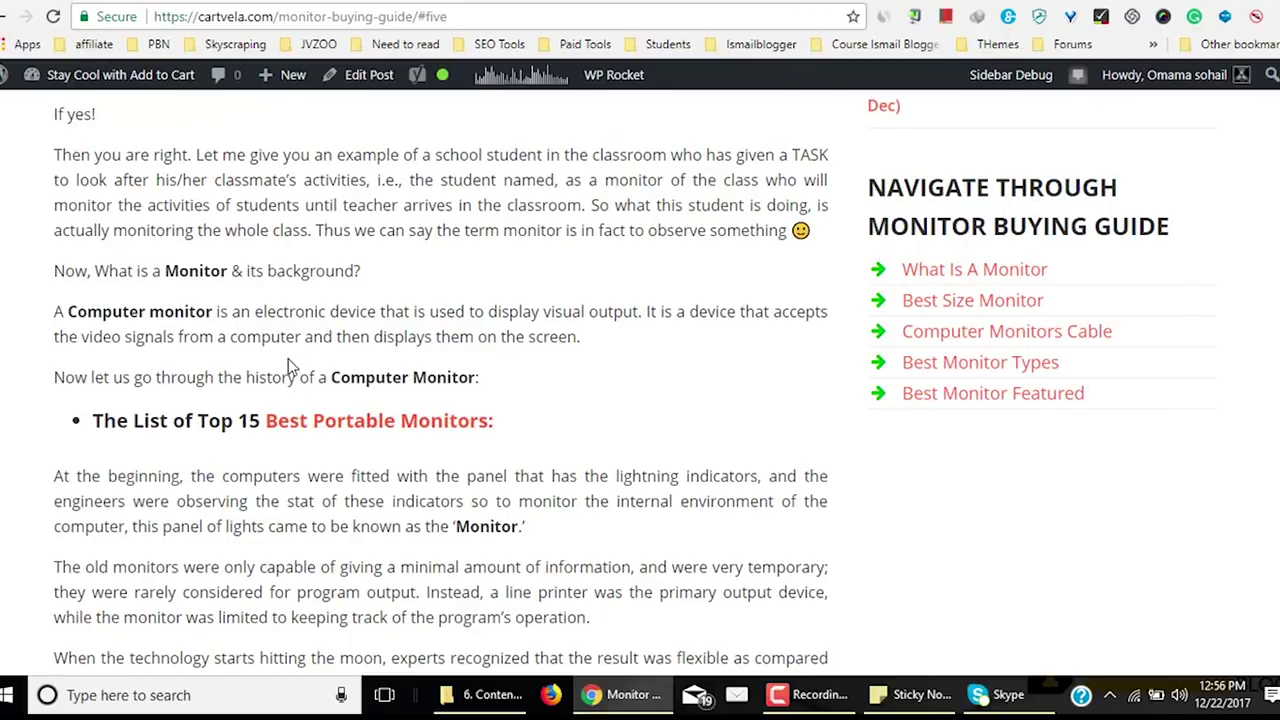
{"action": "scroll", "coordinate": [288, 358], "scroll_direction": "down", "scroll_amount": 3}
{"action": "scroll", "coordinate": [290, 358], "scroll_direction": "down", "scroll_amount": 15}
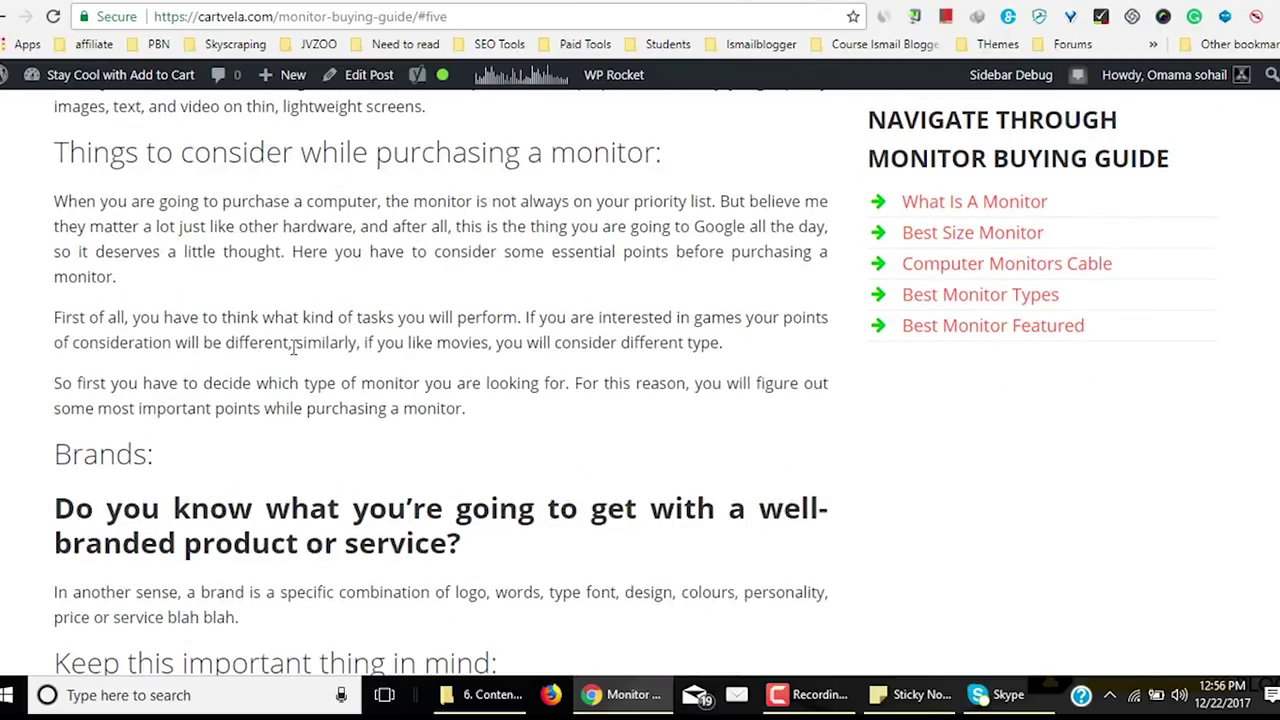
{"action": "scroll", "coordinate": [295, 345], "scroll_direction": "down", "scroll_amount": 8}
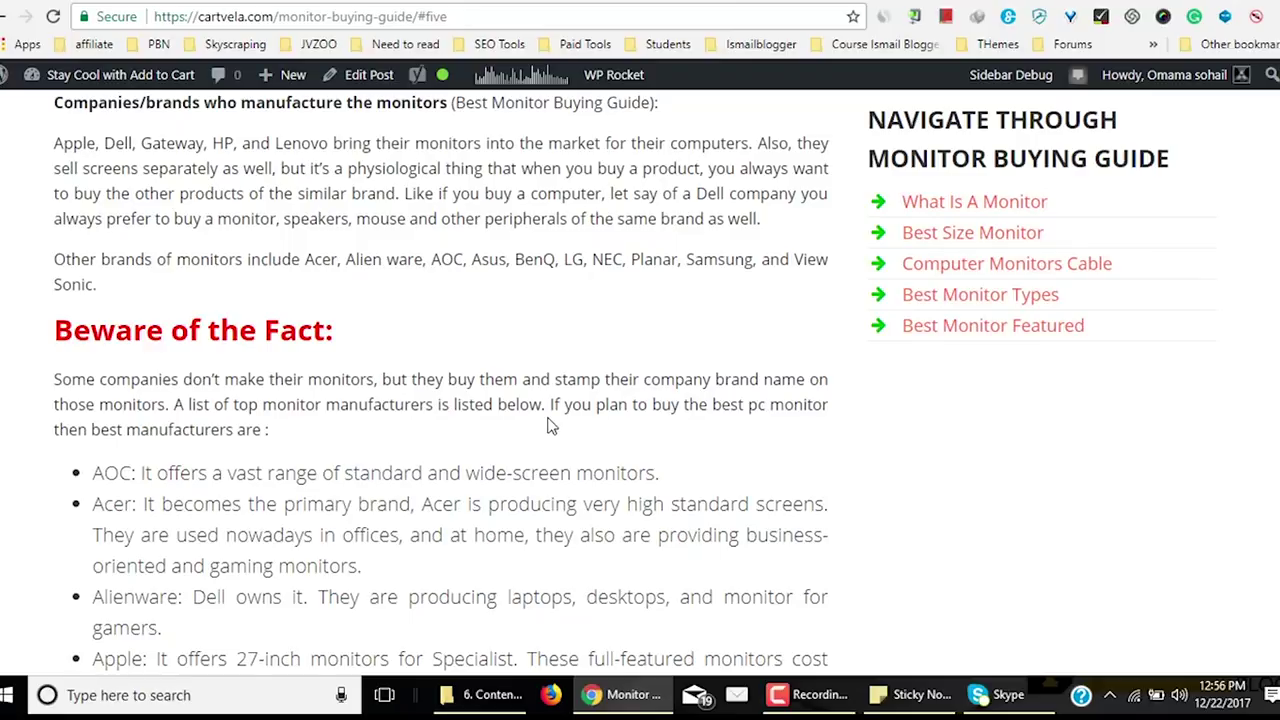
{"action": "scroll", "coordinate": [500, 393], "scroll_direction": "down", "scroll_amount": 5}
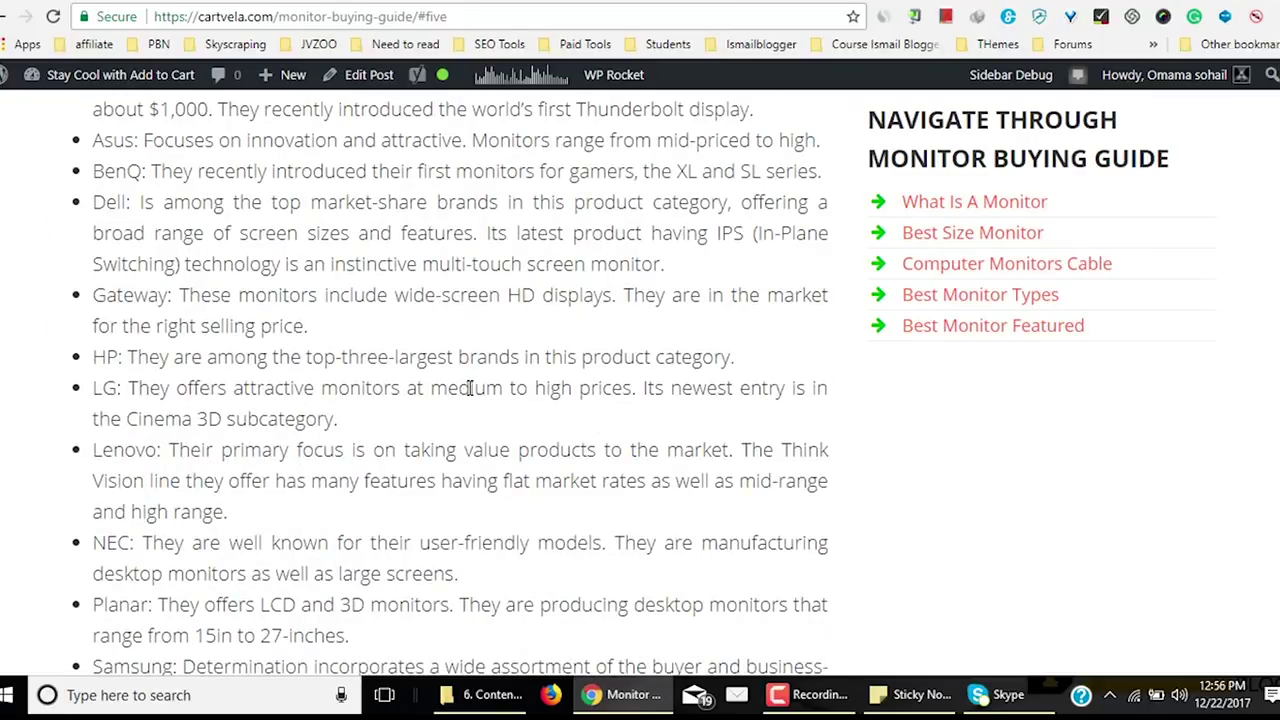
{"action": "scroll", "coordinate": [460, 385], "scroll_direction": "down", "scroll_amount": 8}
{"action": "scroll", "coordinate": [450, 385], "scroll_direction": "up", "scroll_amount": 15}
{"action": "scroll", "coordinate": [451, 397], "scroll_direction": "up", "scroll_amount": 15}
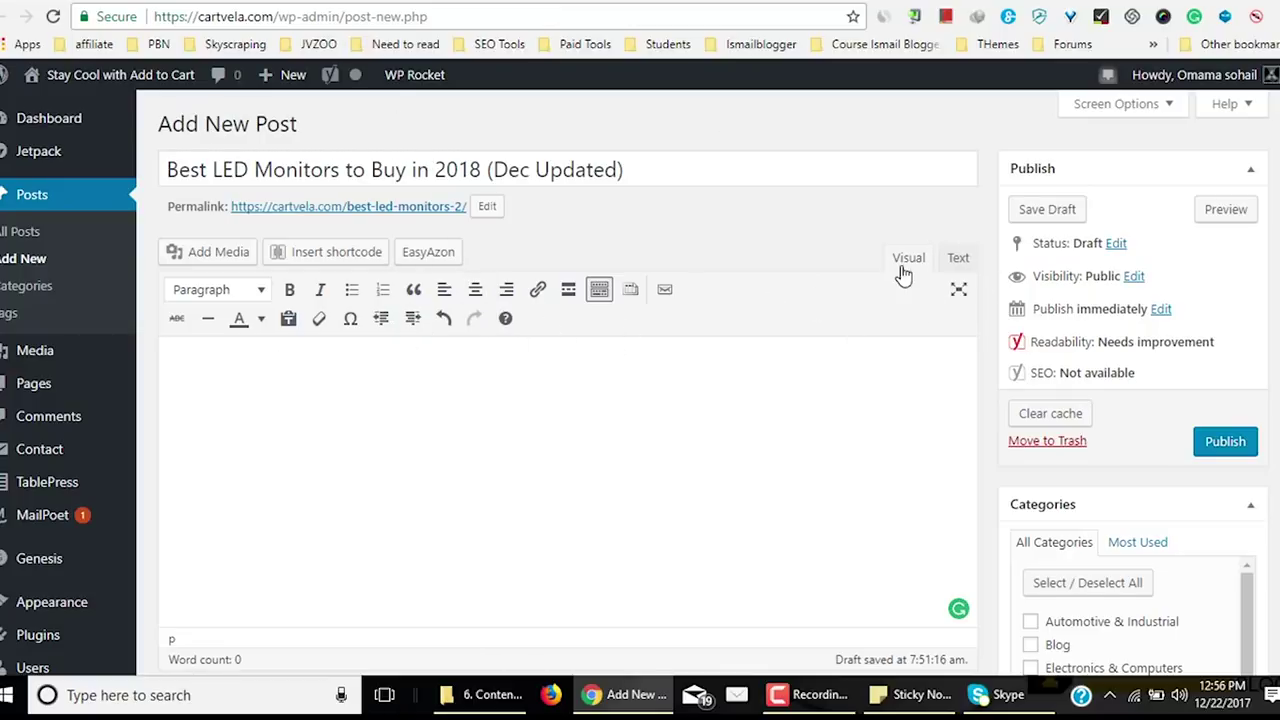
Check the new post's body in Text mode, return to Visual mode and clear the blank content.
{"action": "left_click", "coordinate": [957, 259]}
{"action": "key", "text": "ctrl+a"}
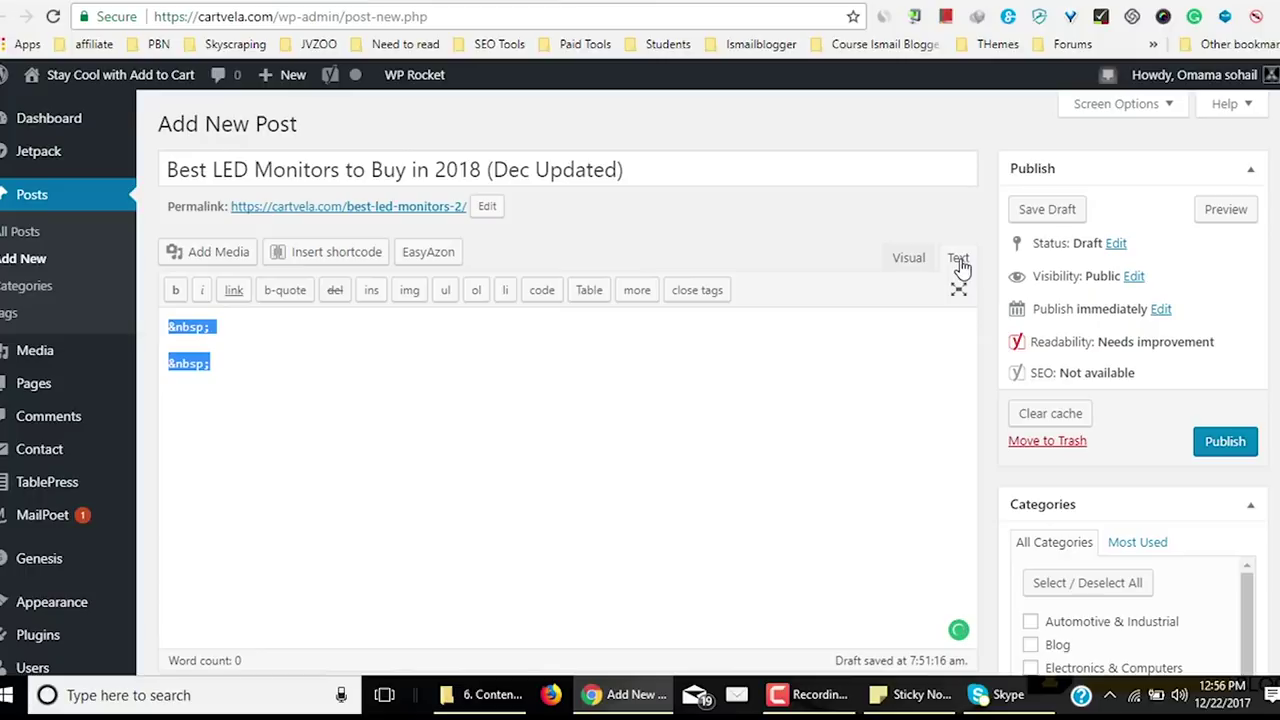
{"action": "left_click", "coordinate": [908, 258]}
{"action": "key", "text": "ctrl+a"}
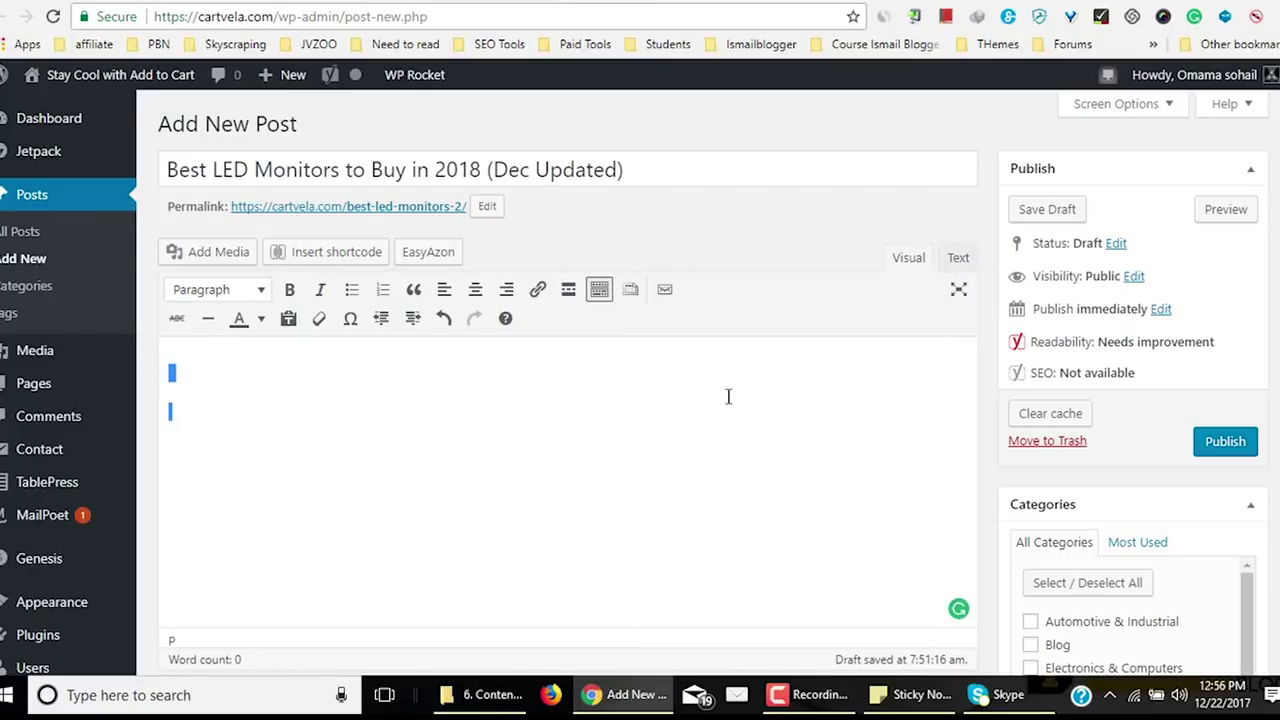
{"action": "key", "text": "BackSpace"}
Switch to the existing LED monitors post in the editor and review the formatting of its introduction.
{"action": "left_click", "coordinate": [300, 2]}
{"action": "scroll", "coordinate": [343, 433], "scroll_direction": "down", "scroll_amount": 3}
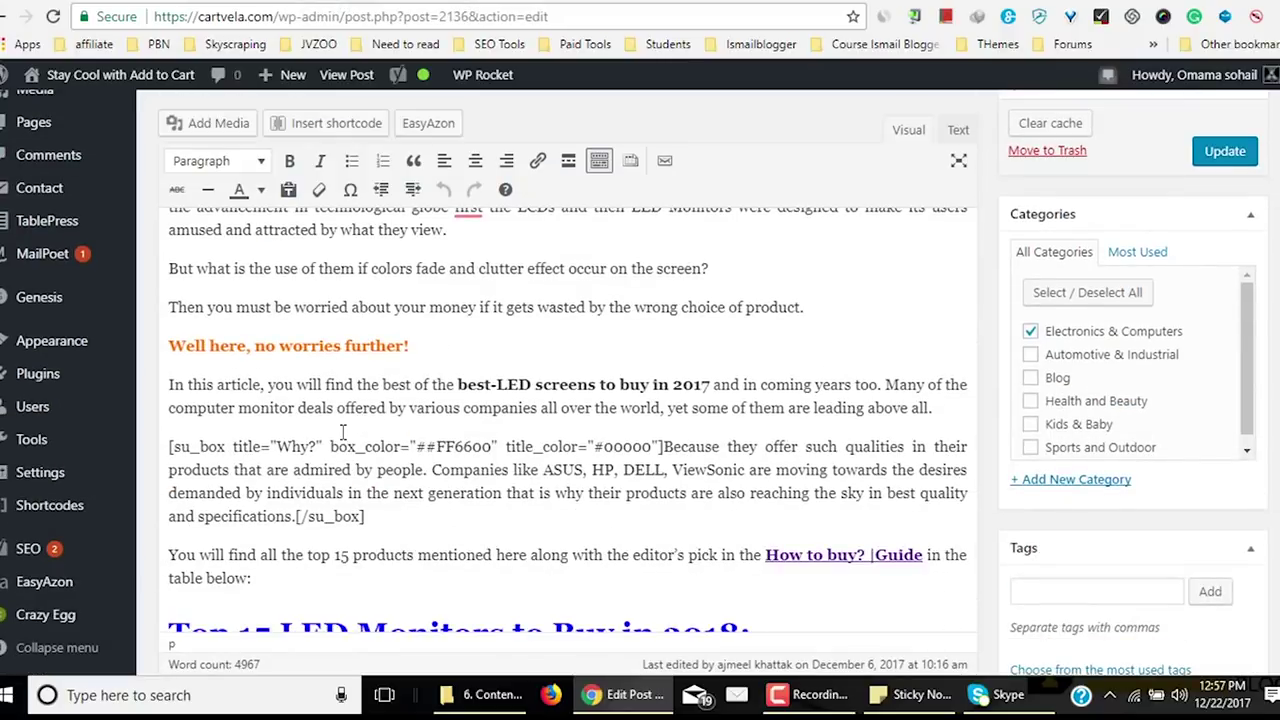
{"action": "scroll", "coordinate": [320, 408], "scroll_direction": "up", "scroll_amount": 3}
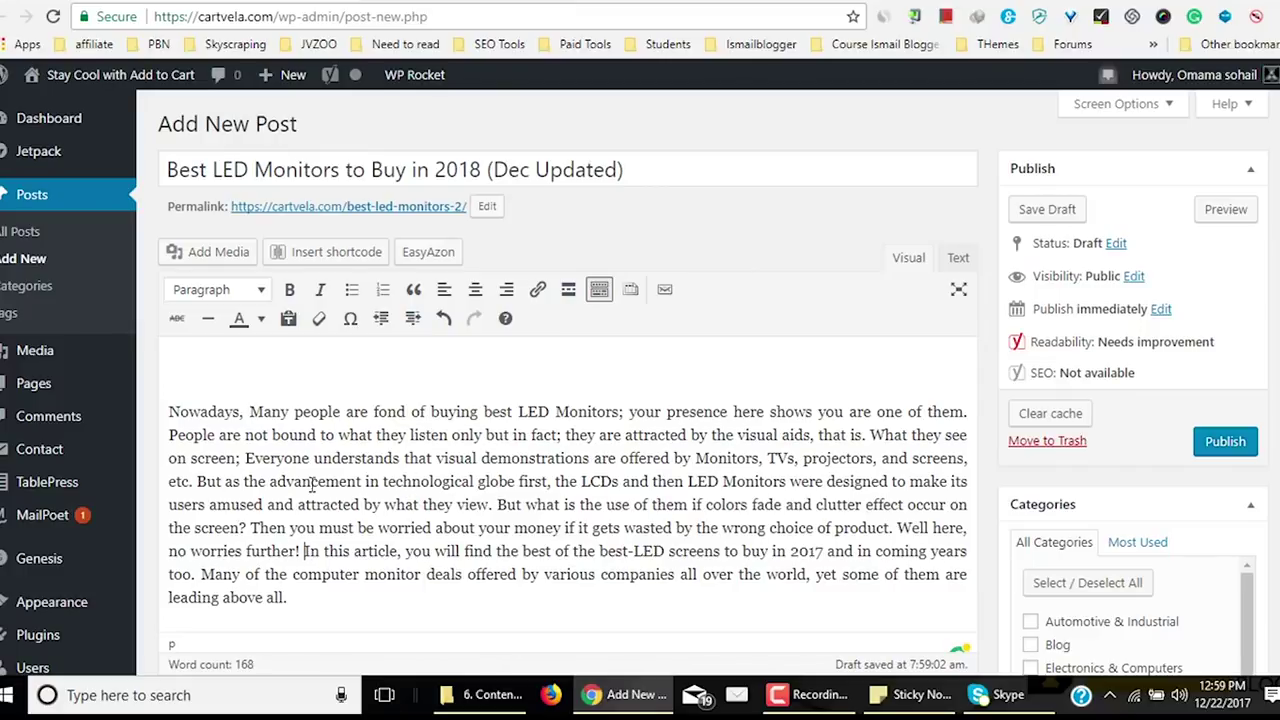
Review the introduction paragraph in the new post's body, from the opening sentence to the closing lines about monitor deals.
{"action": "left_click_drag", "start_coordinate": [220, 432], "coordinate": [510, 527]}
{"action": "left_click", "coordinate": [630, 548]}
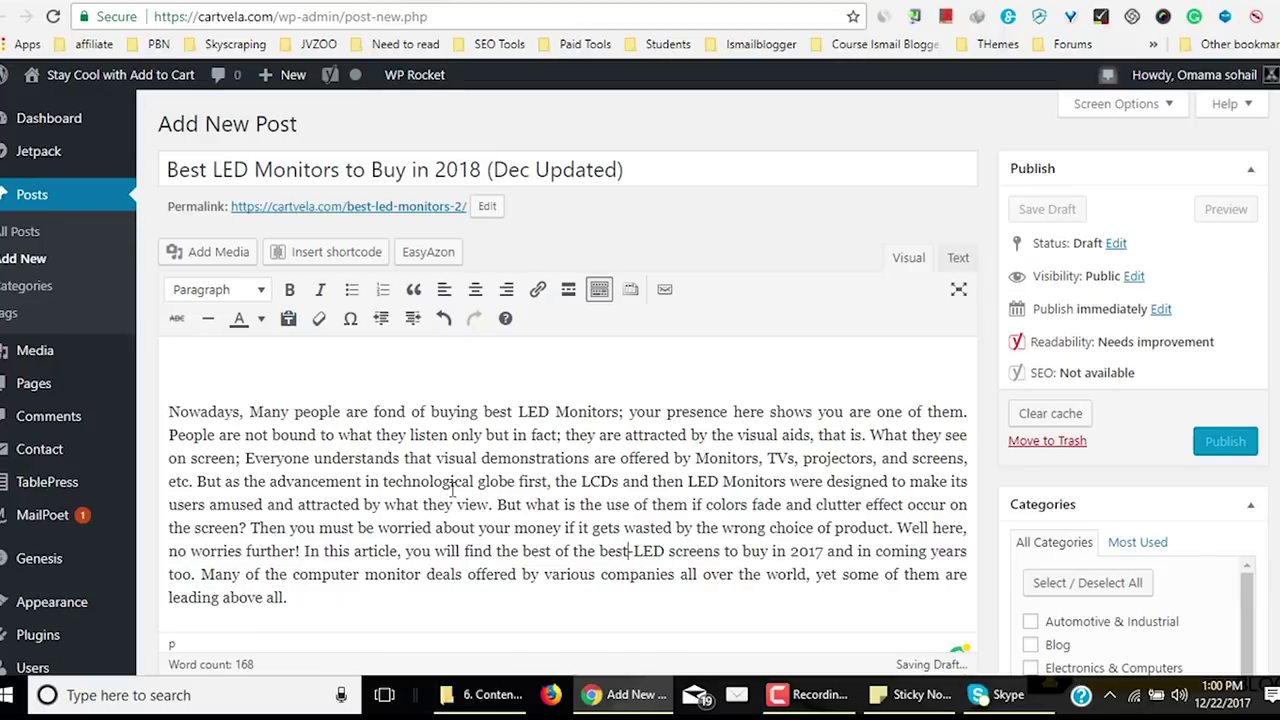
{"action": "scroll", "coordinate": [453, 487], "scroll_direction": "down", "scroll_amount": 3}
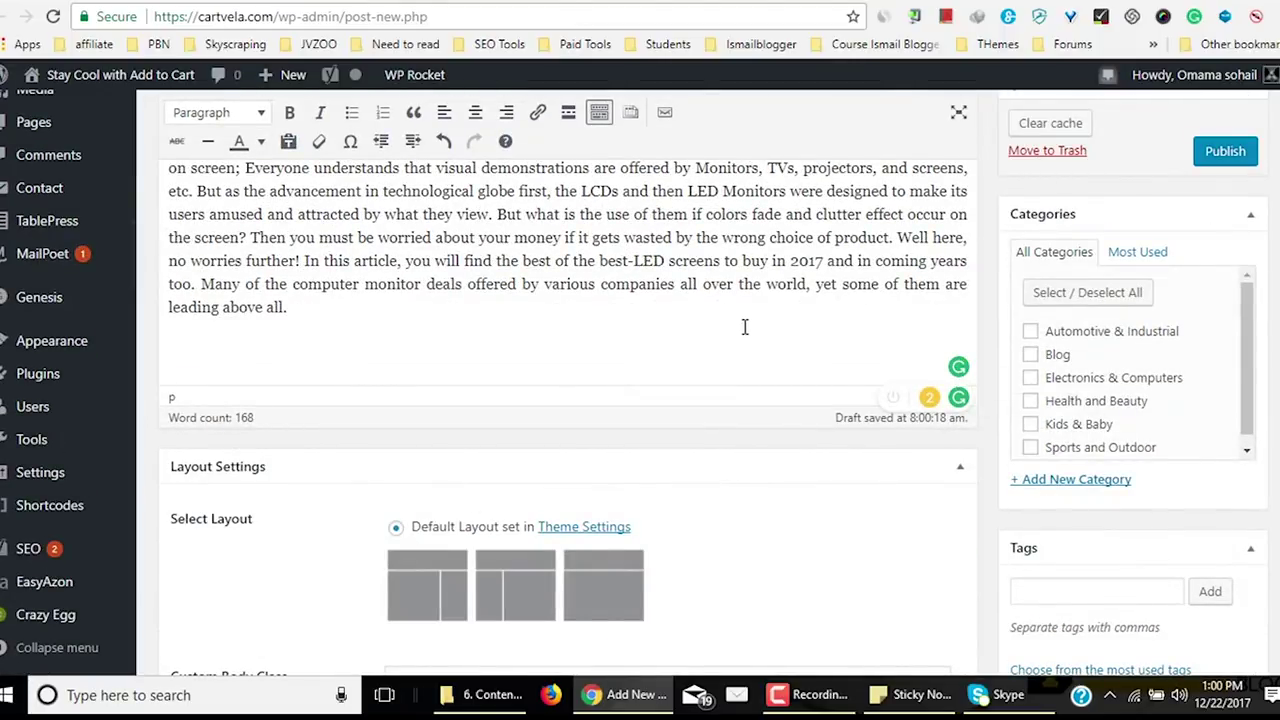
{"action": "scroll", "coordinate": [744, 327], "scroll_direction": "up", "scroll_amount": 3}
{"action": "left_click_drag", "start_coordinate": [512, 500], "coordinate": [652, 520]}
{"action": "left_click", "coordinate": [723, 545]}
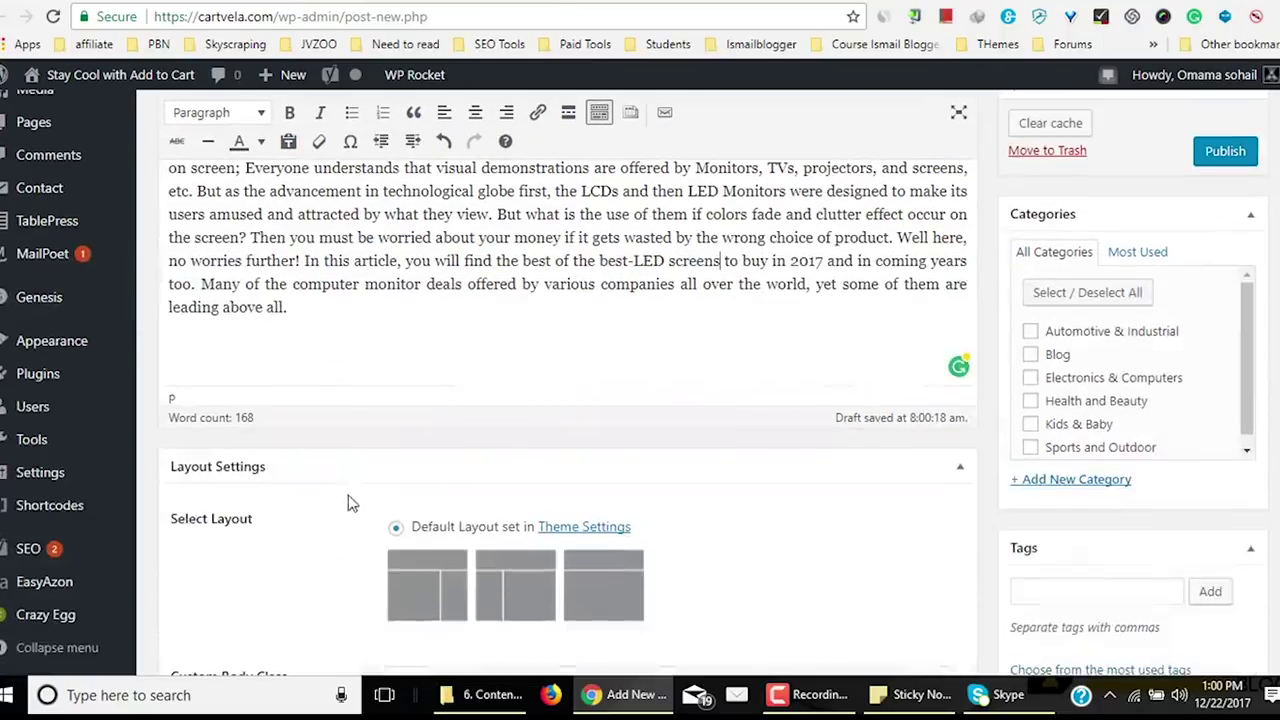
{"action": "scroll", "coordinate": [358, 512], "scroll_direction": "down", "scroll_amount": 3}
{"action": "left_click", "coordinate": [380, 348]}
{"action": "left_click_drag", "start_coordinate": [338, 320], "coordinate": [218, 247]}
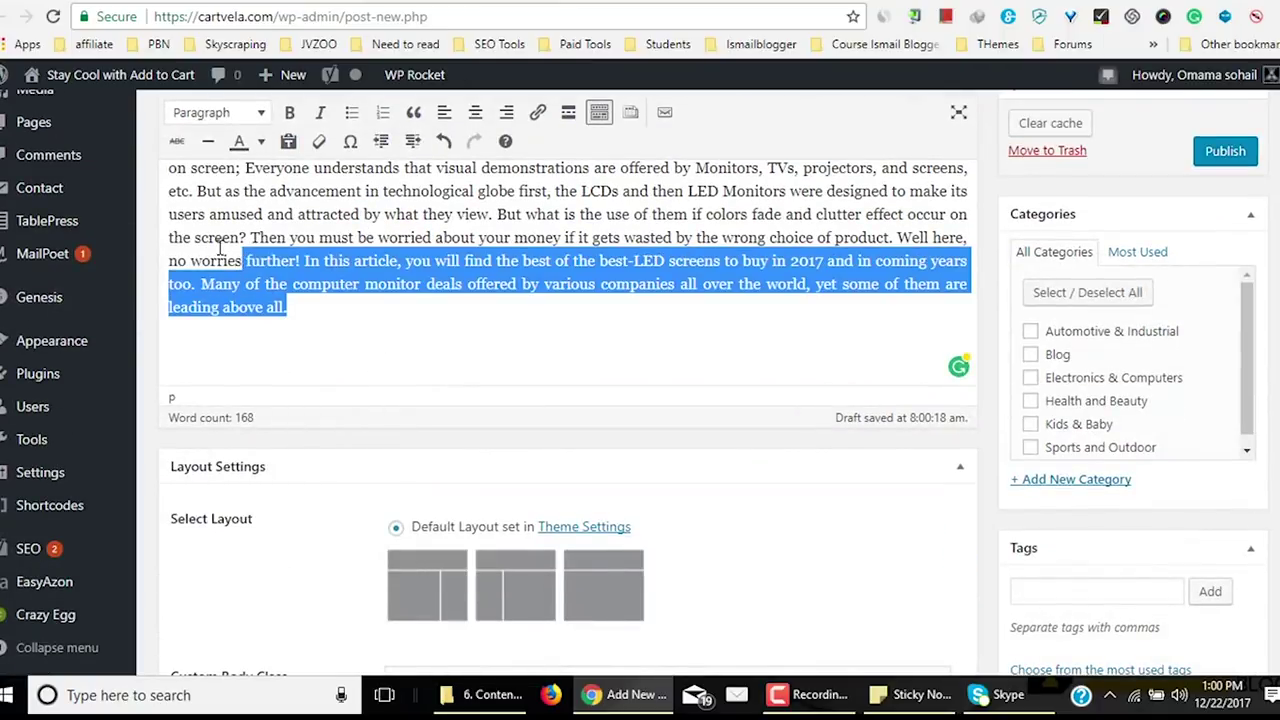
{"action": "left_click", "coordinate": [492, 237]}
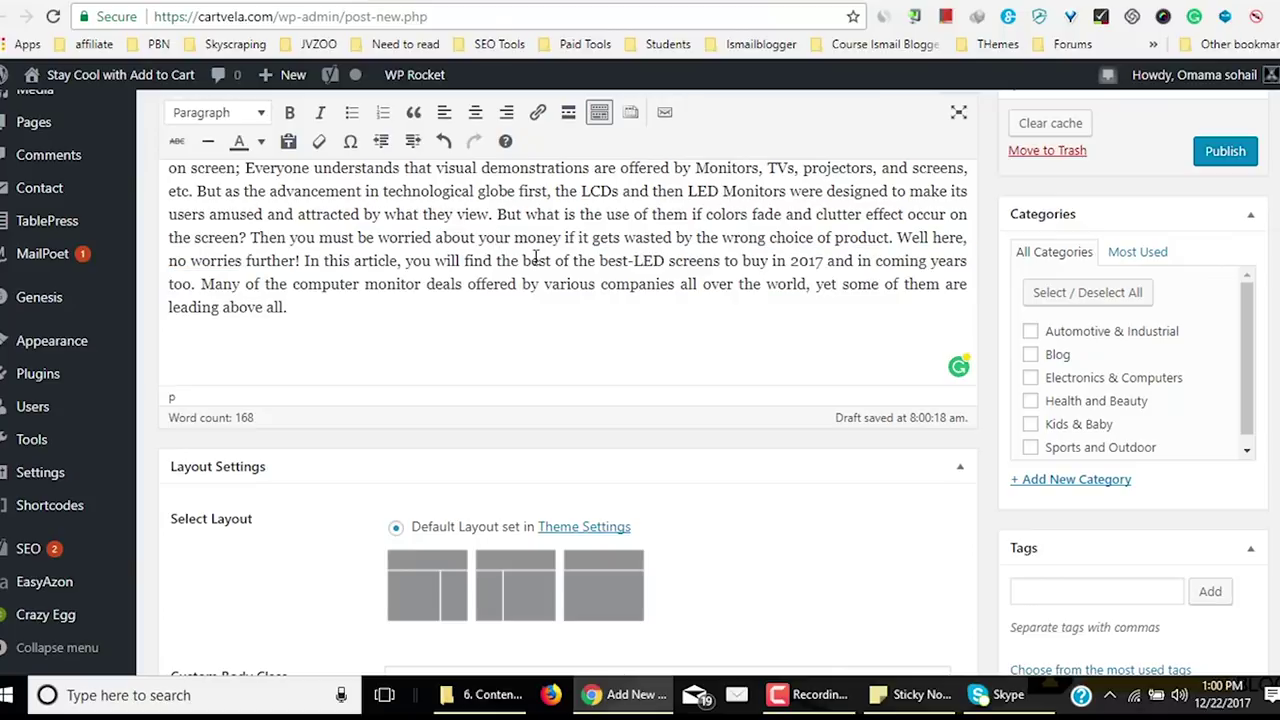
{"action": "scroll", "coordinate": [536, 270], "scroll_direction": "up", "scroll_amount": 3}
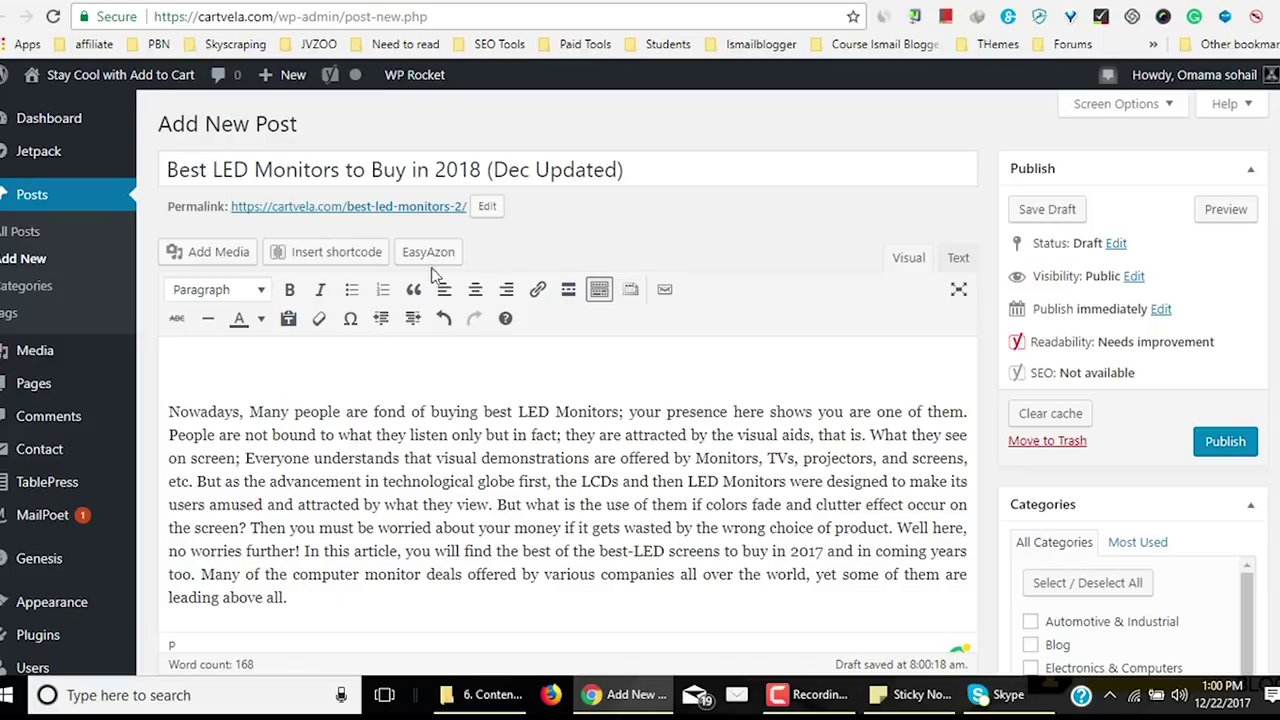
Open the AzonHacks Azon Product Finder in a new tab and get access with the saved name and e-mail.
{"action": "key", "text": "ctrl+t"}
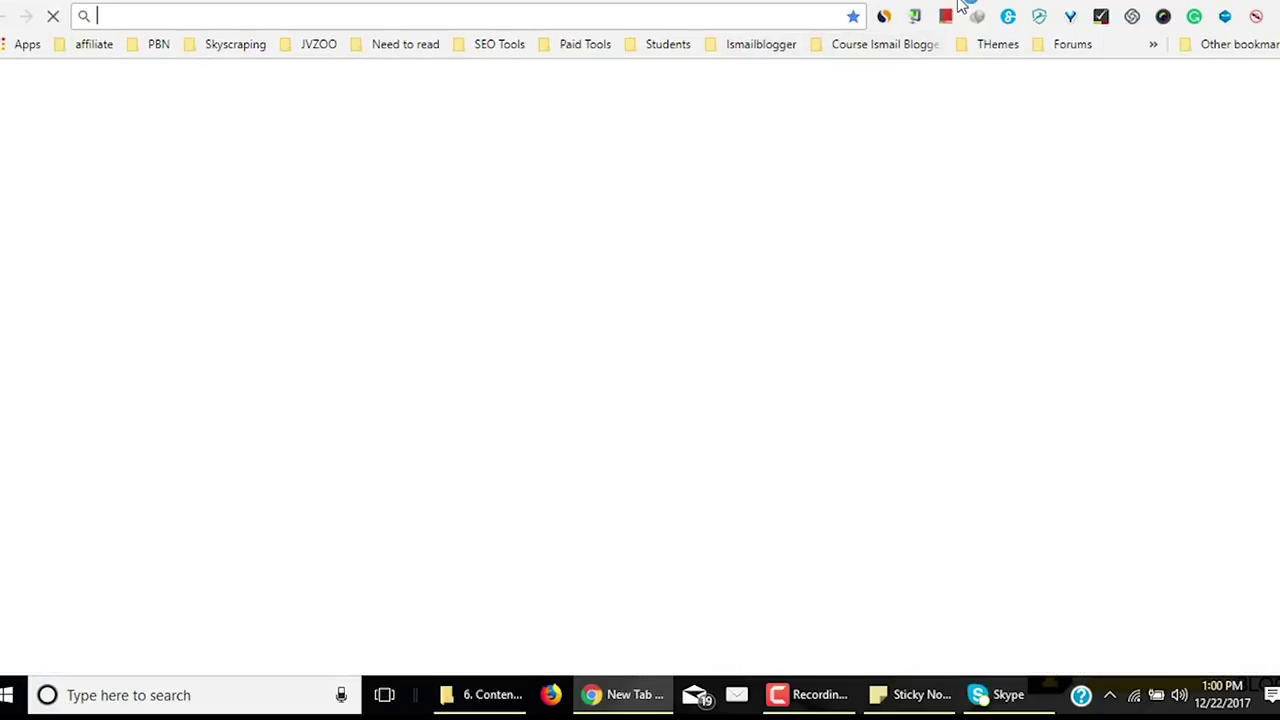
{"action": "type", "text": "azonha"}
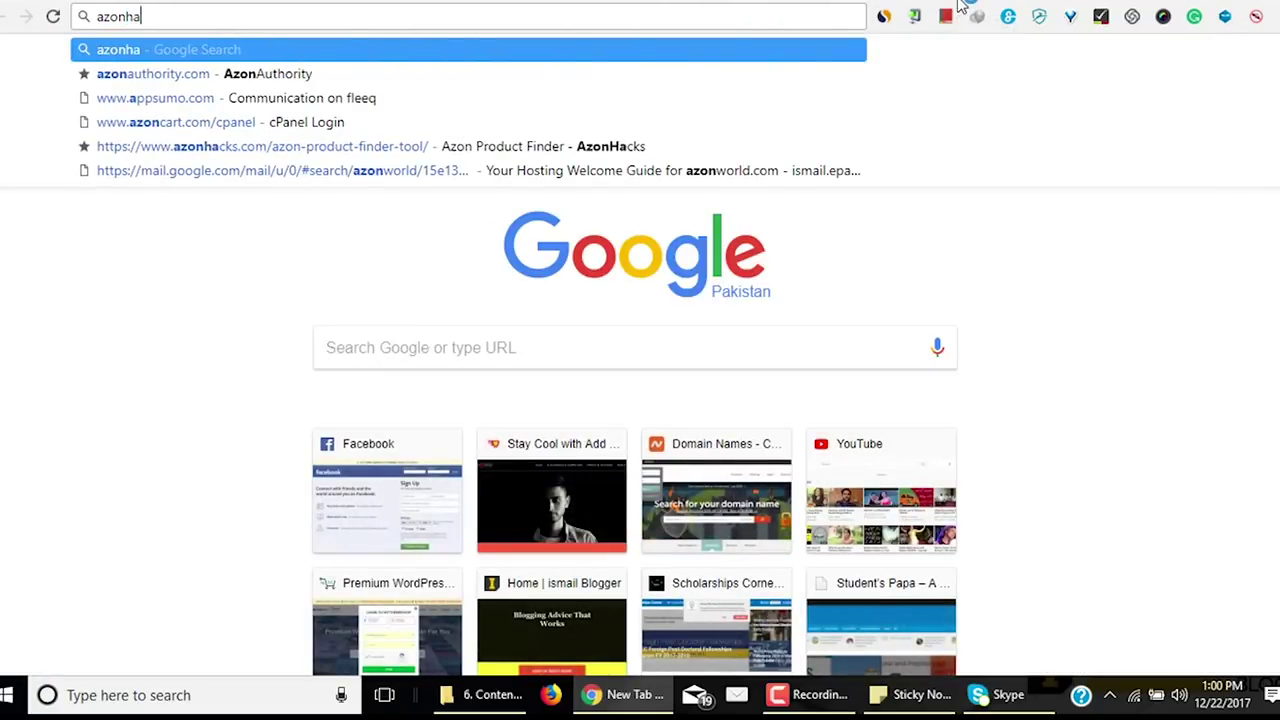
{"action": "key", "text": "Return"}
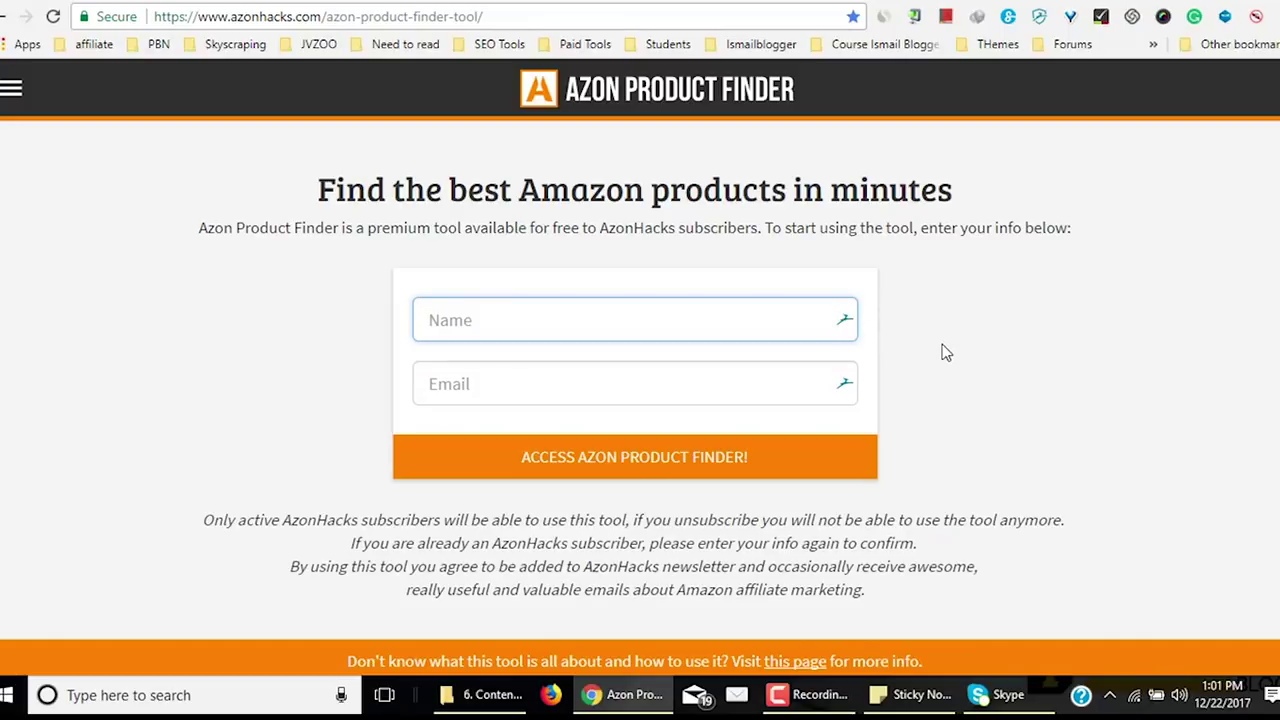
{"action": "key", "text": "Down"}
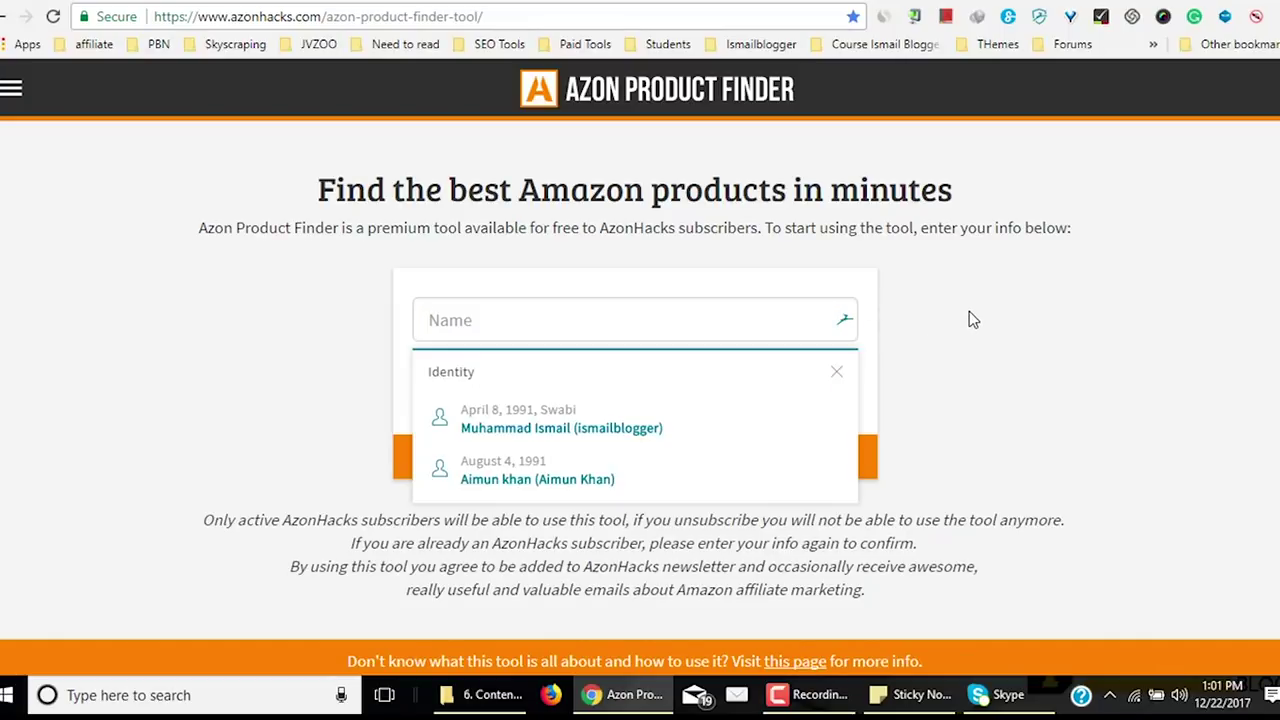
{"action": "left_click", "coordinate": [659, 422]}
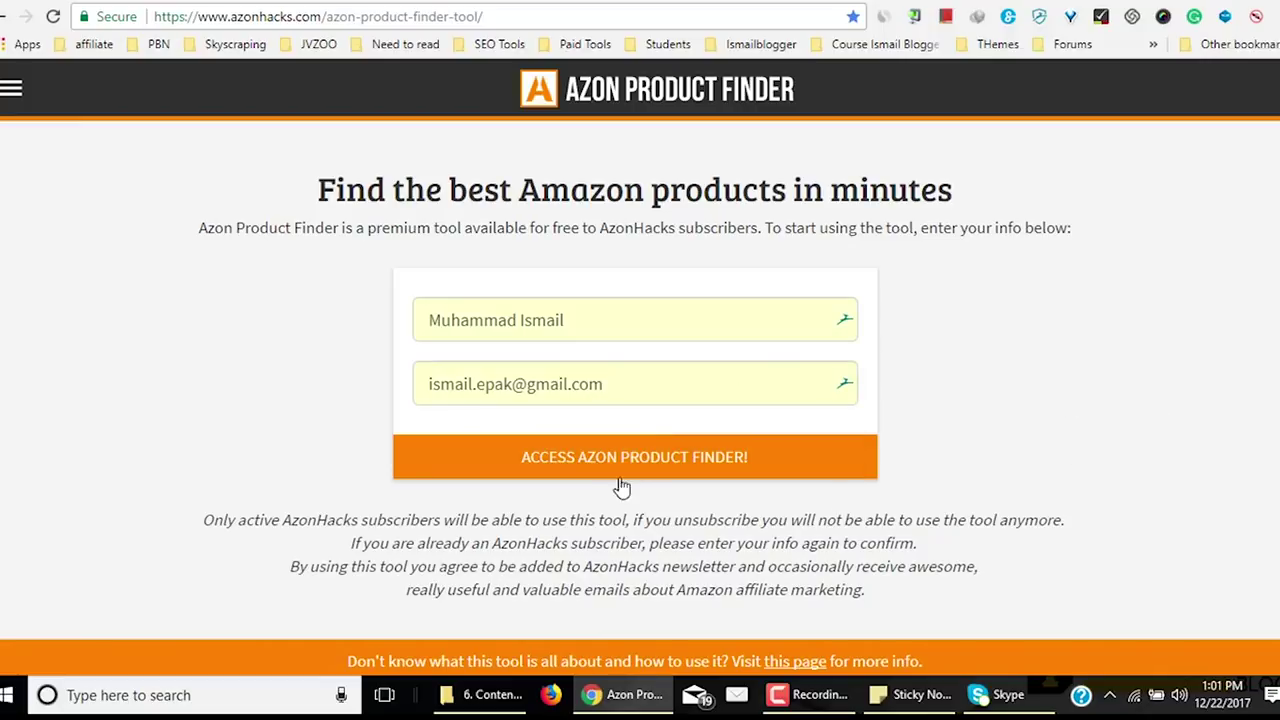
{"action": "left_click", "coordinate": [718, 465]}
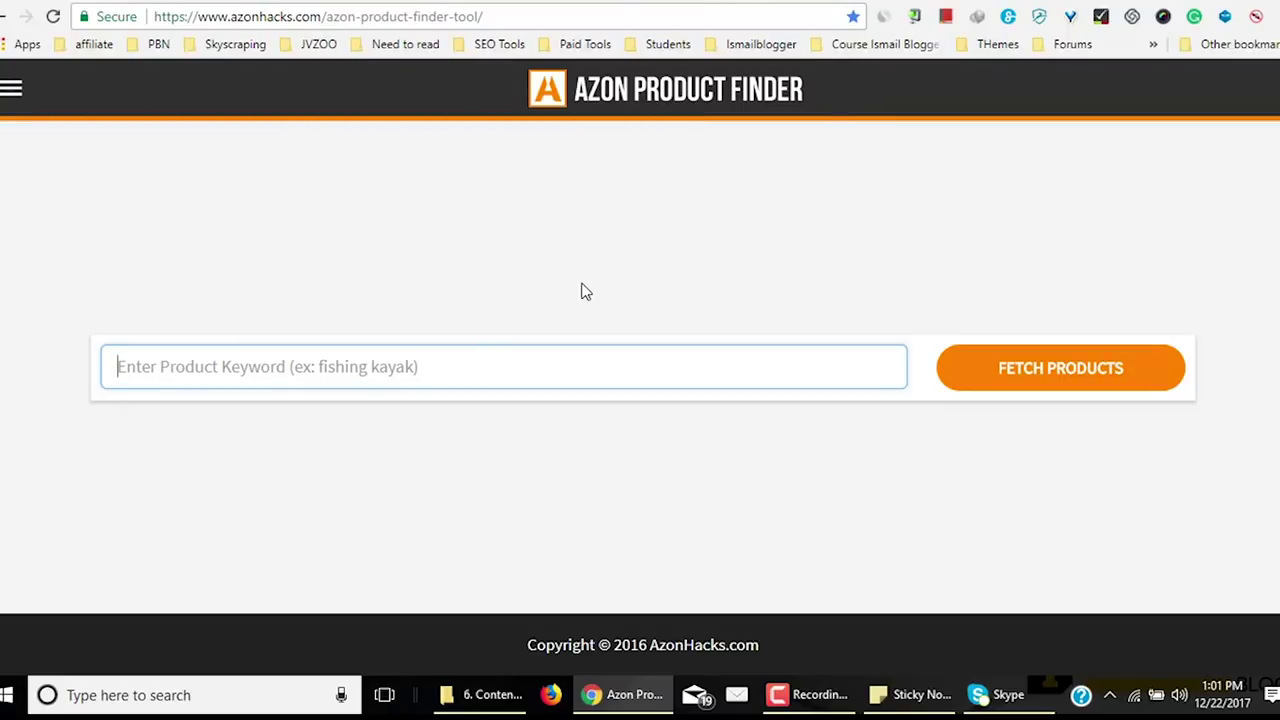
Fetch Amazon products for the keyword "led monitor" and skim the list.
{"action": "type", "text": "led monitor"}
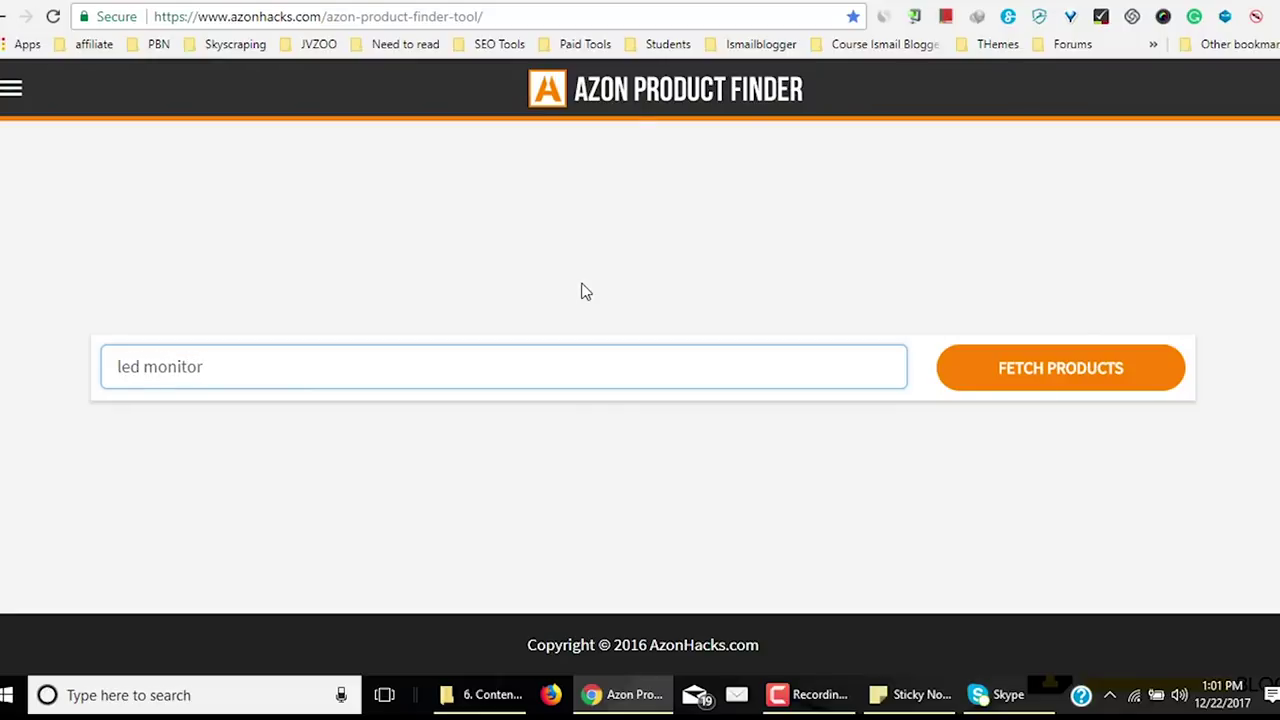
{"action": "type", "text": "s"}
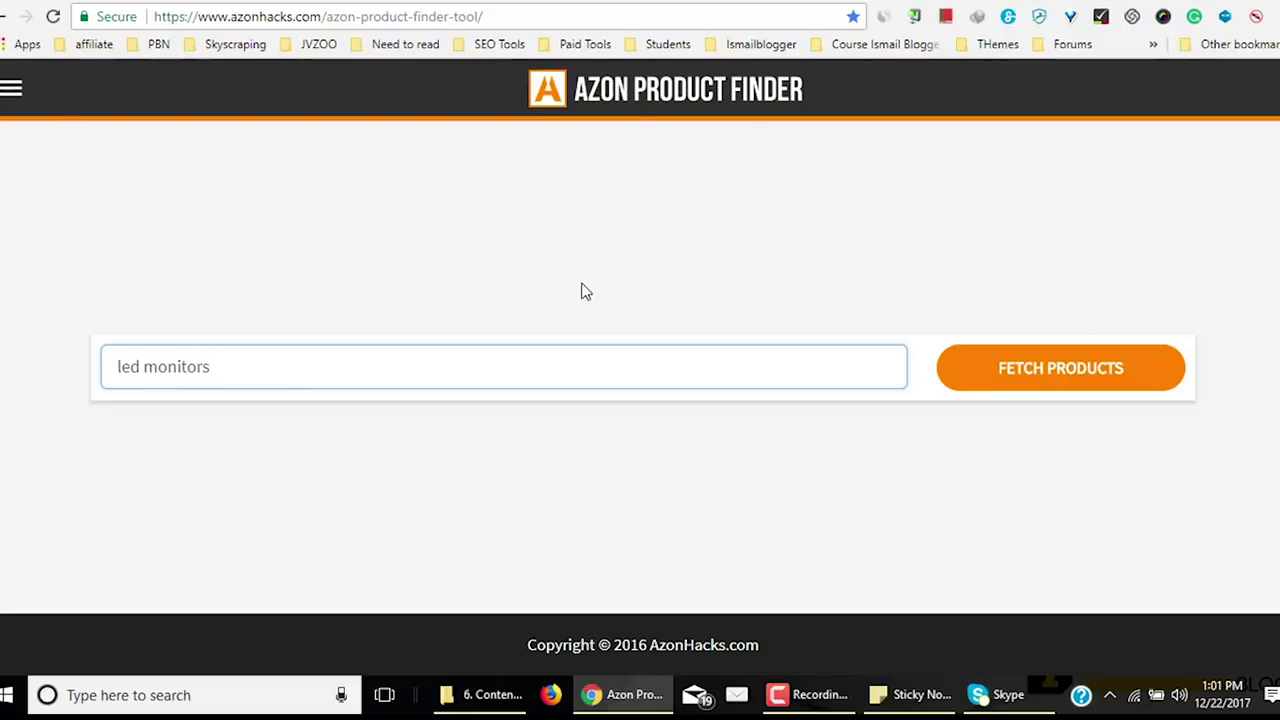
{"action": "key", "text": "BackSpace"}
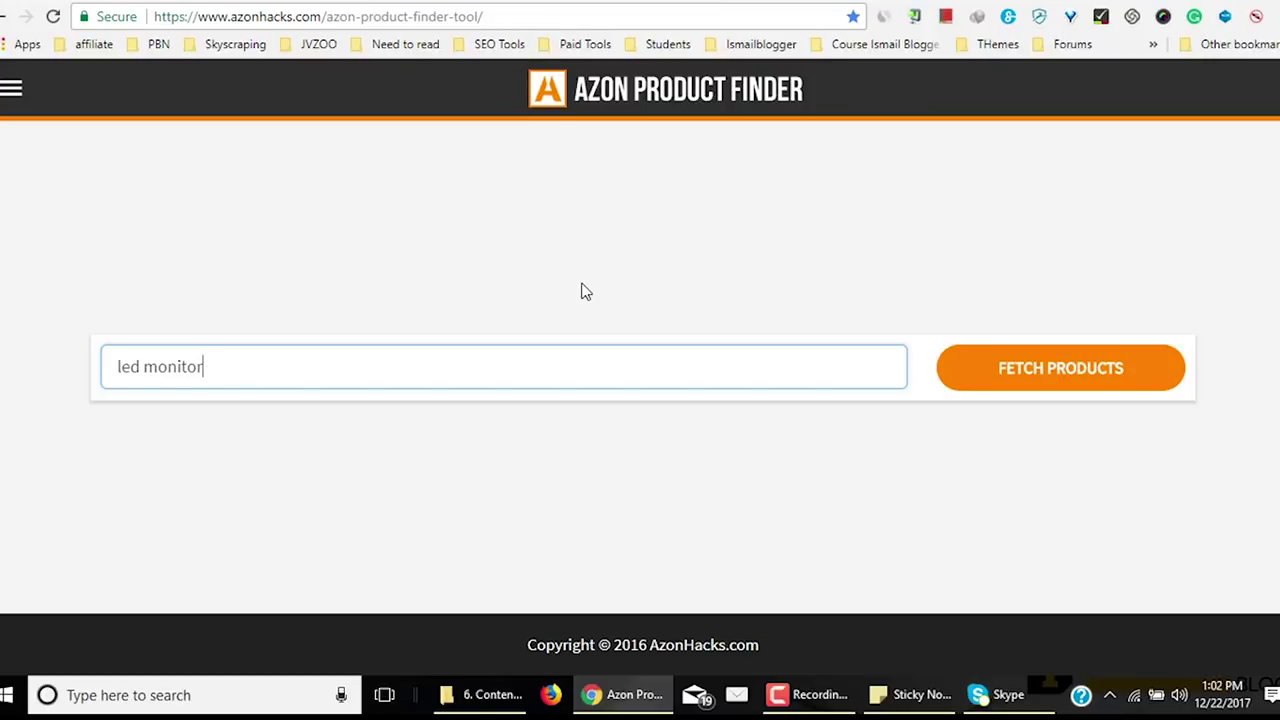
{"action": "left_click", "coordinate": [1024, 372]}
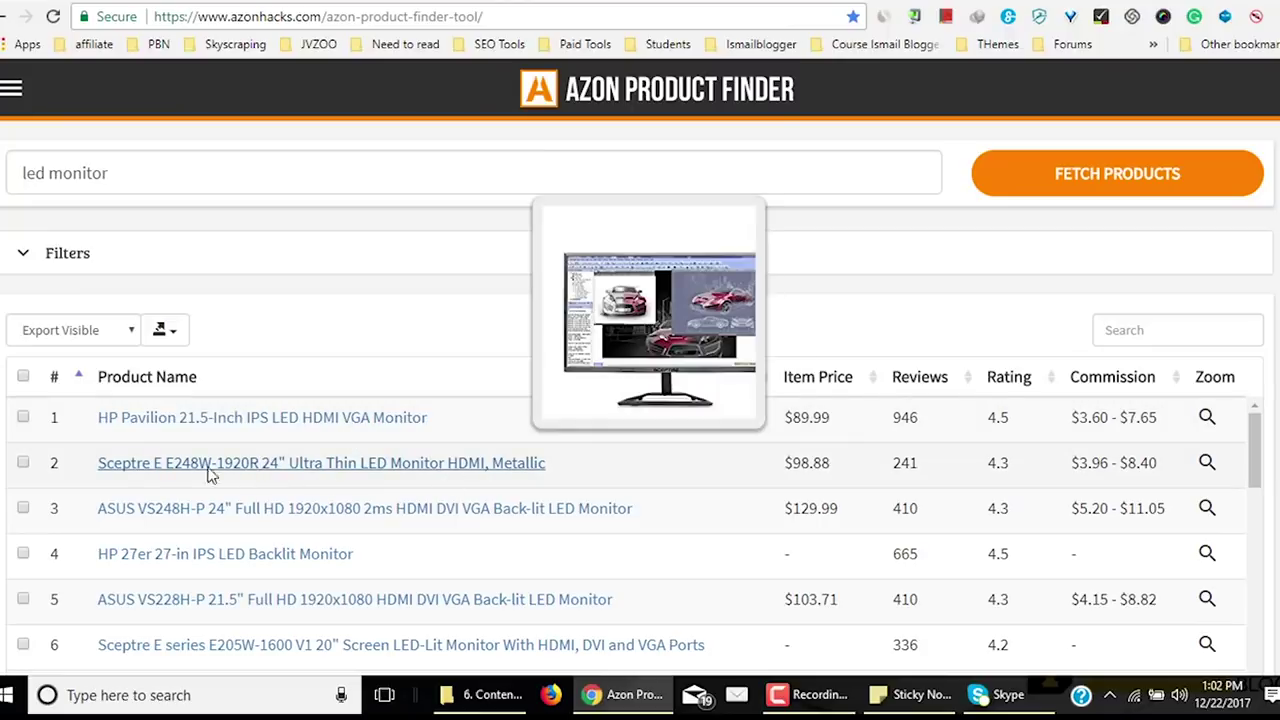
{"action": "scroll", "coordinate": [253, 532], "scroll_direction": "down", "scroll_amount": 3}
{"action": "scroll", "coordinate": [527, 552], "scroll_direction": "up", "scroll_amount": 2}
{"action": "scroll", "coordinate": [527, 552], "scroll_direction": "up", "scroll_amount": 2}
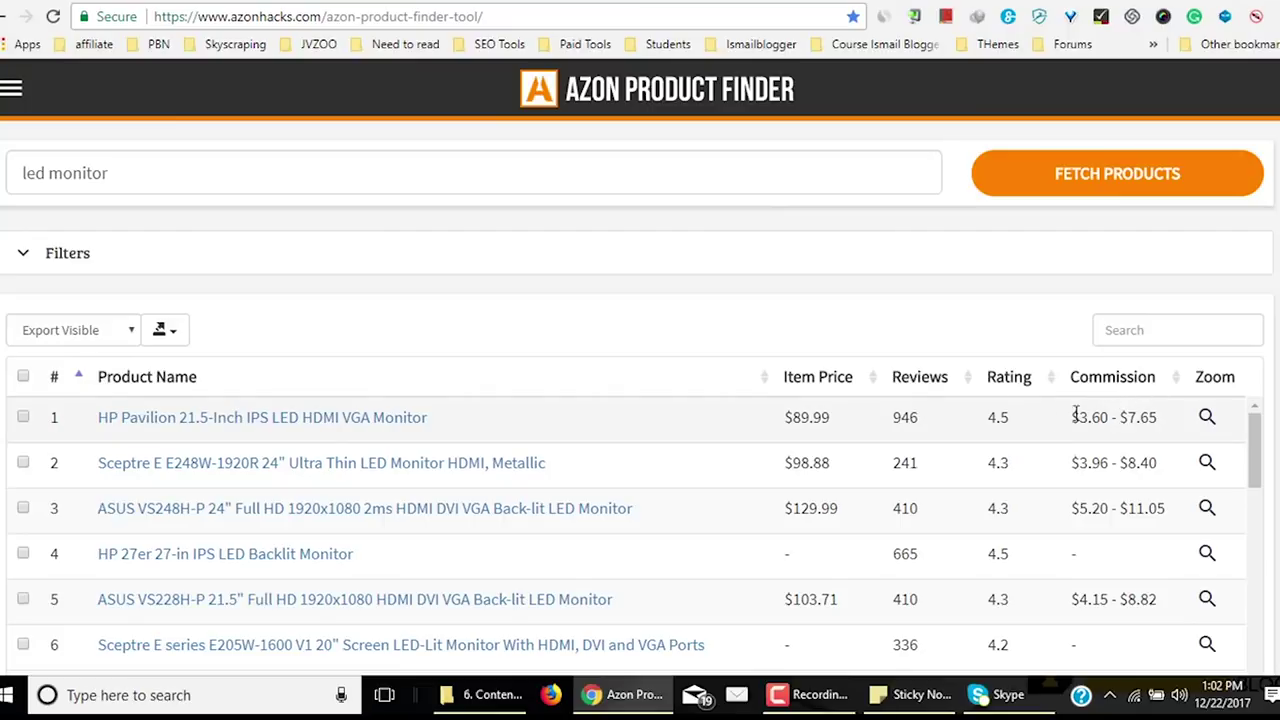
Compare the commission, reviews, rating and price of the HP Pavilion 21.5-Inch and ASUS VS248H-P monitors, dismissing the sharing popup.
{"action": "left_click_drag", "start_coordinate": [1083, 421], "coordinate": [1157, 418]}
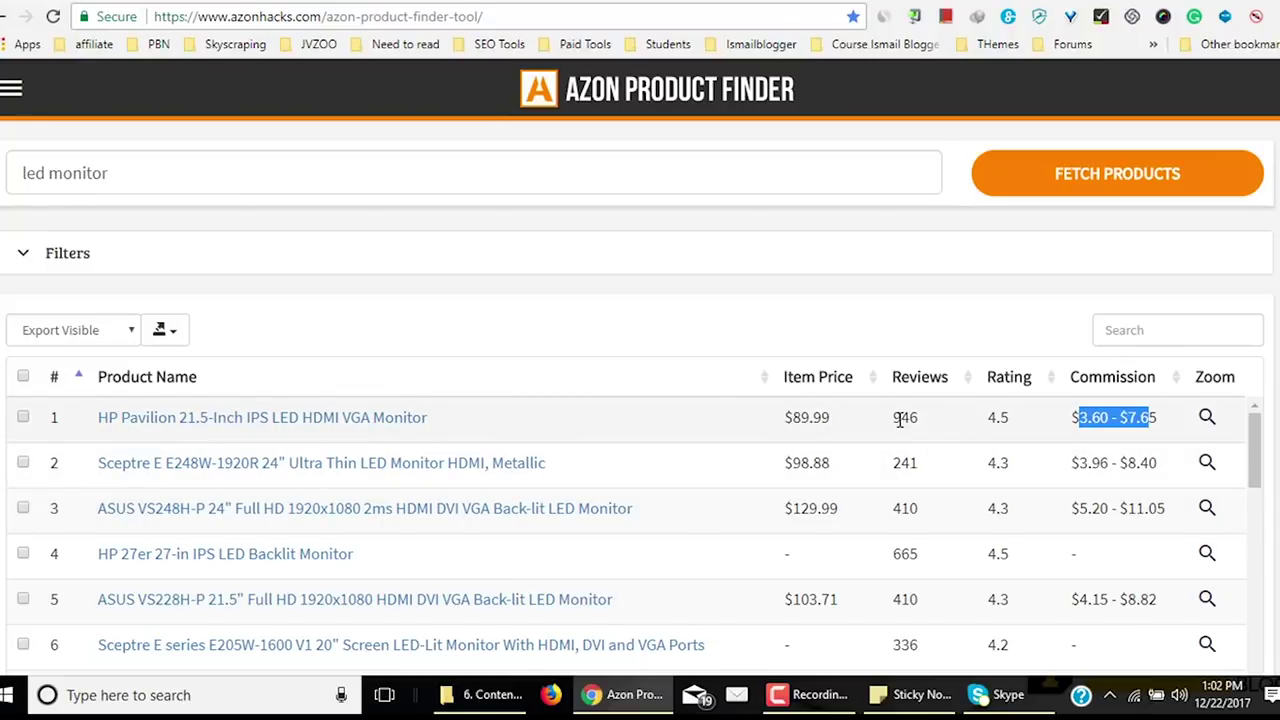
{"action": "left_click_drag", "start_coordinate": [894, 421], "coordinate": [927, 424]}
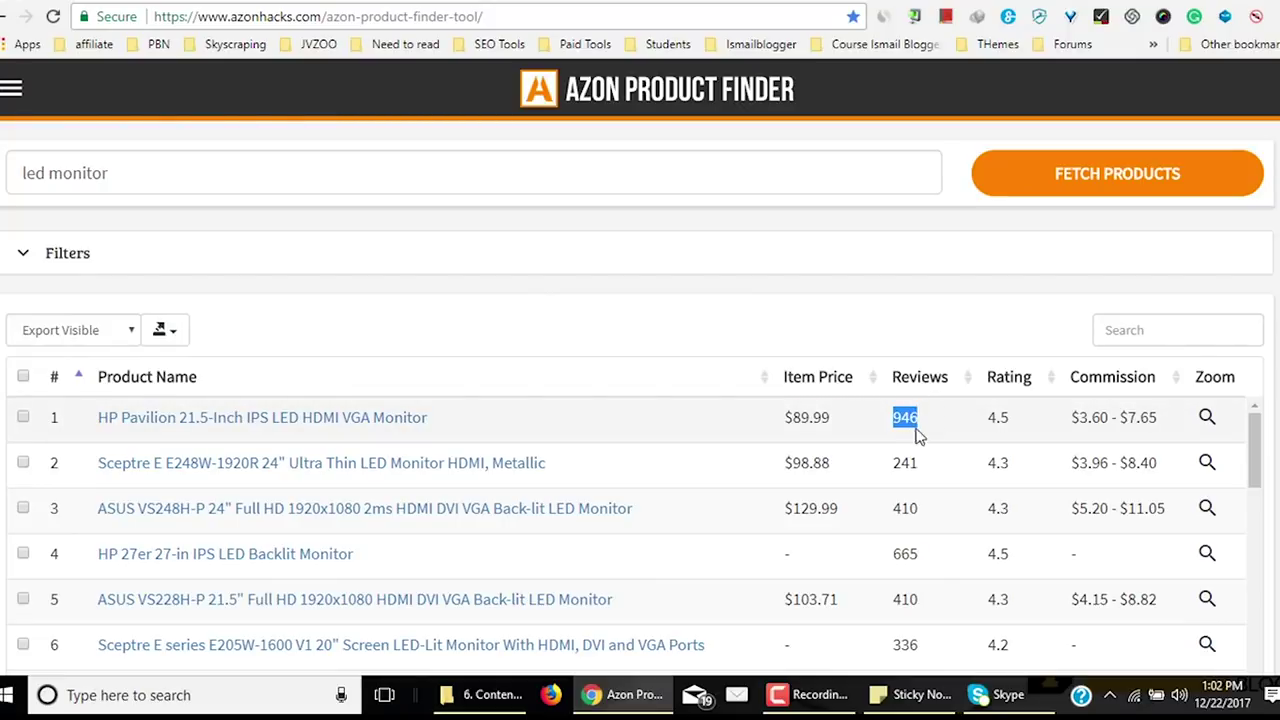
{"action": "left_click_drag", "start_coordinate": [987, 421], "coordinate": [1034, 423]}
{"action": "double_click", "coordinate": [897, 417]}
{"action": "left_click_drag", "start_coordinate": [797, 421], "coordinate": [832, 418]}
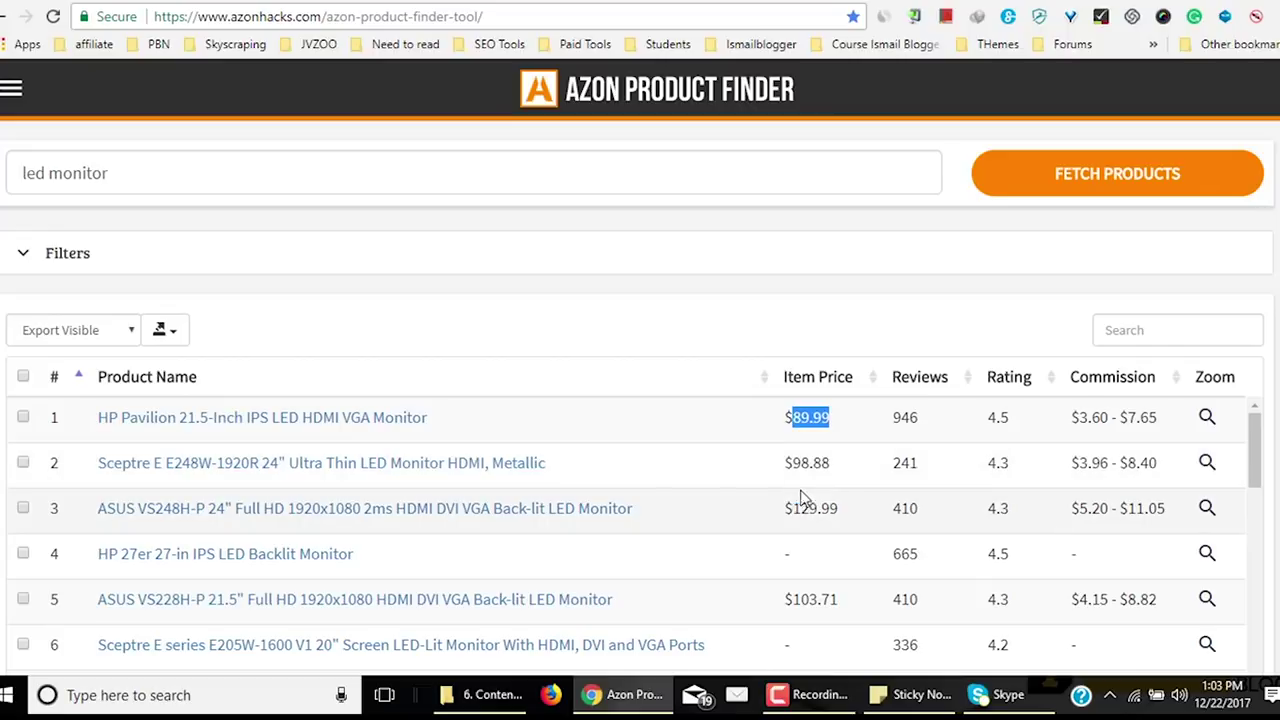
{"action": "left_click_drag", "start_coordinate": [792, 507], "coordinate": [844, 491]}
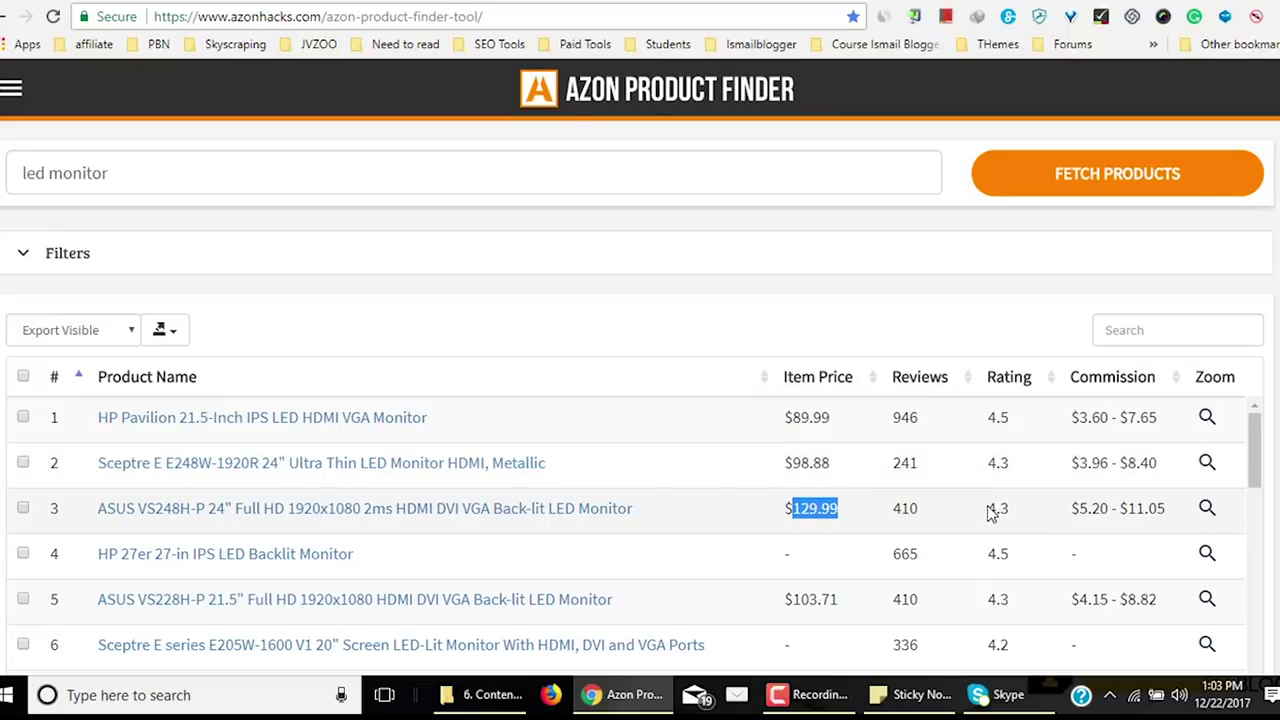
{"action": "left_click_drag", "start_coordinate": [987, 510], "coordinate": [1003, 510]}
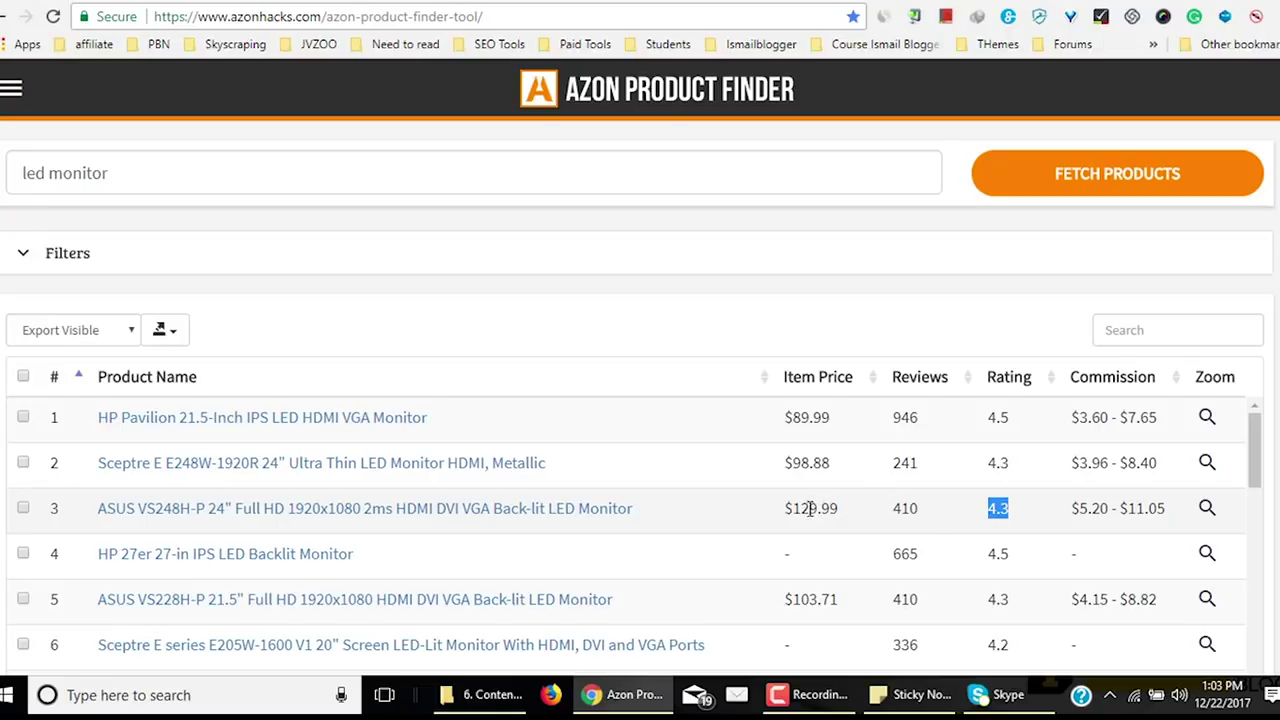
{"action": "left_click_drag", "start_coordinate": [811, 508], "coordinate": [777, 510]}
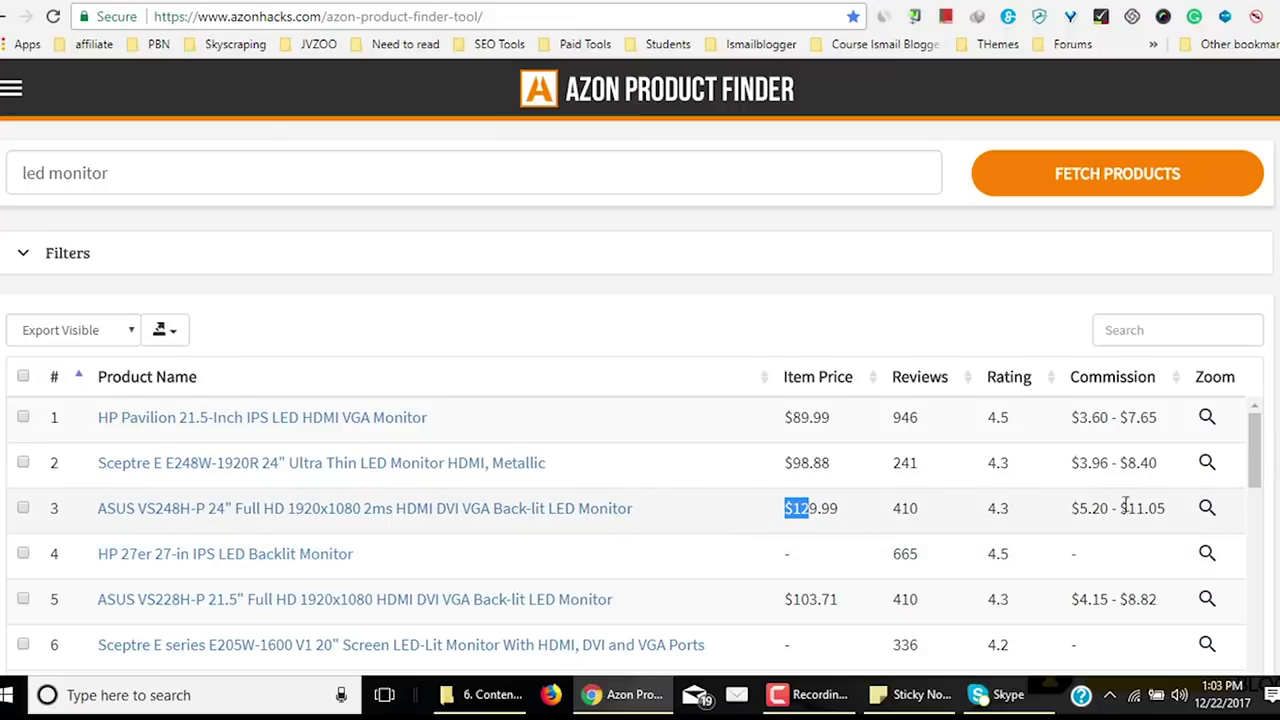
{"action": "left_click", "coordinate": [829, 509]}
{"action": "left_click_drag", "start_coordinate": [801, 513], "coordinate": [832, 509]}
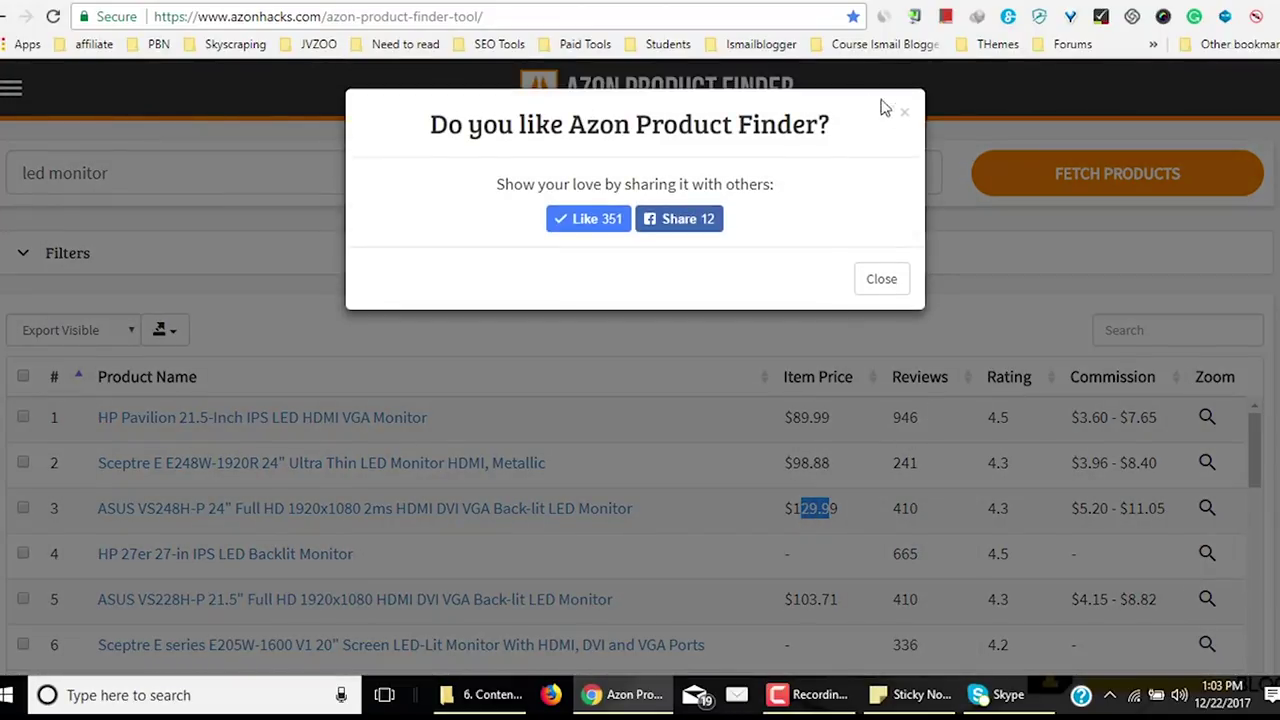
{"action": "left_click", "coordinate": [904, 112]}
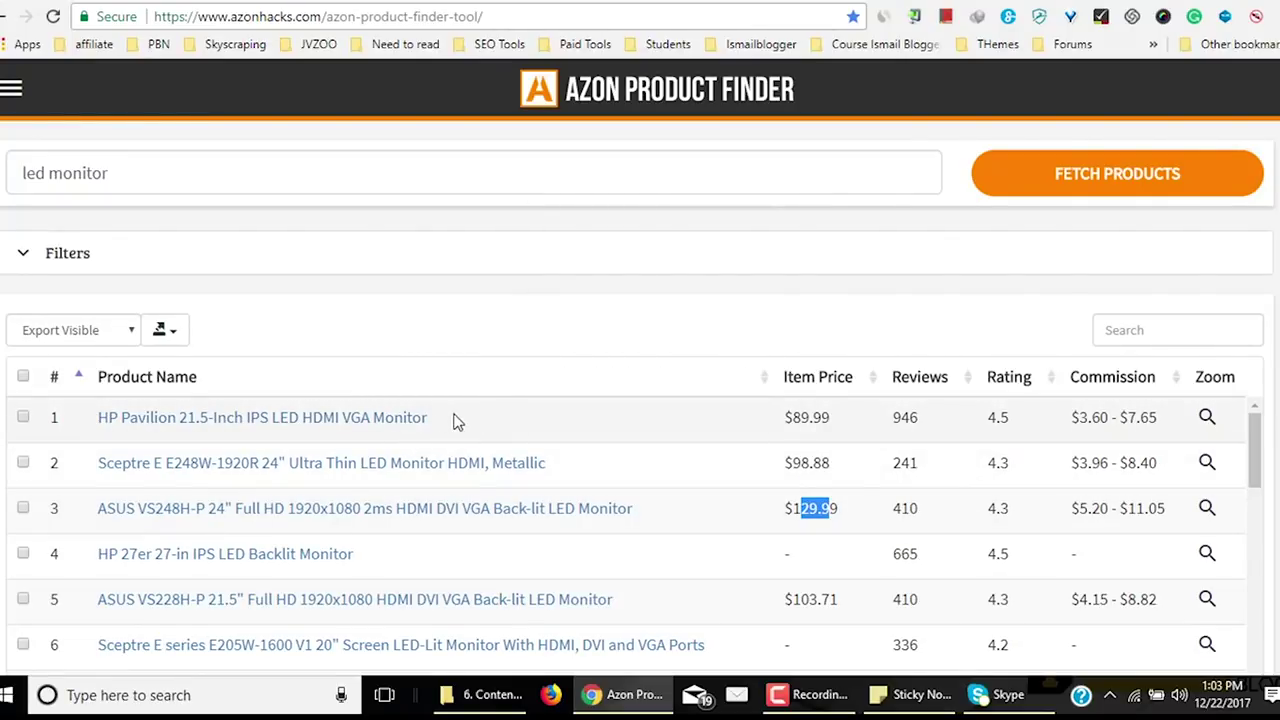
Open the HP Pavilion 21.5-Inch IPS LED HDMI VGA Monitor's Amazon page in a new tab and switch to it.
{"action": "mouse_move", "coordinate": [423, 421]}
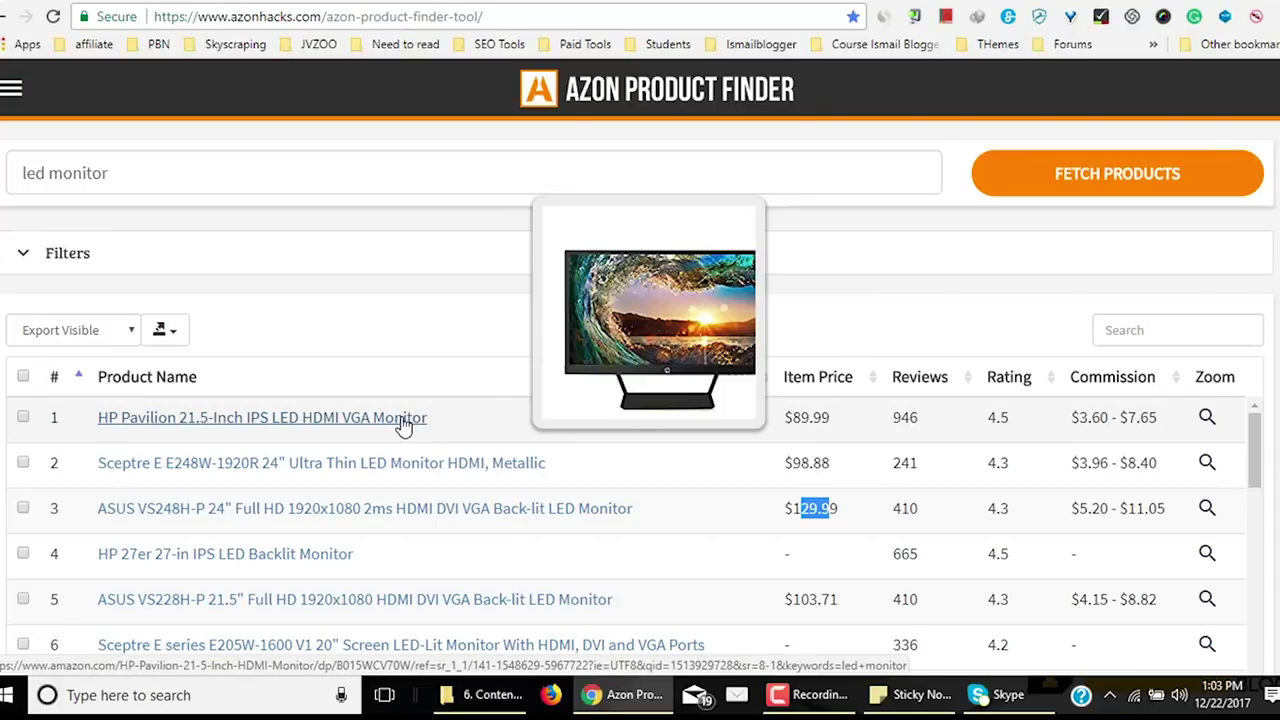
{"action": "right_click", "coordinate": [405, 418]}
{"action": "left_click", "coordinate": [466, 430]}
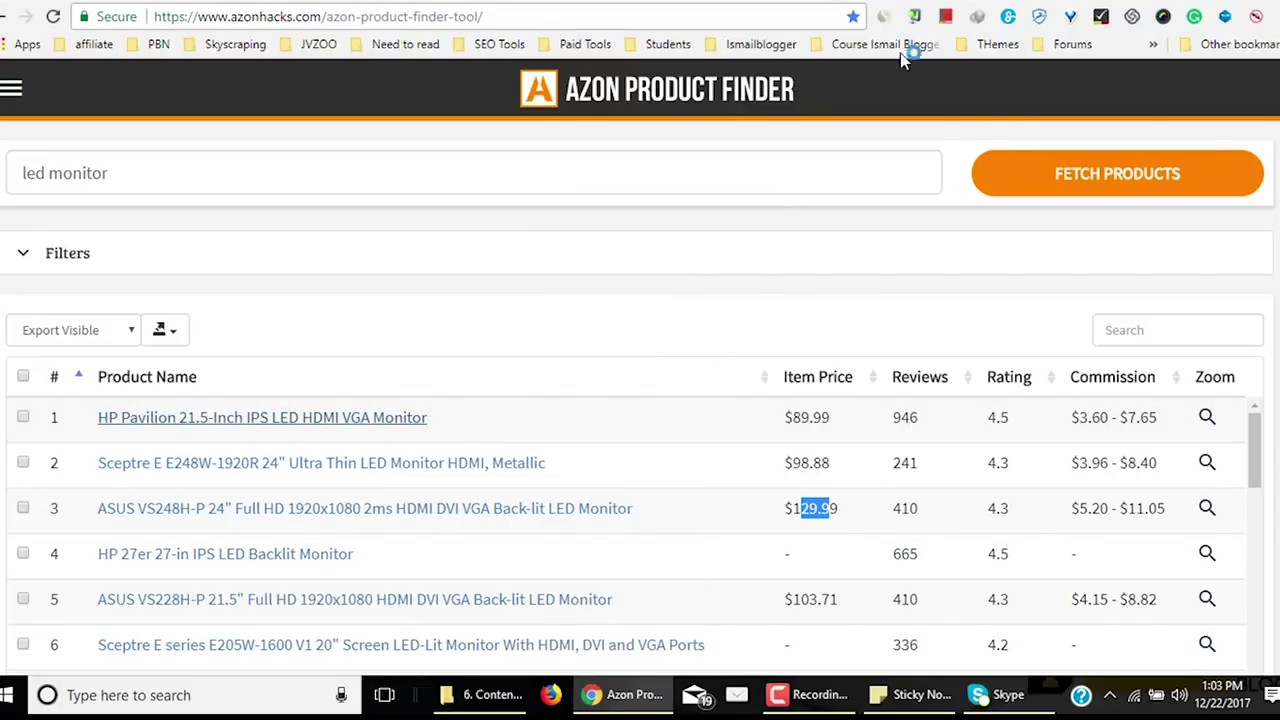
{"action": "mouse_move", "coordinate": [303, 474]}
{"action": "left_click", "coordinate": [1005, 4]}
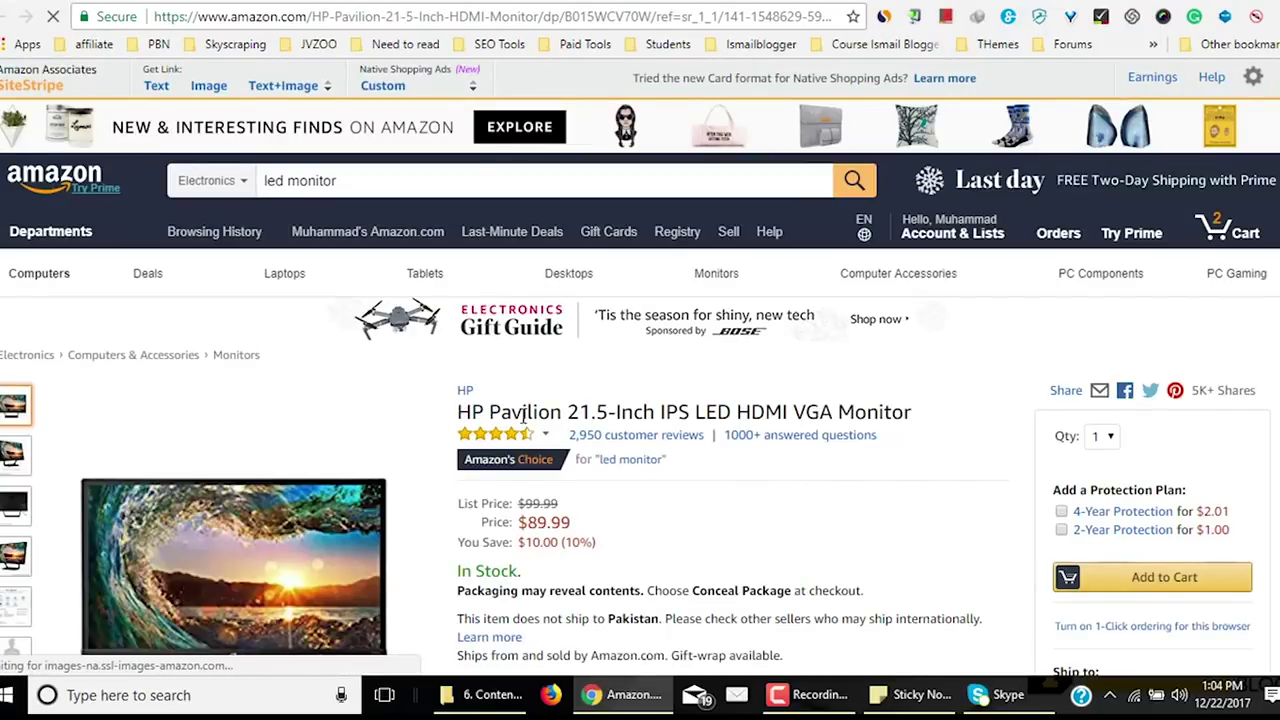
Examine the HP Pavilion monitor's Amazon page, from its features and comparison table to the star ratings and customer reviews.
{"action": "scroll", "coordinate": [522, 418], "scroll_direction": "down", "scroll_amount": 3}
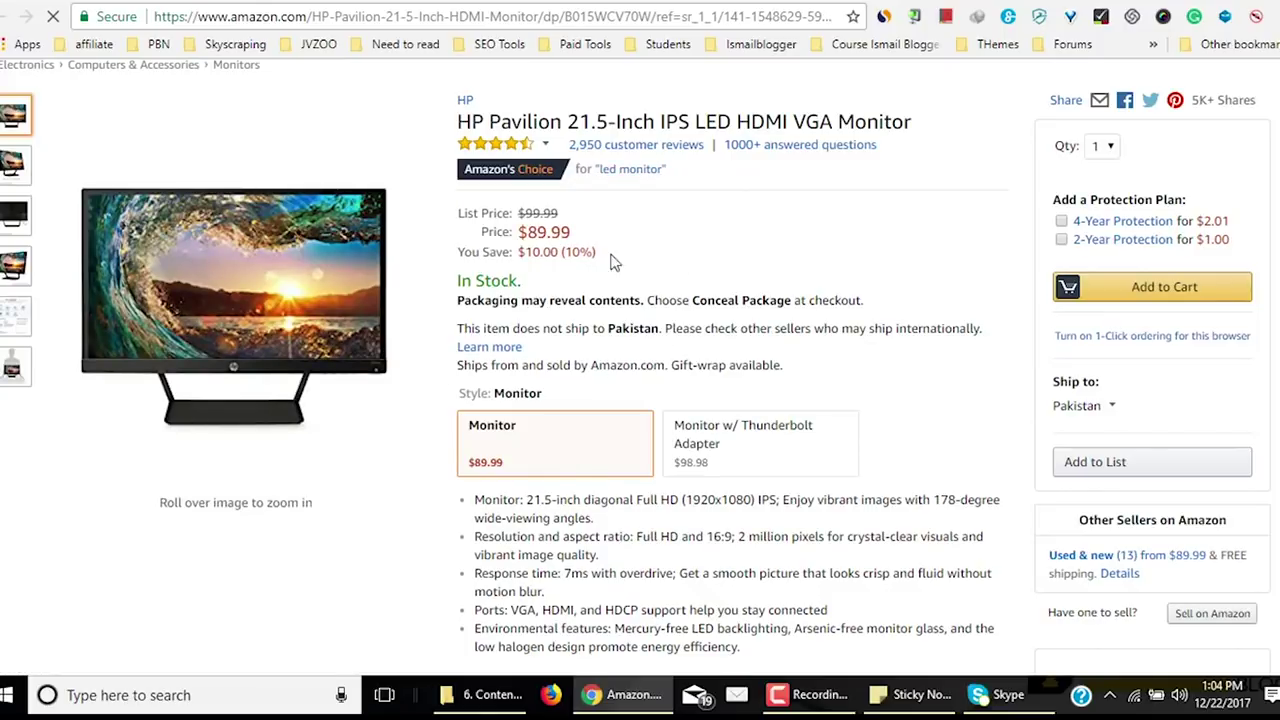
{"action": "scroll", "coordinate": [583, 343], "scroll_direction": "down", "scroll_amount": 15}
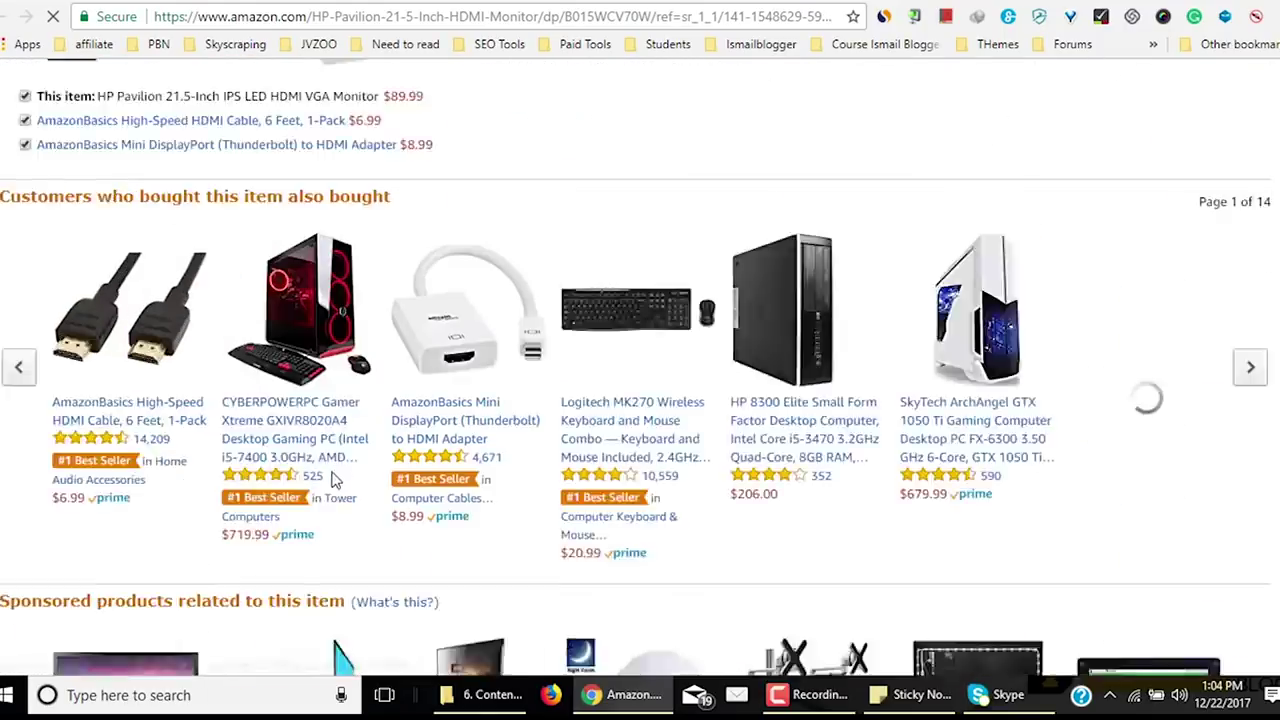
{"action": "scroll", "coordinate": [401, 453], "scroll_direction": "down", "scroll_amount": 20}
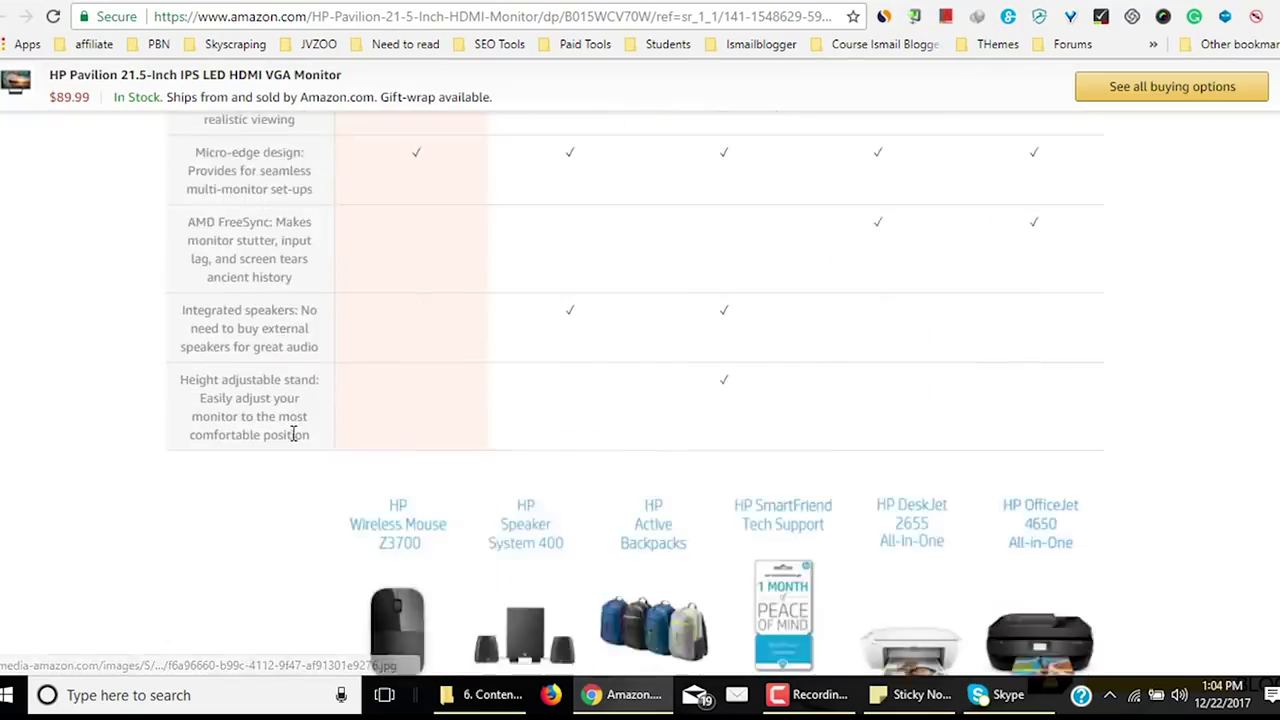
{"action": "scroll", "coordinate": [297, 437], "scroll_direction": "down", "scroll_amount": 20}
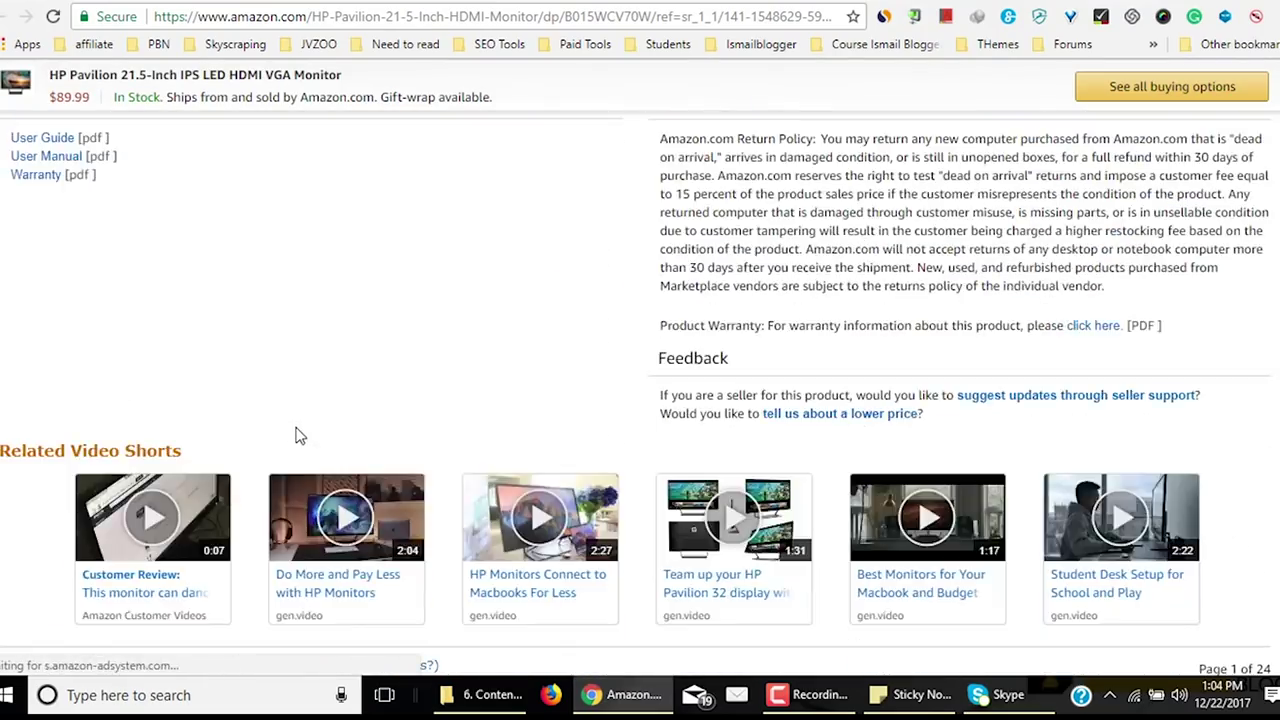
{"action": "scroll", "coordinate": [297, 437], "scroll_direction": "down", "scroll_amount": 10}
{"action": "scroll", "coordinate": [295, 430], "scroll_direction": "down", "scroll_amount": 8}
{"action": "scroll", "coordinate": [293, 427], "scroll_direction": "up", "scroll_amount": 8}
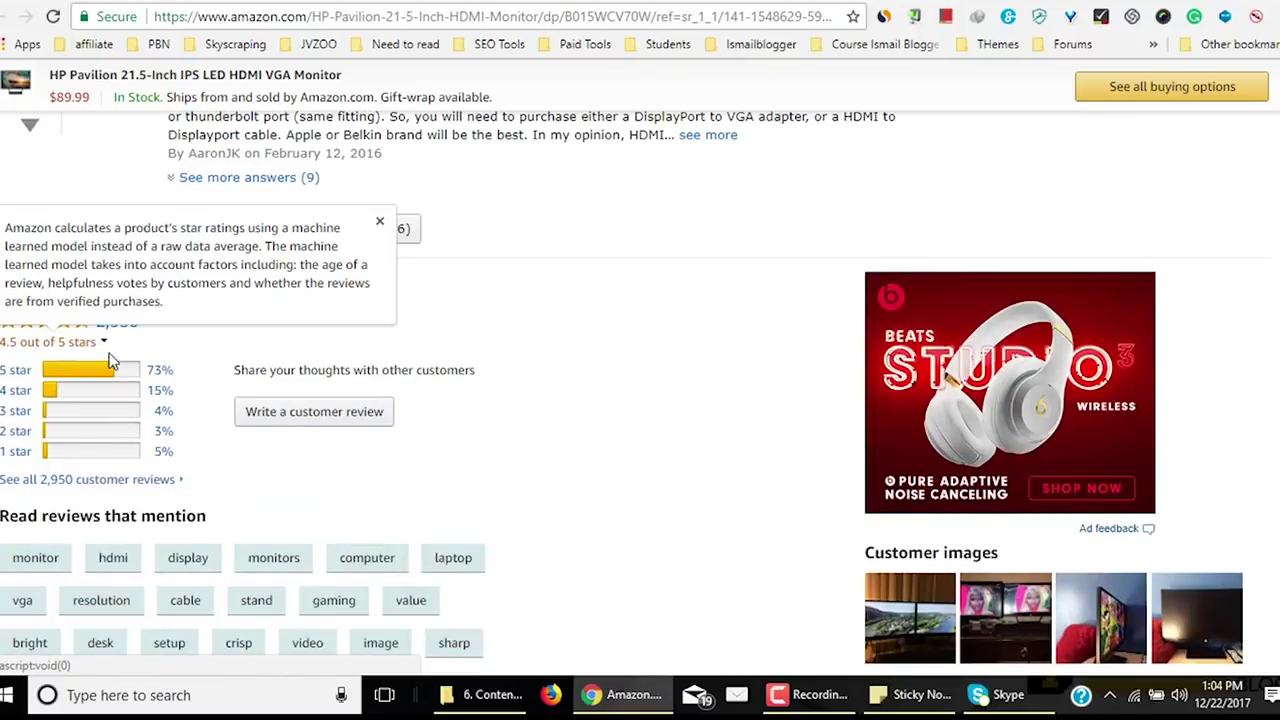
{"action": "scroll", "coordinate": [474, 484], "scroll_direction": "down", "scroll_amount": 6}
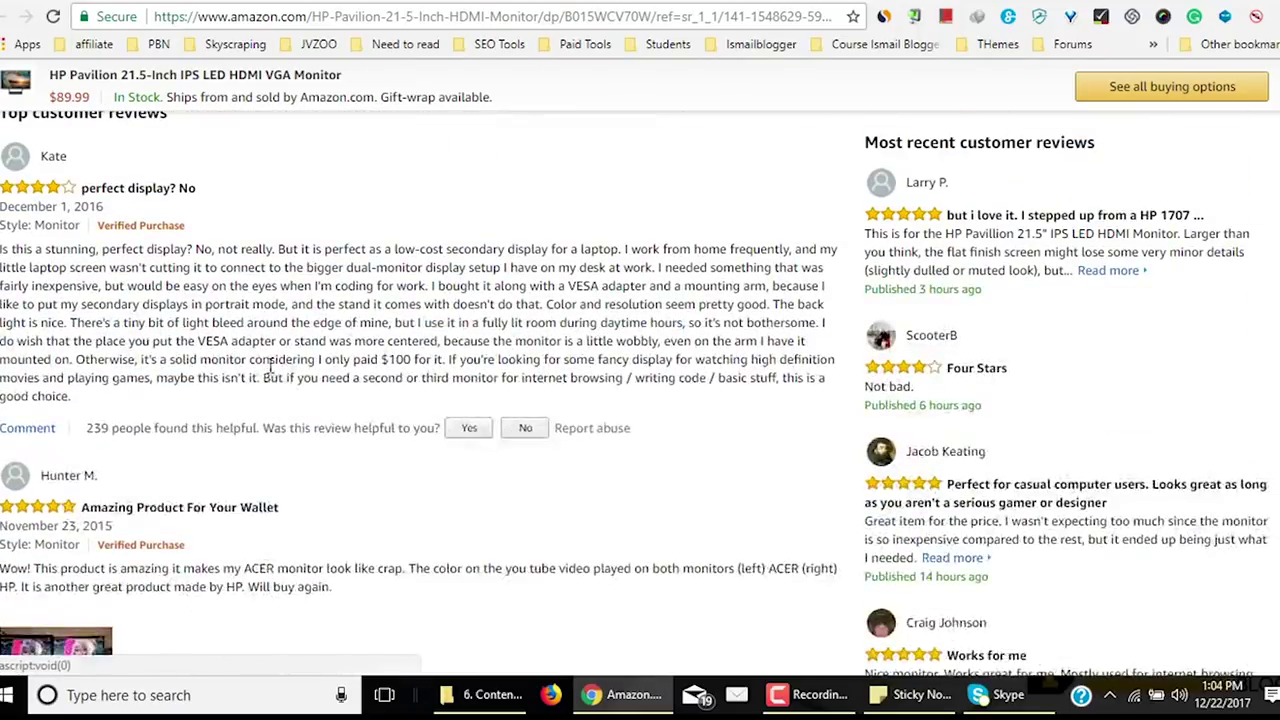
{"action": "scroll", "coordinate": [292, 383], "scroll_direction": "up", "scroll_amount": 3}
{"action": "scroll", "coordinate": [257, 482], "scroll_direction": "down", "scroll_amount": 3}
{"action": "scroll", "coordinate": [186, 288], "scroll_direction": "down", "scroll_amount": 10}
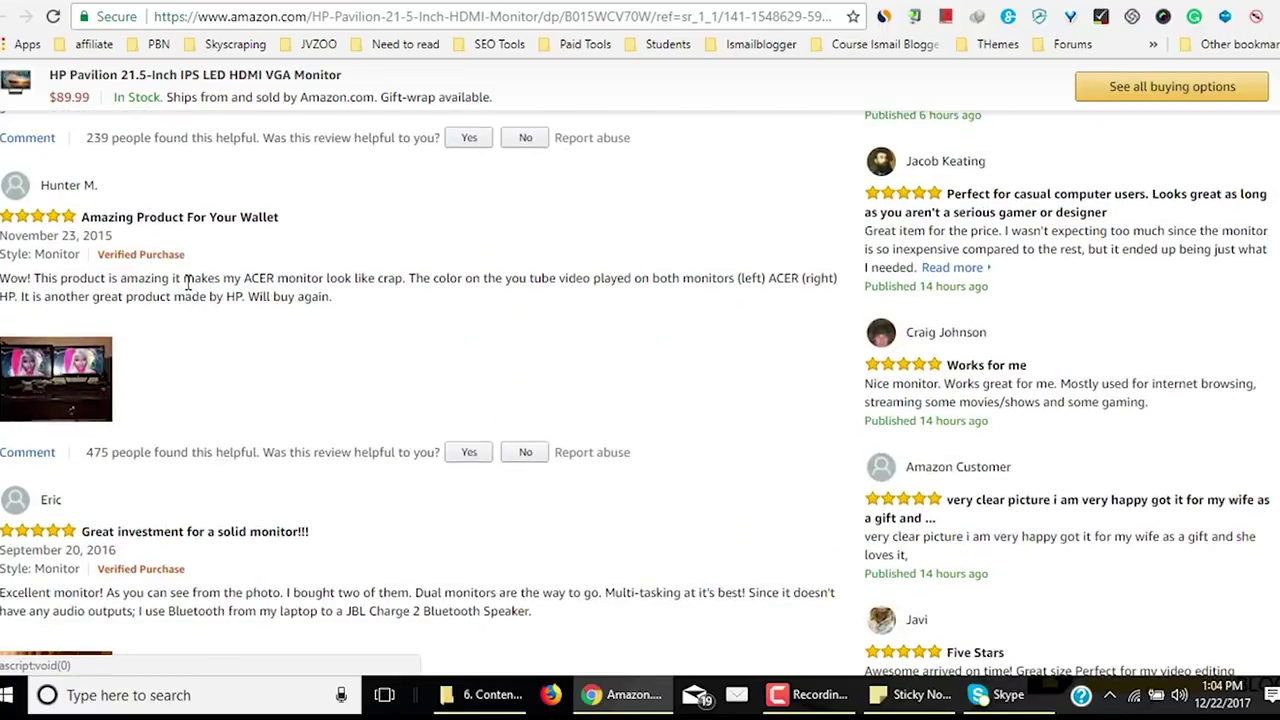
Finish reading the HP Pavilion monitor's customer reviews and skim further down the product finder's "led monitor" list.
{"action": "scroll", "coordinate": [170, 283], "scroll_direction": "down", "scroll_amount": 3}
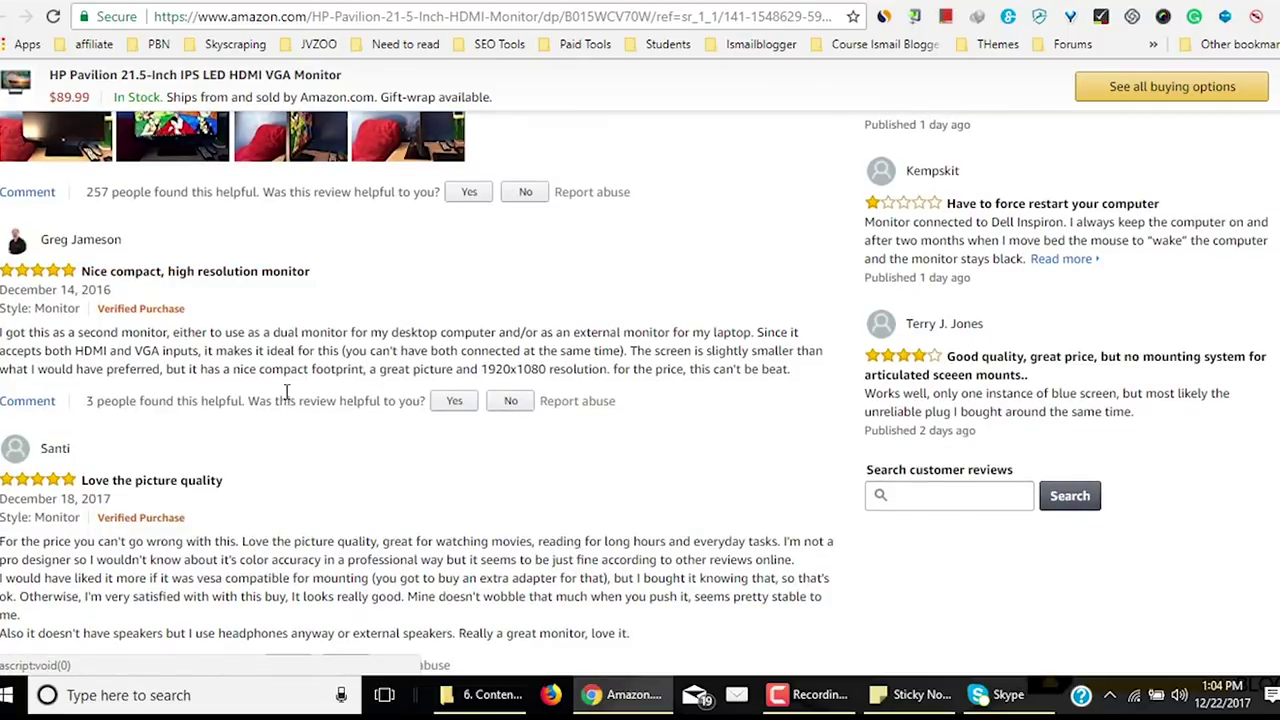
{"action": "scroll", "coordinate": [287, 390], "scroll_direction": "up", "scroll_amount": 20}
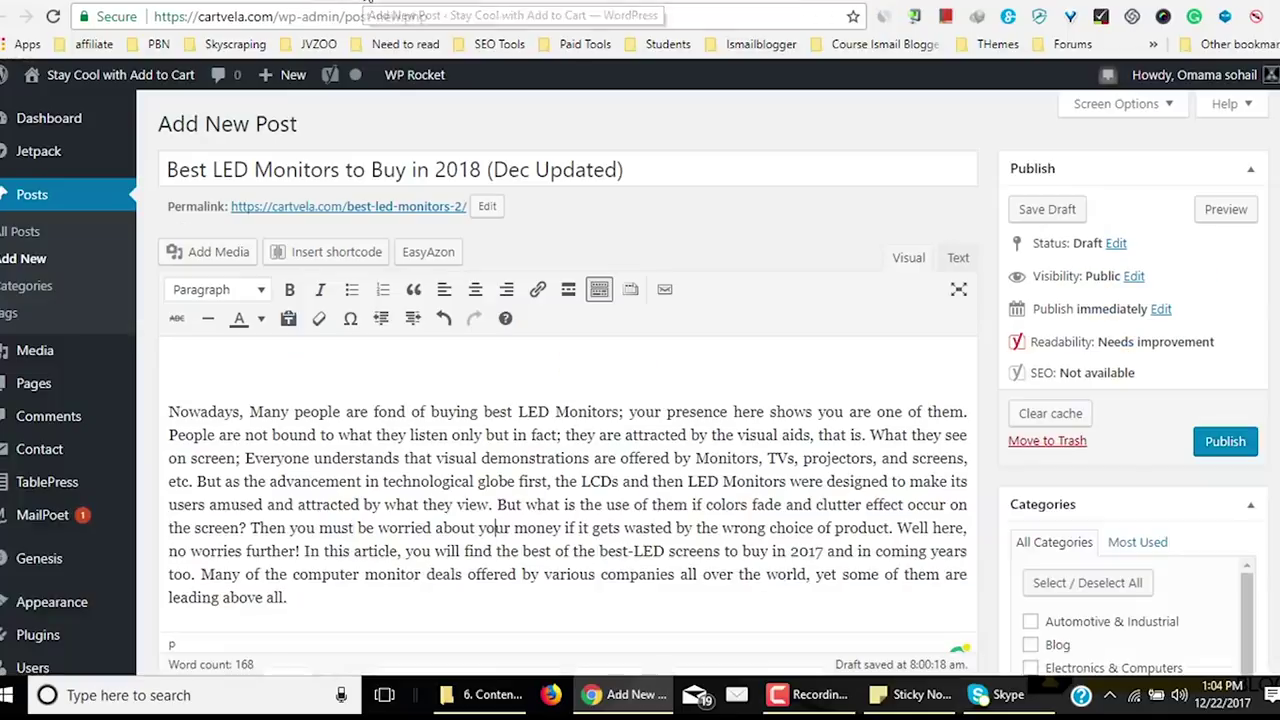
{"action": "left_click", "coordinate": [386, 10]}
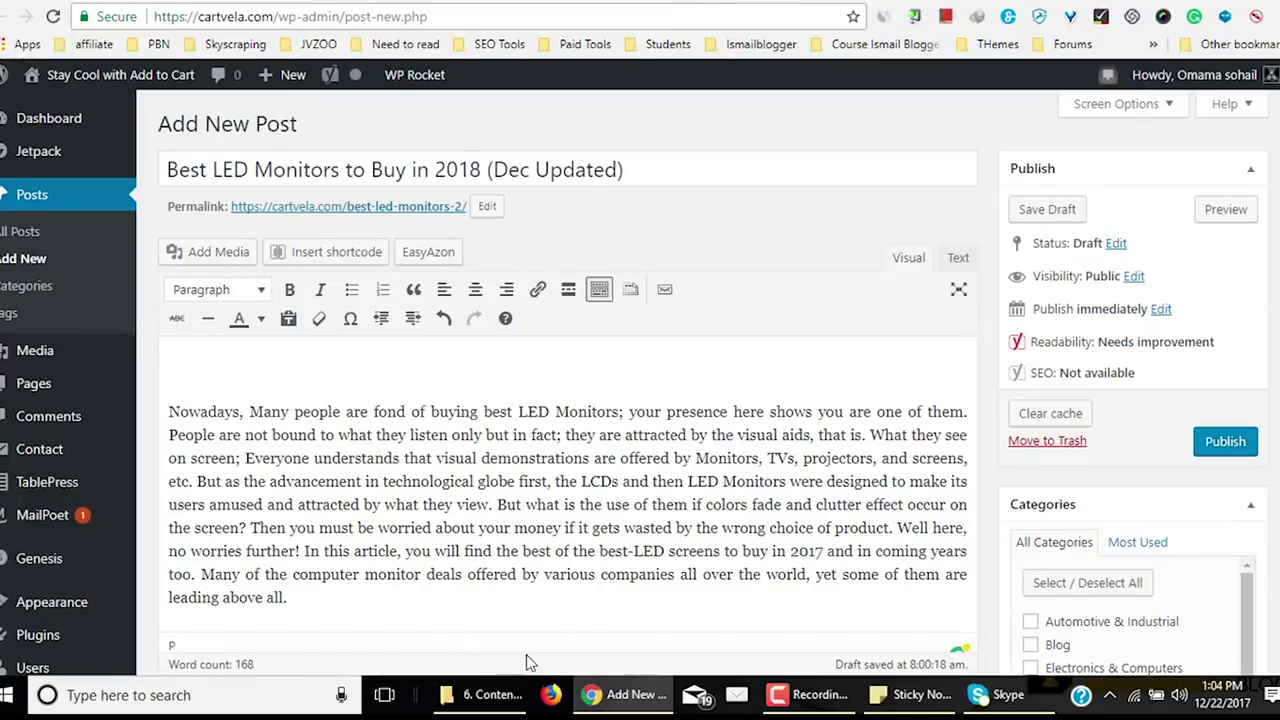
{"action": "key", "text": "ctrl+shift+Tab"}
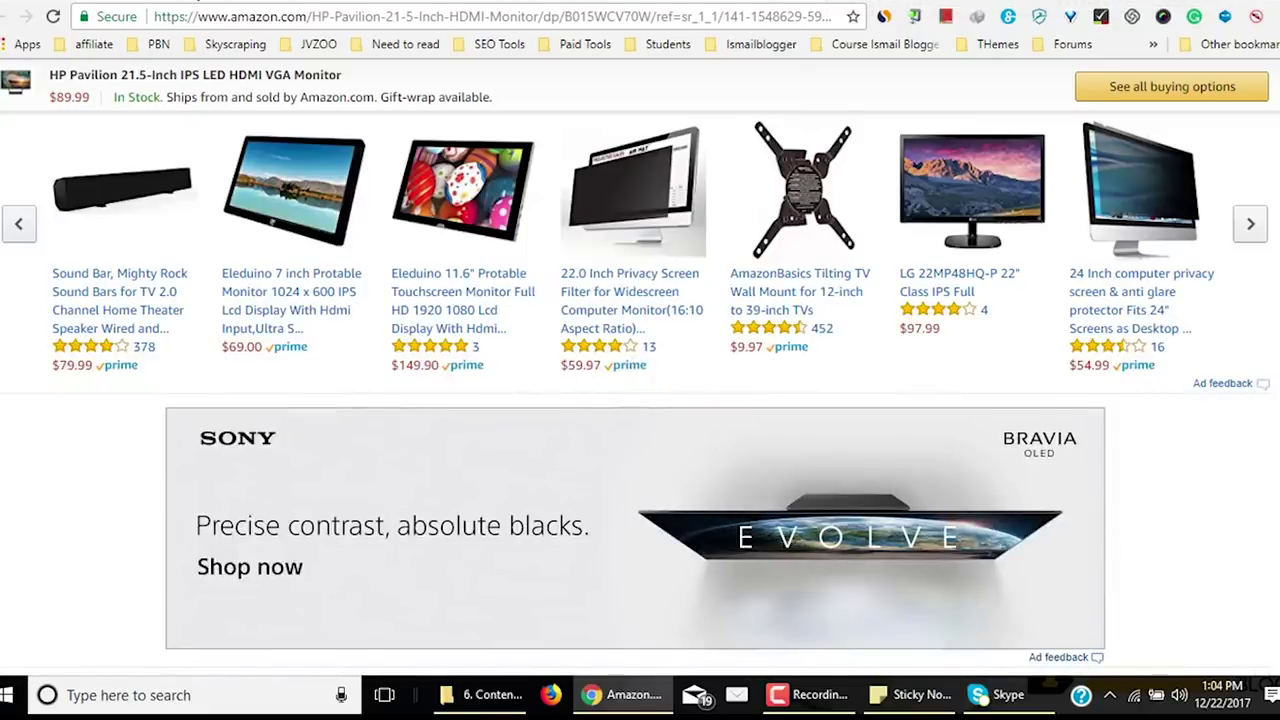
{"action": "key", "text": "ctrl+shift+Tab"}
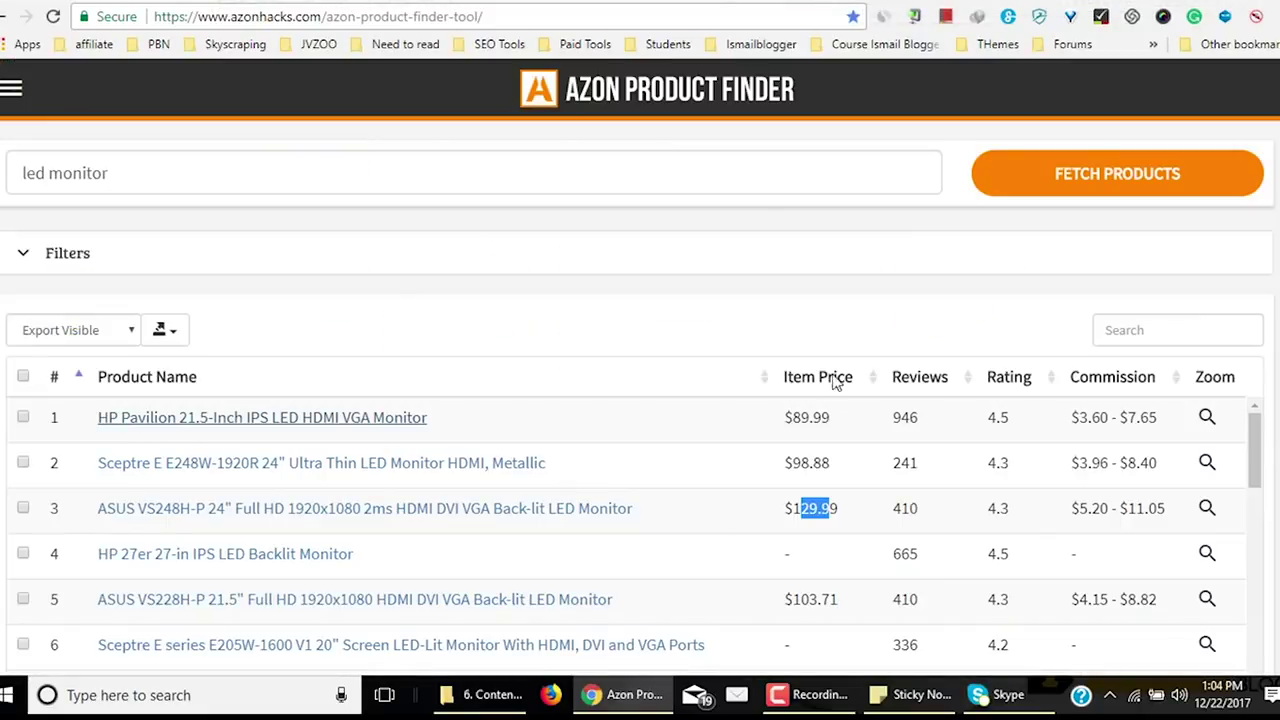
{"action": "scroll", "coordinate": [553, 510], "scroll_direction": "down", "scroll_amount": 3}
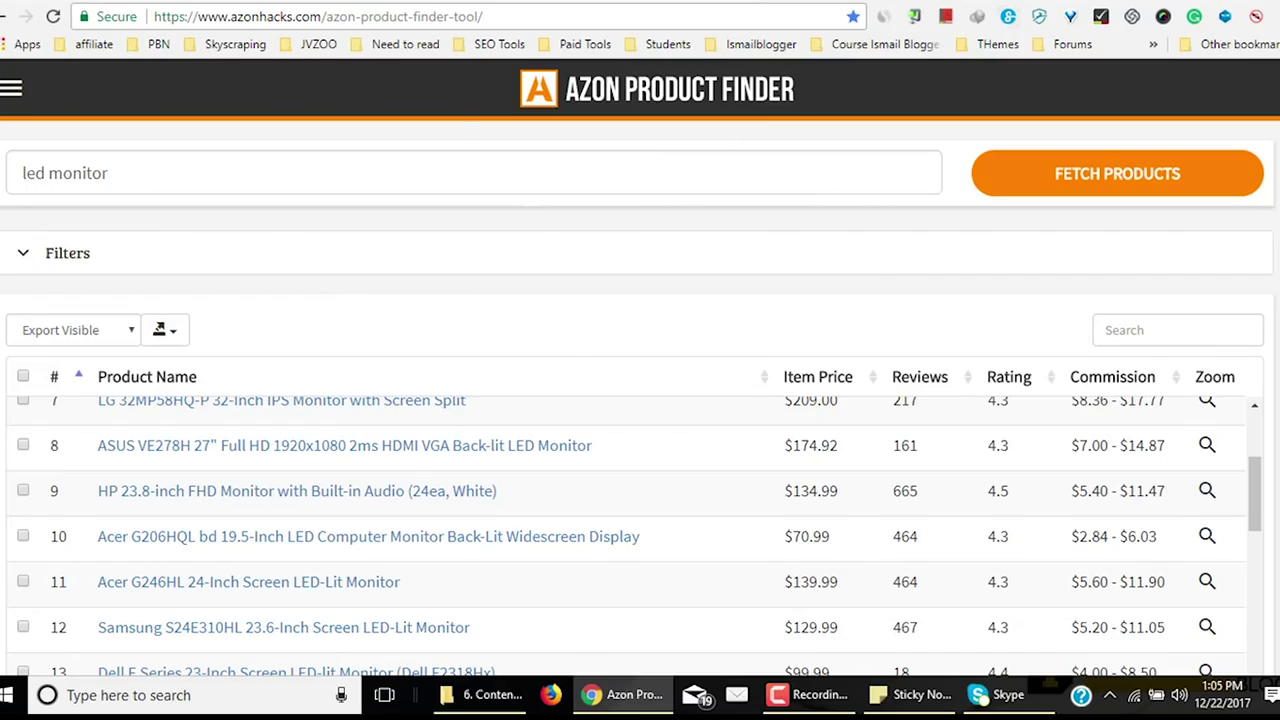
Return to the HP Pavilion monitor's Amazon page and go from it to the Amazon home page.
{"action": "key", "text": "ctrl+Tab"}
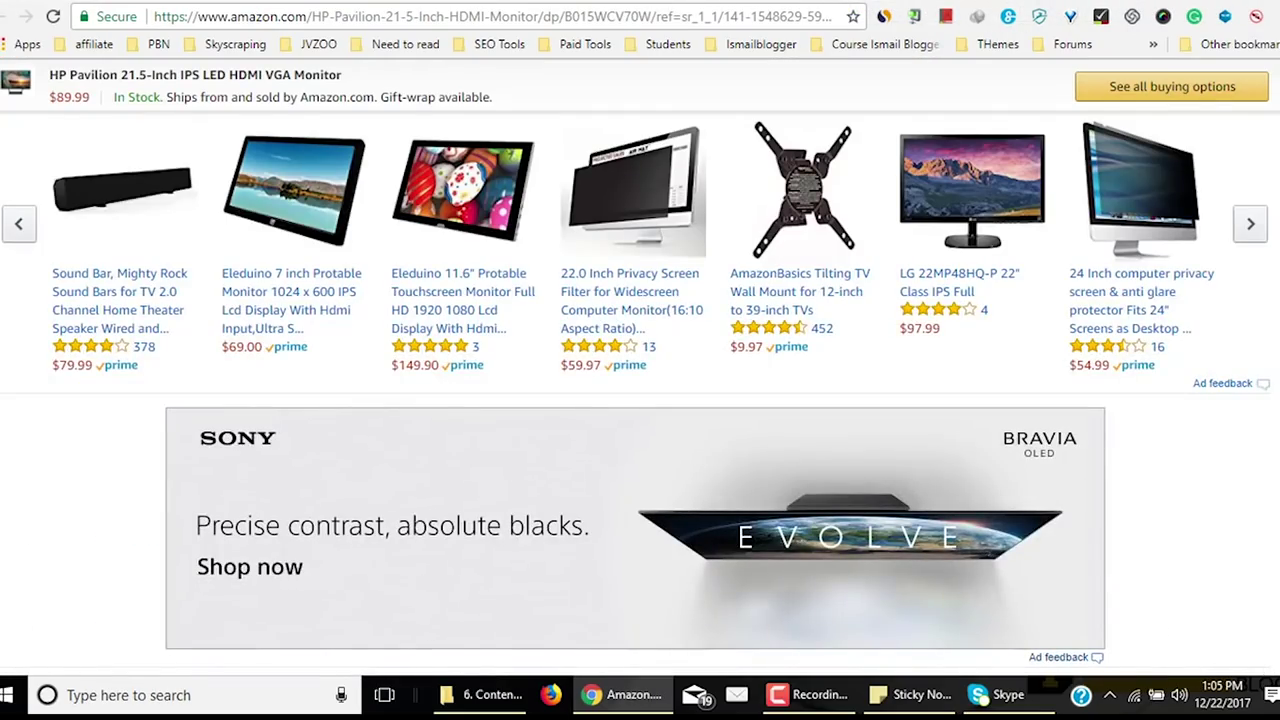
{"action": "scroll", "coordinate": [1262, 90], "scroll_direction": "up", "scroll_amount": 10}
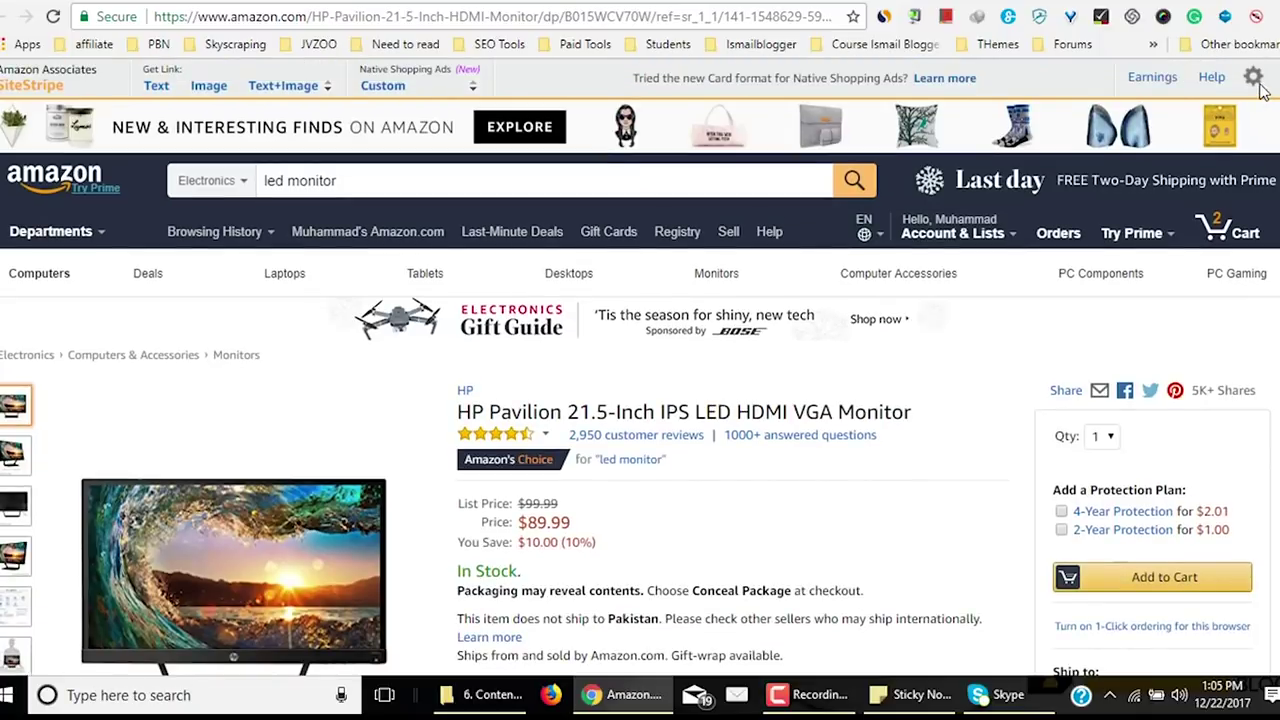
{"action": "left_click", "coordinate": [55, 180]}
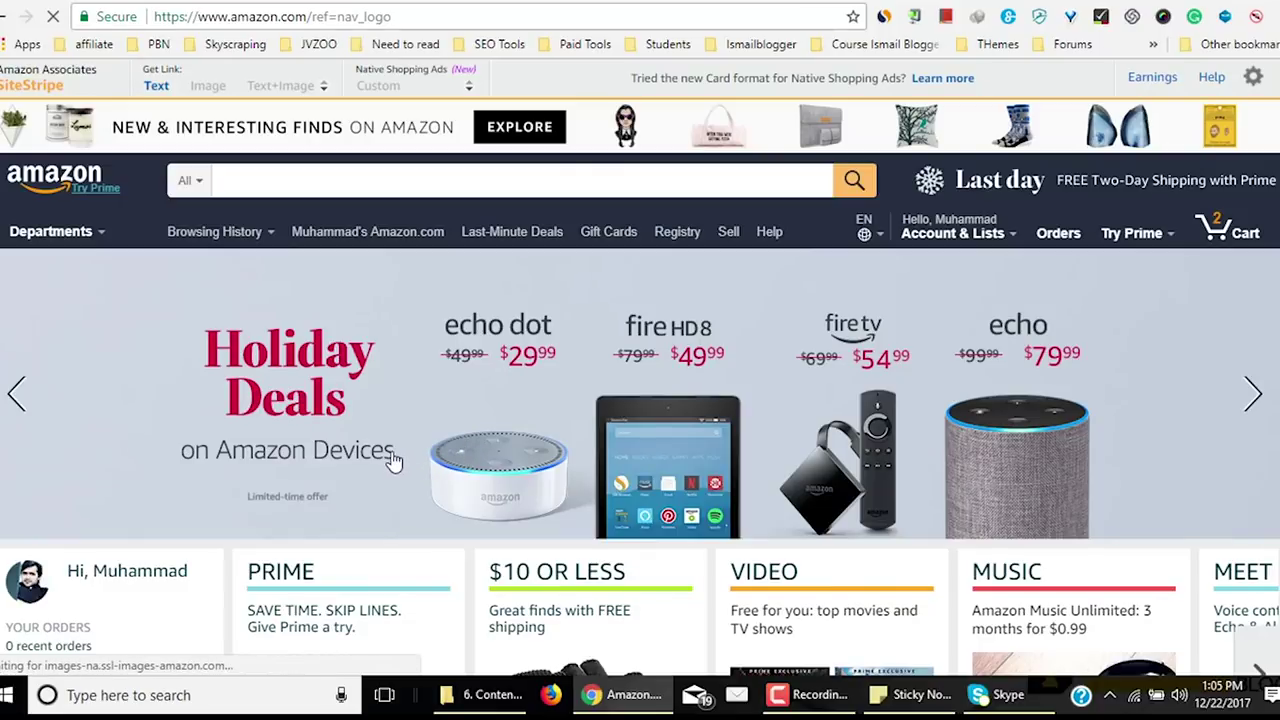
{"action": "scroll", "coordinate": [418, 458], "scroll_direction": "down", "scroll_amount": 3}
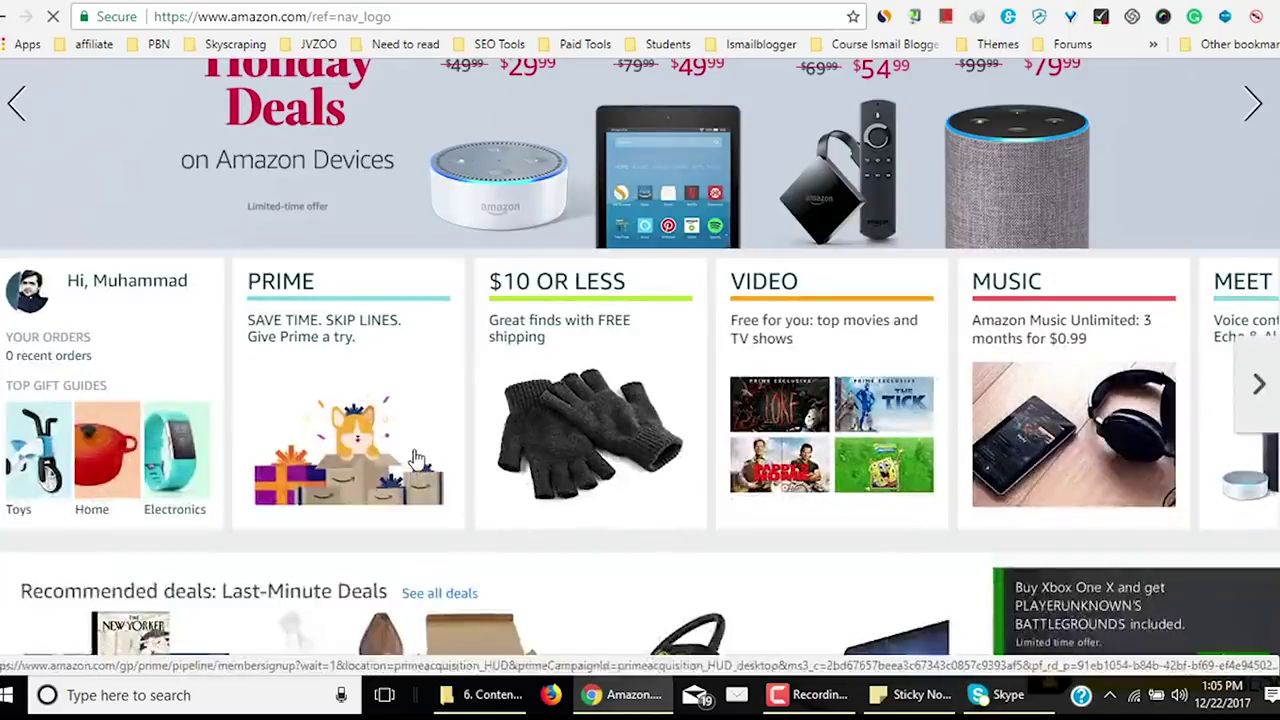
{"action": "scroll", "coordinate": [418, 458], "scroll_direction": "up", "scroll_amount": 3}
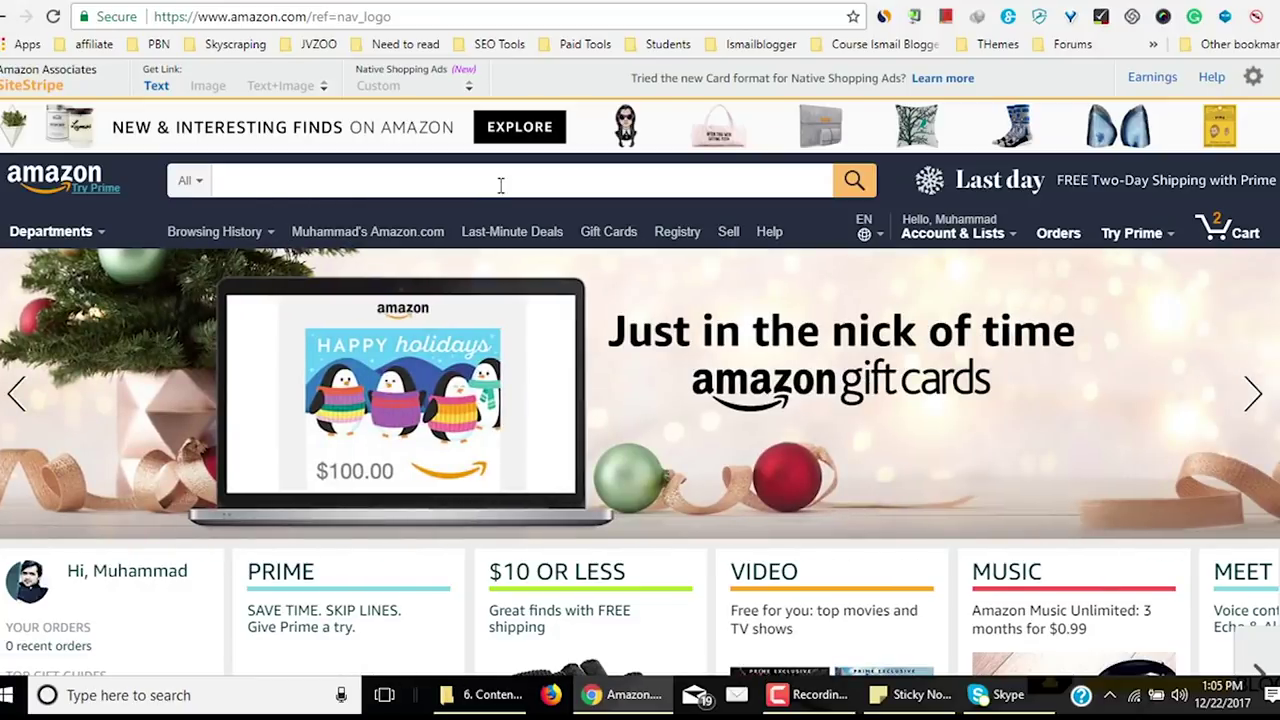
Search all Amazon departments for "portable monitor" and skim the results.
{"action": "left_click", "coordinate": [189, 181]}
{"action": "left_click", "coordinate": [212, 206]}
{"action": "left_click", "coordinate": [321, 178]}
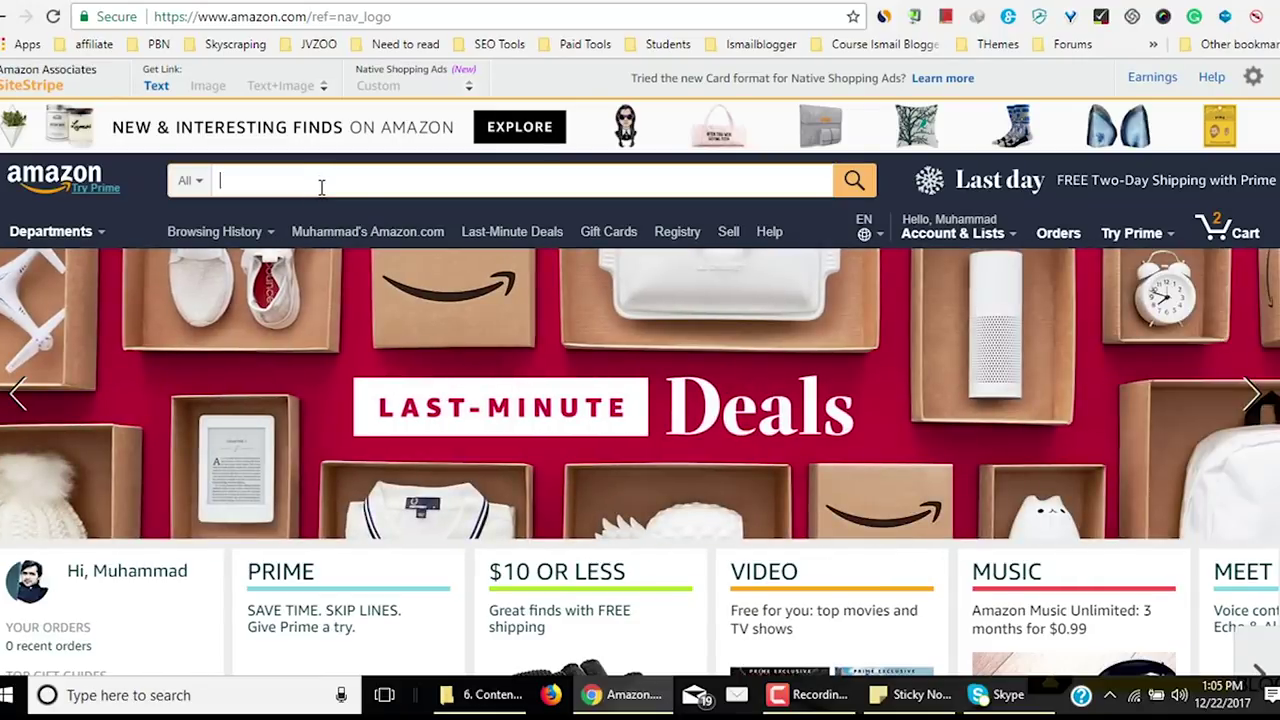
{"action": "type", "text": "le"}
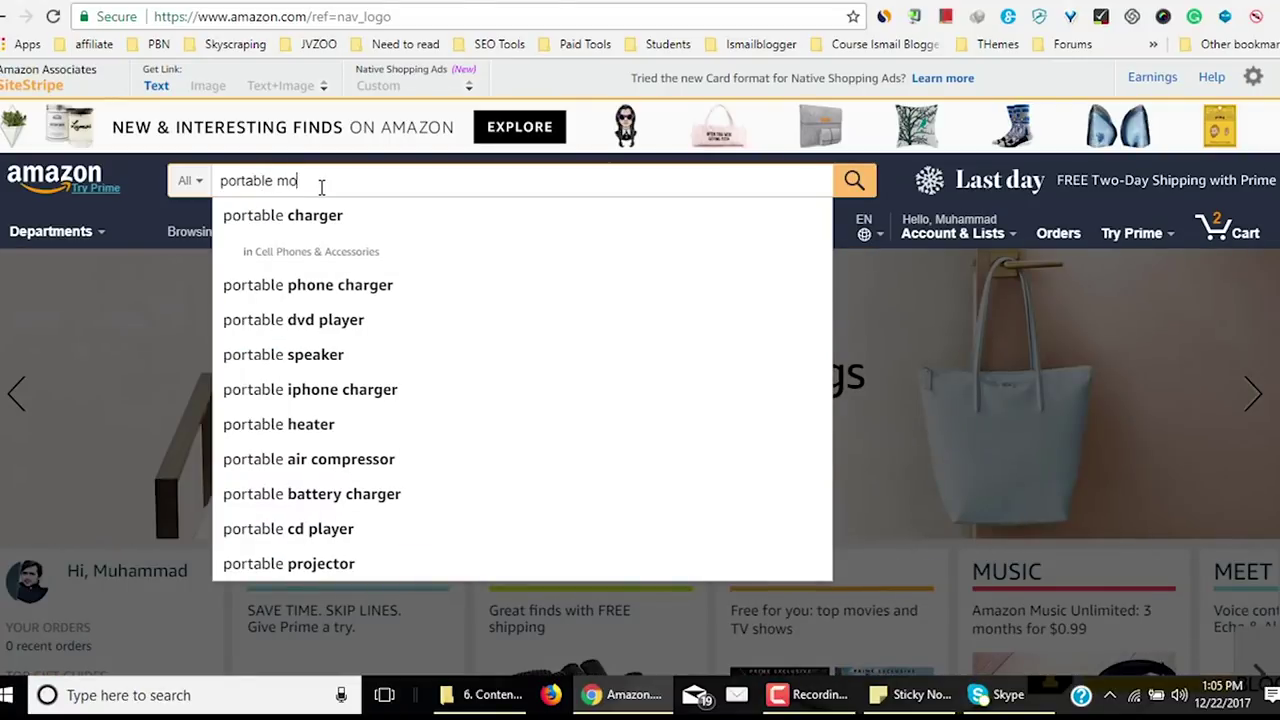
{"action": "type", "text": " monitor"}
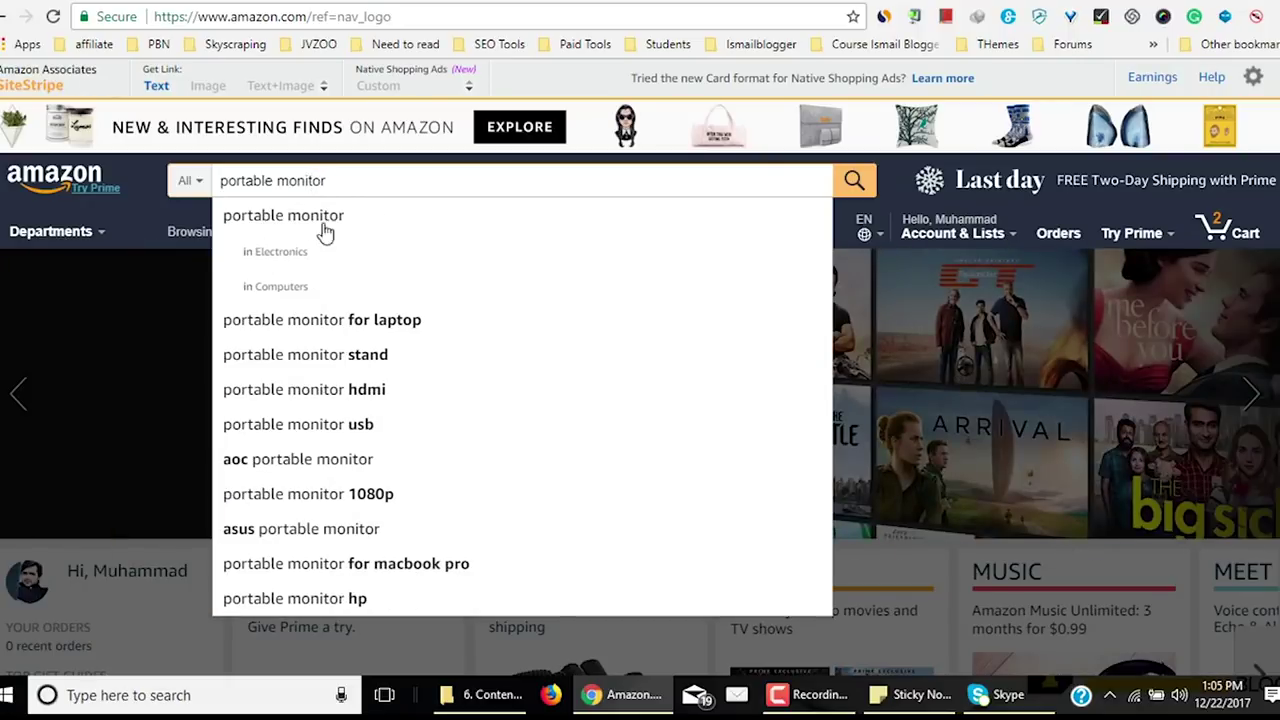
{"action": "left_click", "coordinate": [348, 218]}
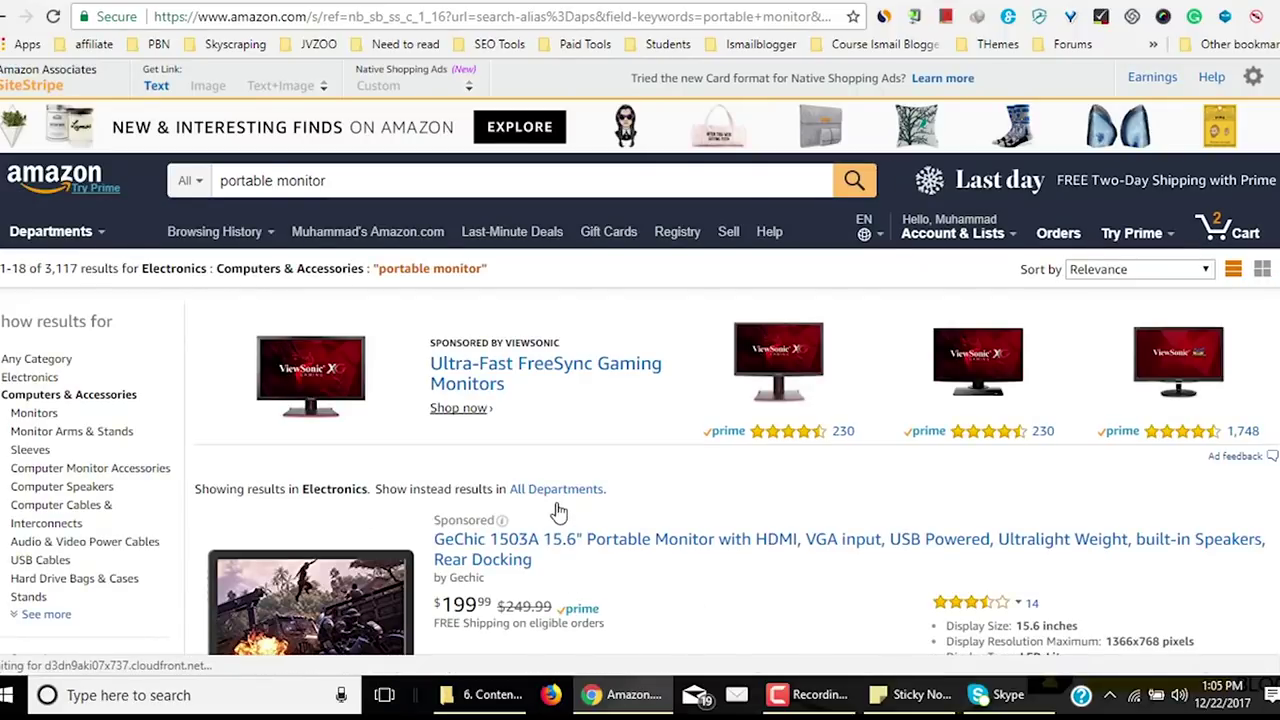
{"action": "scroll", "coordinate": [517, 514], "scroll_direction": "down", "scroll_amount": 9}
{"action": "scroll", "coordinate": [543, 503], "scroll_direction": "up", "scroll_amount": 6}
{"action": "scroll", "coordinate": [543, 503], "scroll_direction": "up", "scroll_amount": 3}
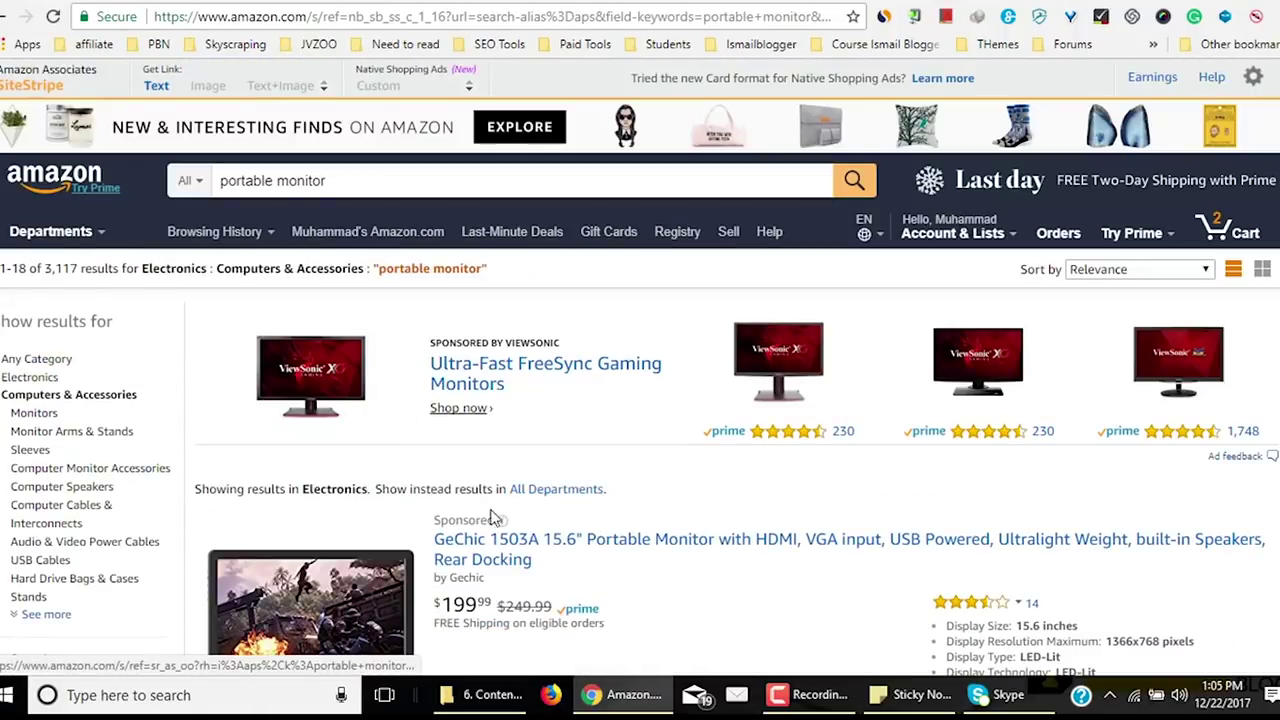
{"action": "scroll", "coordinate": [660, 515], "scroll_direction": "down", "scroll_amount": 3}
{"action": "scroll", "coordinate": [626, 513], "scroll_direction": "up", "scroll_amount": 3}
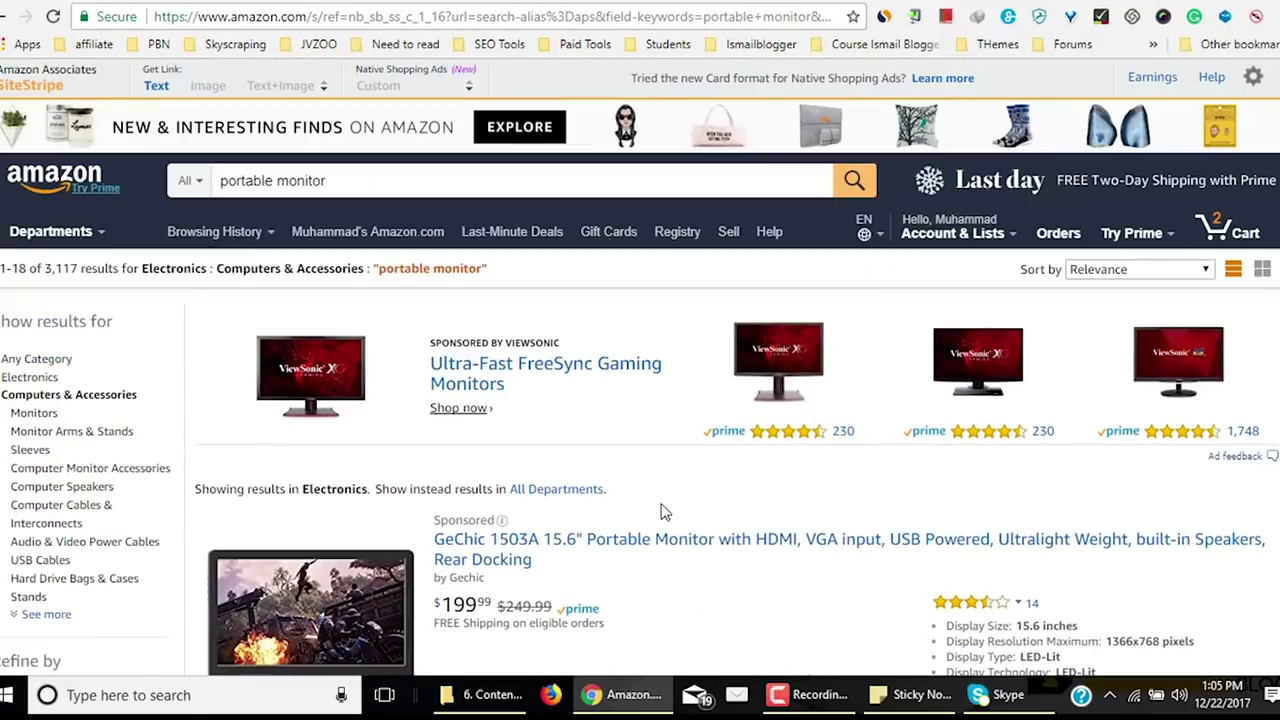
{"action": "left_click", "coordinate": [1210, 270]}
{"action": "left_click", "coordinate": [609, 651]}
{"action": "scroll", "coordinate": [628, 600], "scroll_direction": "down", "scroll_amount": 6}
{"action": "scroll", "coordinate": [628, 600], "scroll_direction": "up", "scroll_amount": 6}
{"action": "left_click", "coordinate": [1140, 340]}
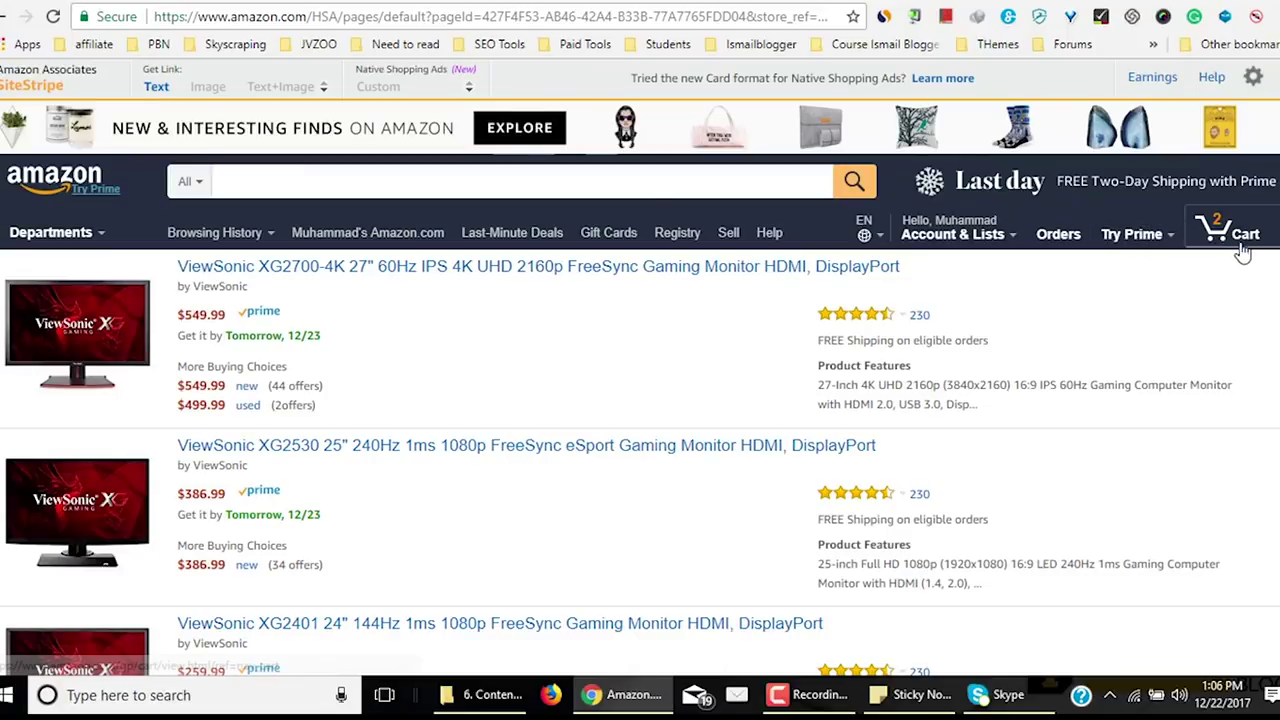
{"action": "key", "text": "alt+Left"}
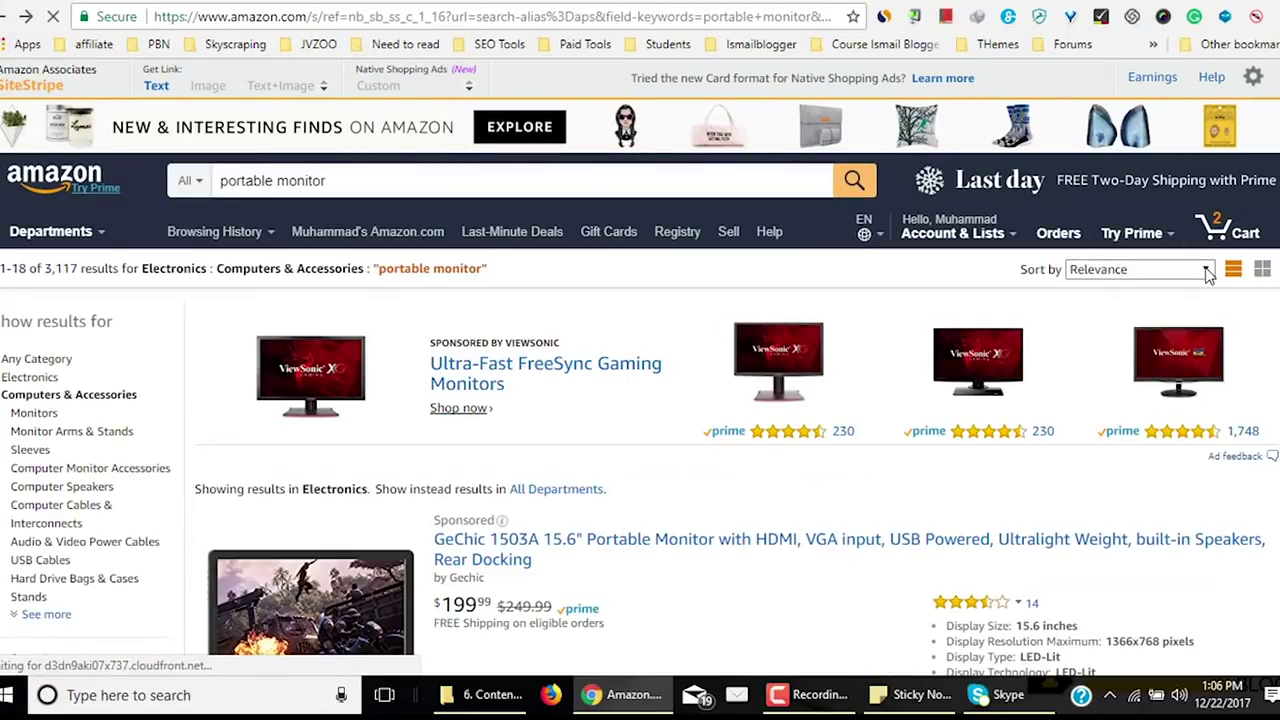
Sort the "portable monitor" results by Avg. Customer Review and look through the listed products.
{"action": "left_click", "coordinate": [1208, 274]}
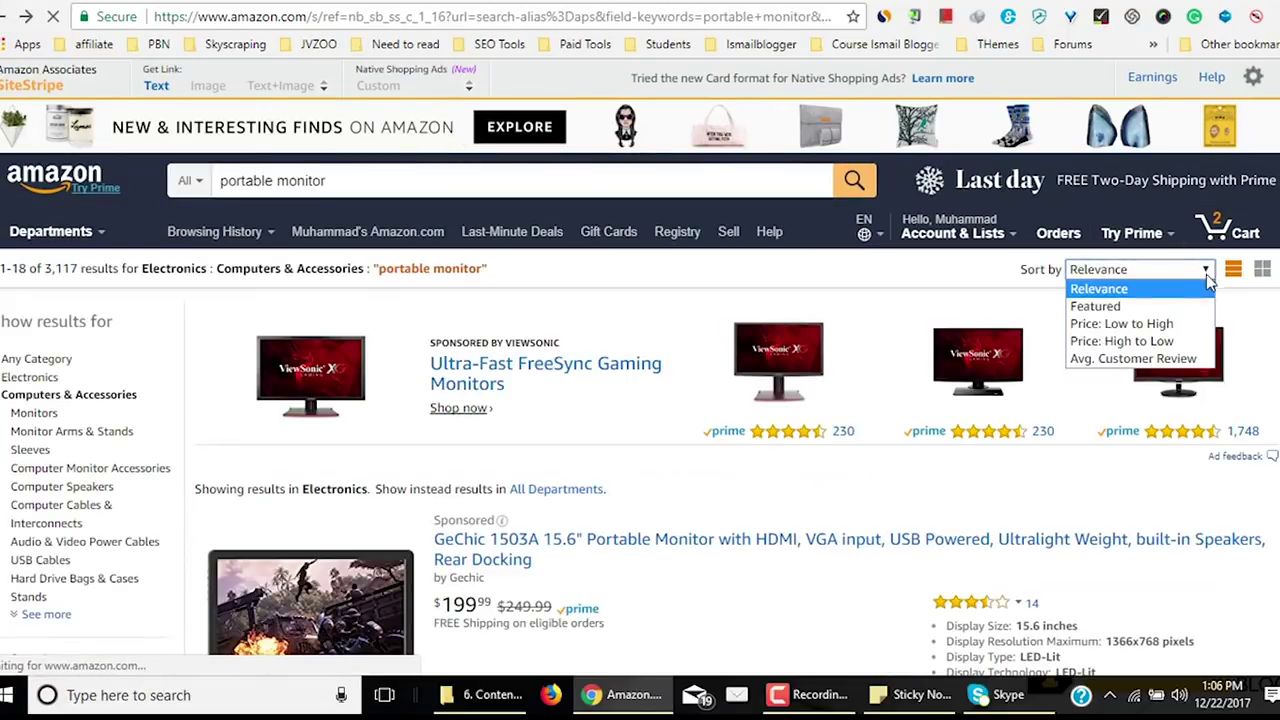
{"action": "left_click", "coordinate": [1168, 360]}
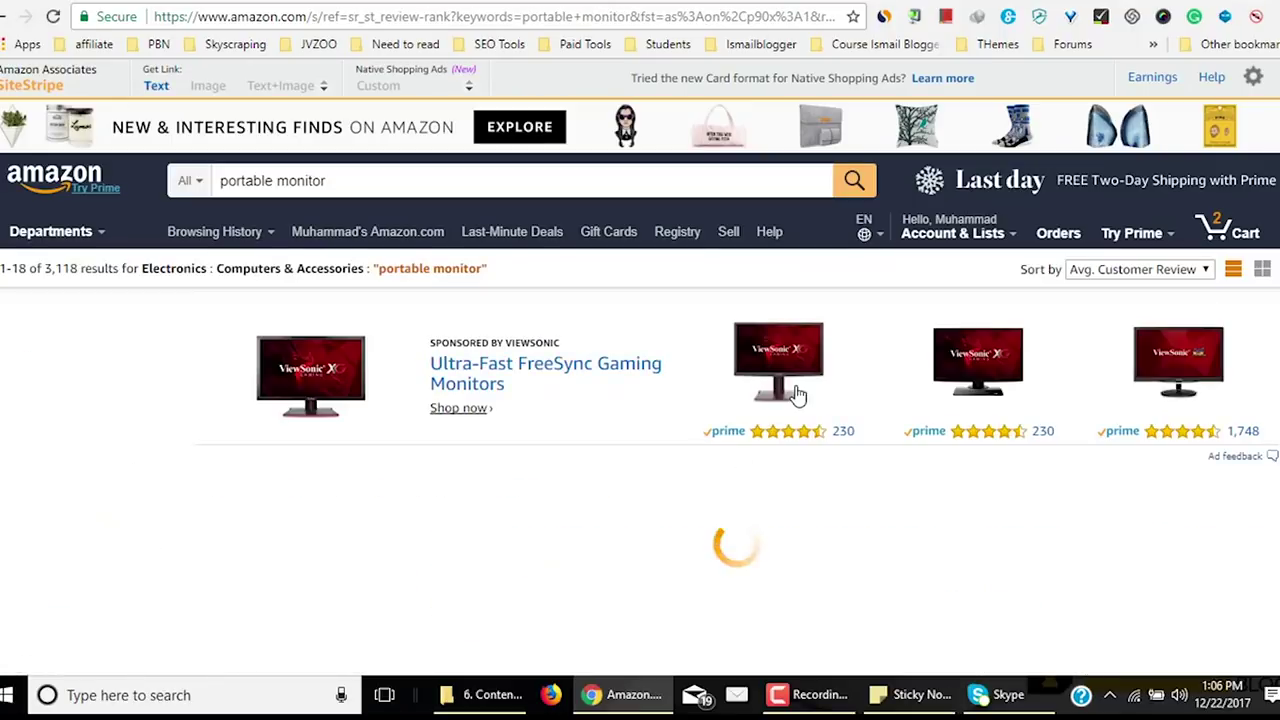
{"action": "scroll", "coordinate": [712, 400], "scroll_direction": "down", "scroll_amount": 3}
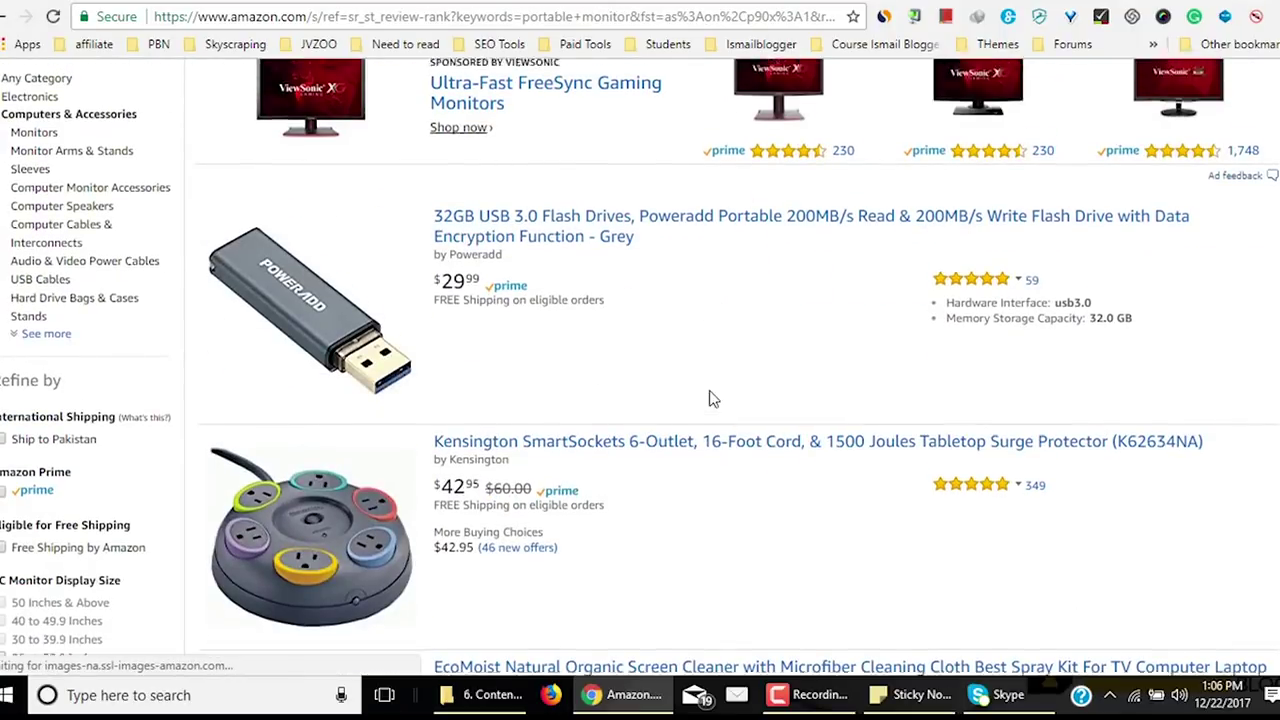
{"action": "scroll", "coordinate": [508, 360], "scroll_direction": "down", "scroll_amount": 5}
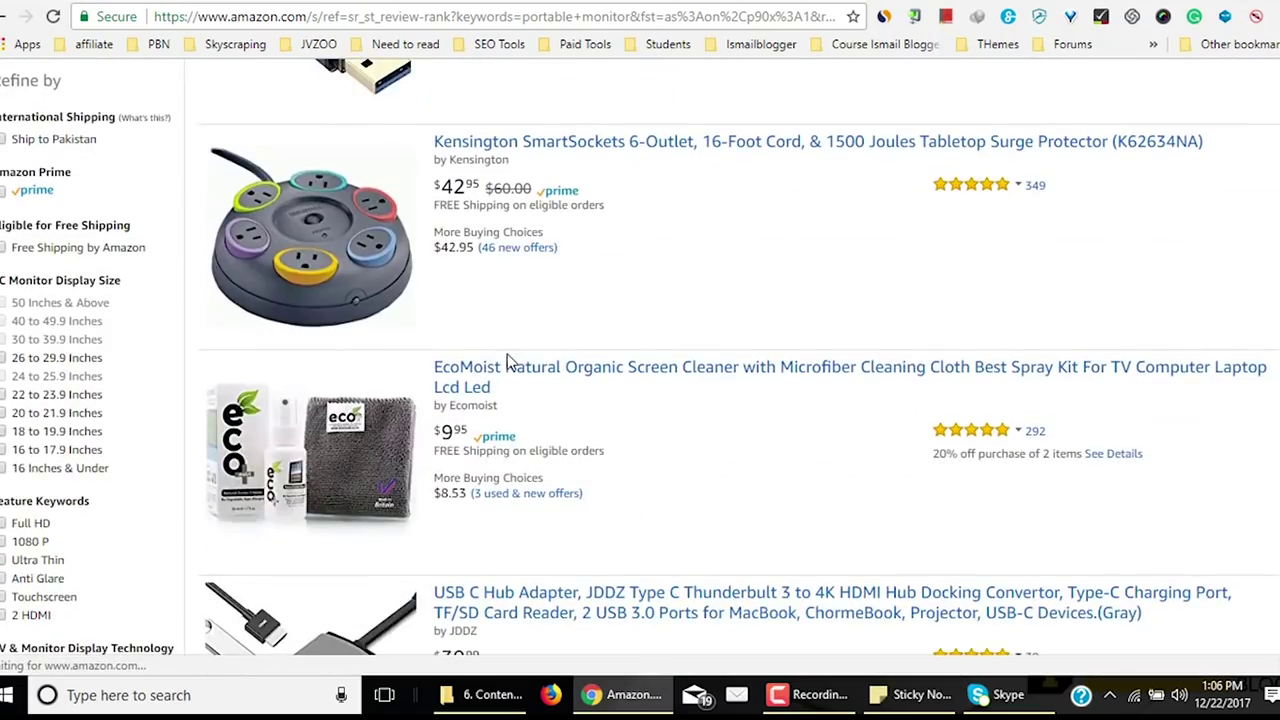
{"action": "scroll", "coordinate": [508, 360], "scroll_direction": "down", "scroll_amount": 11}
{"action": "scroll", "coordinate": [508, 360], "scroll_direction": "up", "scroll_amount": 15}
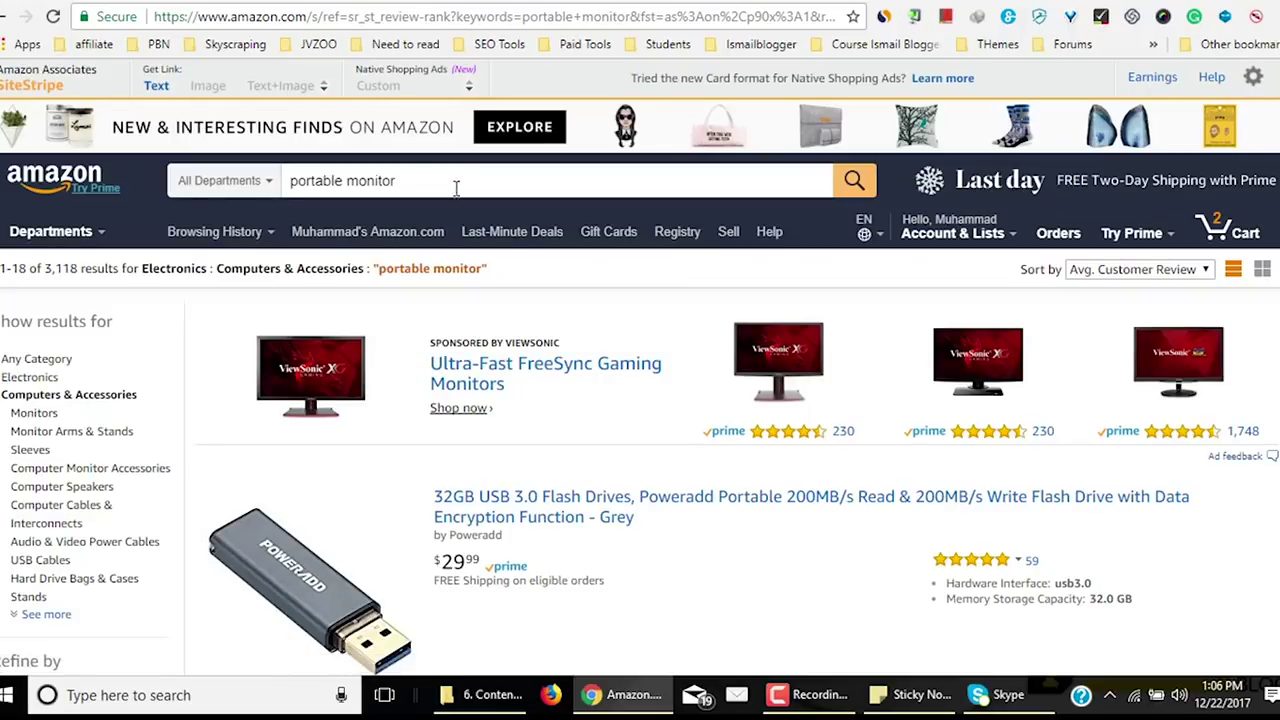
{"action": "scroll", "coordinate": [680, 414], "scroll_direction": "down", "scroll_amount": 20}
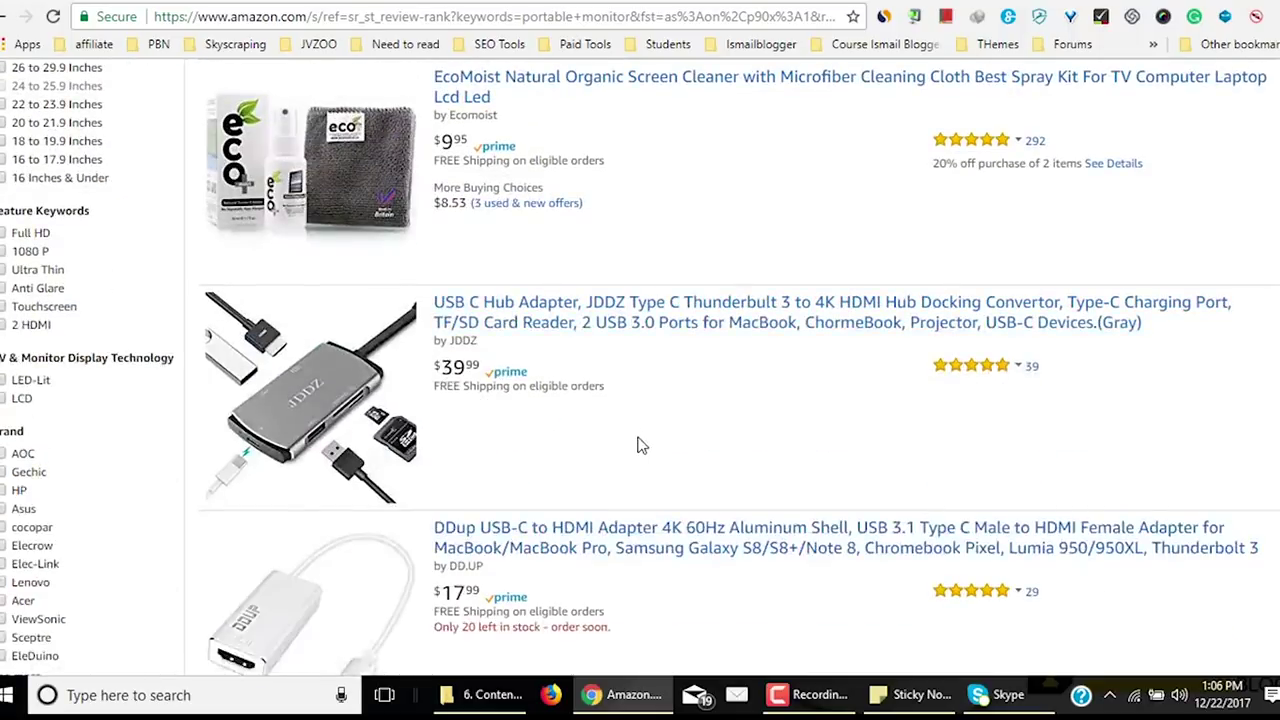
{"action": "scroll", "coordinate": [630, 425], "scroll_direction": "down", "scroll_amount": 12}
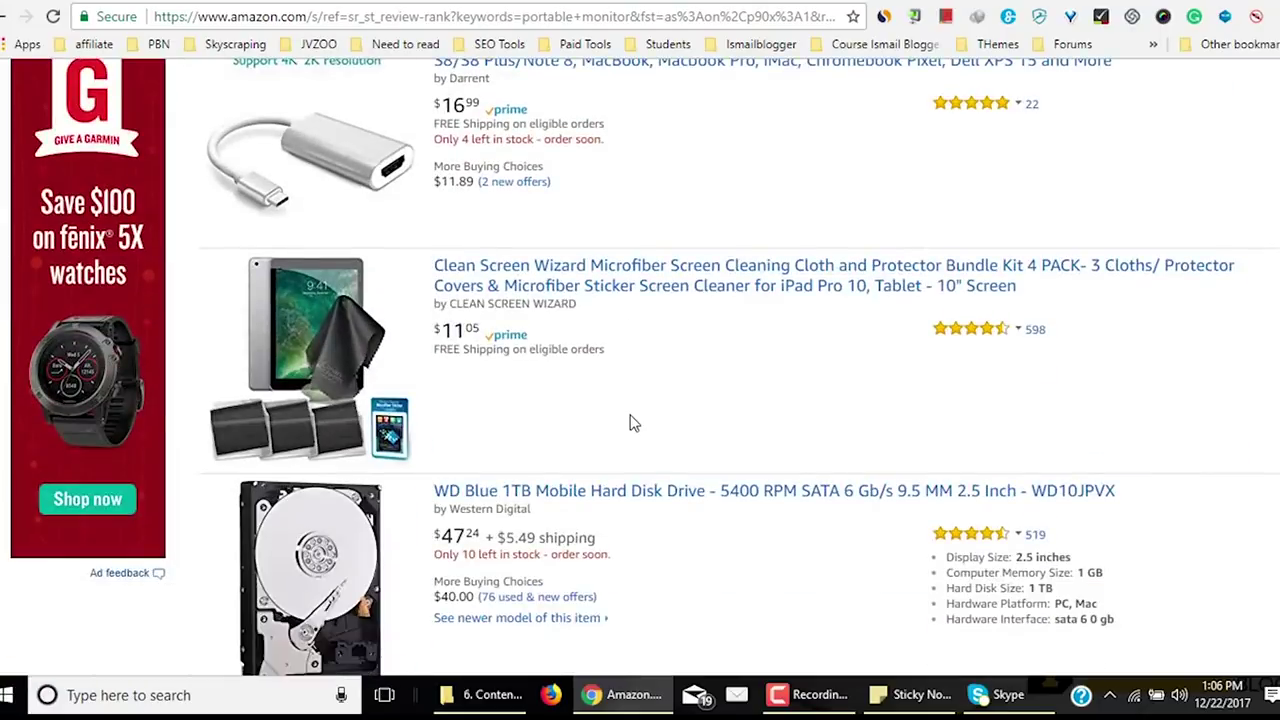
{"action": "scroll", "coordinate": [630, 424], "scroll_direction": "up", "scroll_amount": 5}
{"action": "scroll", "coordinate": [630, 424], "scroll_direction": "up", "scroll_amount": 20}
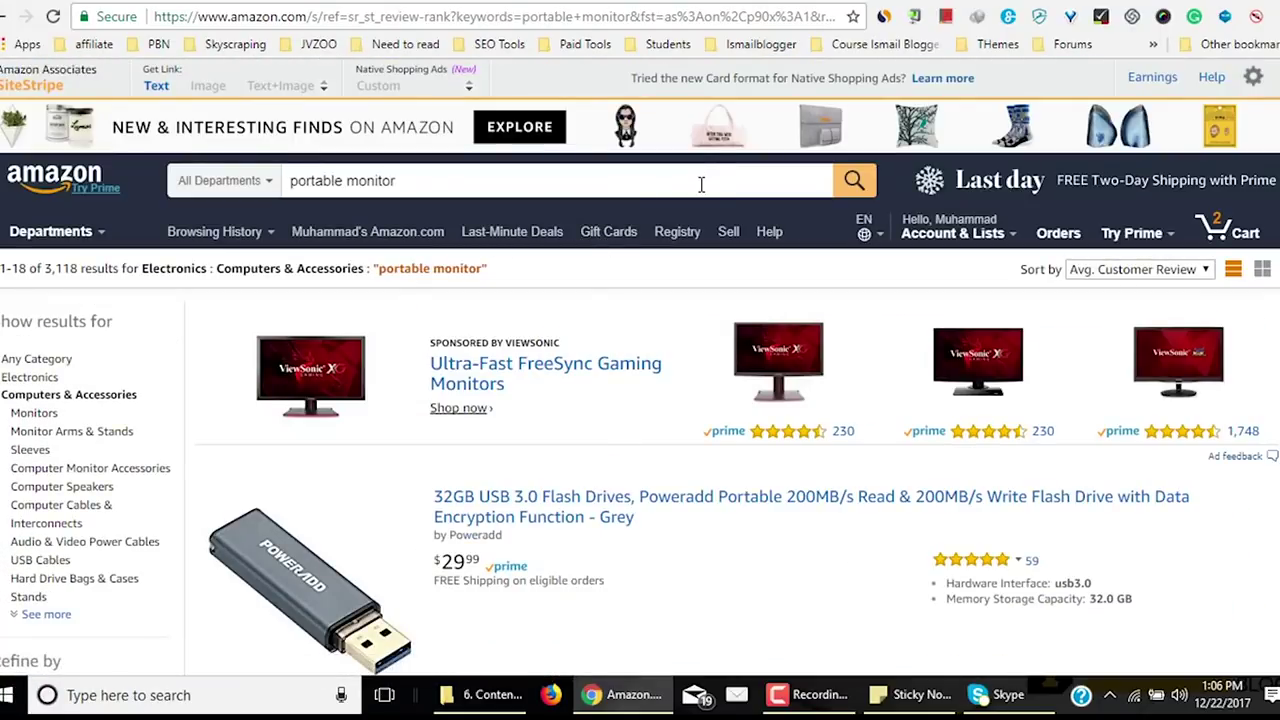
Change the Amazon search to "portable monitors" and skim the listed monitors.
{"action": "left_click", "coordinate": [698, 190]}
{"action": "type", "text": "s"}
{"action": "key", "text": "Return"}
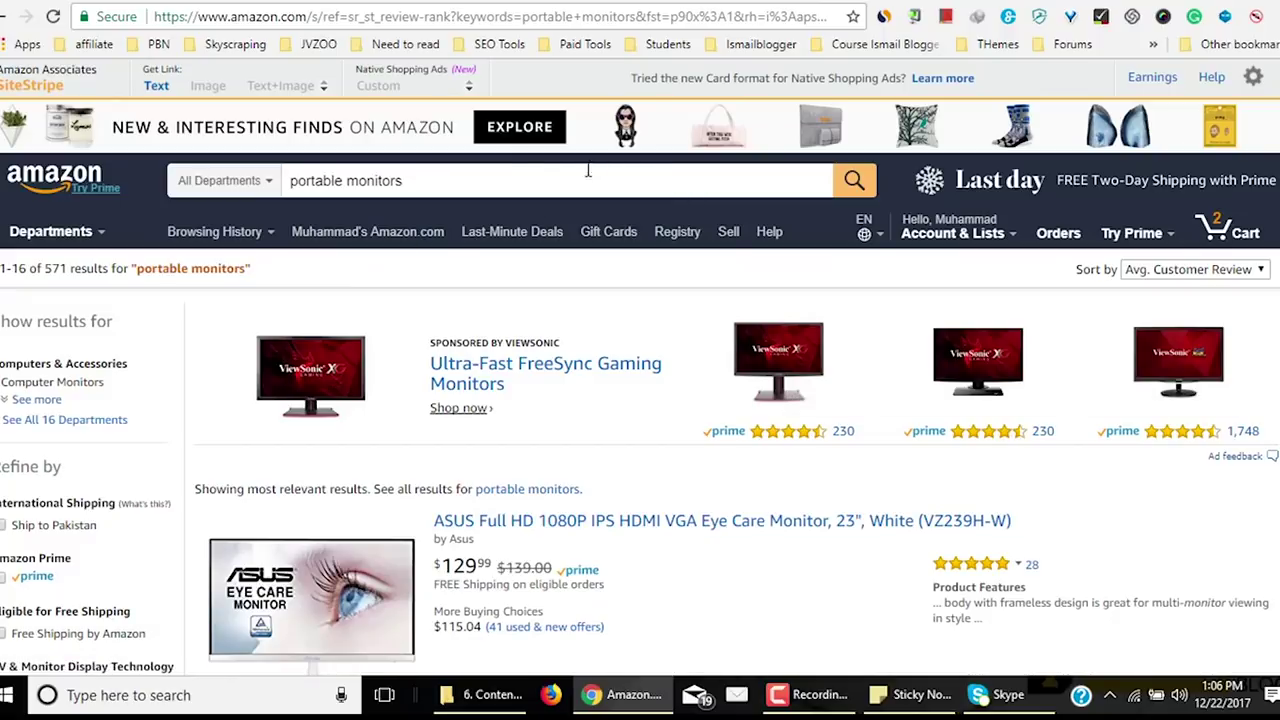
{"action": "left_click", "coordinate": [411, 181]}
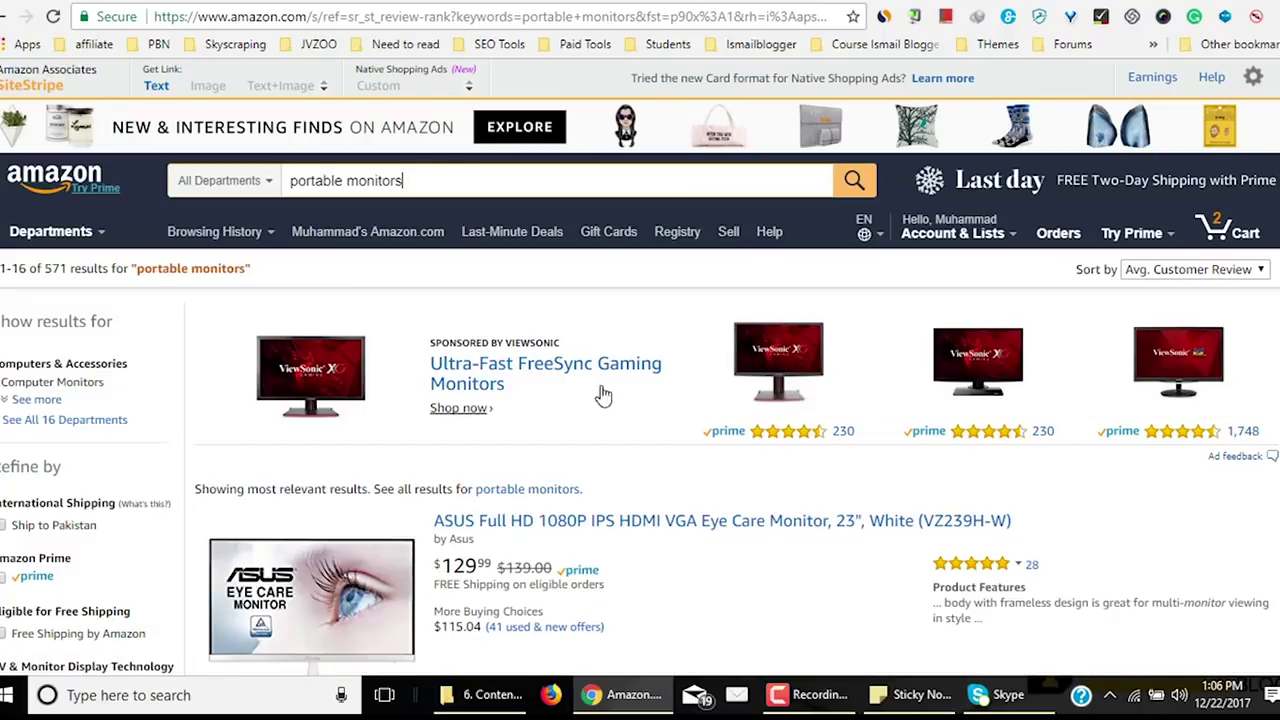
{"action": "scroll", "coordinate": [566, 449], "scroll_direction": "down", "scroll_amount": 10}
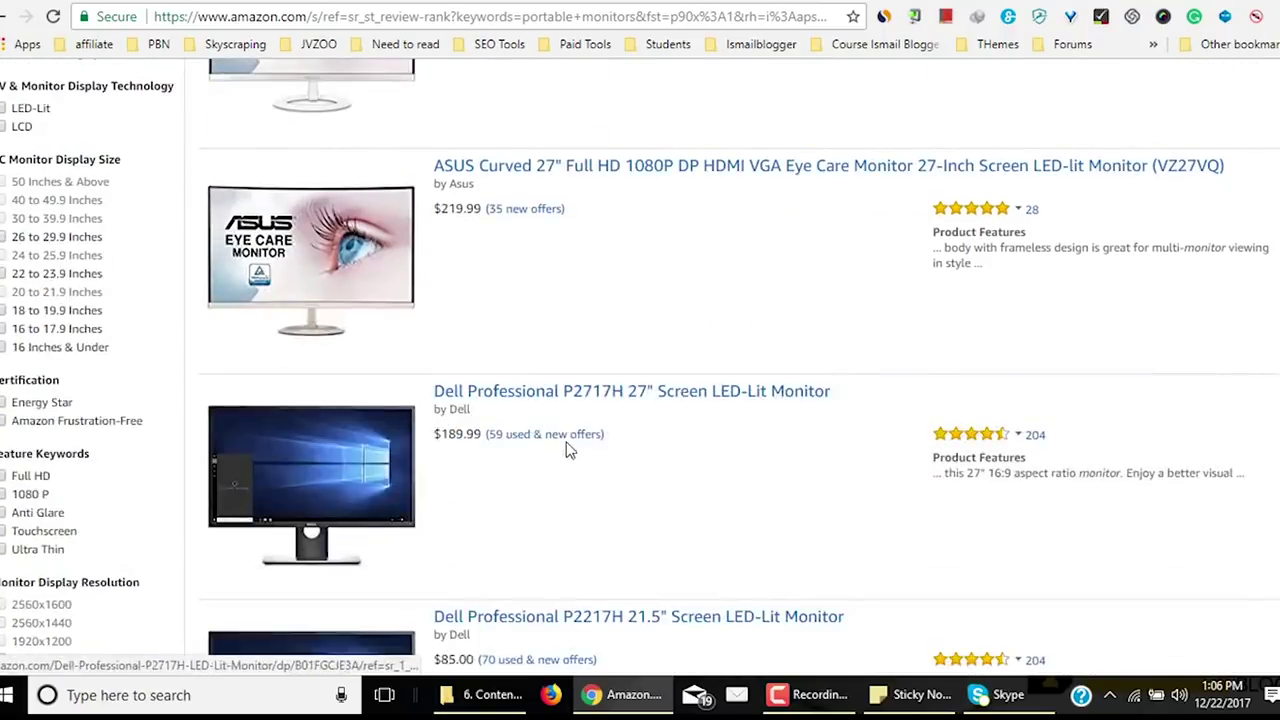
{"action": "scroll", "coordinate": [566, 449], "scroll_direction": "up", "scroll_amount": 10}
{"action": "scroll", "coordinate": [566, 449], "scroll_direction": "up", "scroll_amount": 1}
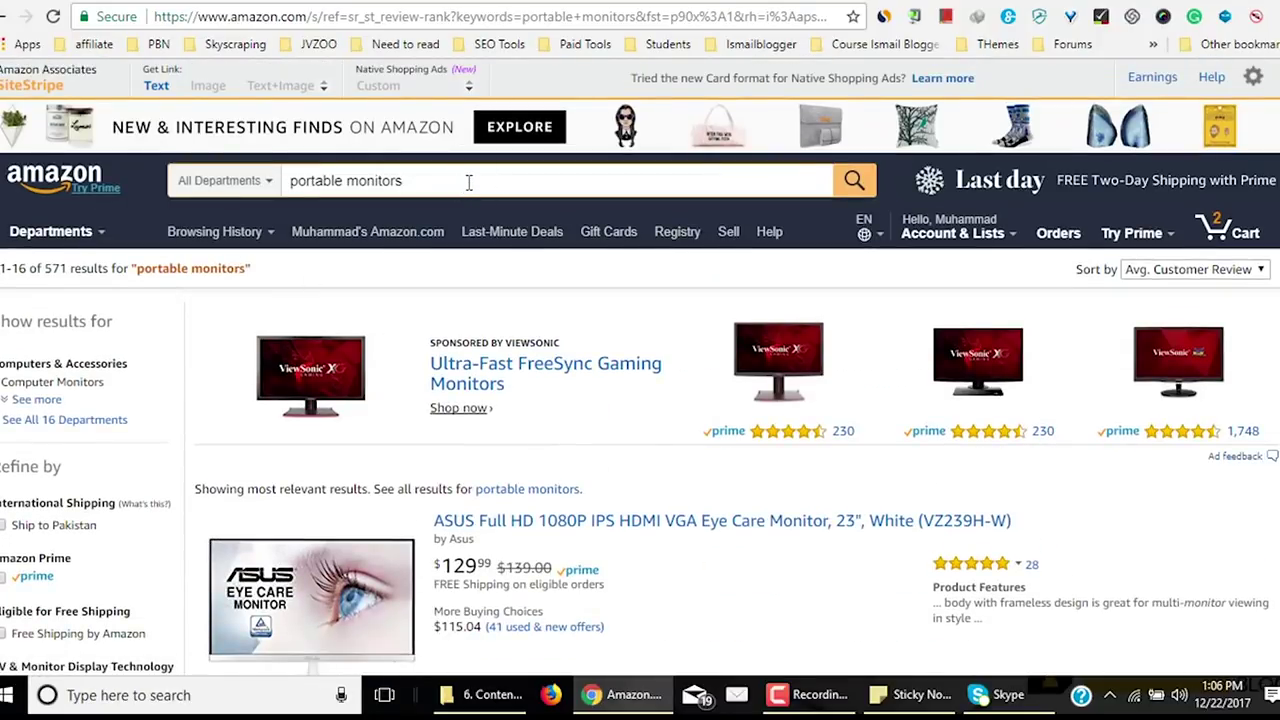
Check the available sort orders and examine the star ratings of the first ASUS Eye Care monitors.
{"action": "left_click", "coordinate": [1262, 270]}
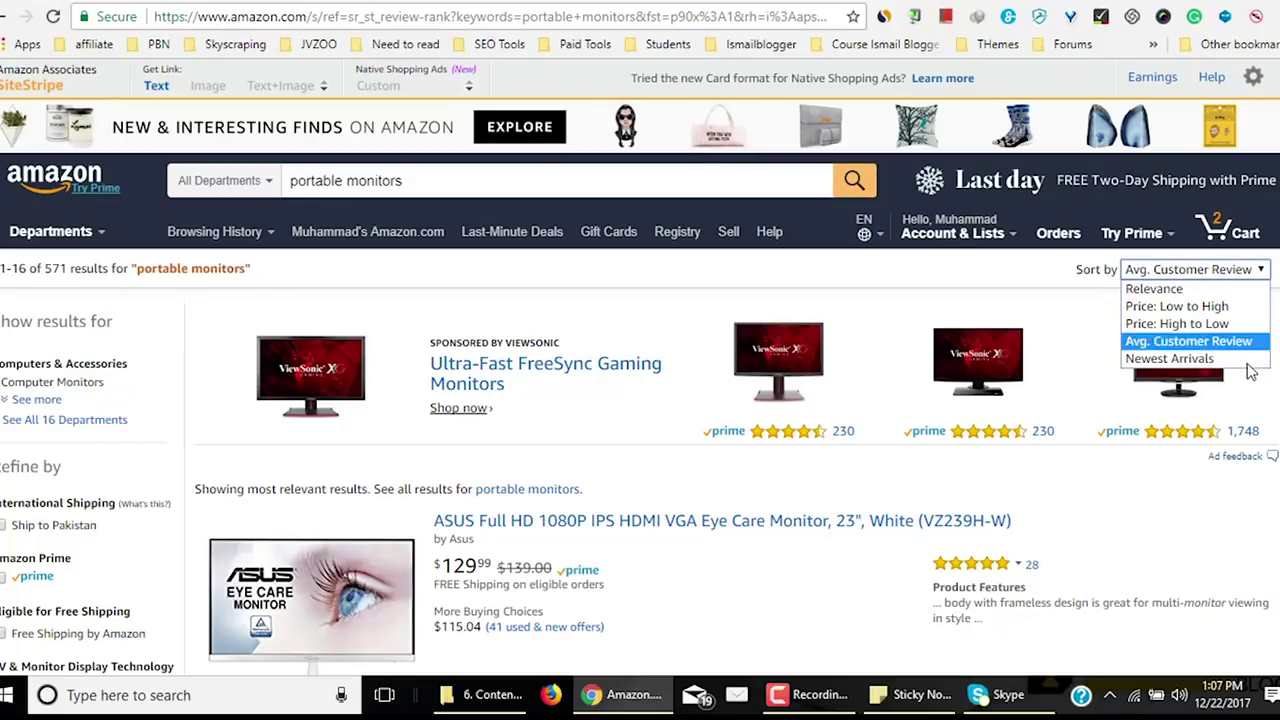
{"action": "key", "text": "Escape"}
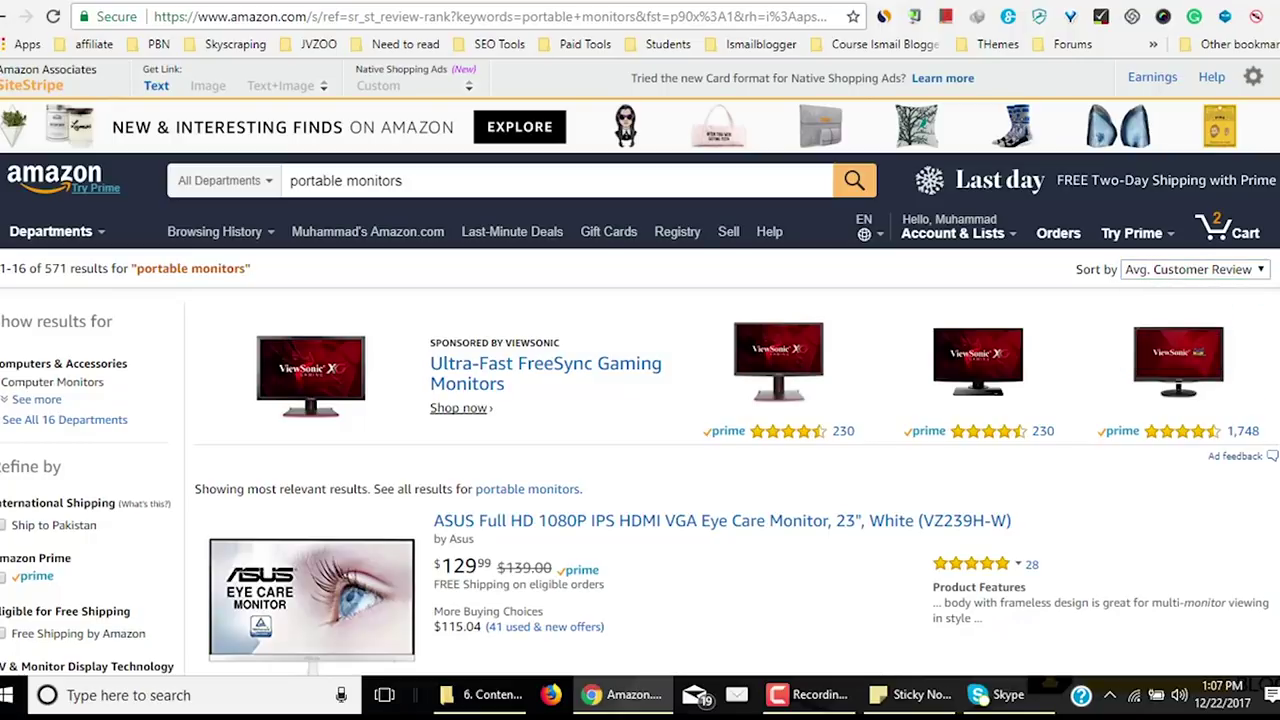
{"action": "scroll", "coordinate": [814, 414], "scroll_direction": "down", "scroll_amount": 3}
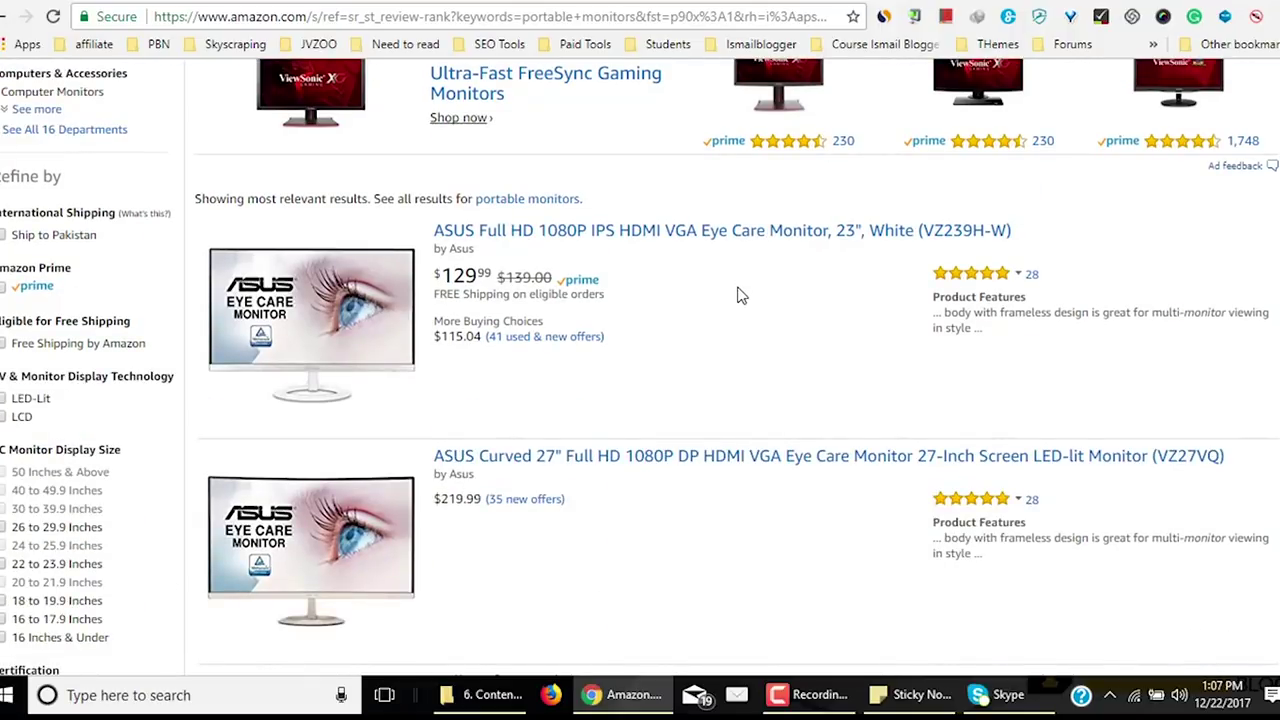
{"action": "scroll", "coordinate": [900, 363], "scroll_direction": "up", "scroll_amount": 3}
{"action": "scroll", "coordinate": [514, 249], "scroll_direction": "down", "scroll_amount": 3}
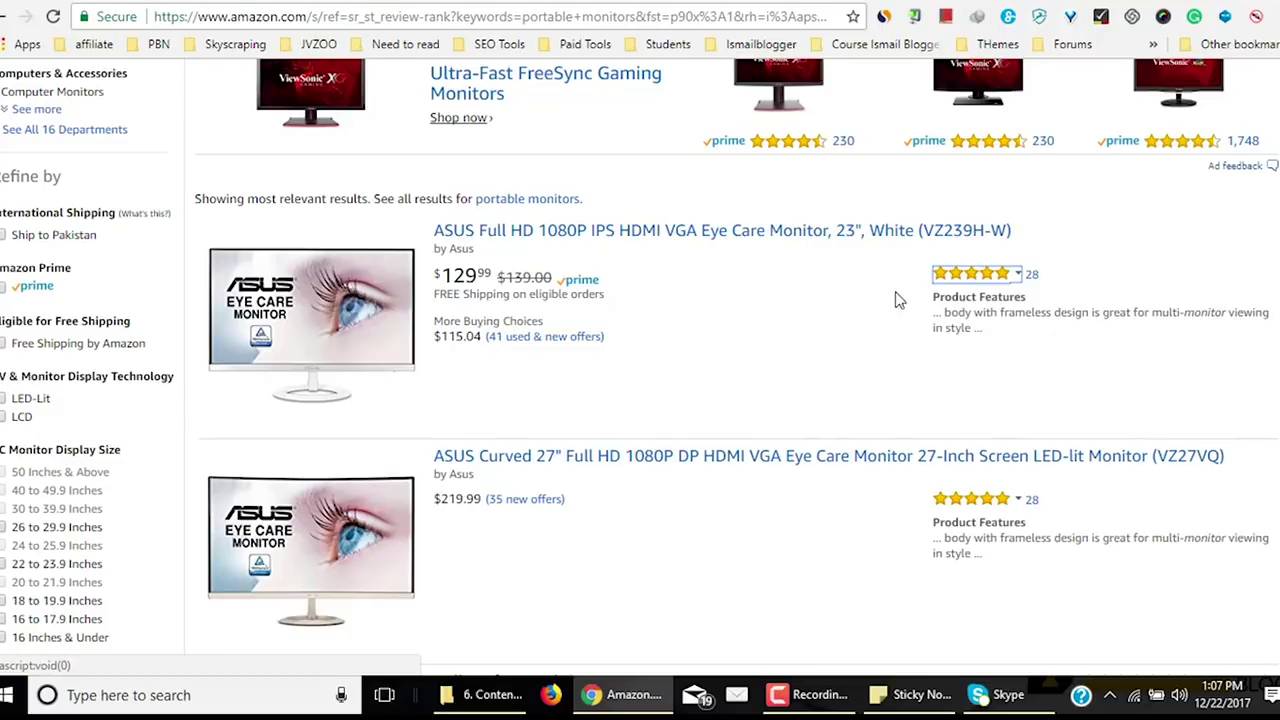
Examine the star rating breakdown of the ASUS VZ239H-W monitor and skim the neighbouring listings.
{"action": "mouse_move", "coordinate": [1020, 277]}
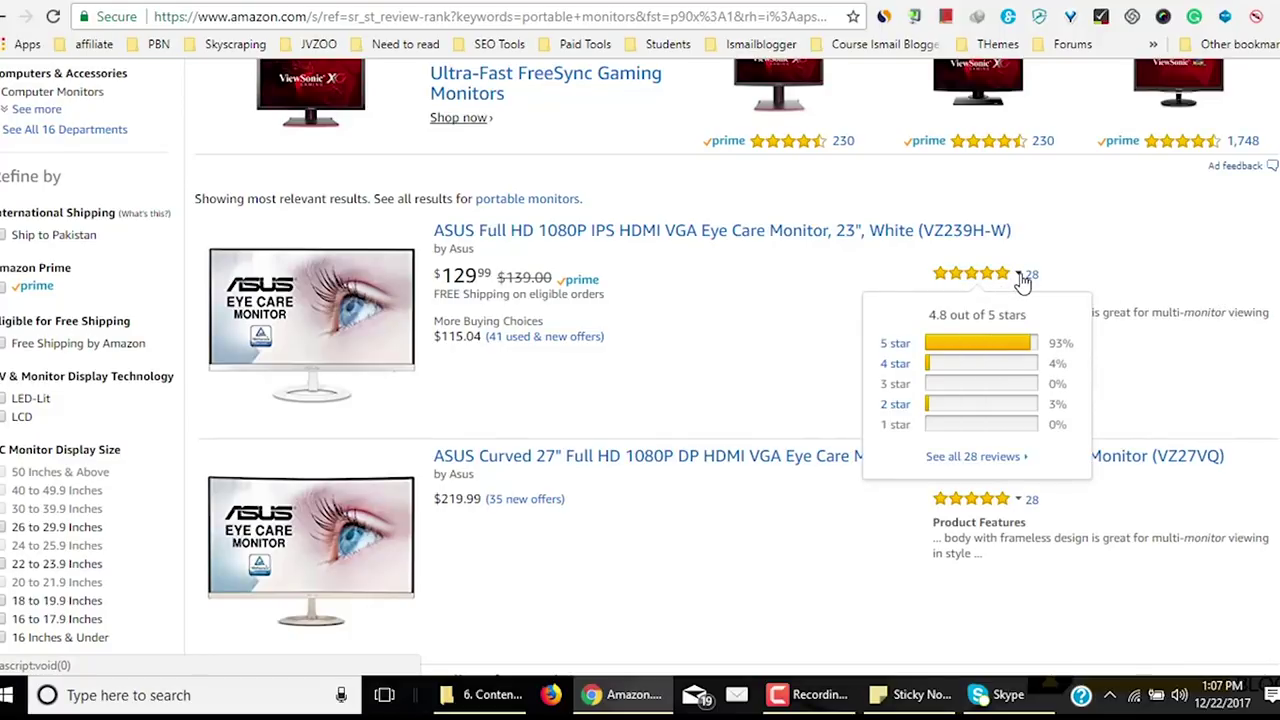
{"action": "left_click", "coordinate": [1020, 277]}
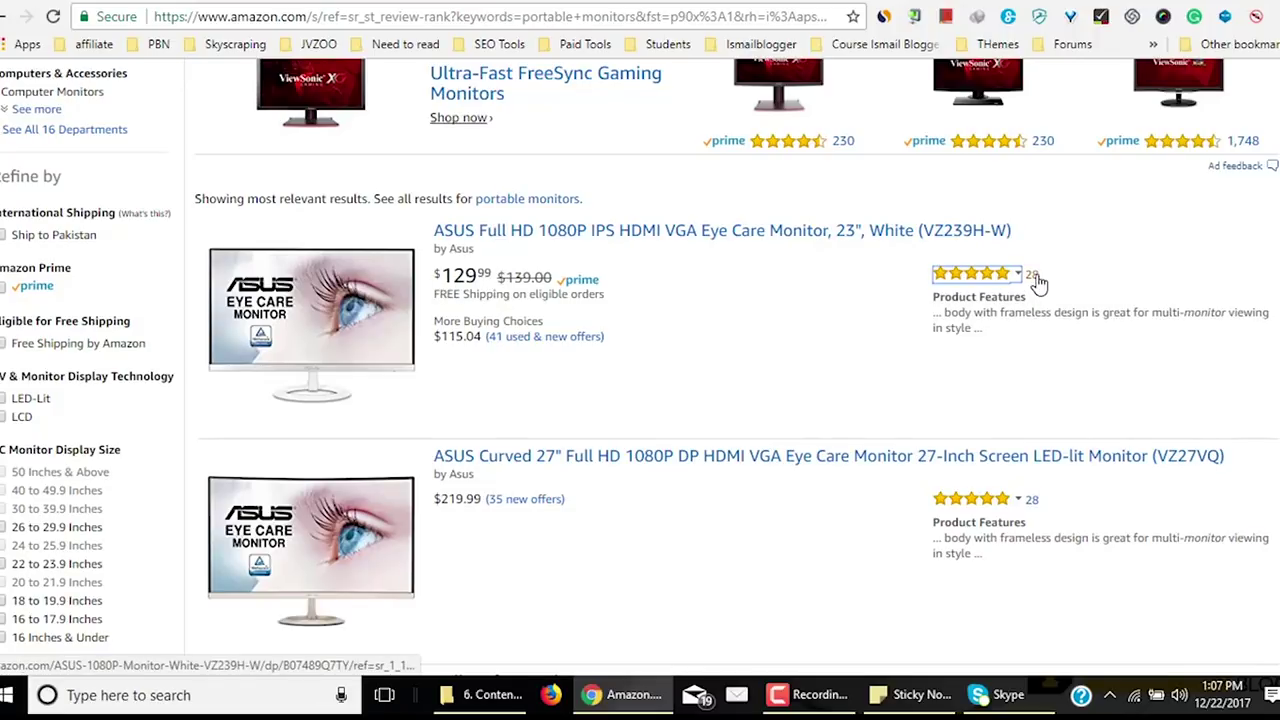
{"action": "scroll", "coordinate": [1025, 296], "scroll_direction": "down", "scroll_amount": 3}
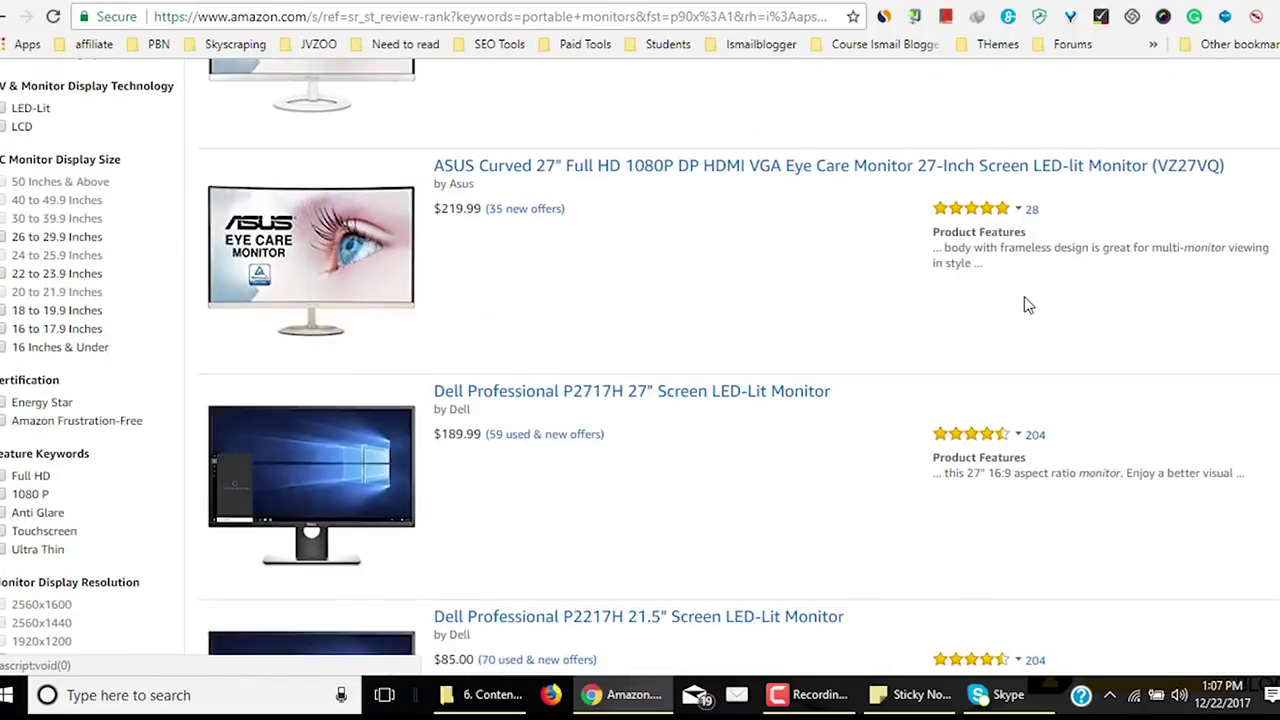
{"action": "scroll", "coordinate": [1026, 303], "scroll_direction": "up", "scroll_amount": 6}
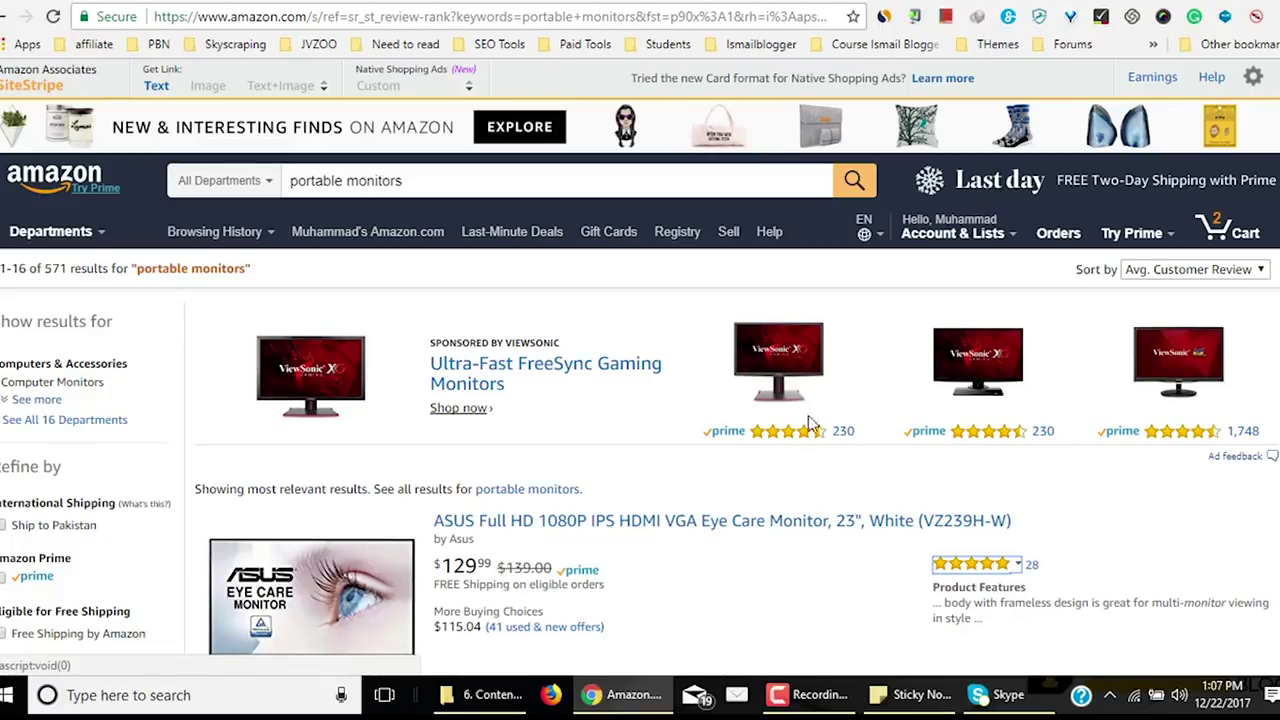
{"action": "left_click", "coordinate": [395, 4]}
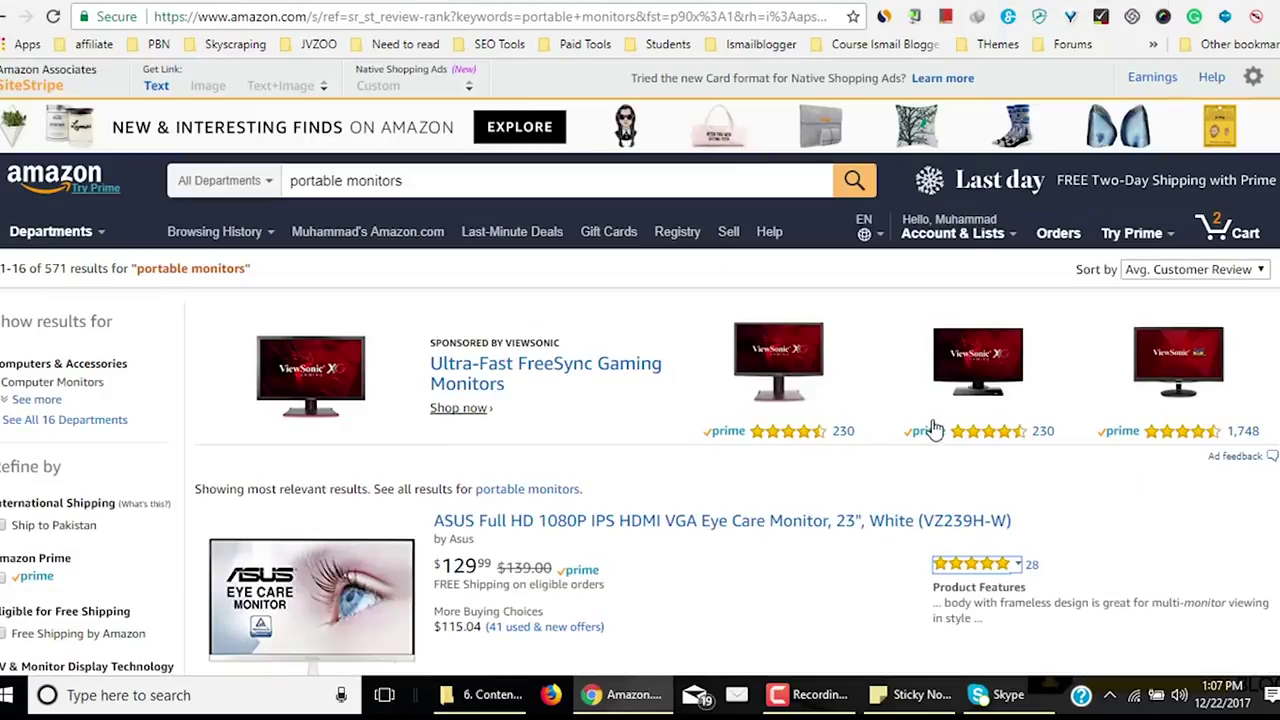
{"action": "scroll", "coordinate": [1022, 437], "scroll_direction": "down", "scroll_amount": 3}
{"action": "scroll", "coordinate": [1040, 420], "scroll_direction": "up", "scroll_amount": 3}
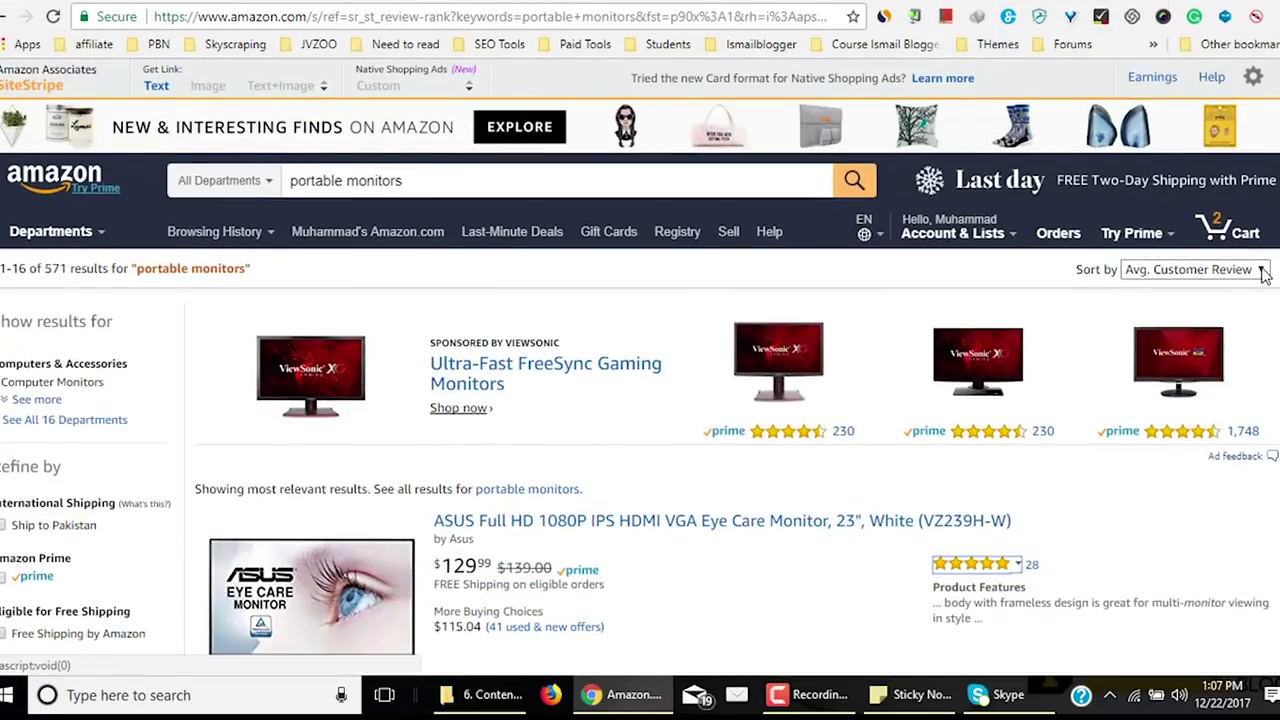
Sort the "portable monitors" results by Price: High to Low and skim the most expensive listings.
{"action": "left_click", "coordinate": [1260, 270]}
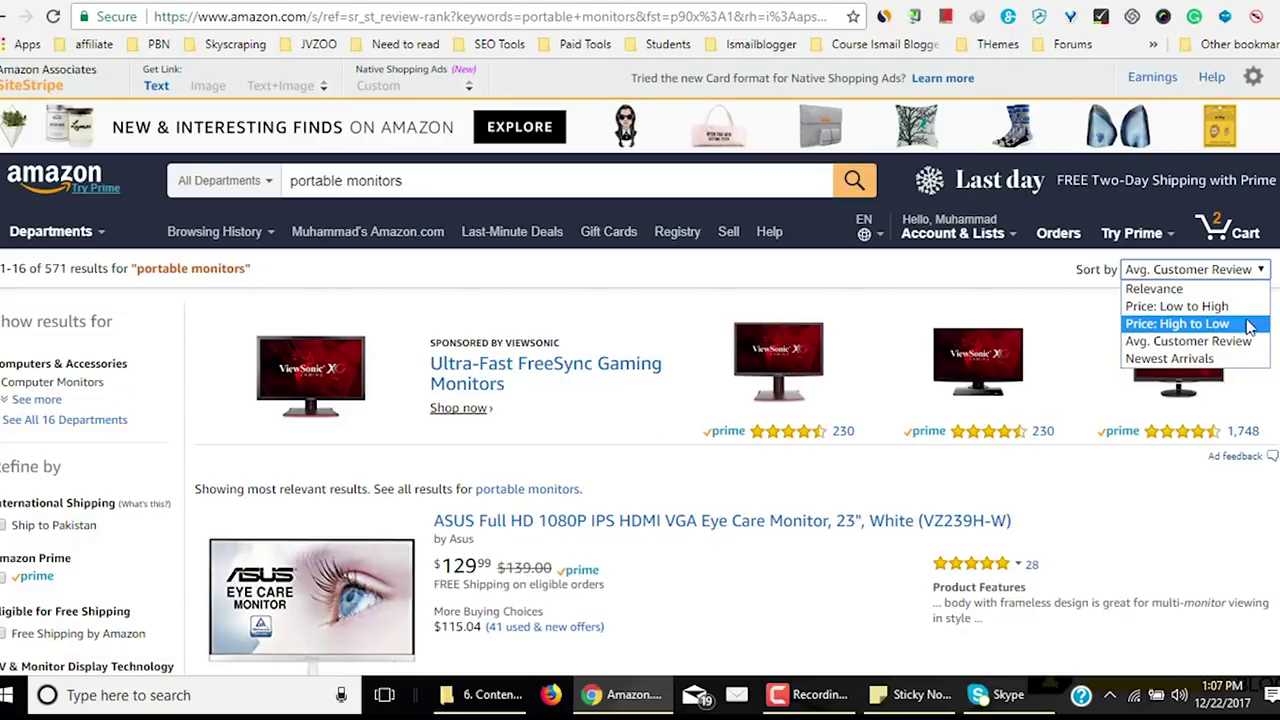
{"action": "left_click", "coordinate": [1178, 324]}
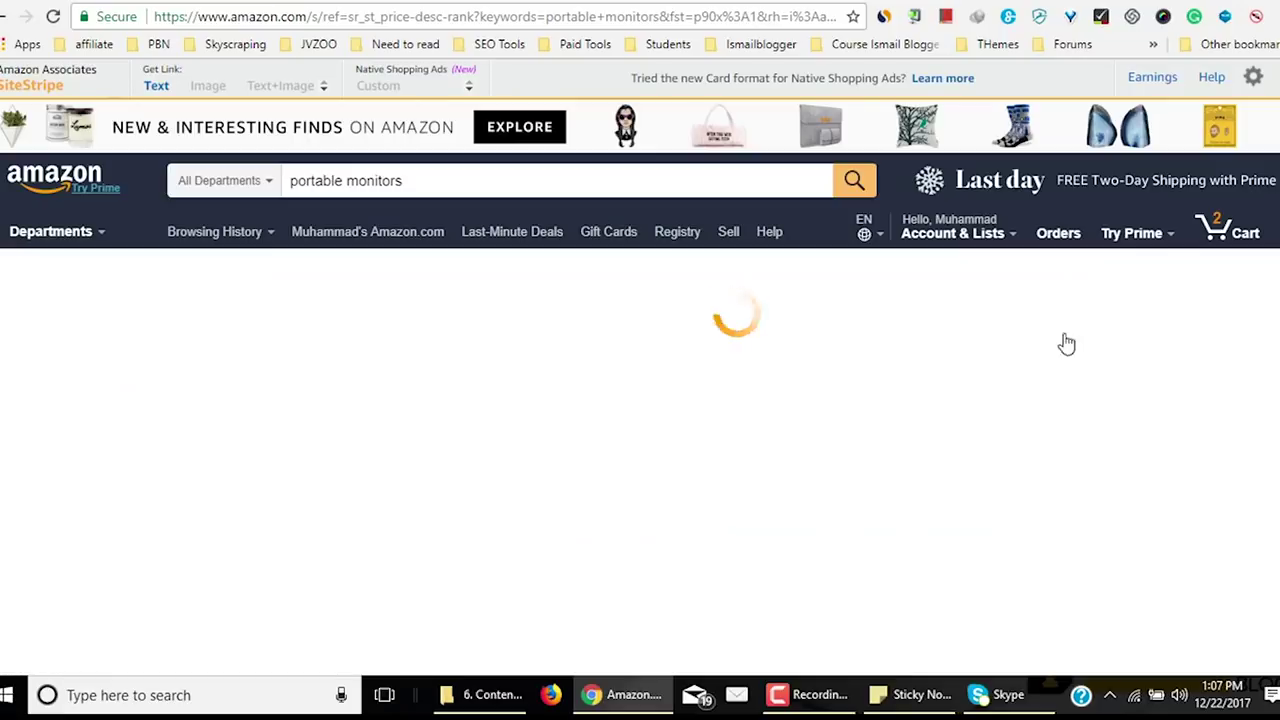
{"action": "scroll", "coordinate": [1020, 340], "scroll_direction": "down", "scroll_amount": 3}
{"action": "scroll", "coordinate": [1022, 332], "scroll_direction": "up", "scroll_amount": 3}
{"action": "scroll", "coordinate": [317, 458], "scroll_direction": "down", "scroll_amount": 6}
{"action": "scroll", "coordinate": [491, 403], "scroll_direction": "up", "scroll_amount": 6}
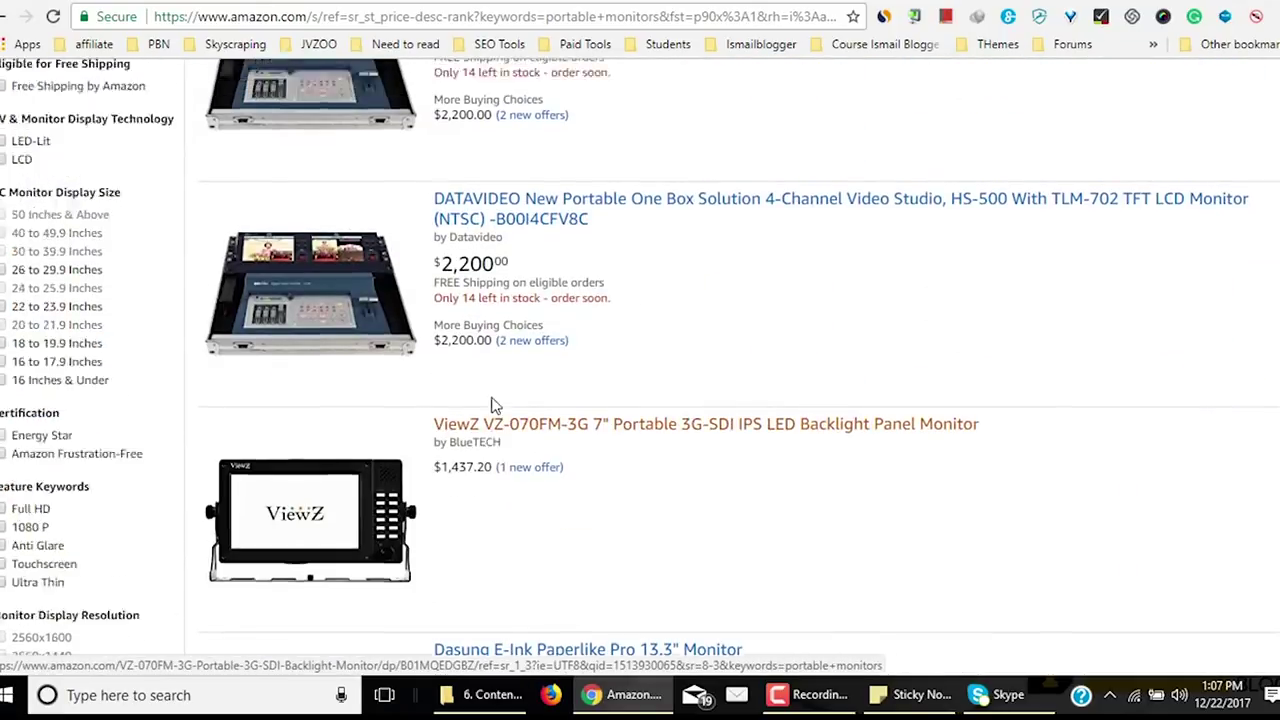
Filter the "portable monitors" results to an average customer review of 4 stars and up, and skim the filtered listings.
{"action": "scroll", "coordinate": [134, 486], "scroll_direction": "down", "scroll_amount": 6}
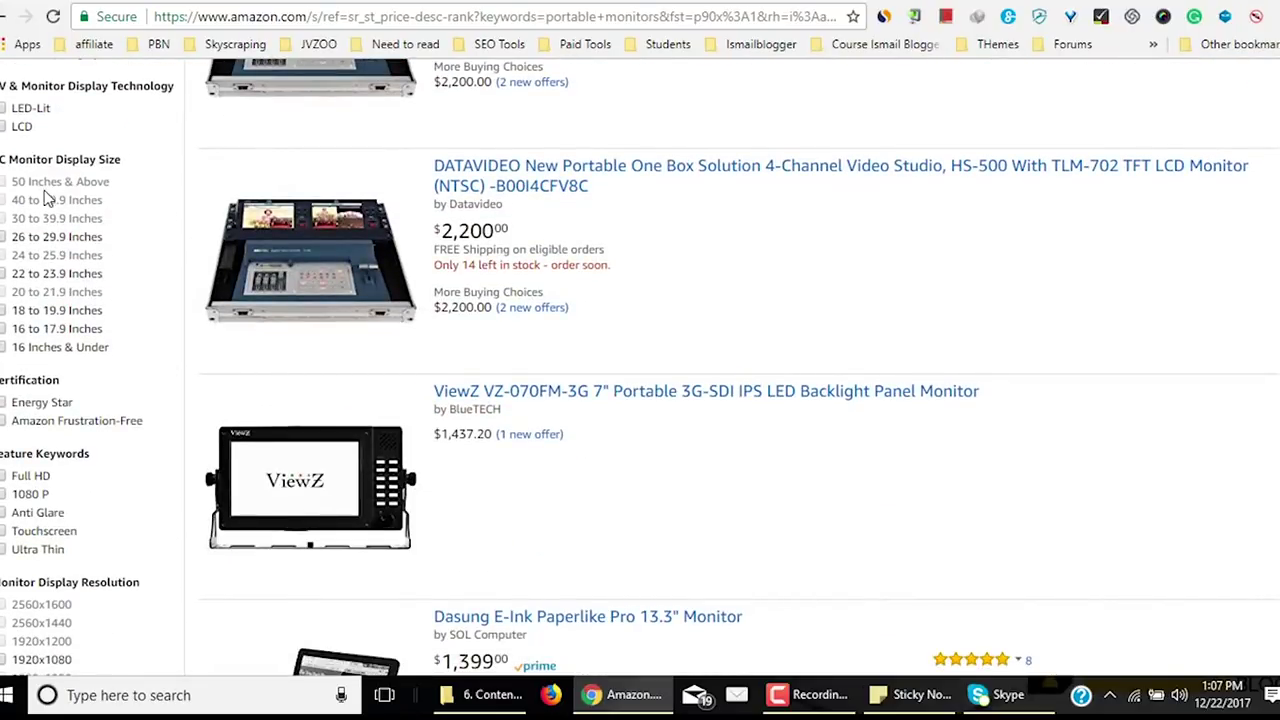
{"action": "scroll", "coordinate": [134, 341], "scroll_direction": "up", "scroll_amount": 6}
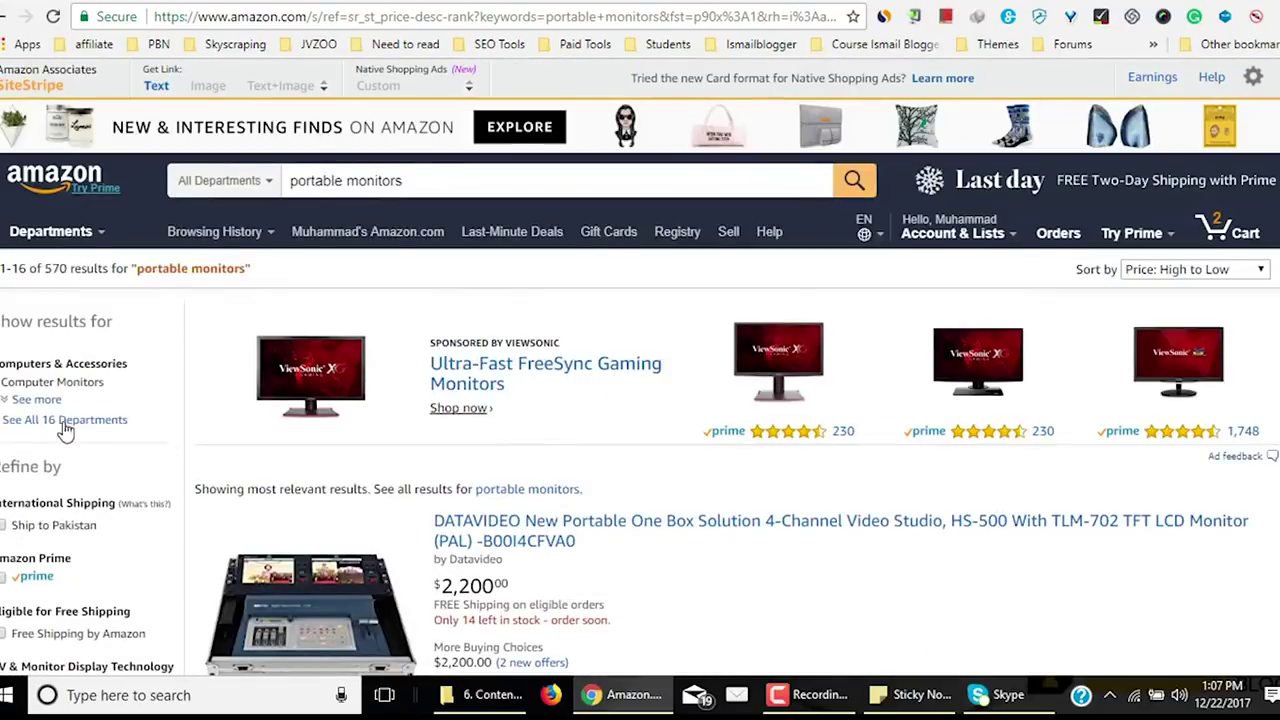
{"action": "scroll", "coordinate": [106, 423], "scroll_direction": "down", "scroll_amount": 6}
{"action": "scroll", "coordinate": [103, 418], "scroll_direction": "down", "scroll_amount": 9}
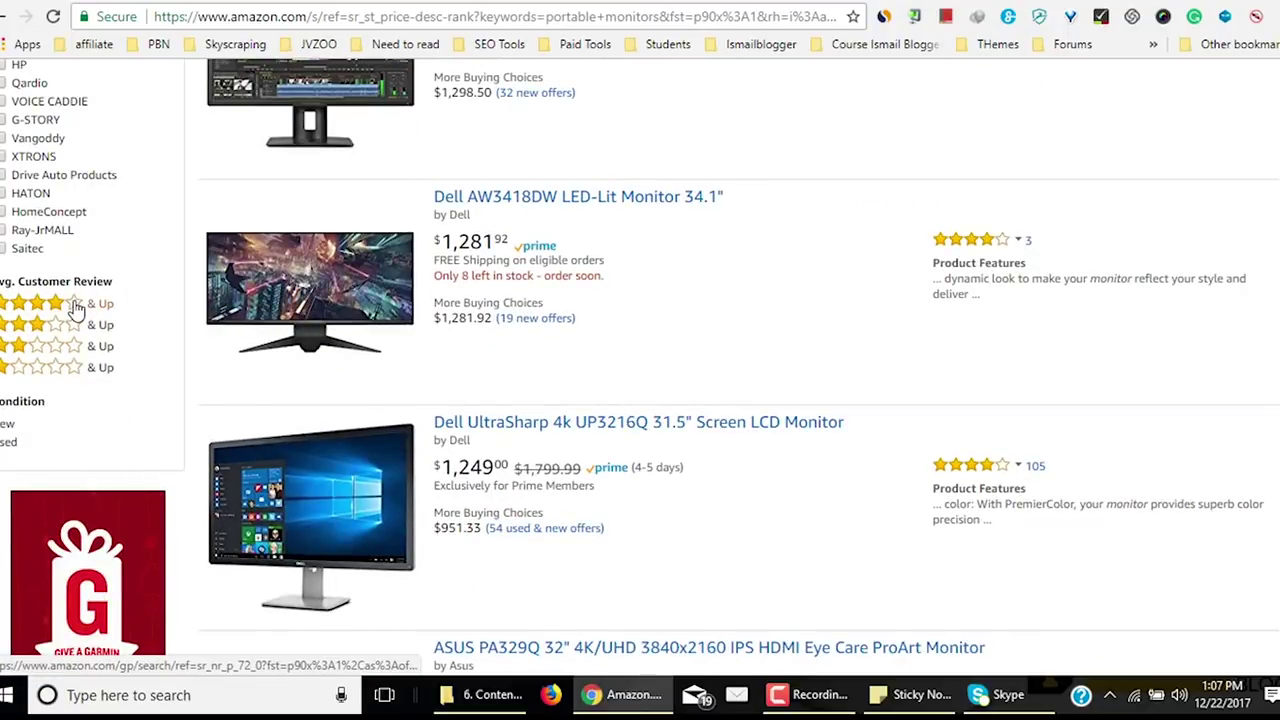
{"action": "left_click", "coordinate": [104, 305]}
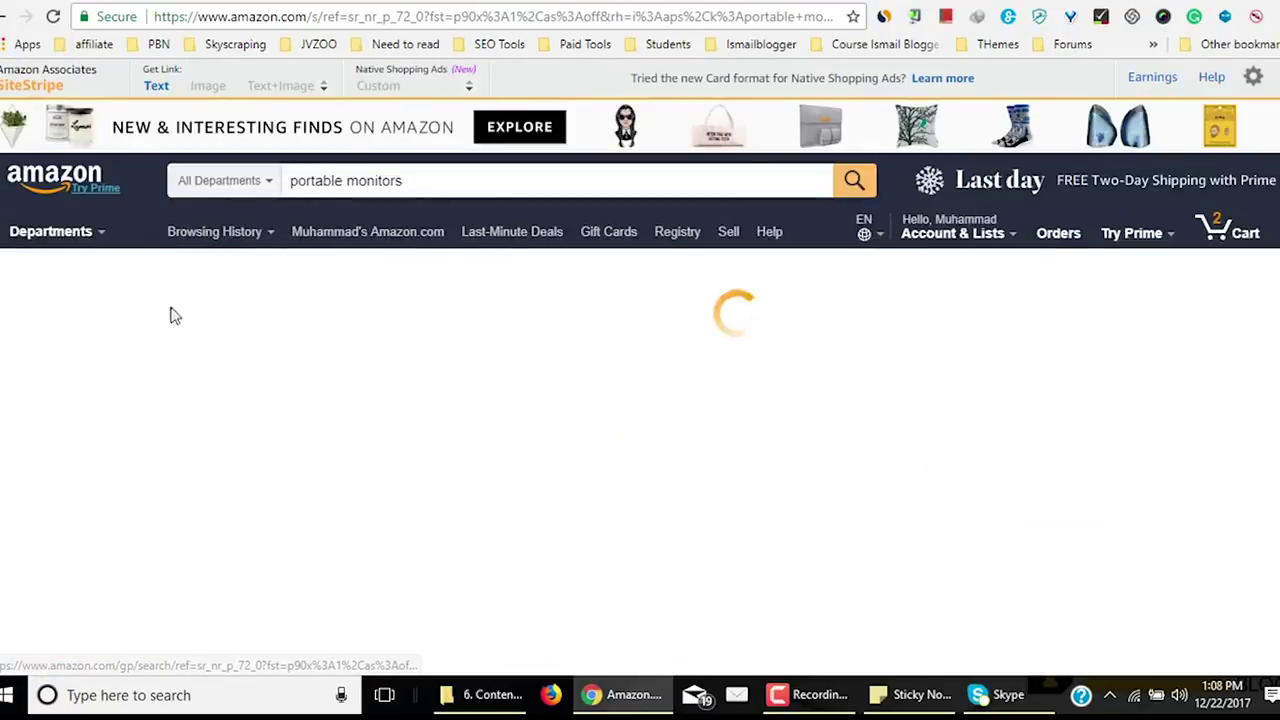
{"action": "scroll", "coordinate": [480, 400], "scroll_direction": "down", "scroll_amount": 3}
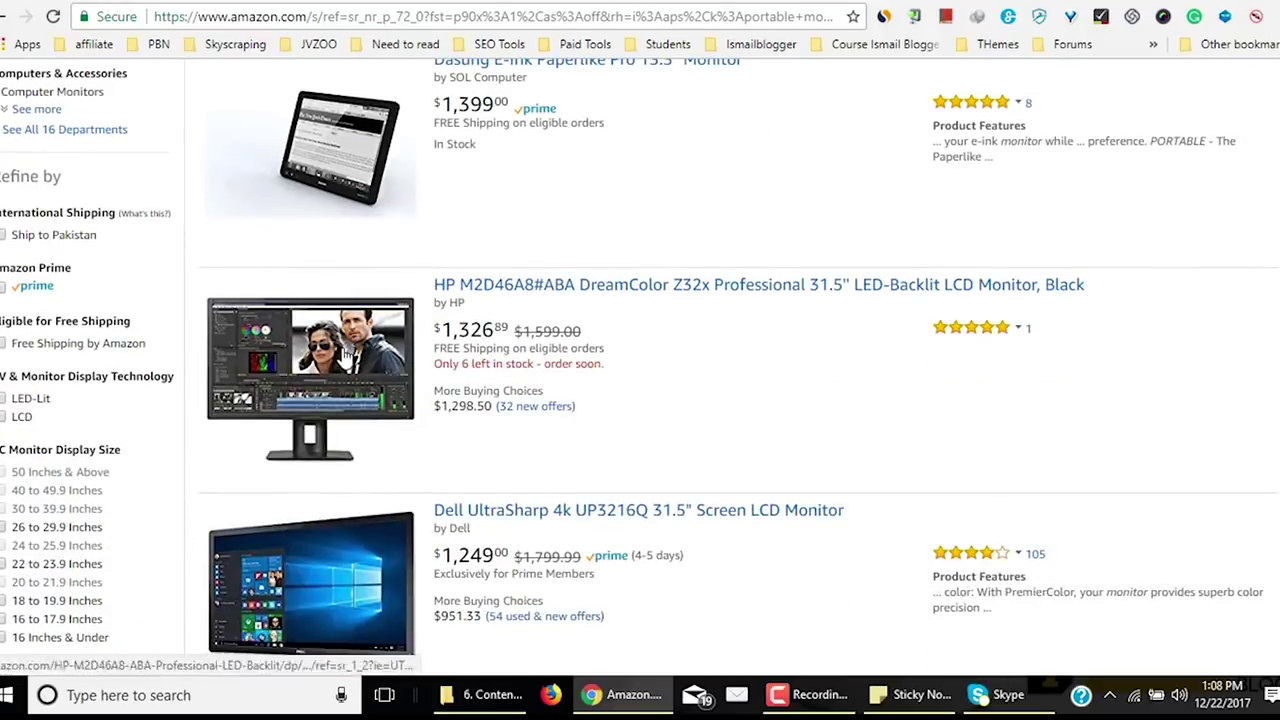
{"action": "scroll", "coordinate": [648, 443], "scroll_direction": "up", "scroll_amount": 3}
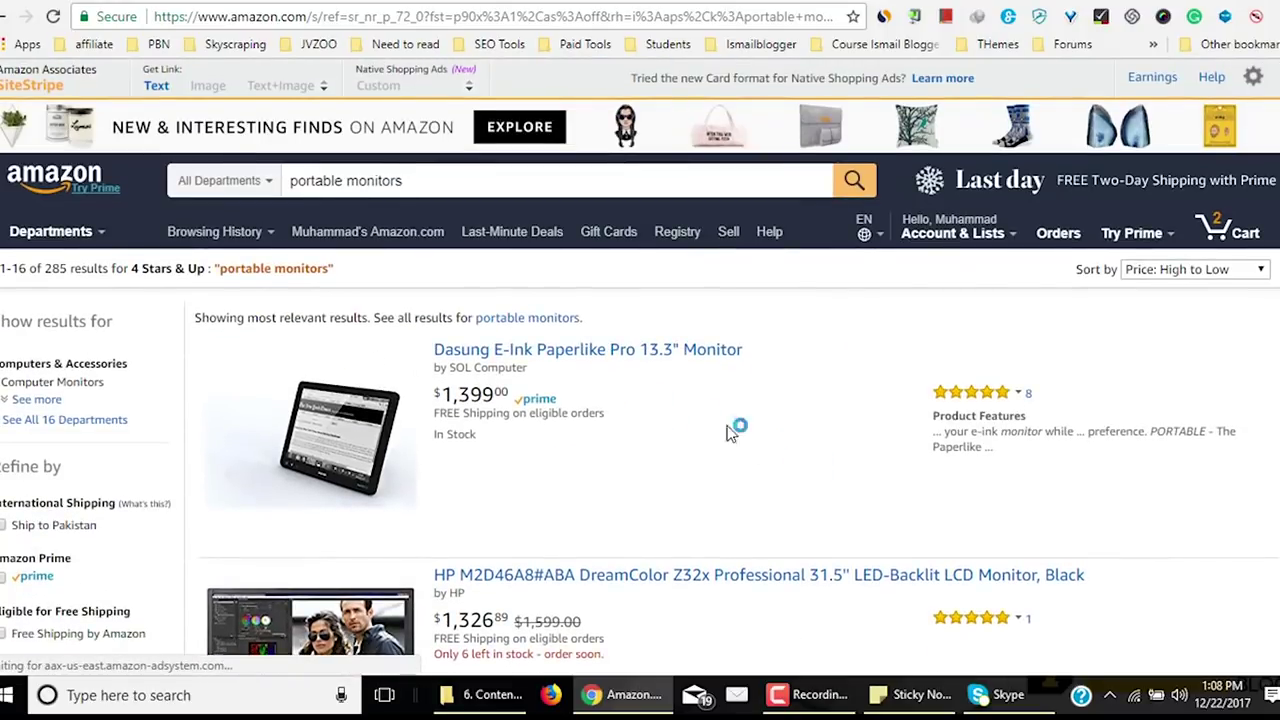
{"action": "scroll", "coordinate": [778, 438], "scroll_direction": "down", "scroll_amount": 3}
{"action": "scroll", "coordinate": [625, 393], "scroll_direction": "up", "scroll_amount": 3}
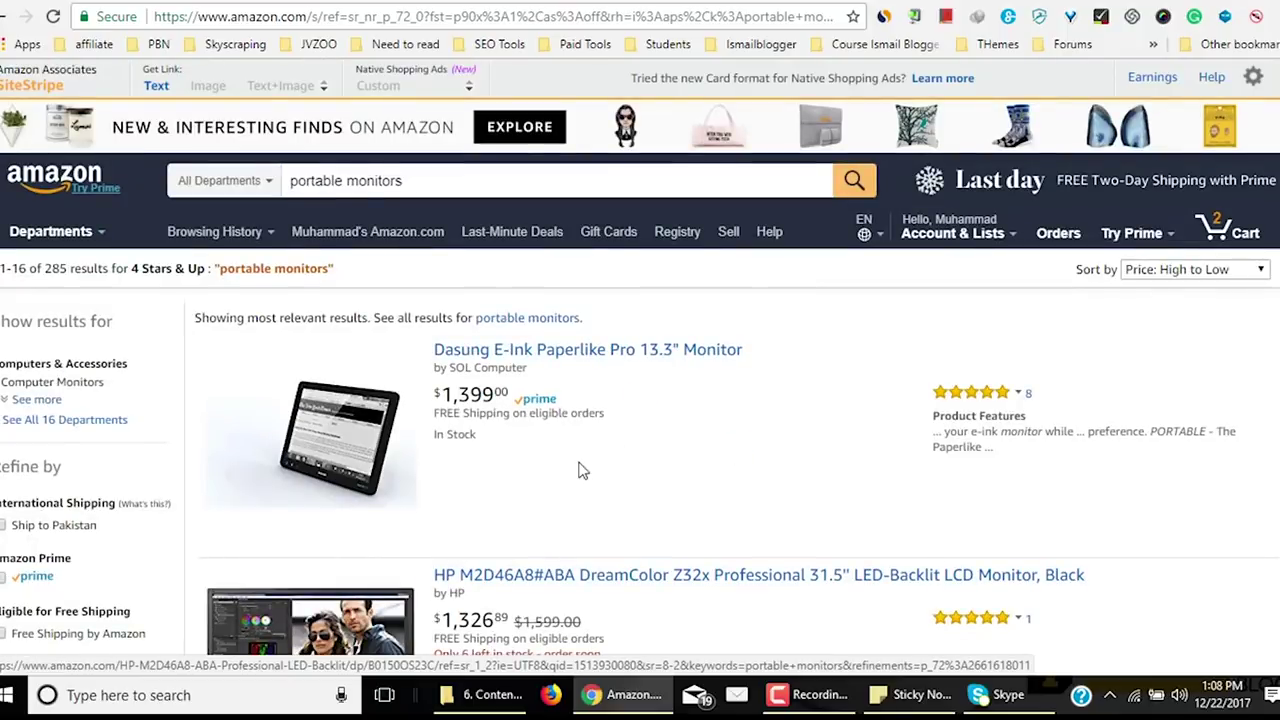
Examine the customer ratings of the HP DreamColor Z32x, Dell UltraSharp UP3216Q, Dell U3818DW and Acer Predator Z35P monitors.
{"action": "scroll", "coordinate": [638, 468], "scroll_direction": "down", "scroll_amount": 3}
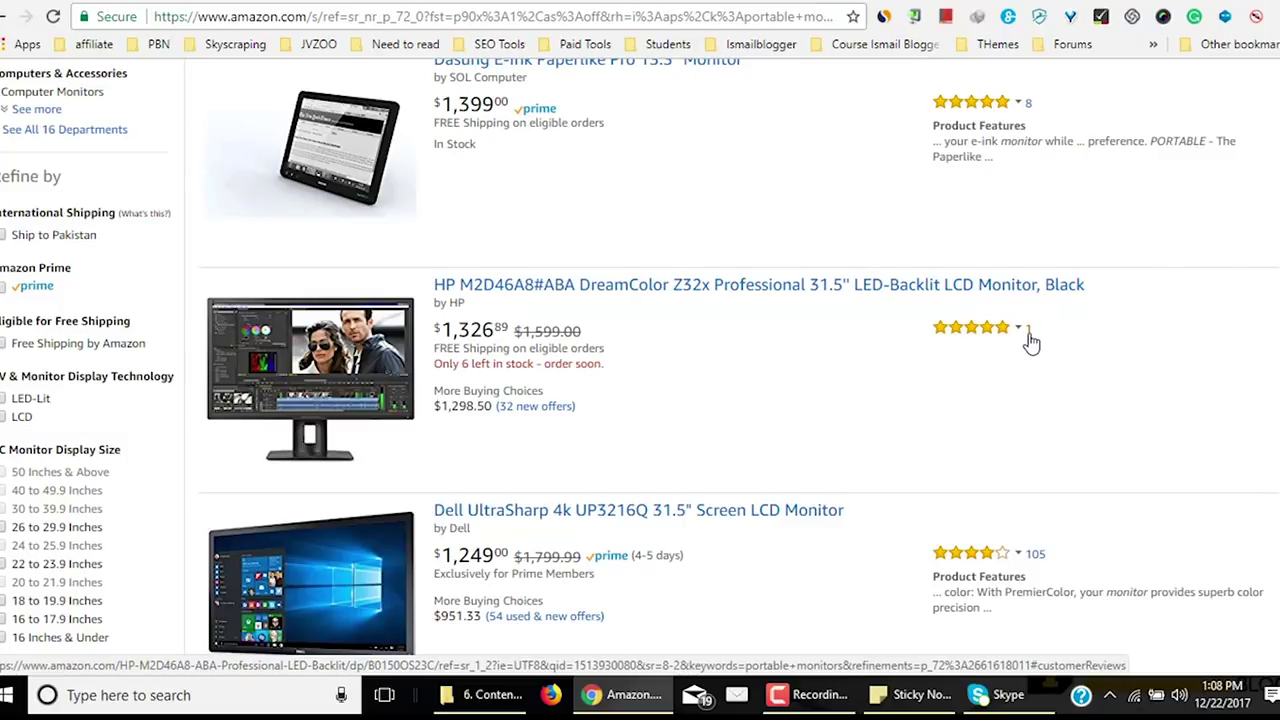
{"action": "mouse_move", "coordinate": [1012, 342]}
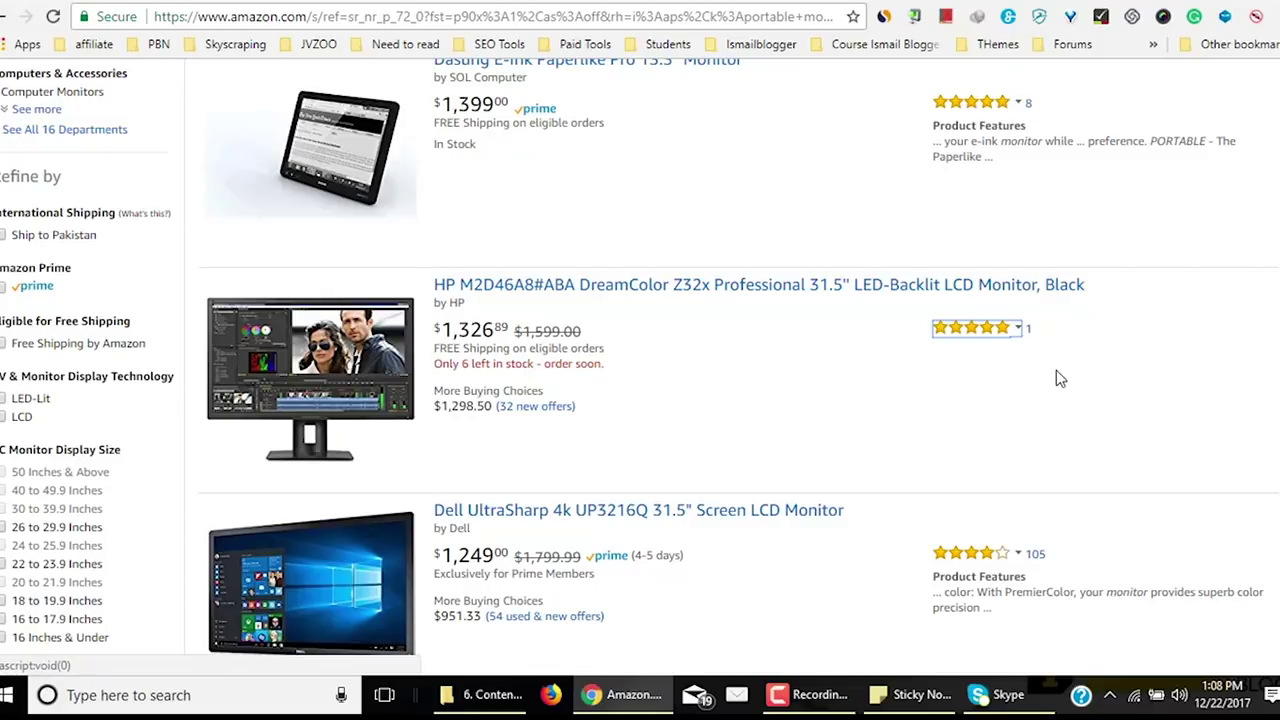
{"action": "scroll", "coordinate": [1040, 350], "scroll_direction": "down", "scroll_amount": 3}
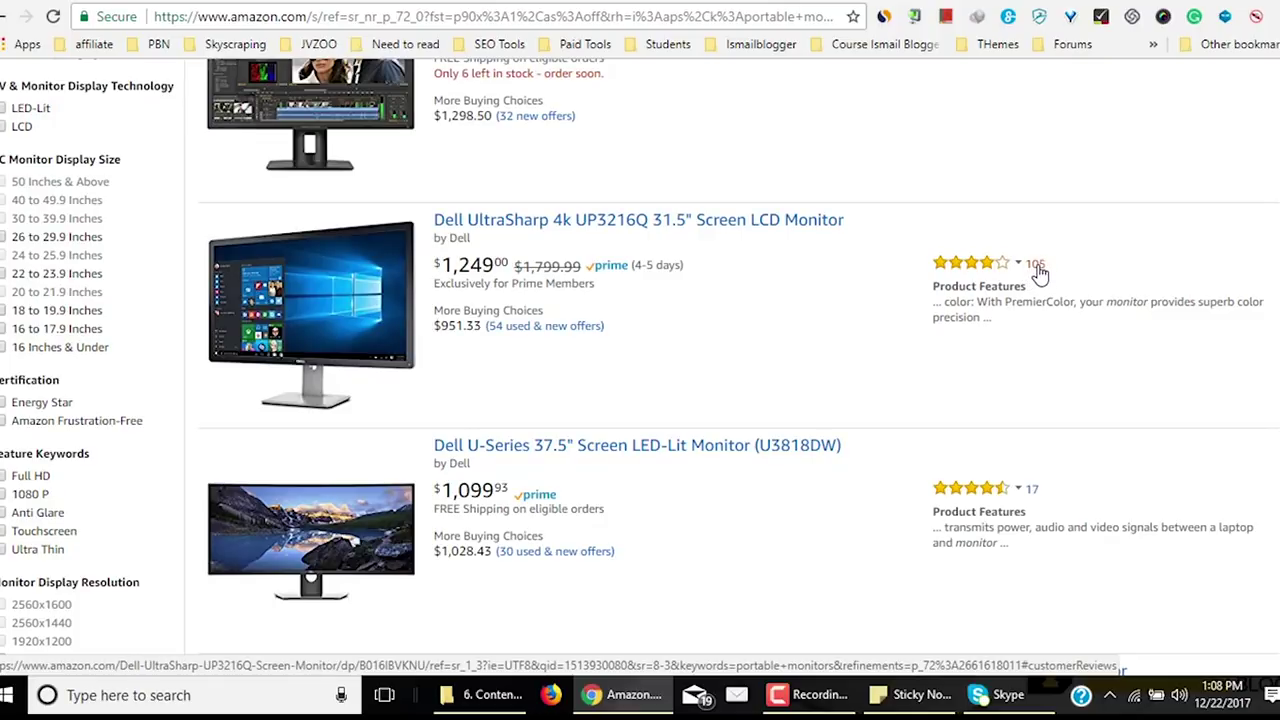
{"action": "mouse_move", "coordinate": [1016, 265]}
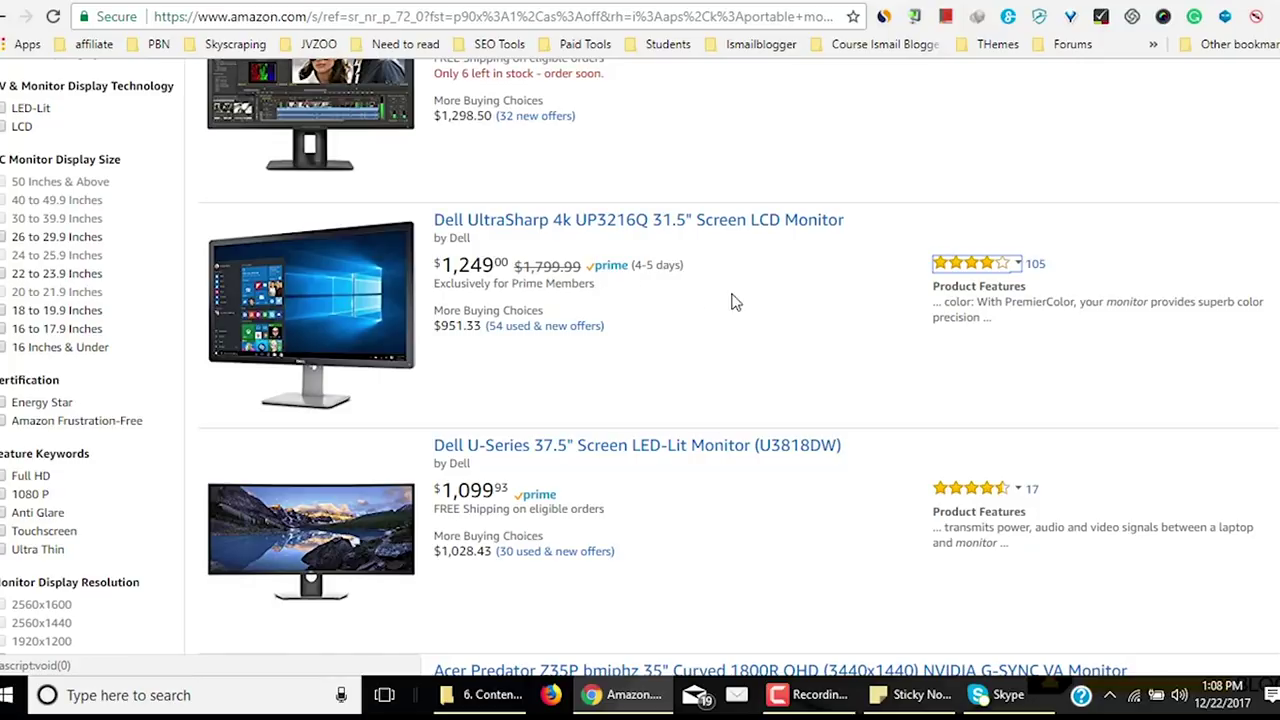
{"action": "scroll", "coordinate": [735, 281], "scroll_direction": "down", "scroll_amount": 3}
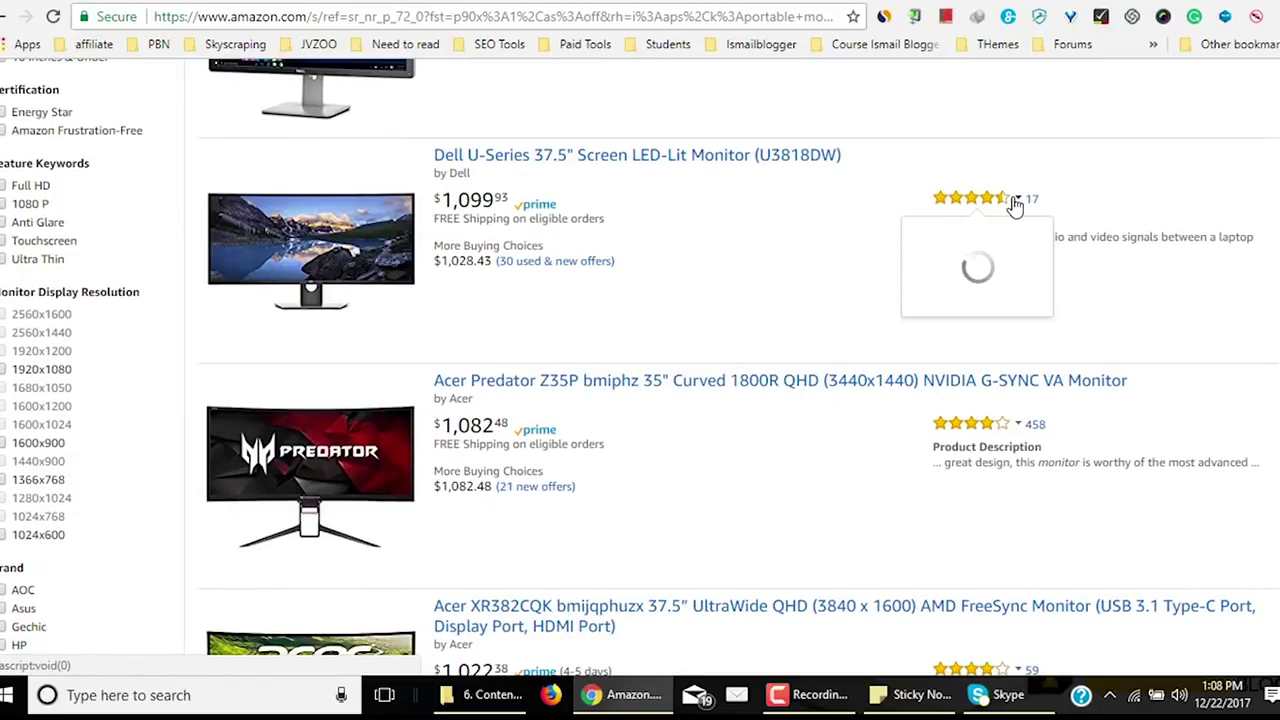
{"action": "mouse_move", "coordinate": [1017, 205]}
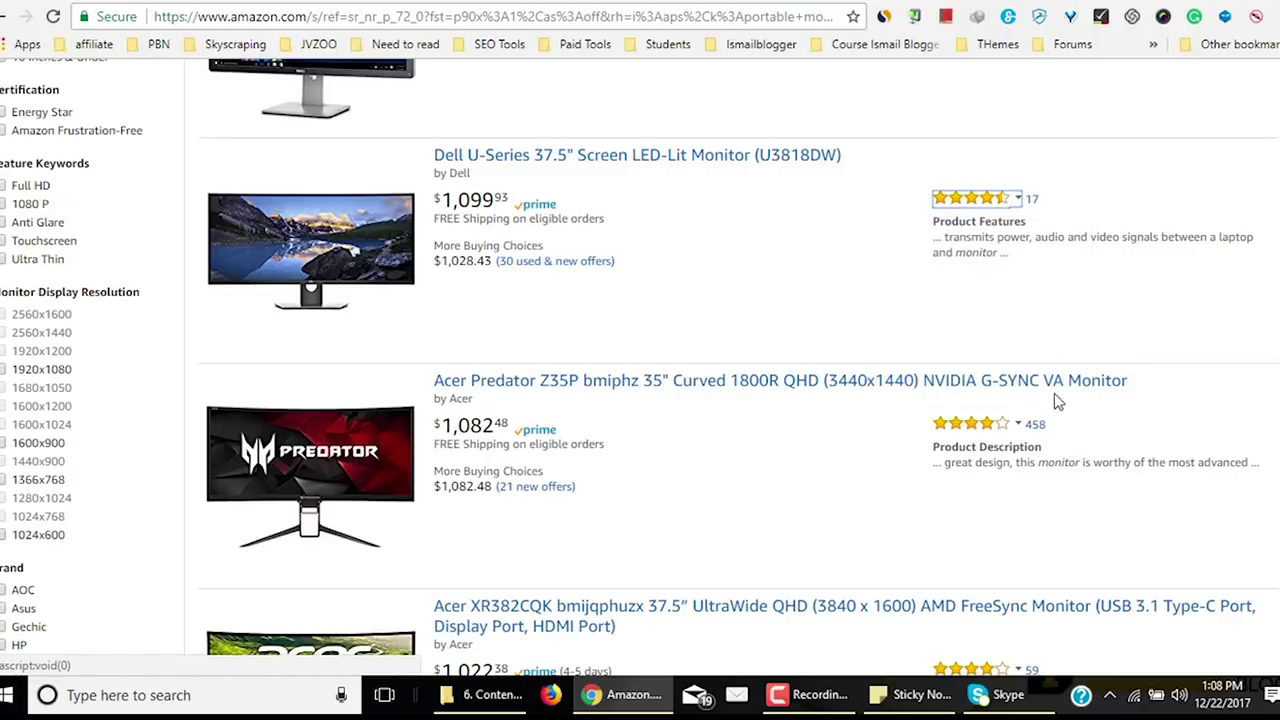
{"action": "mouse_move", "coordinate": [1023, 429]}
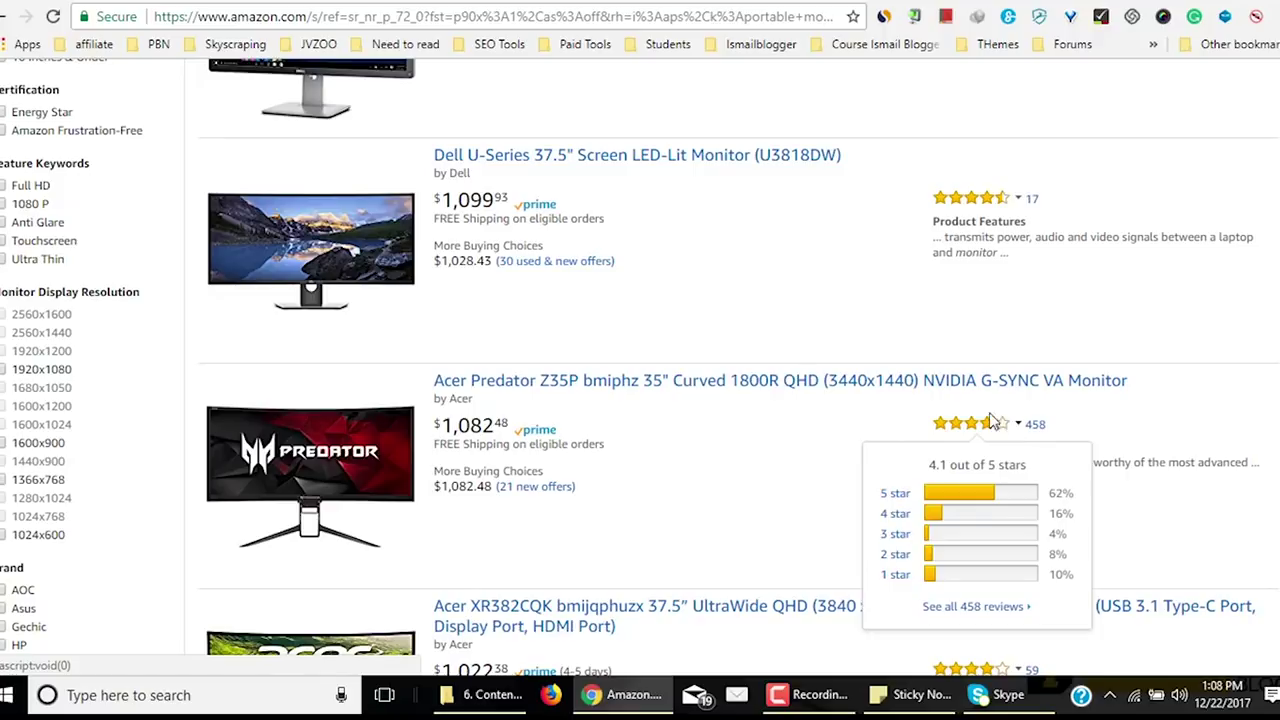
Look through the 4-star-and-up monitors, comparing their prices, star ratings and review counts.
{"action": "scroll", "coordinate": [990, 421], "scroll_direction": "up", "scroll_amount": 2}
{"action": "scroll", "coordinate": [797, 360], "scroll_direction": "down", "scroll_amount": 10}
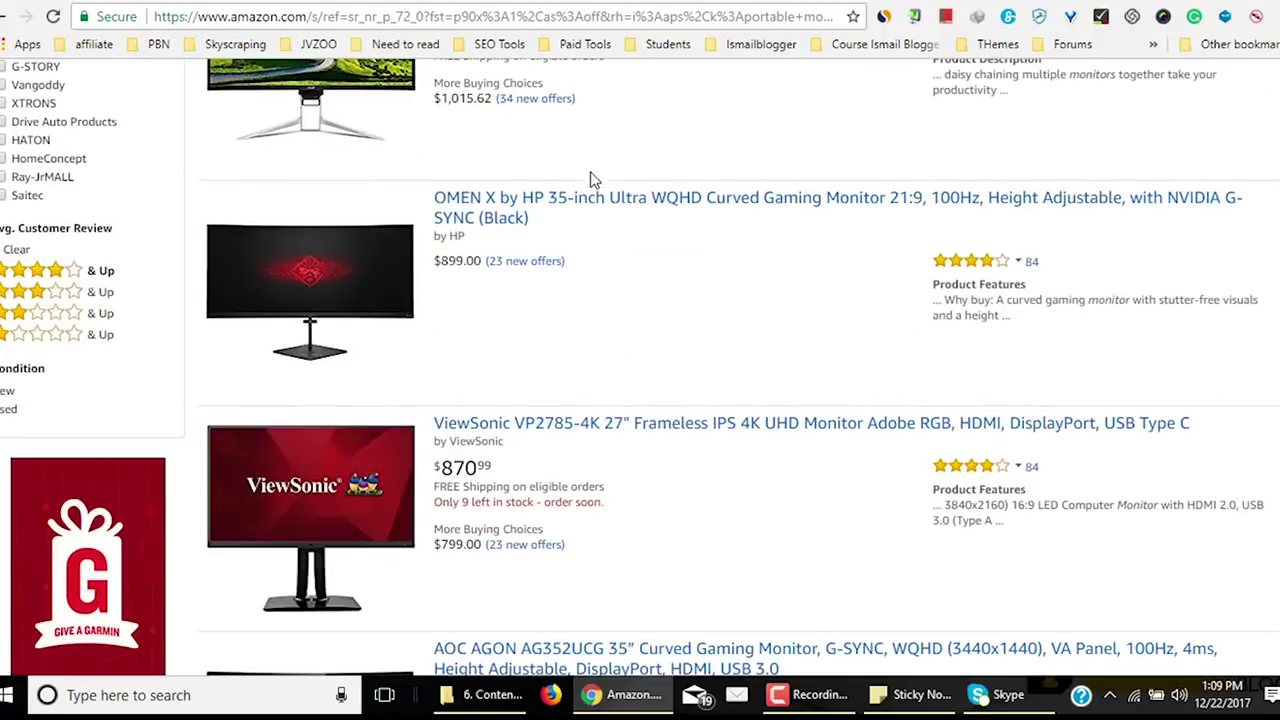
{"action": "scroll", "coordinate": [600, 300], "scroll_direction": "up", "scroll_amount": 3}
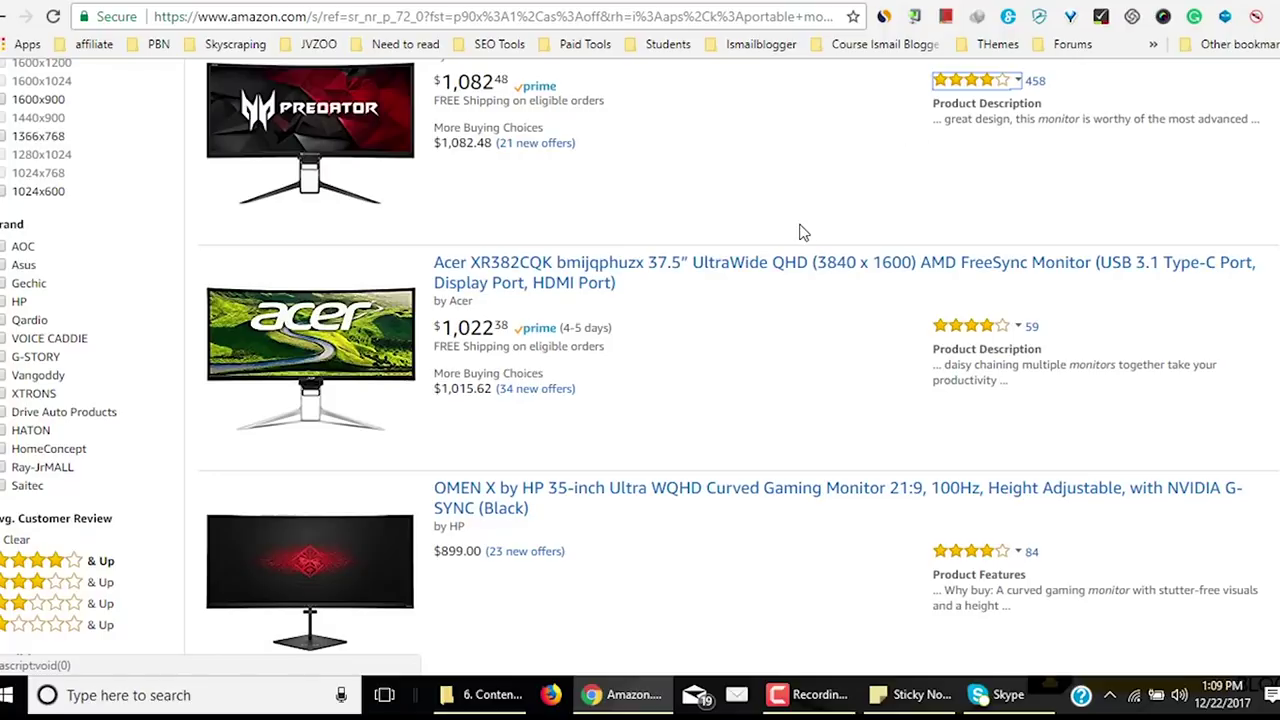
{"action": "scroll", "coordinate": [800, 232], "scroll_direction": "up", "scroll_amount": 3}
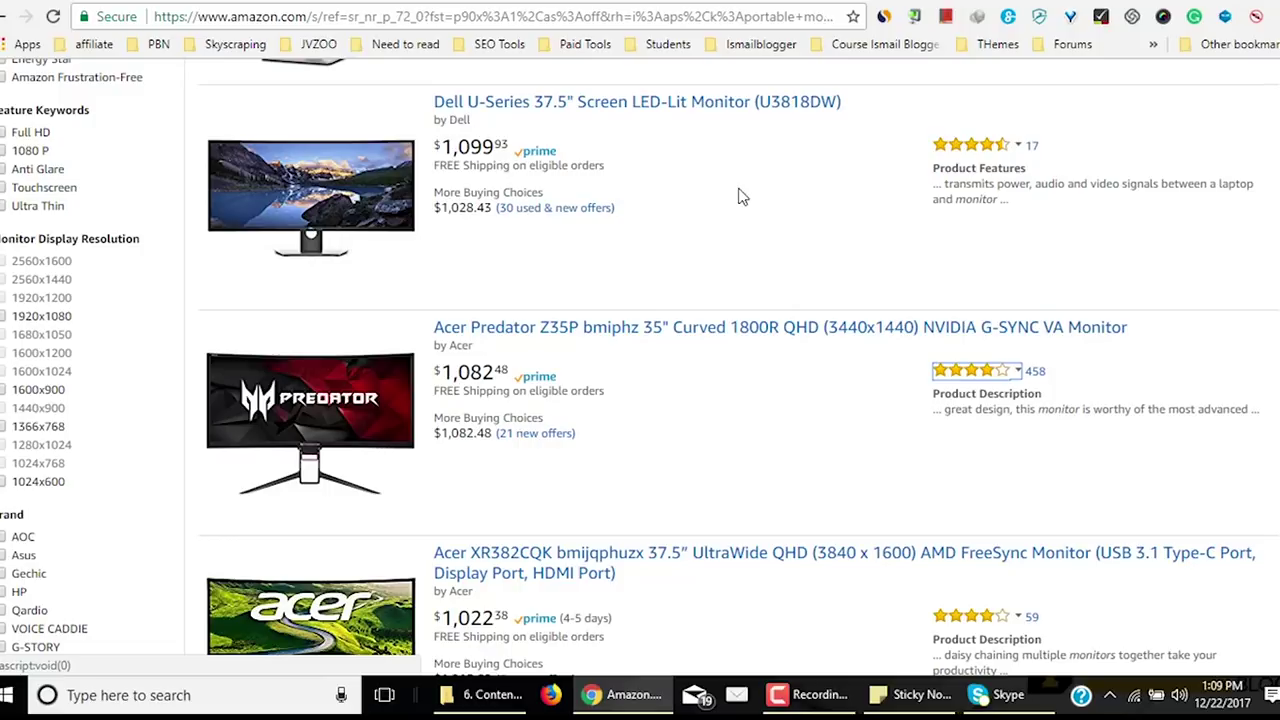
{"action": "scroll", "coordinate": [787, 330], "scroll_direction": "up", "scroll_amount": 10}
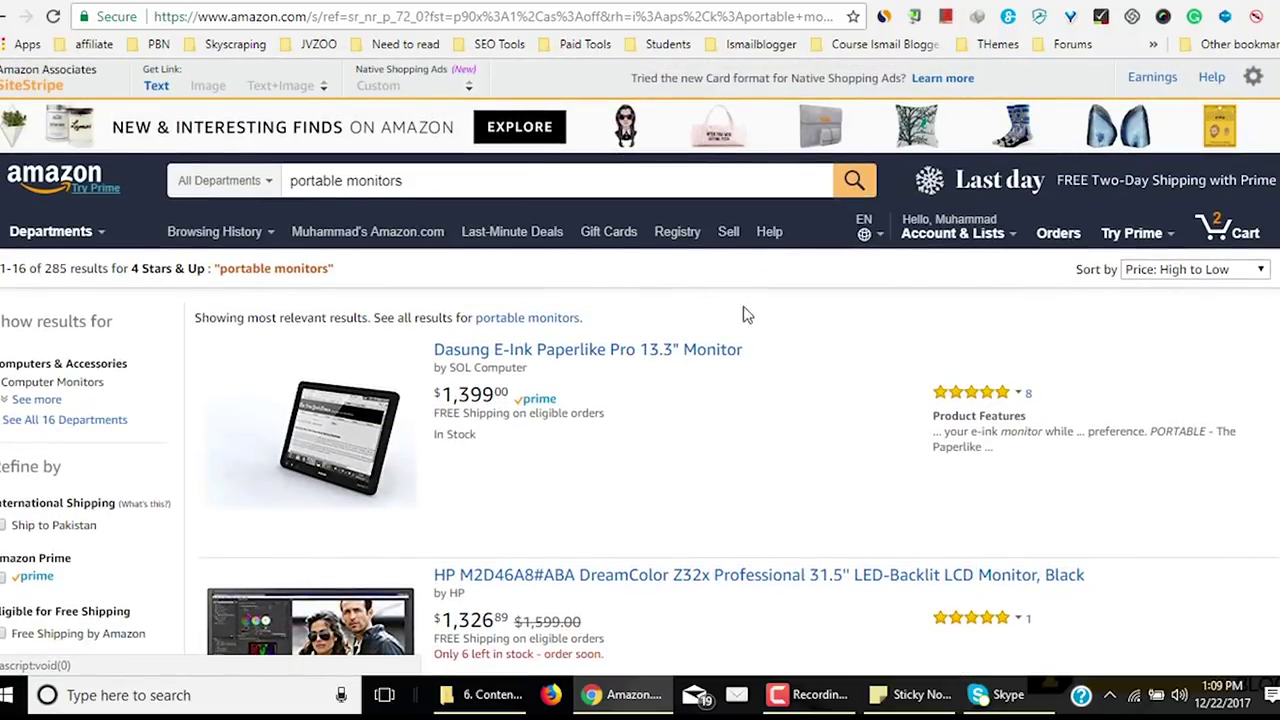
{"action": "scroll", "coordinate": [730, 280], "scroll_direction": "down", "scroll_amount": 3}
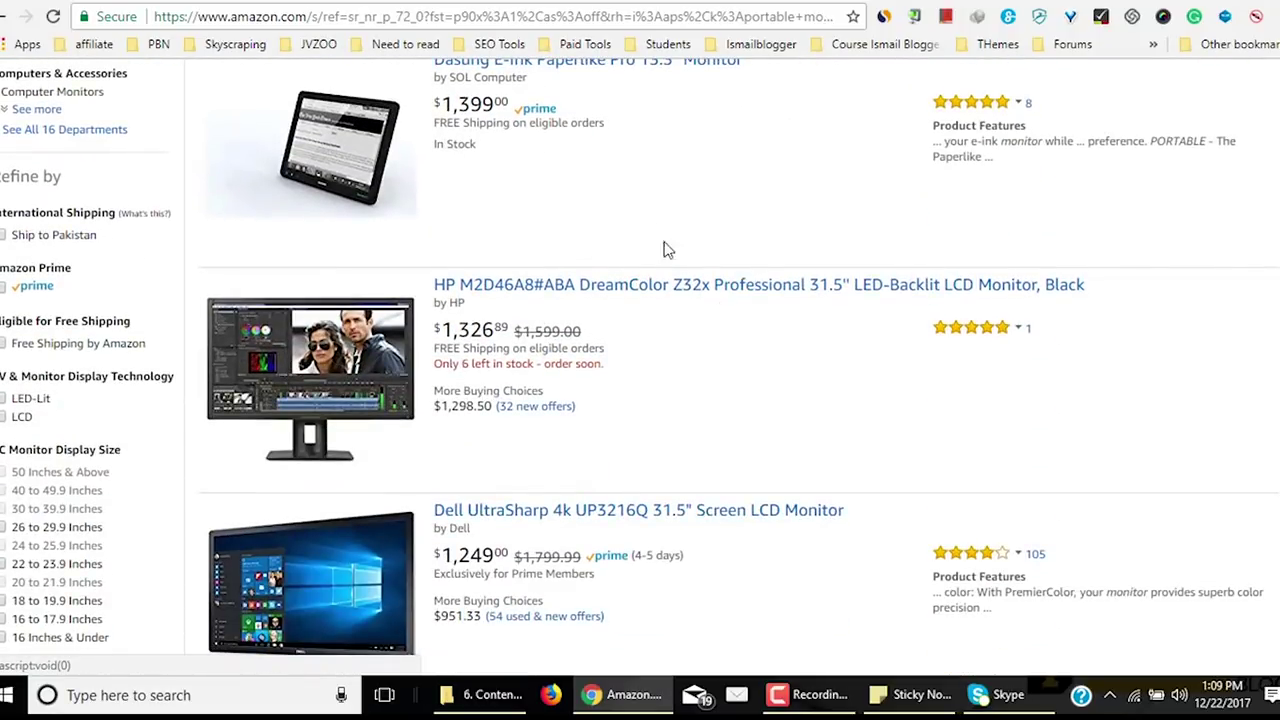
{"action": "scroll", "coordinate": [408, 305], "scroll_direction": "down", "scroll_amount": 3}
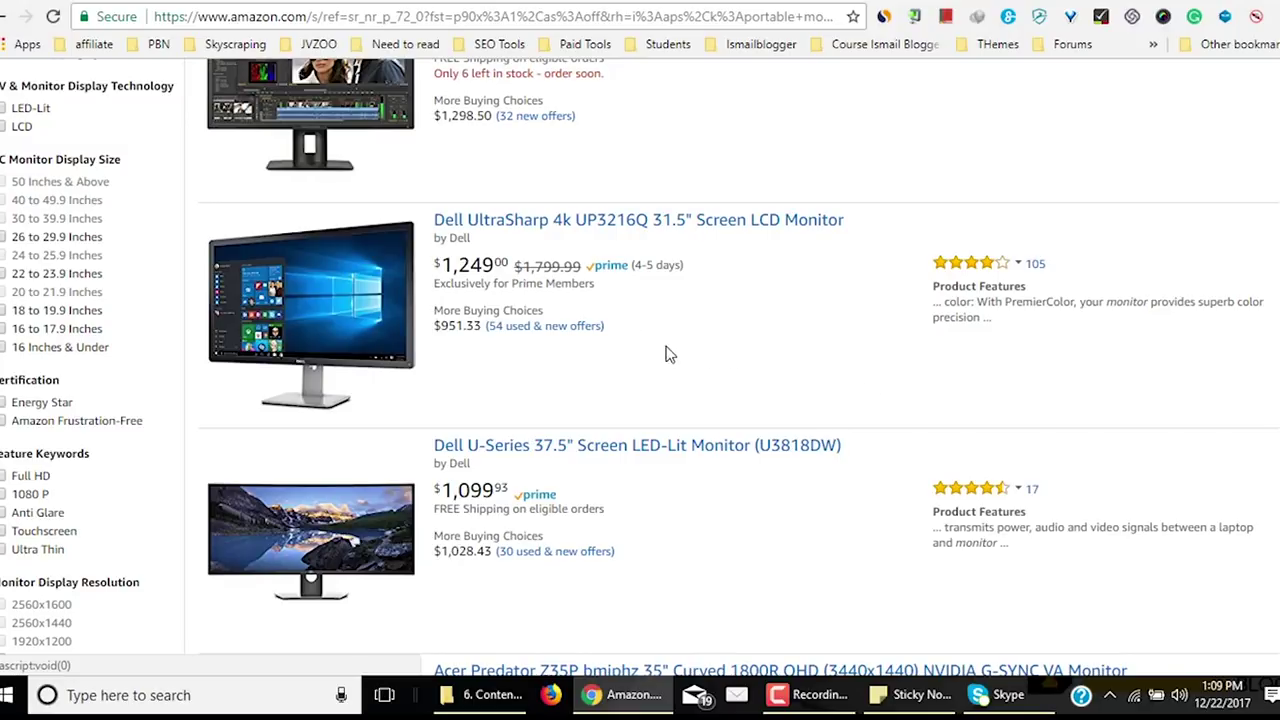
{"action": "scroll", "coordinate": [766, 360], "scroll_direction": "up", "scroll_amount": 3}
{"action": "scroll", "coordinate": [766, 360], "scroll_direction": "up", "scroll_amount": 3}
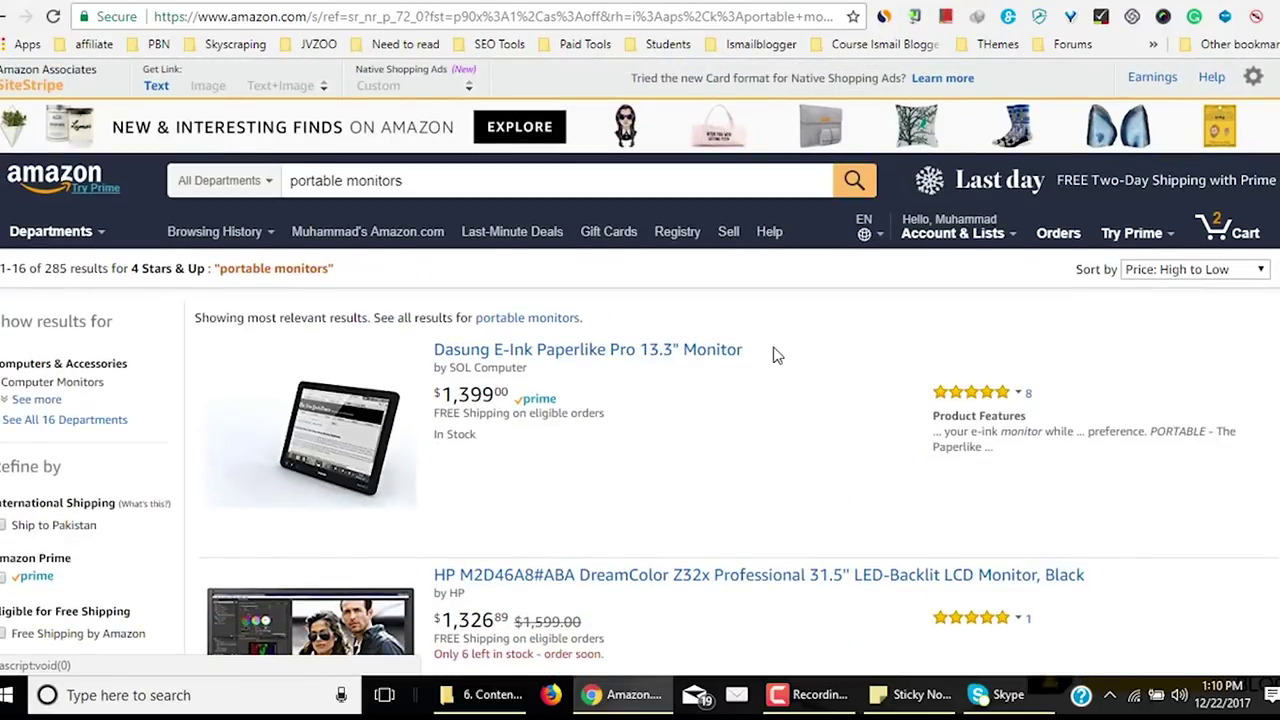
{"action": "scroll", "coordinate": [764, 354], "scroll_direction": "down", "scroll_amount": 3}
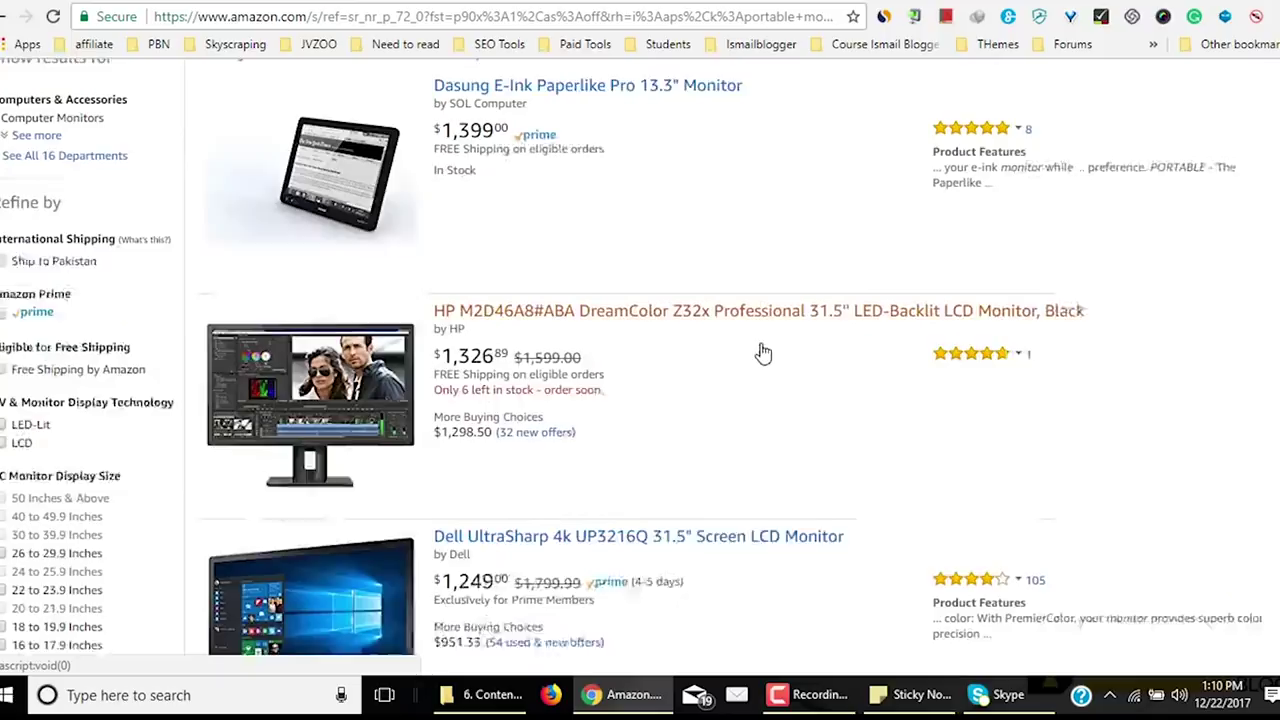
{"action": "scroll", "coordinate": [766, 349], "scroll_direction": "up", "scroll_amount": 3}
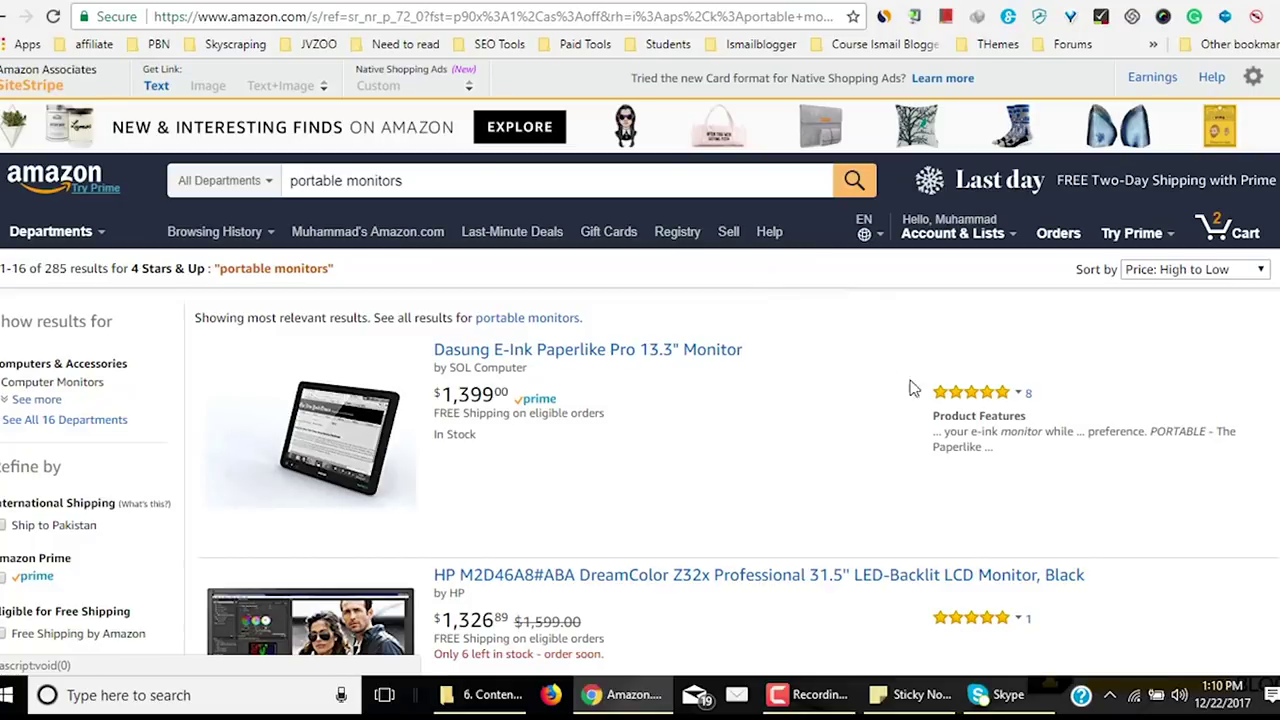
Search Google for "portable monitors" in a new browser tab.
{"action": "key", "text": "ctrl+t"}
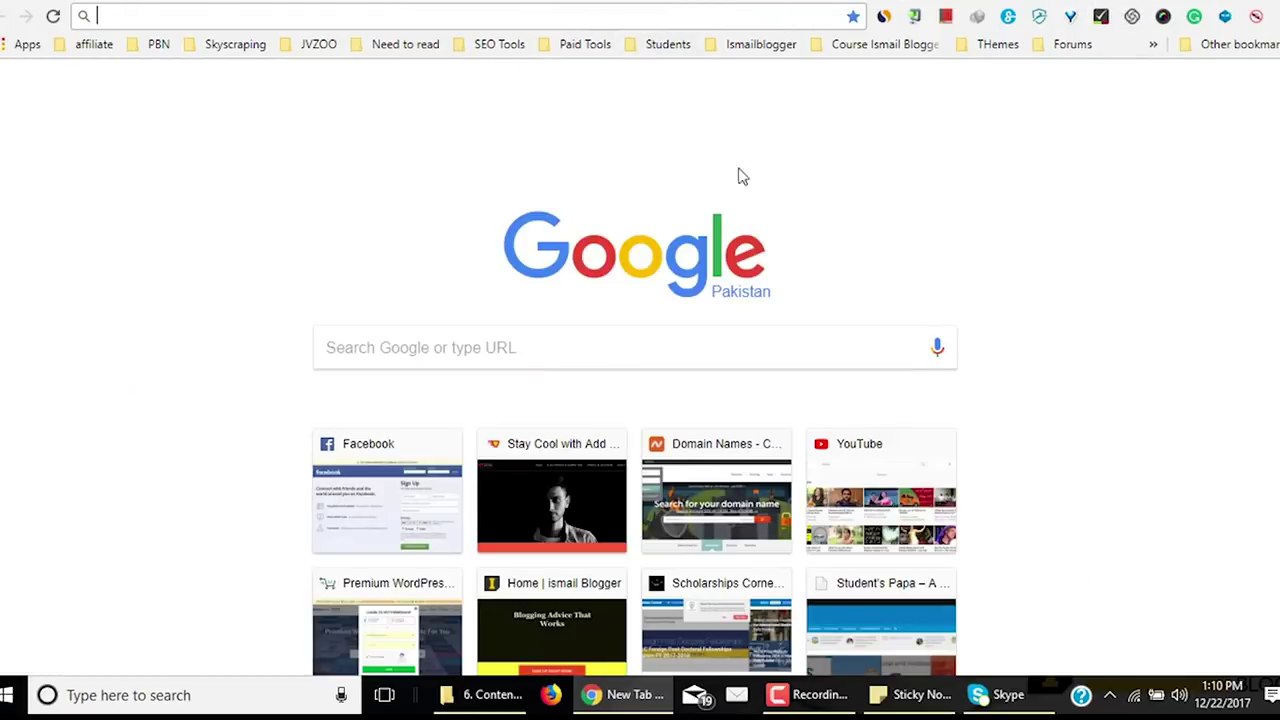
{"action": "left_click", "coordinate": [707, 345]}
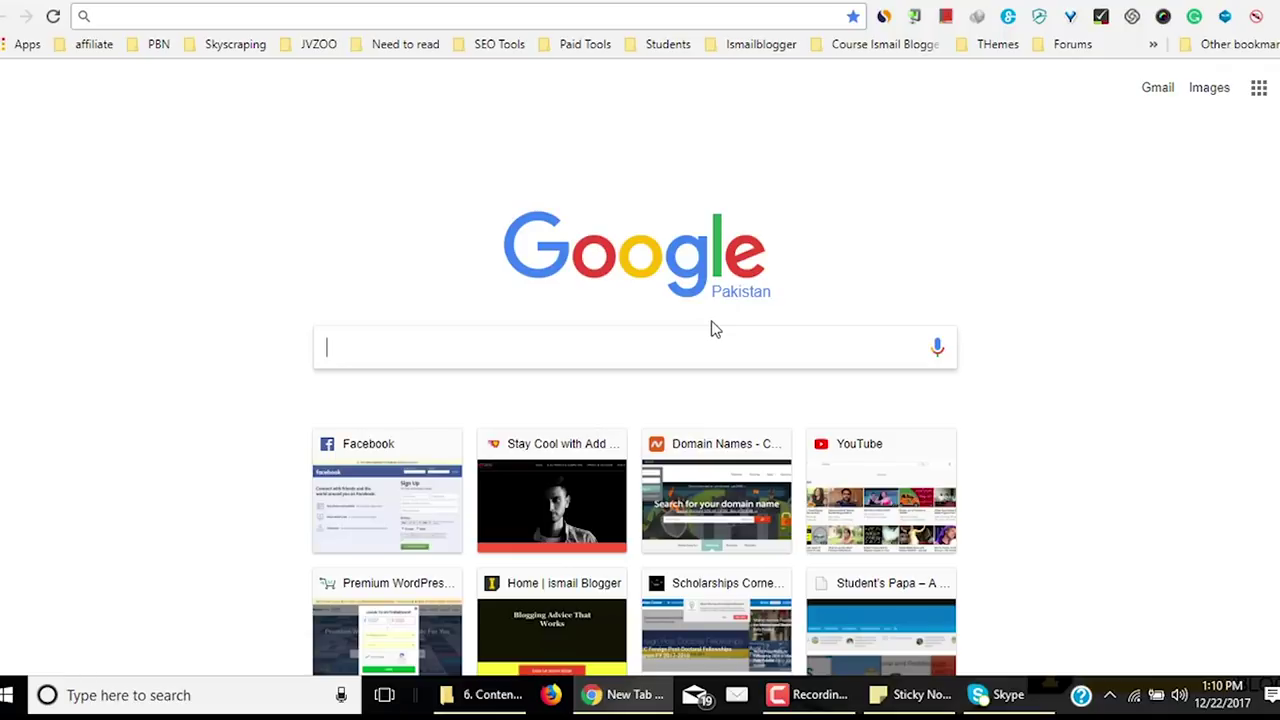
{"action": "type", "text": "portable mon"}
{"action": "key", "text": "Down"}
{"action": "key", "text": "Up"}
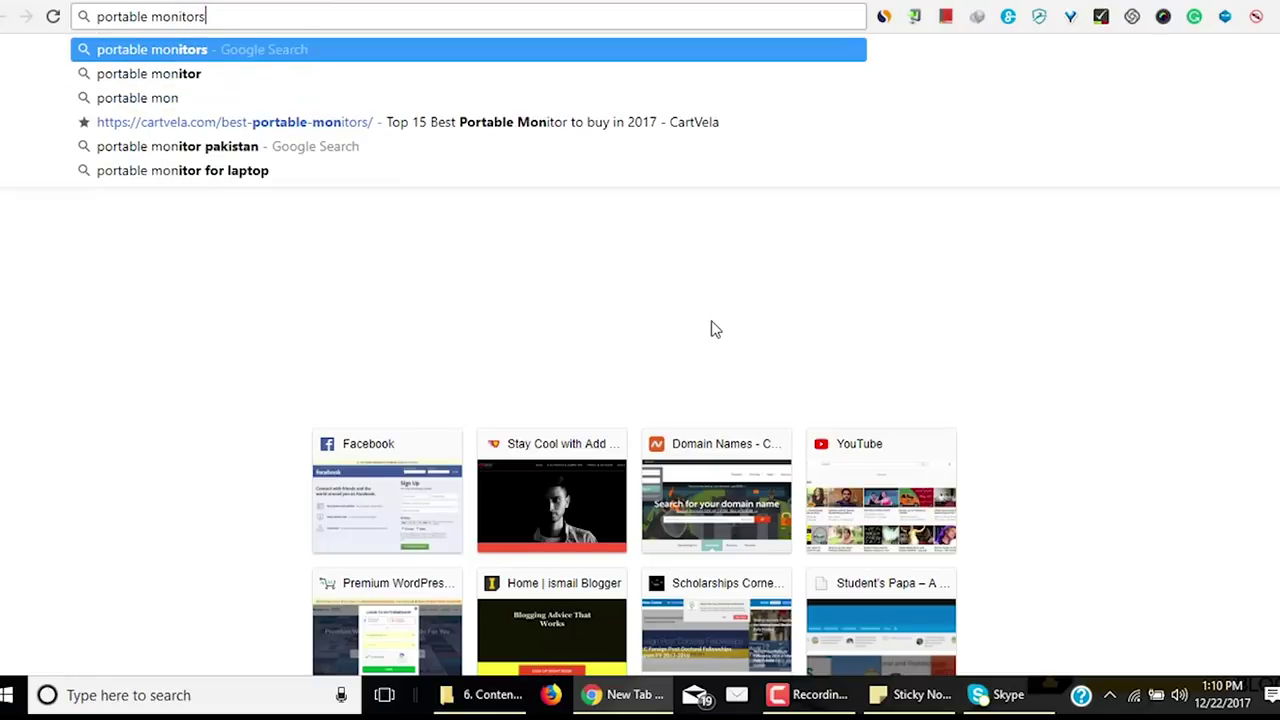
{"action": "key", "text": "Return"}
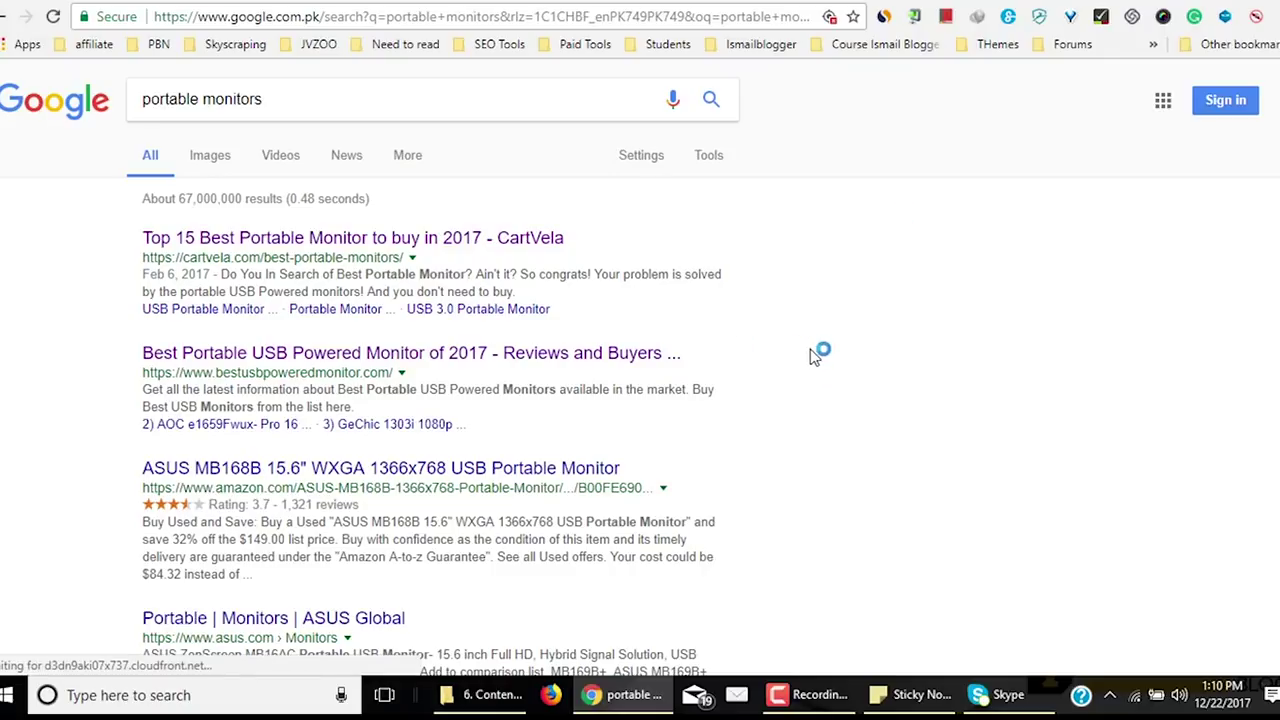
Skim the Google results for portable monitor review articles, glancing back at the draft LED monitors post.
{"action": "scroll", "coordinate": [850, 362], "scroll_direction": "down", "scroll_amount": 3}
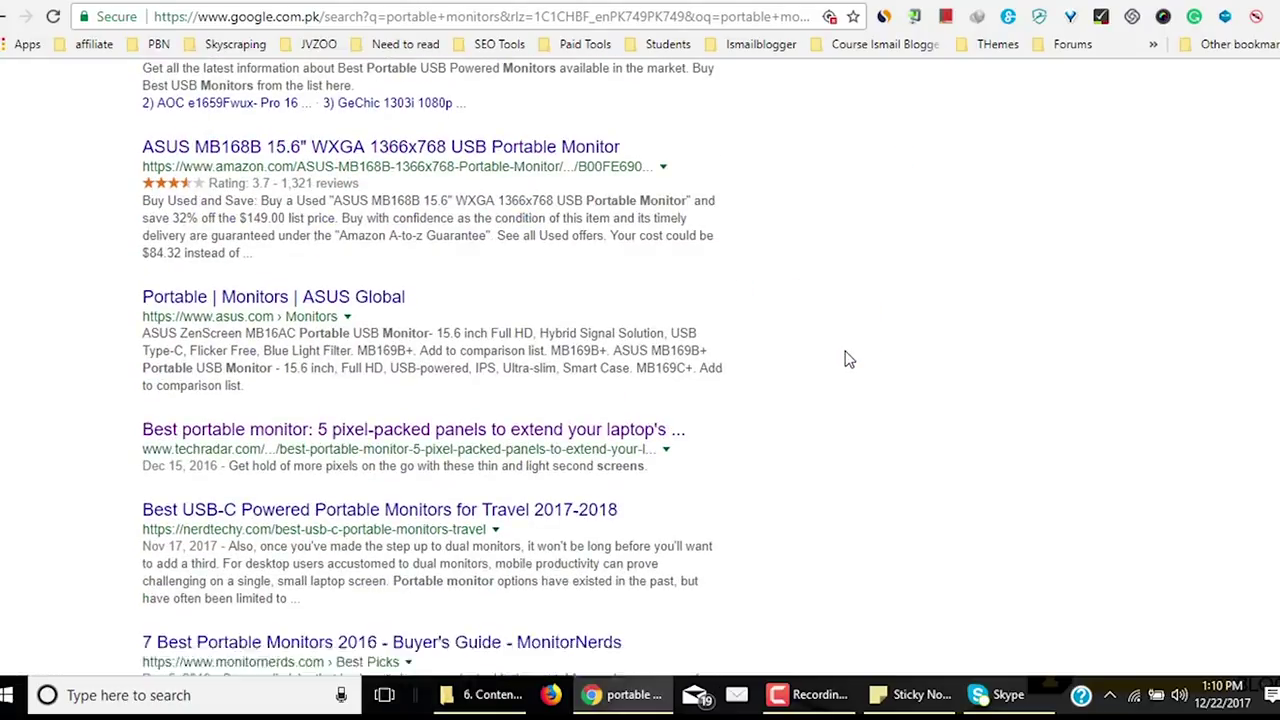
{"action": "scroll", "coordinate": [848, 359], "scroll_direction": "down", "scroll_amount": 2}
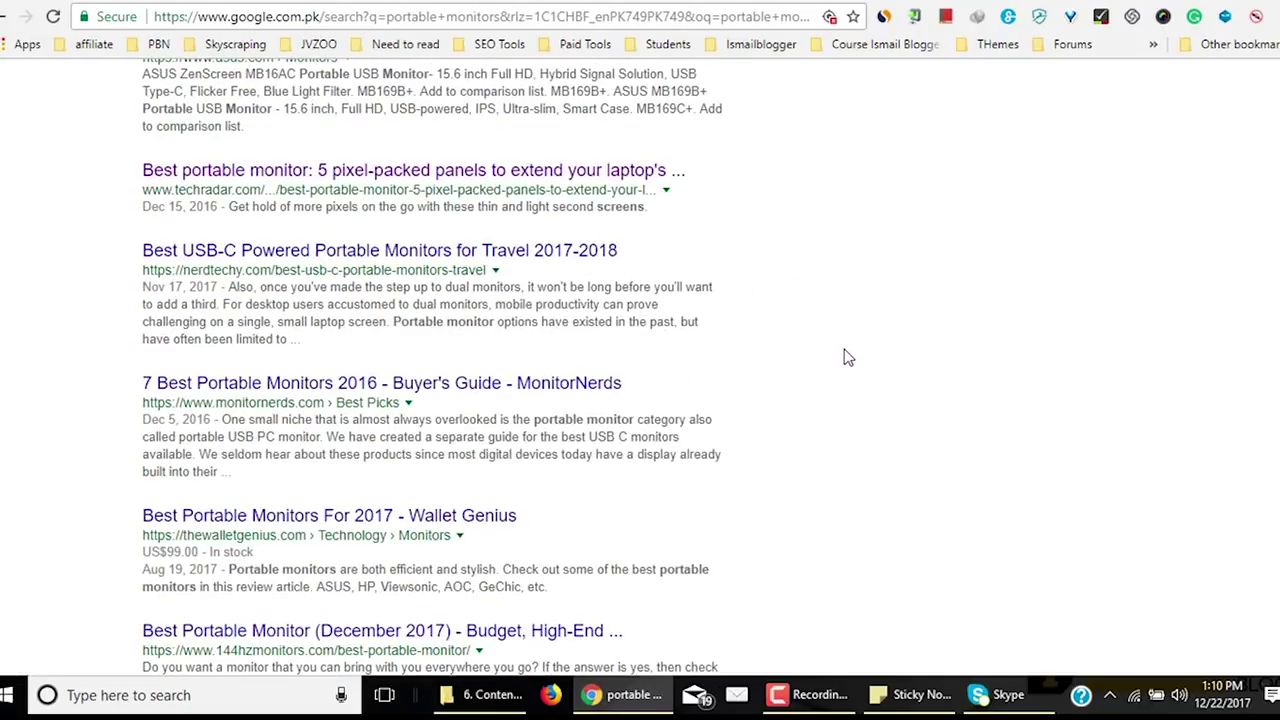
{"action": "left_click", "coordinate": [302, 1]}
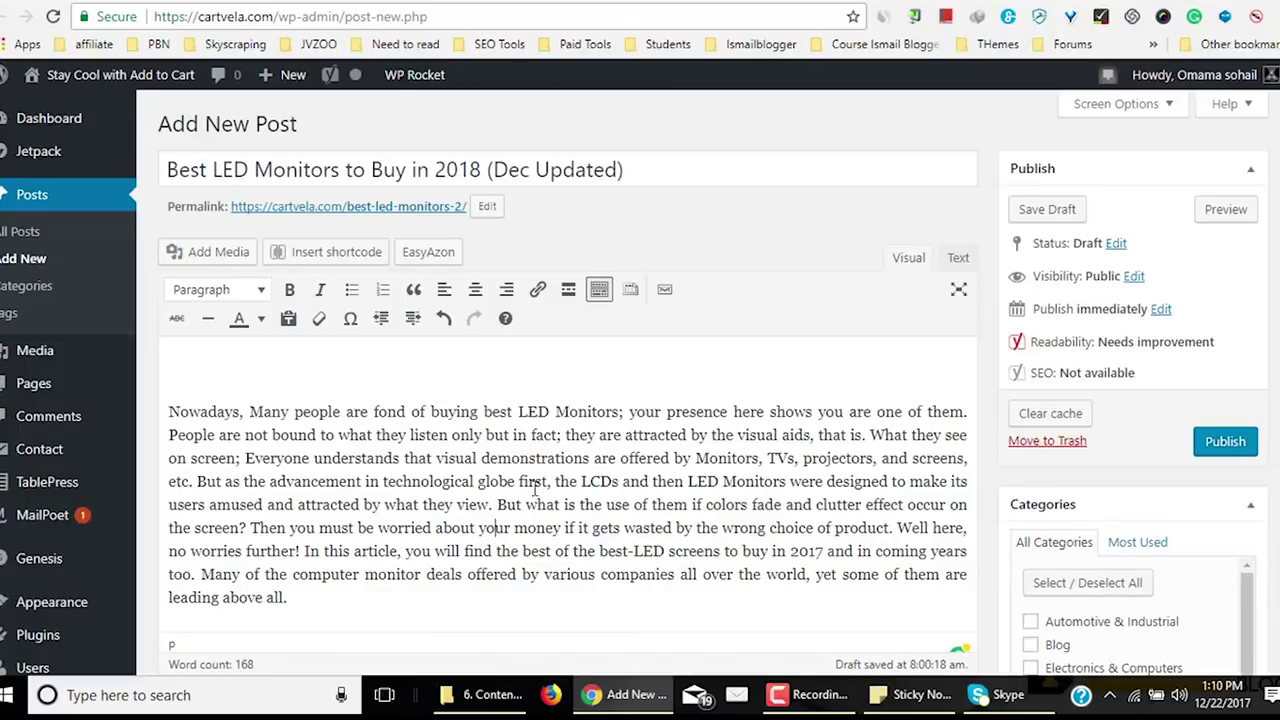
{"action": "left_click", "coordinate": [978, 3]}
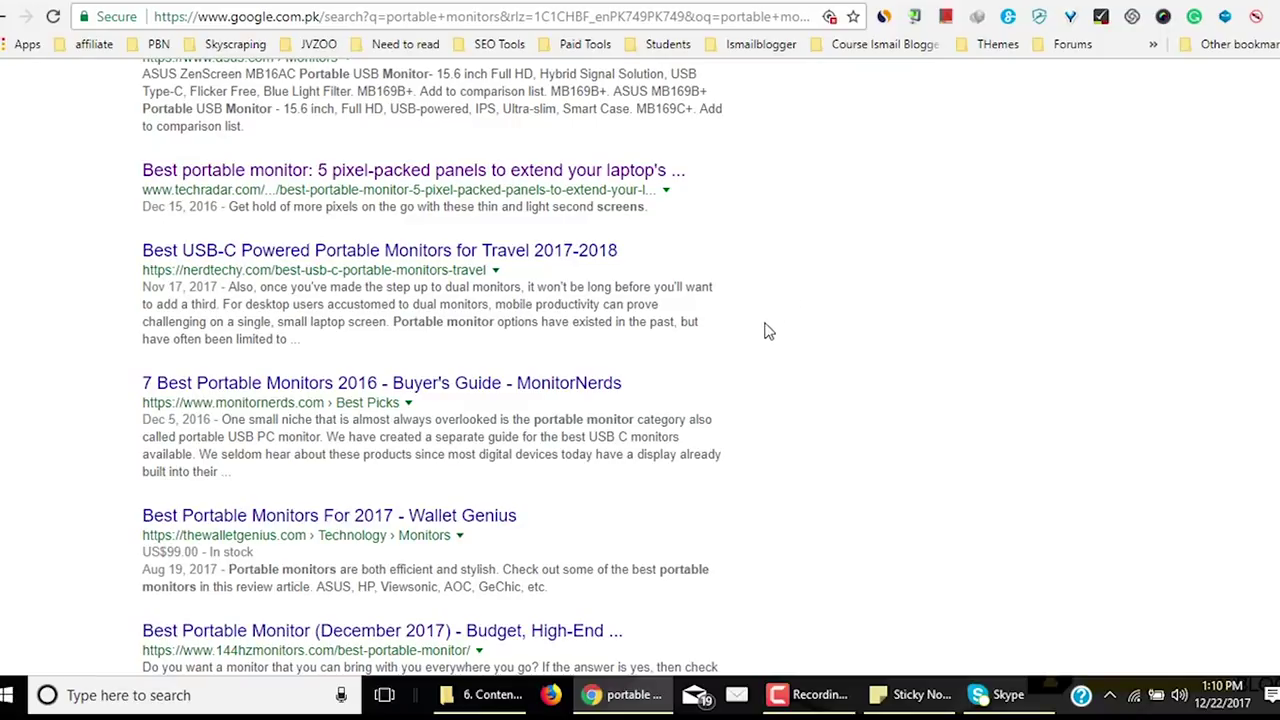
{"action": "scroll", "coordinate": [806, 329], "scroll_direction": "up", "scroll_amount": 6}
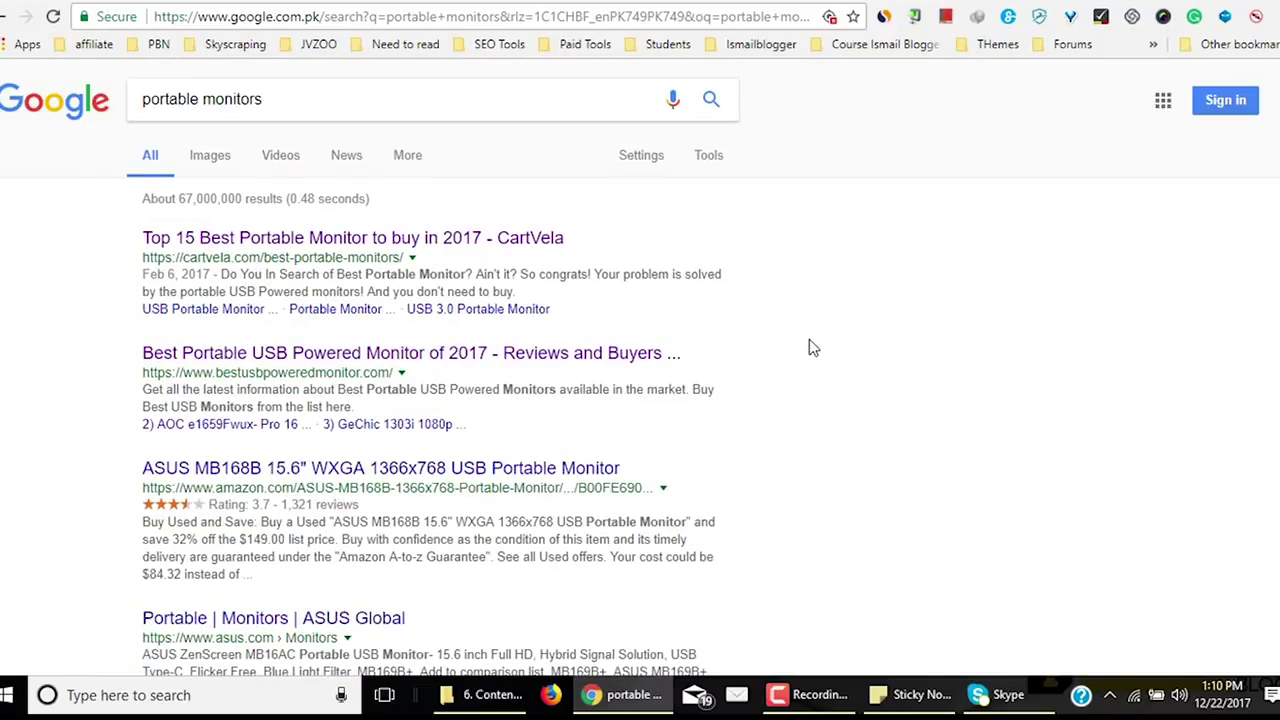
{"action": "scroll", "coordinate": [810, 340], "scroll_direction": "down", "scroll_amount": 3}
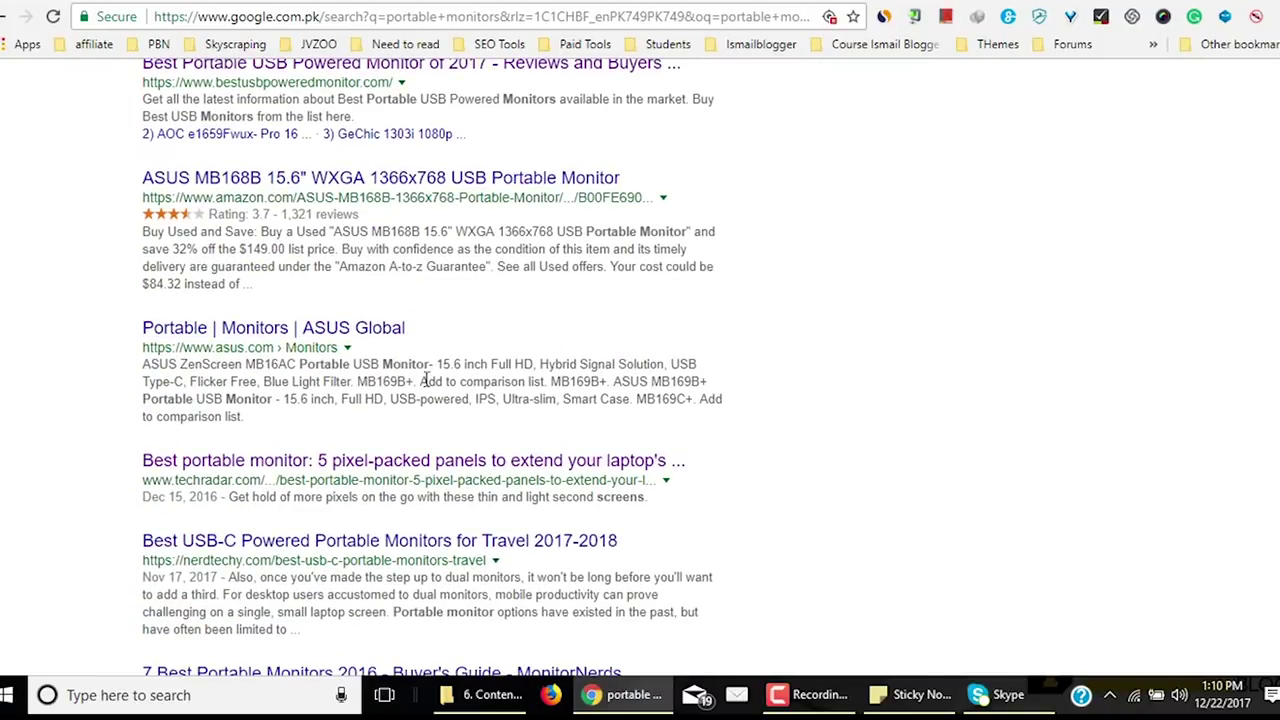
{"action": "scroll", "coordinate": [886, 451], "scroll_direction": "up", "scroll_amount": 3}
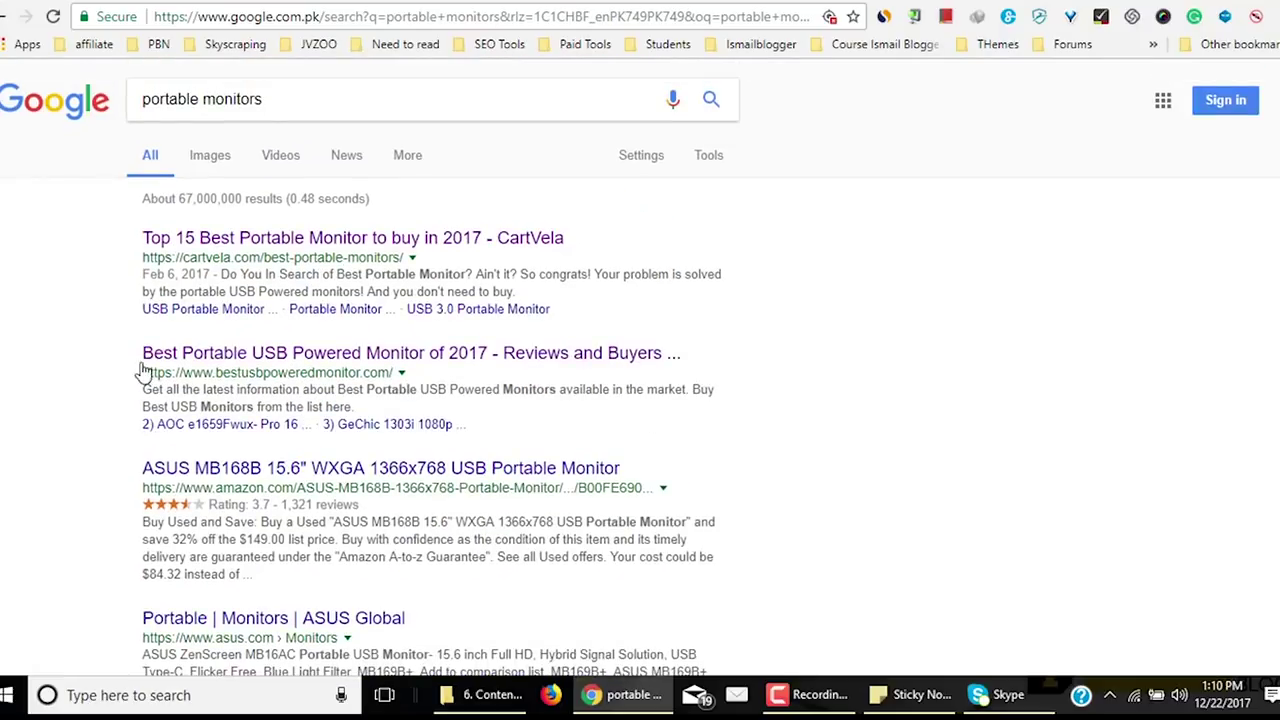
{"action": "scroll", "coordinate": [831, 451], "scroll_direction": "down", "scroll_amount": 3}
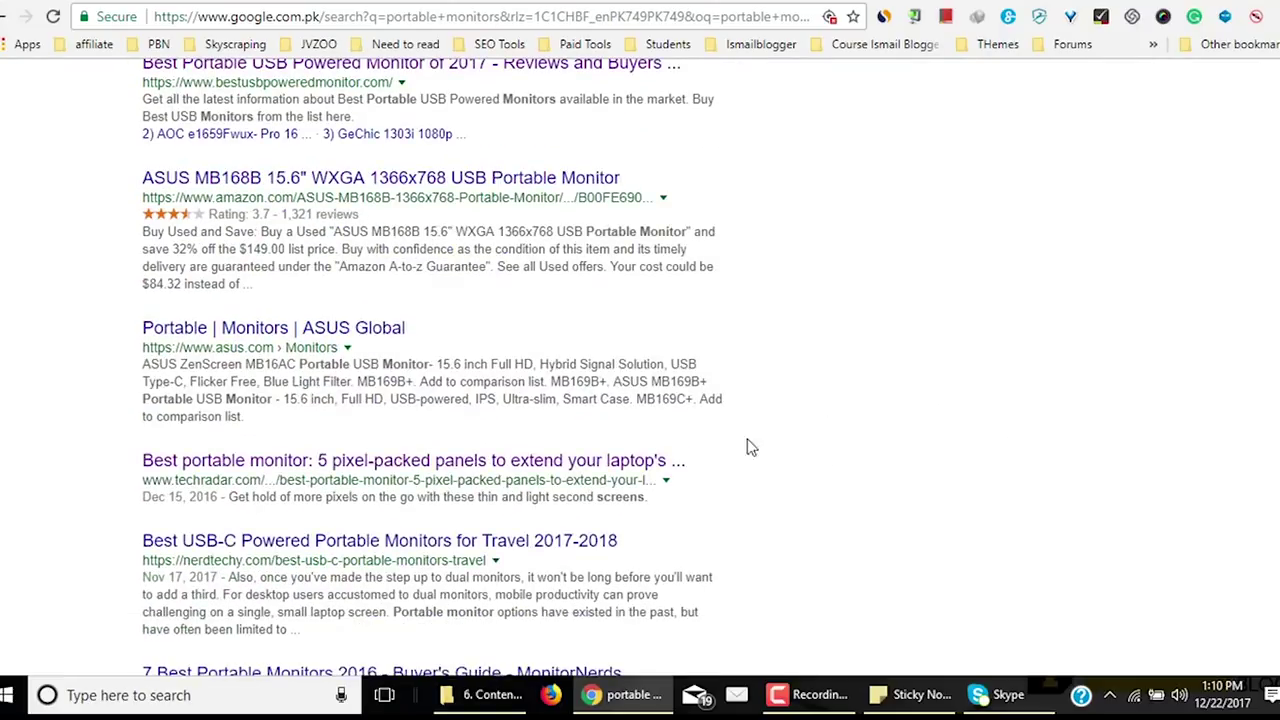
Open the TechRadar "Best portable monitor" and Wallet Genius "Best Portable Monitors For 2017" results in separate new tabs.
{"action": "right_click", "coordinate": [335, 461]}
{"action": "left_click", "coordinate": [549, 247]}
{"action": "scroll", "coordinate": [560, 471], "scroll_direction": "down", "scroll_amount": 3}
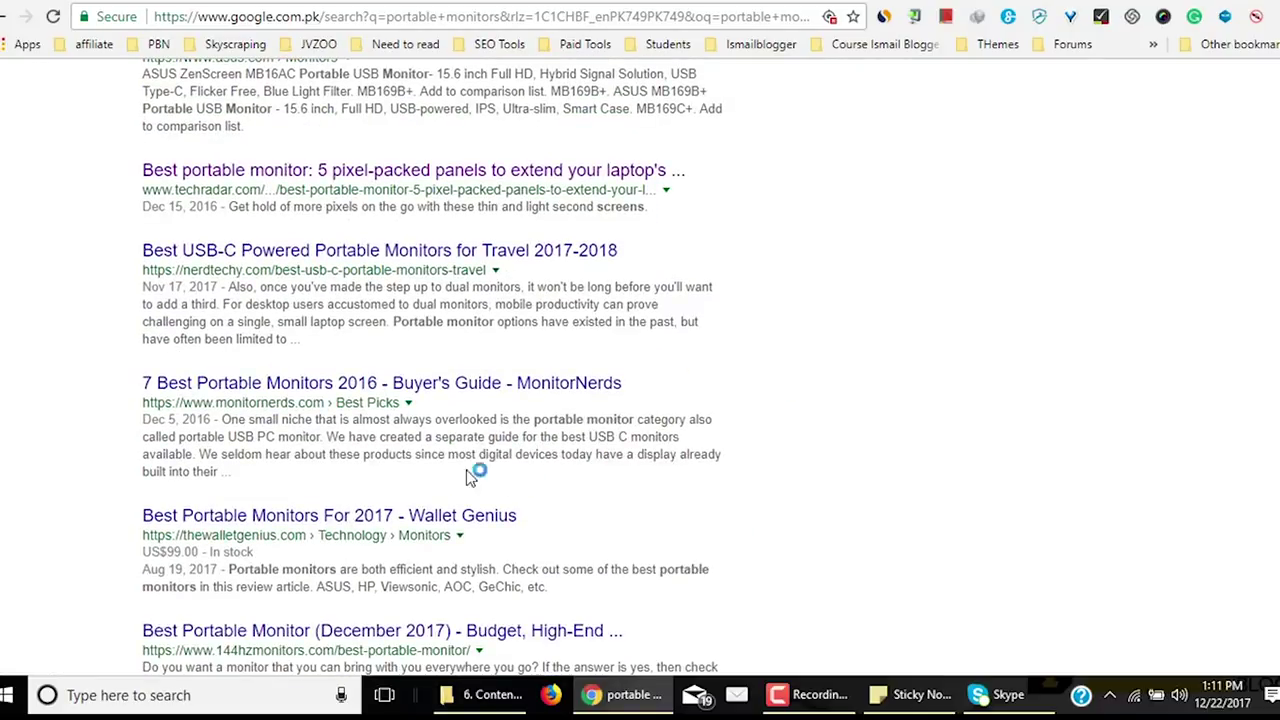
{"action": "right_click", "coordinate": [441, 519]}
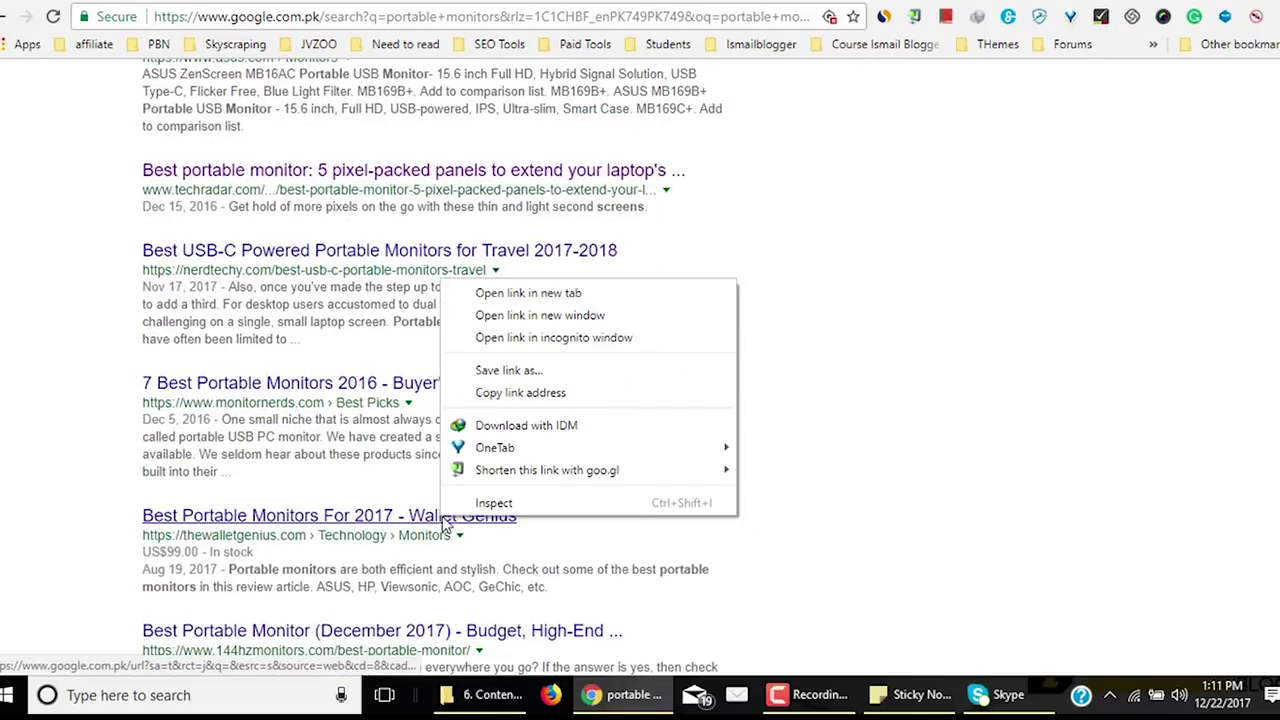
{"action": "left_click", "coordinate": [600, 293]}
{"action": "scroll", "coordinate": [424, 470], "scroll_direction": "down", "scroll_amount": 3}
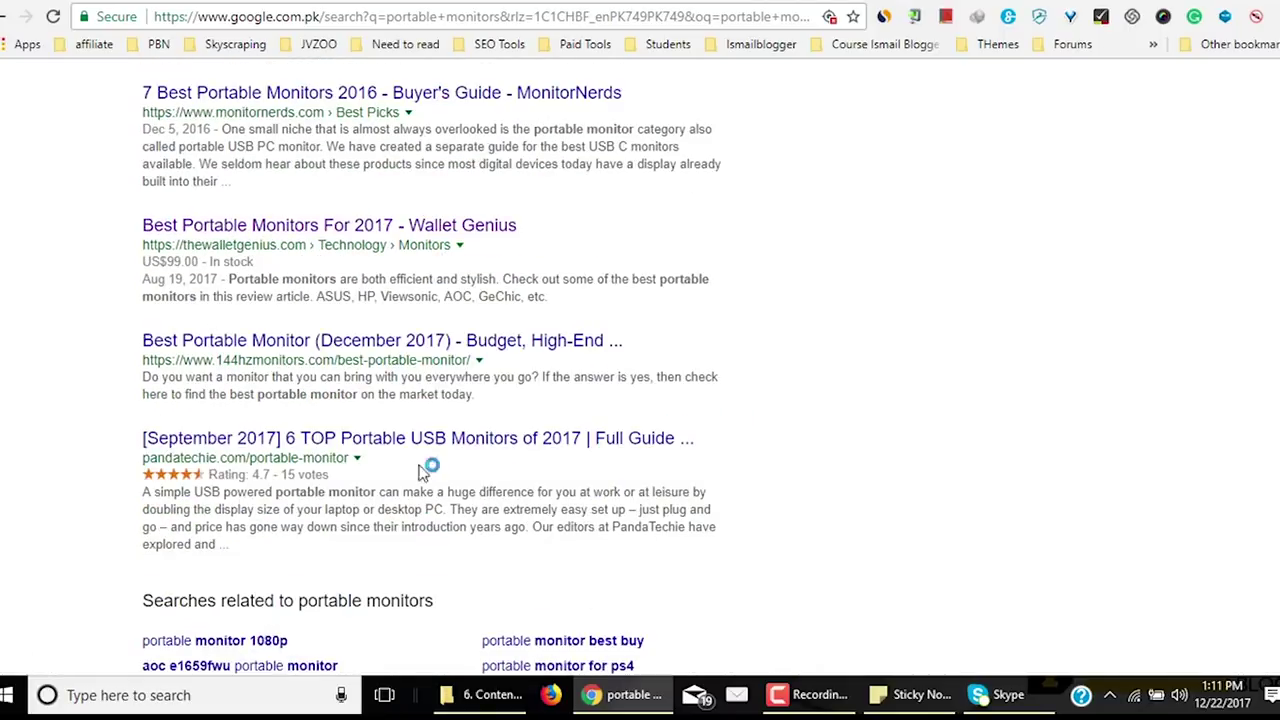
Switch to the TechRadar article and skim its first monitor entries, dismissing the Avast pop-up.
{"action": "left_click", "coordinate": [888, 8]}
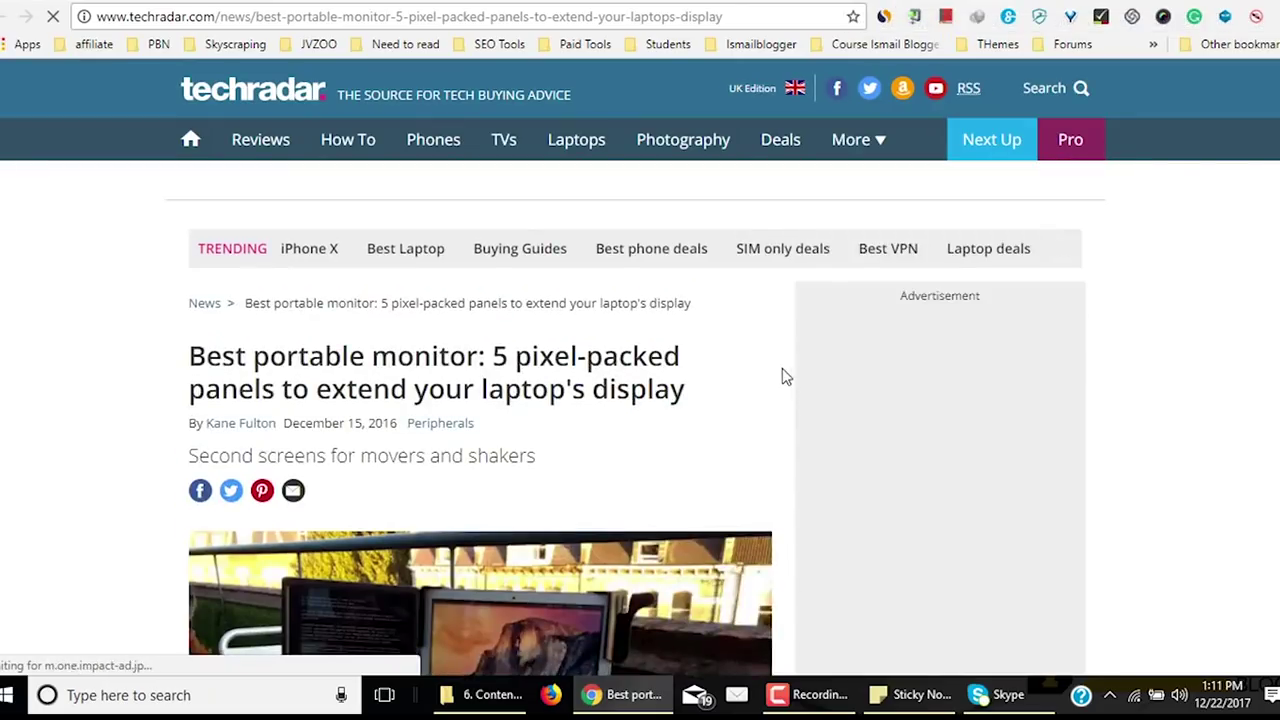
{"action": "scroll", "coordinate": [782, 370], "scroll_direction": "down", "scroll_amount": 8}
{"action": "scroll", "coordinate": [706, 335], "scroll_direction": "down", "scroll_amount": 10}
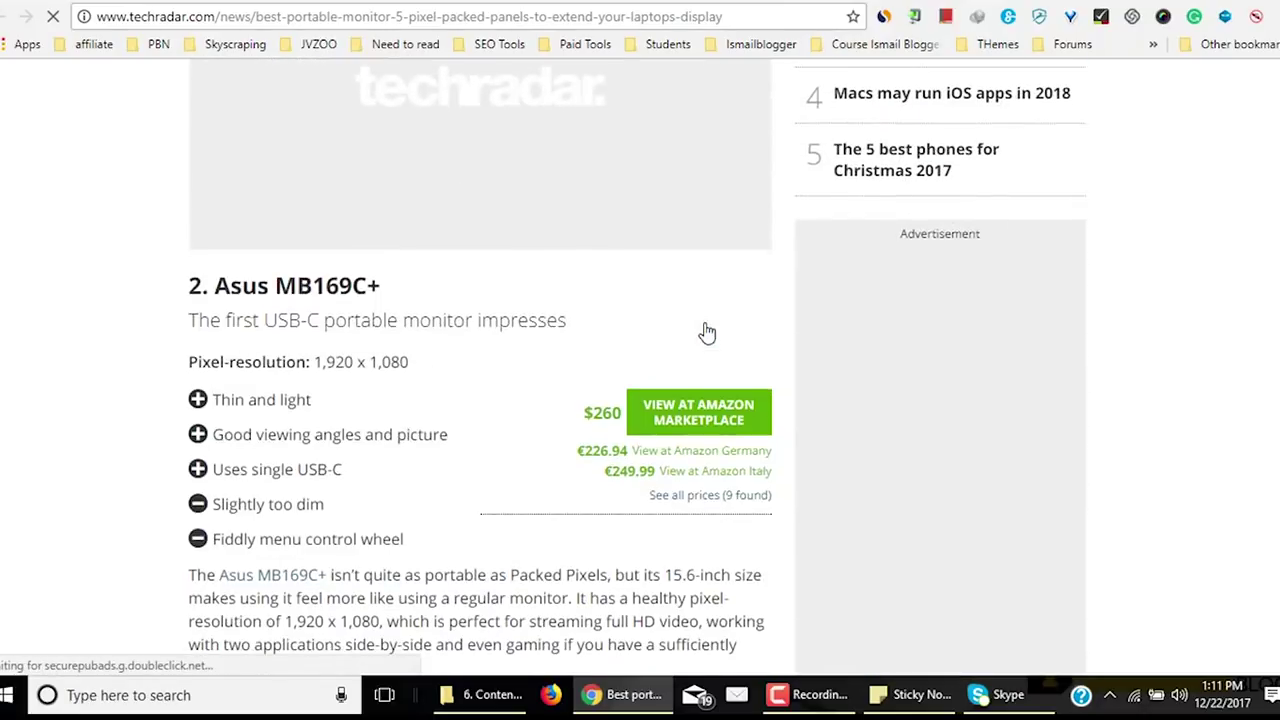
{"action": "scroll", "coordinate": [405, 319], "scroll_direction": "up", "scroll_amount": 4}
{"action": "scroll", "coordinate": [405, 319], "scroll_direction": "up", "scroll_amount": 2}
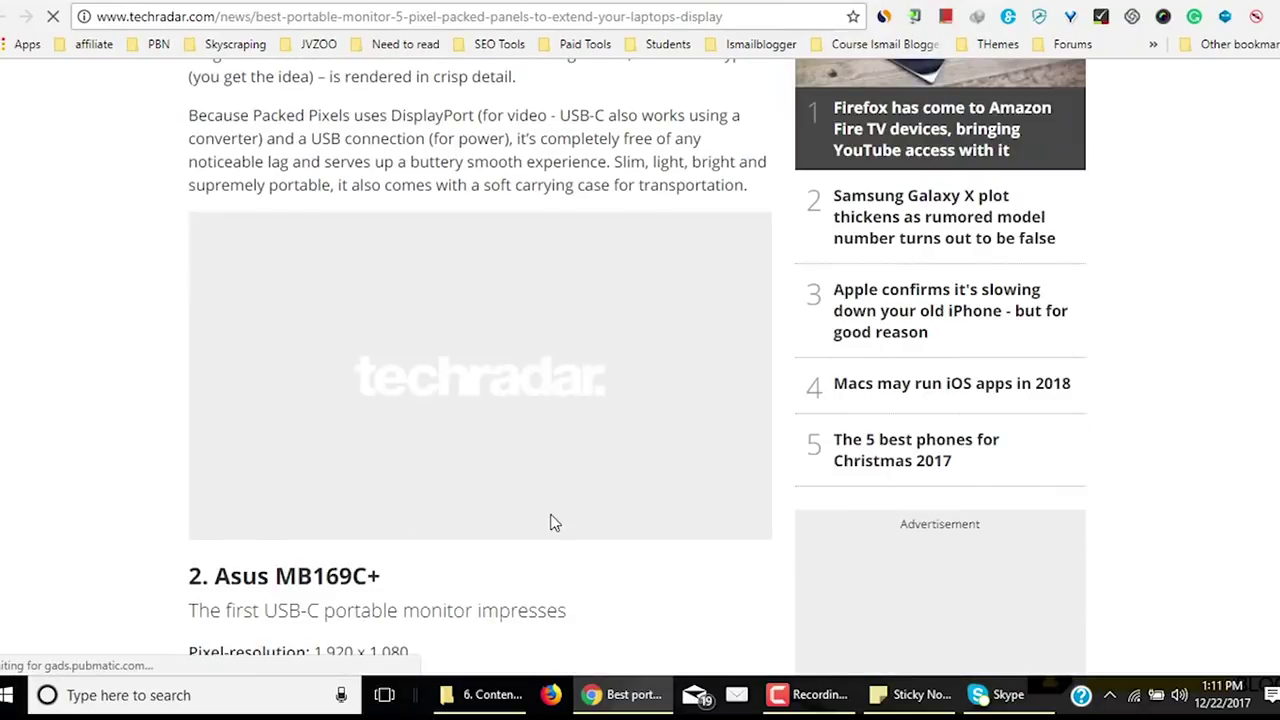
{"action": "scroll", "coordinate": [700, 551], "scroll_direction": "down", "scroll_amount": 4}
{"action": "scroll", "coordinate": [334, 337], "scroll_direction": "up", "scroll_amount": 1}
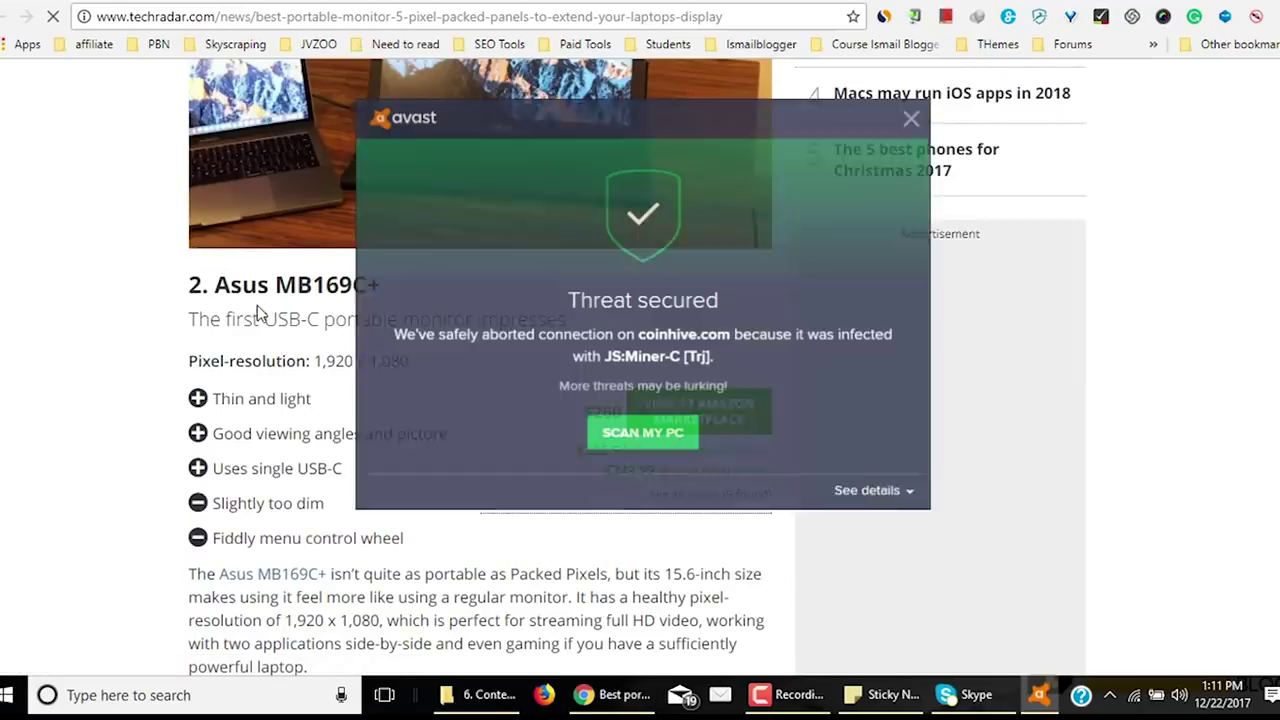
{"action": "left_click", "coordinate": [913, 117]}
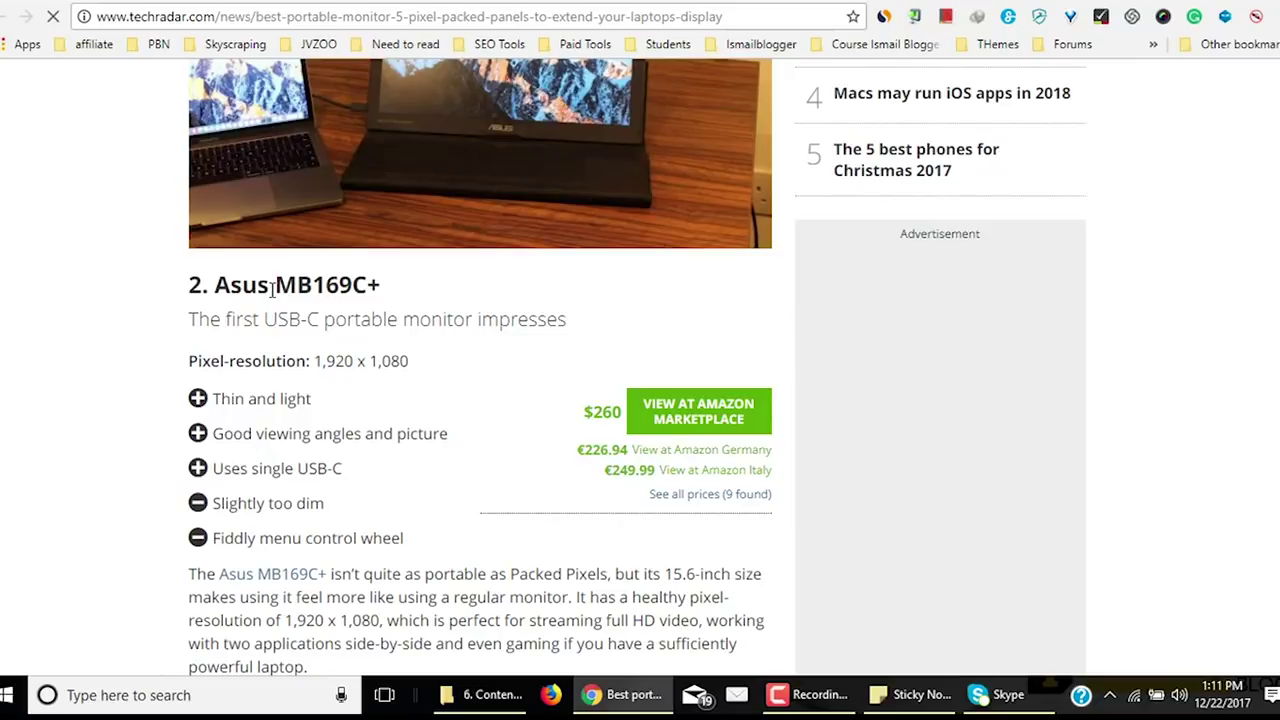
Examine the Gechic 1101P and Asus MB169C+ entries in the TechRadar article, highlighting the Asus MB169C+ heading.
{"action": "scroll", "coordinate": [466, 323], "scroll_direction": "down", "scroll_amount": 8}
{"action": "scroll", "coordinate": [462, 325], "scroll_direction": "down", "scroll_amount": 2}
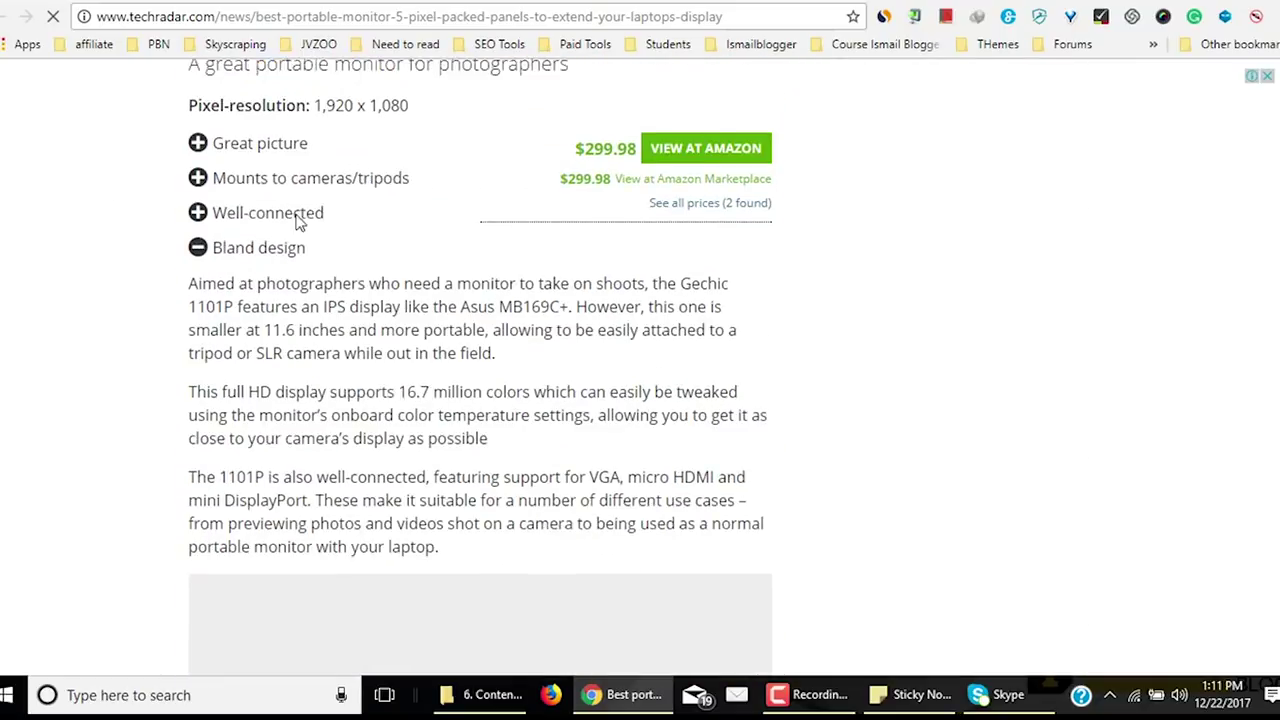
{"action": "scroll", "coordinate": [380, 543], "scroll_direction": "up", "scroll_amount": 5}
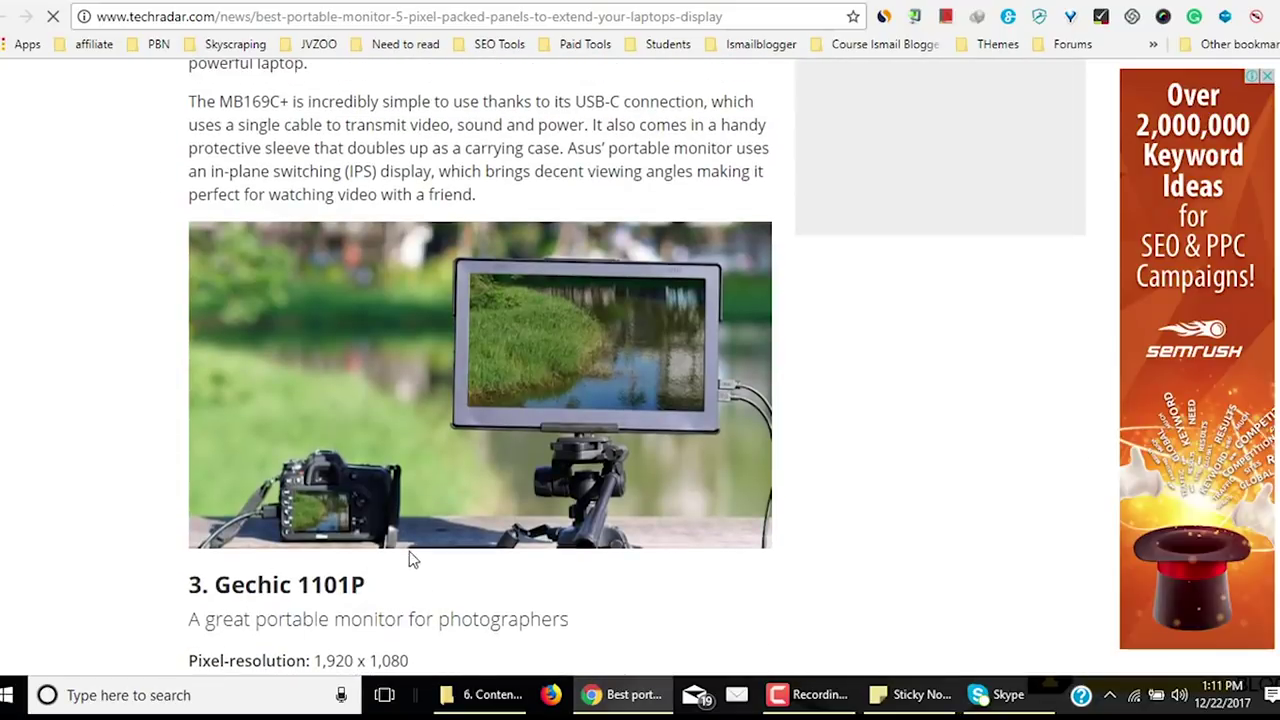
{"action": "scroll", "coordinate": [415, 563], "scroll_direction": "up", "scroll_amount": 9}
{"action": "scroll", "coordinate": [326, 296], "scroll_direction": "down", "scroll_amount": 3}
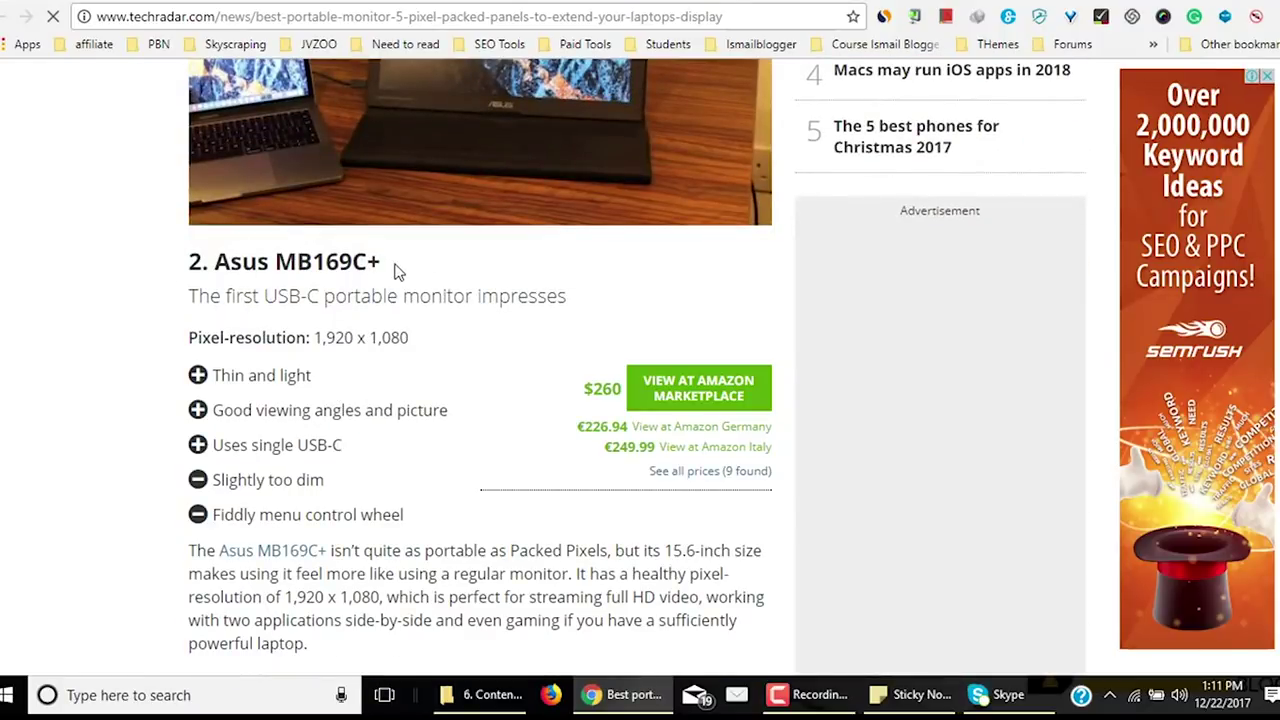
{"action": "left_click_drag", "start_coordinate": [376, 262], "coordinate": [203, 262]}
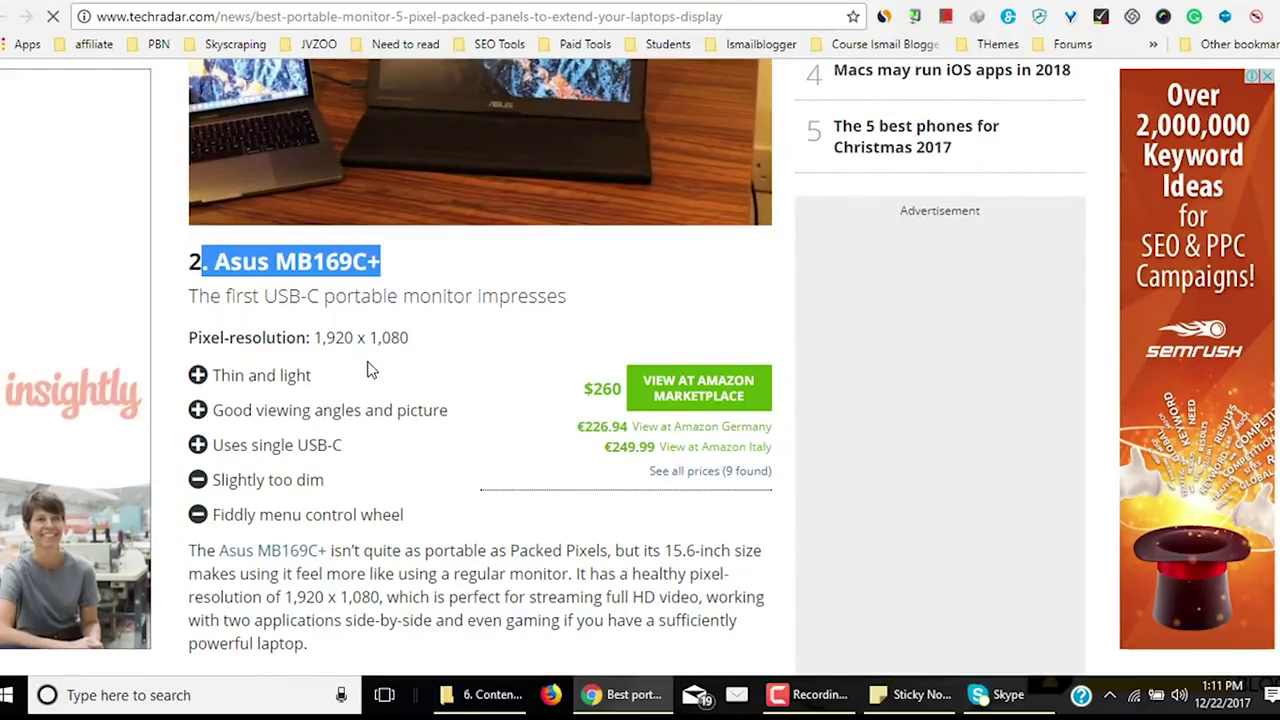
Look through TechRadar's full list of five portable monitors, from Packed Pixels to the AOC E1759FWU.
{"action": "scroll", "coordinate": [514, 366], "scroll_direction": "up", "scroll_amount": 10}
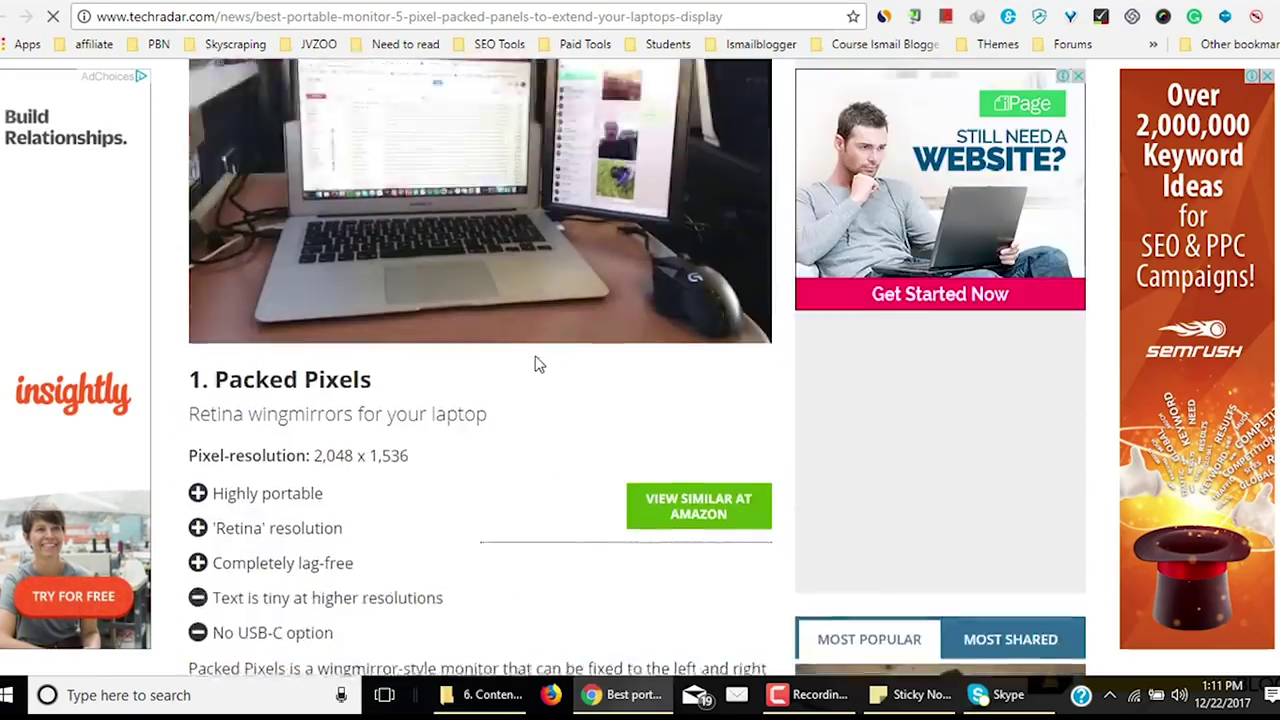
{"action": "scroll", "coordinate": [535, 363], "scroll_direction": "up", "scroll_amount": 10}
{"action": "scroll", "coordinate": [586, 394], "scroll_direction": "down", "scroll_amount": 8}
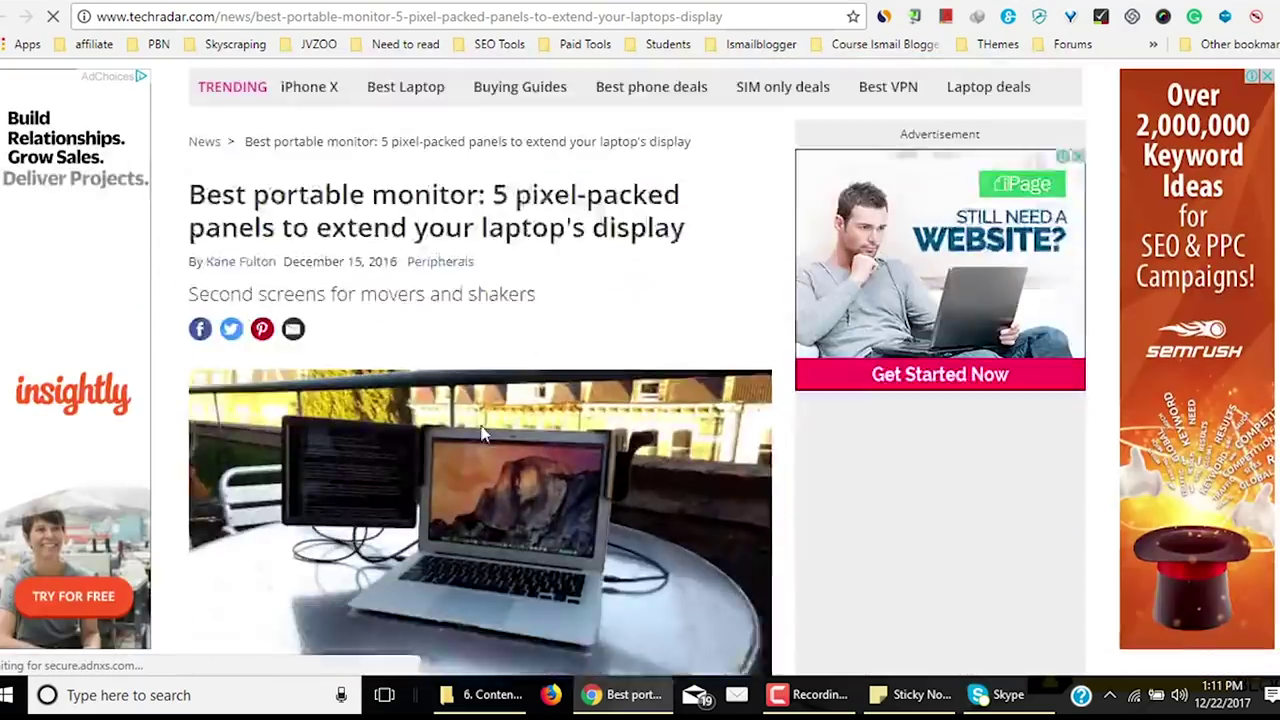
{"action": "scroll", "coordinate": [487, 414], "scroll_direction": "down", "scroll_amount": 15}
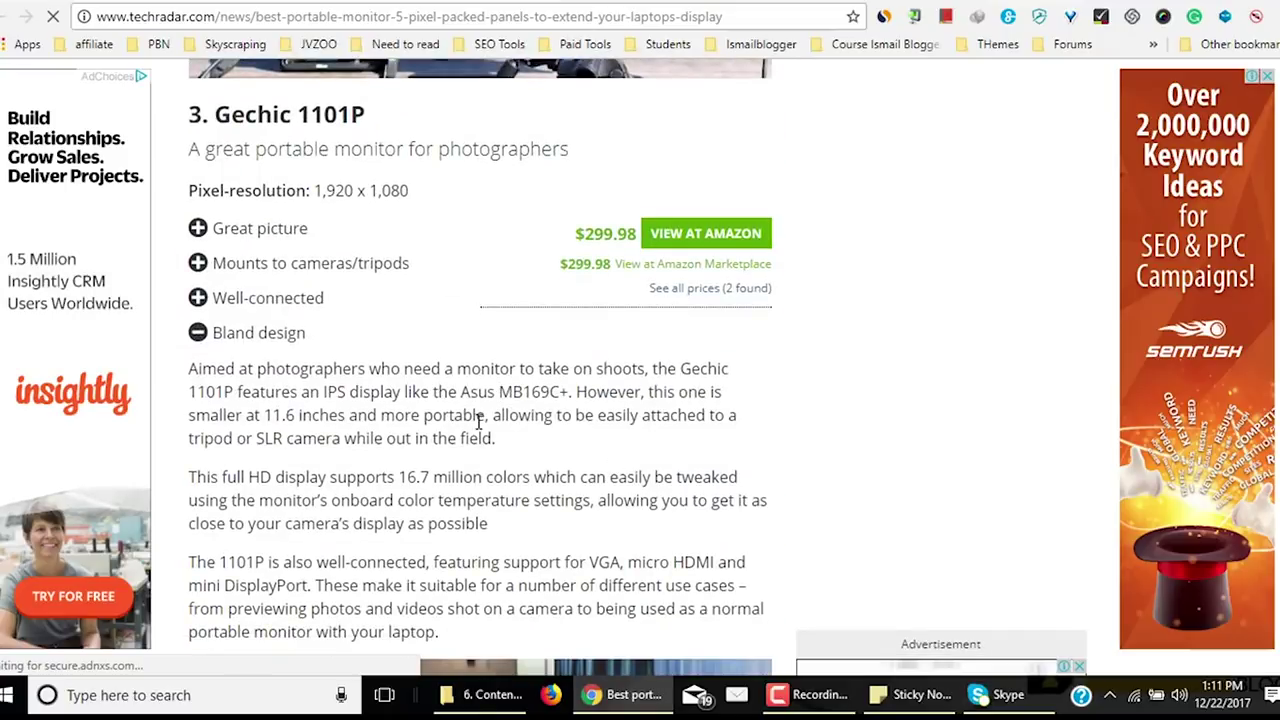
{"action": "scroll", "coordinate": [478, 420], "scroll_direction": "down", "scroll_amount": 12}
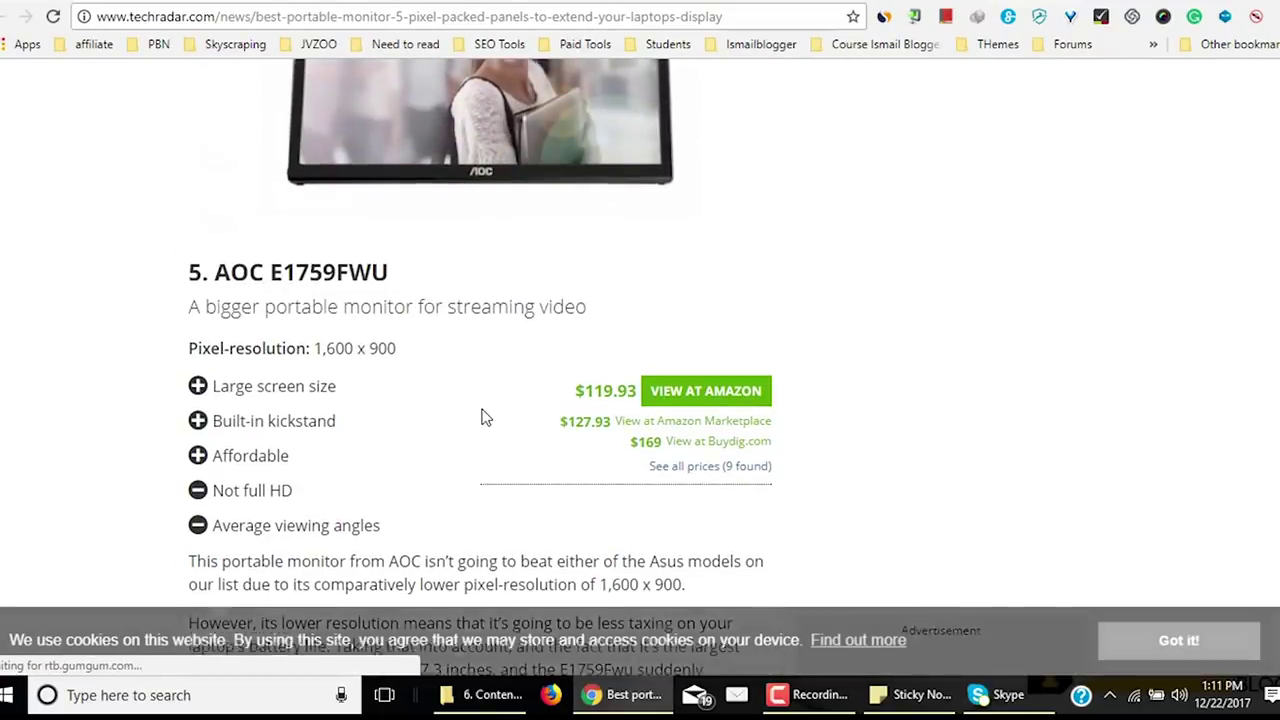
{"action": "scroll", "coordinate": [483, 411], "scroll_direction": "up", "scroll_amount": 4}
{"action": "scroll", "coordinate": [483, 411], "scroll_direction": "up", "scroll_amount": 5}
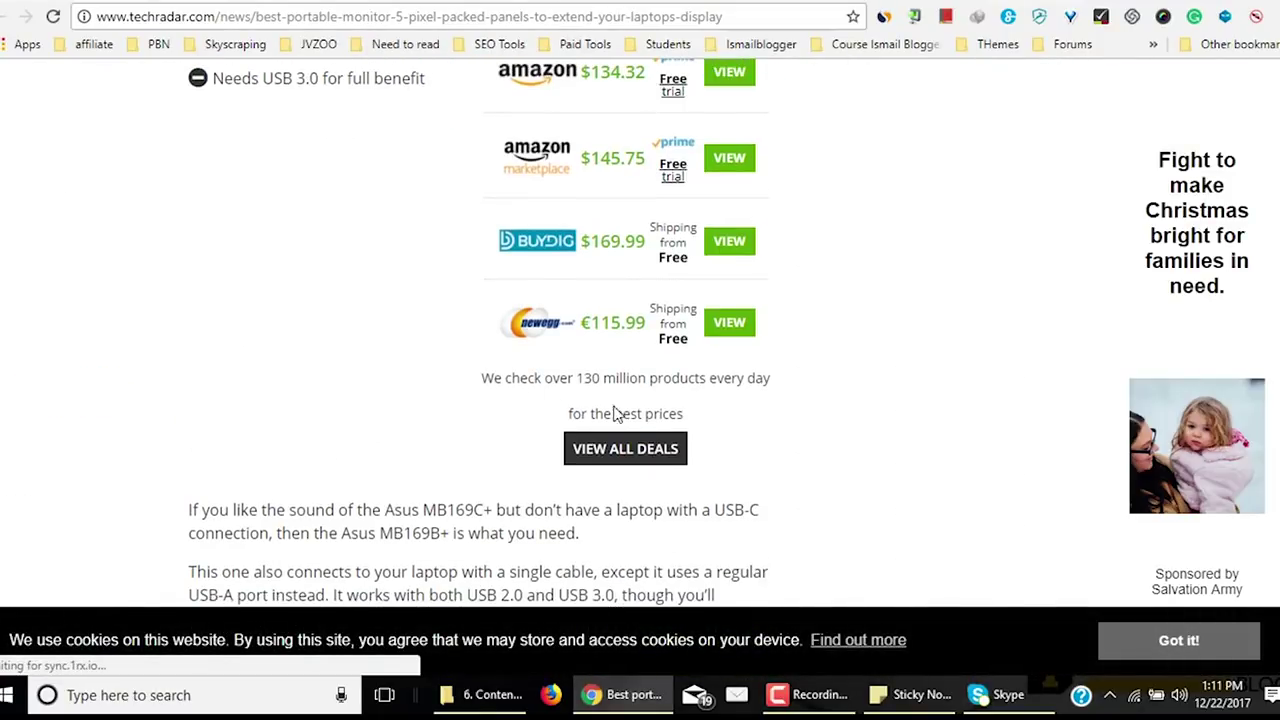
Switch to the Wallet Genius article and examine its "My Picks" table comparing resolution, size, weight and price.
{"action": "key", "text": "ctrl+Tab"}
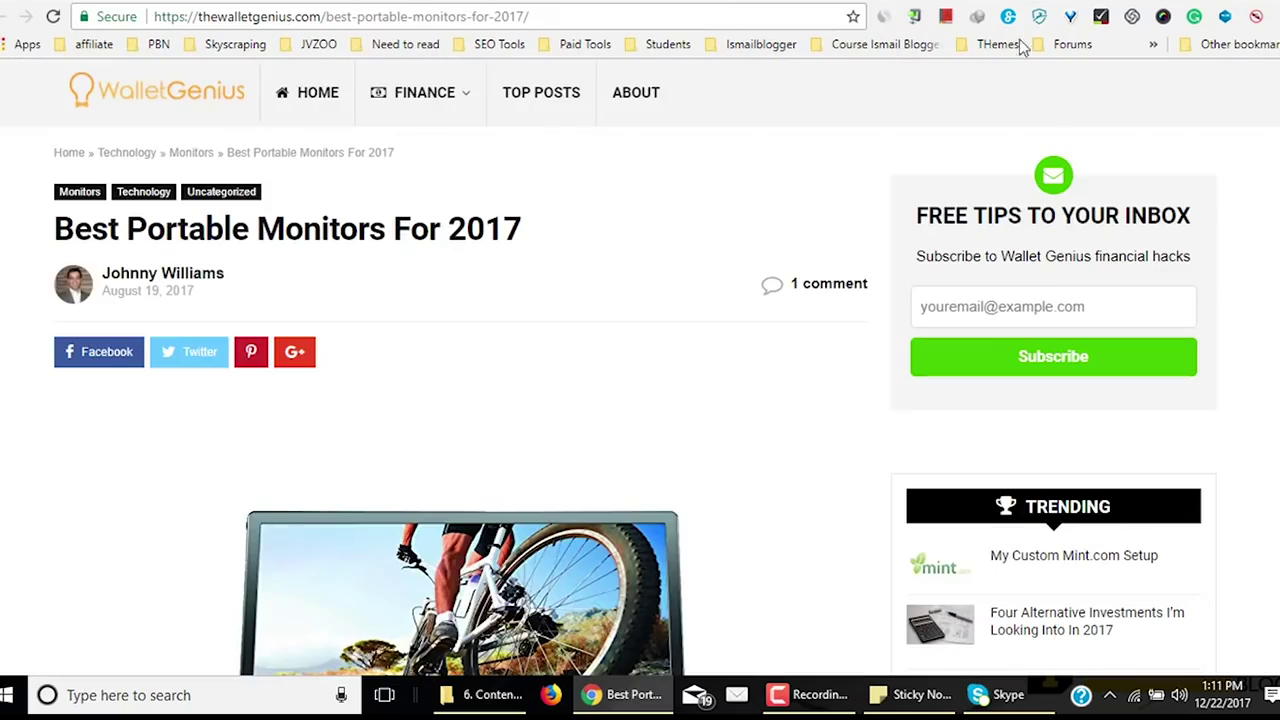
{"action": "scroll", "coordinate": [527, 405], "scroll_direction": "down", "scroll_amount": 18}
{"action": "scroll", "coordinate": [523, 391], "scroll_direction": "up", "scroll_amount": 4}
{"action": "scroll", "coordinate": [490, 460], "scroll_direction": "down", "scroll_amount": 5}
{"action": "scroll", "coordinate": [180, 286], "scroll_direction": "up", "scroll_amount": 3}
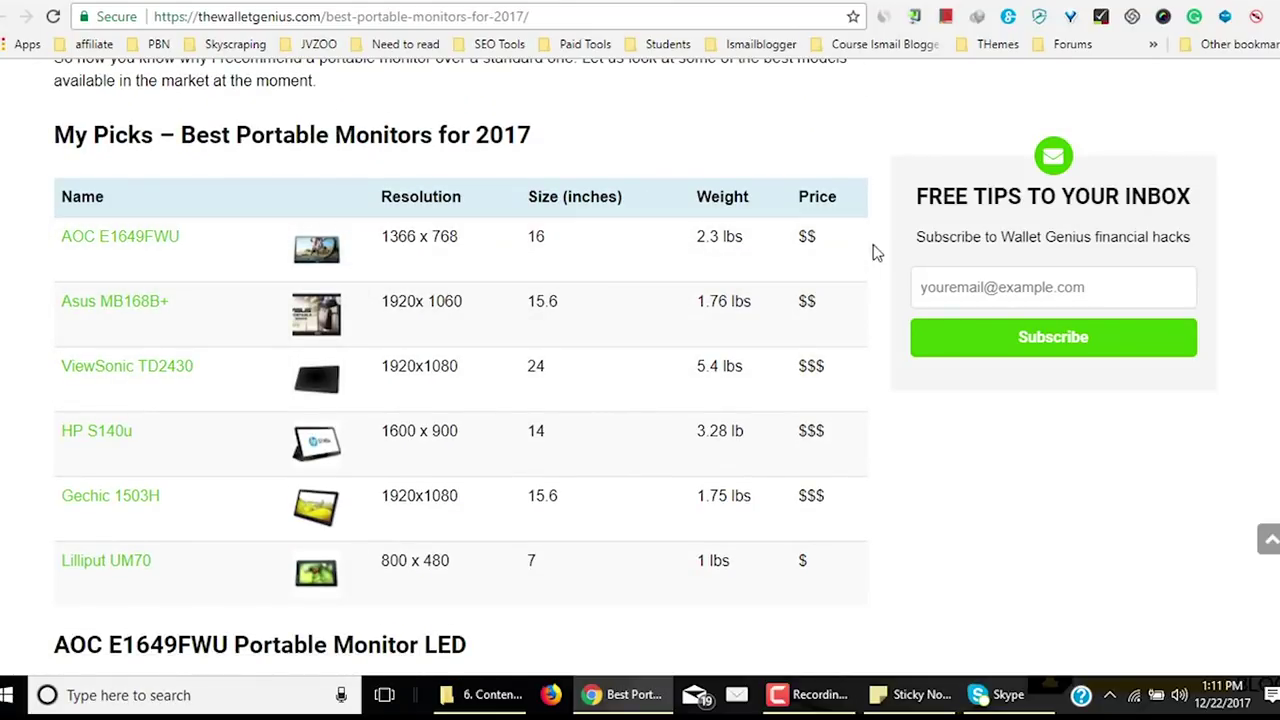
{"action": "scroll", "coordinate": [366, 321], "scroll_direction": "down", "scroll_amount": 1}
{"action": "scroll", "coordinate": [366, 321], "scroll_direction": "down", "scroll_amount": 10}
{"action": "scroll", "coordinate": [180, 288], "scroll_direction": "up", "scroll_amount": 7}
{"action": "scroll", "coordinate": [180, 288], "scroll_direction": "up", "scroll_amount": 6}
{"action": "scroll", "coordinate": [114, 418], "scroll_direction": "down", "scroll_amount": 3}
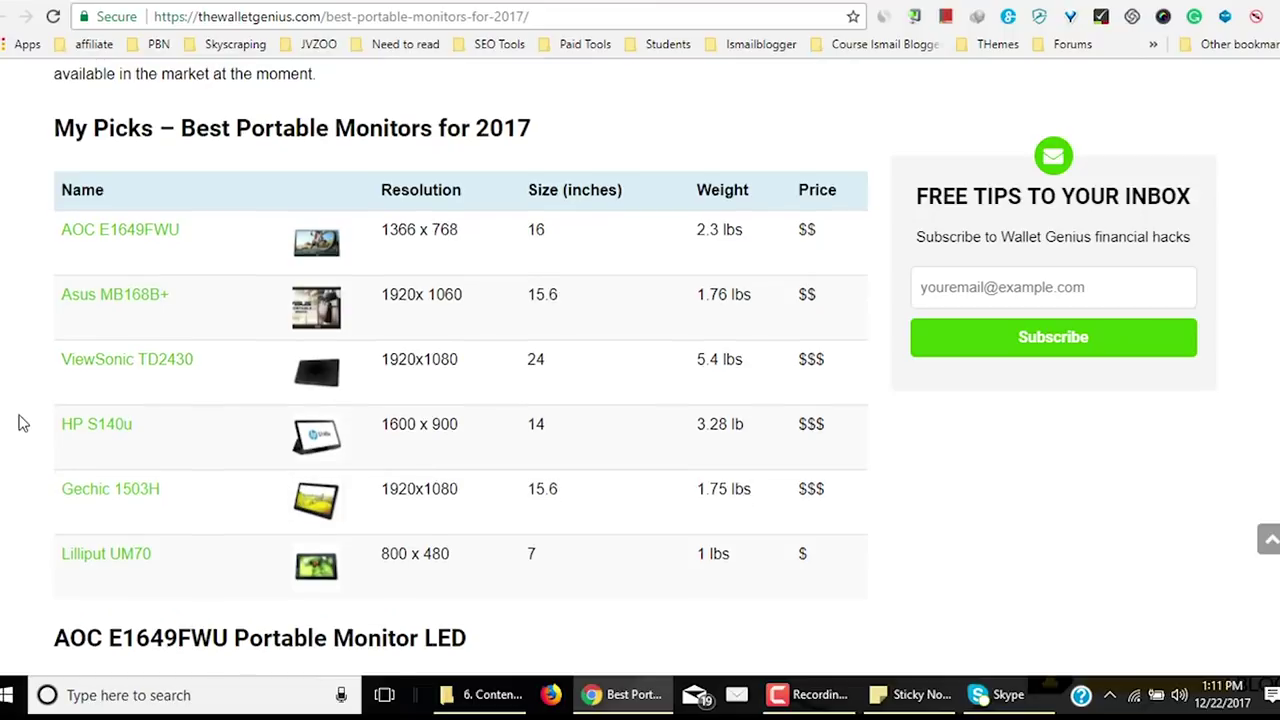
Examine the Asus MB168B+ review in the Wallet Genius article, including its description, pros and cons.
{"action": "scroll", "coordinate": [25, 412], "scroll_direction": "down", "scroll_amount": 3}
{"action": "scroll", "coordinate": [25, 412], "scroll_direction": "down", "scroll_amount": 18}
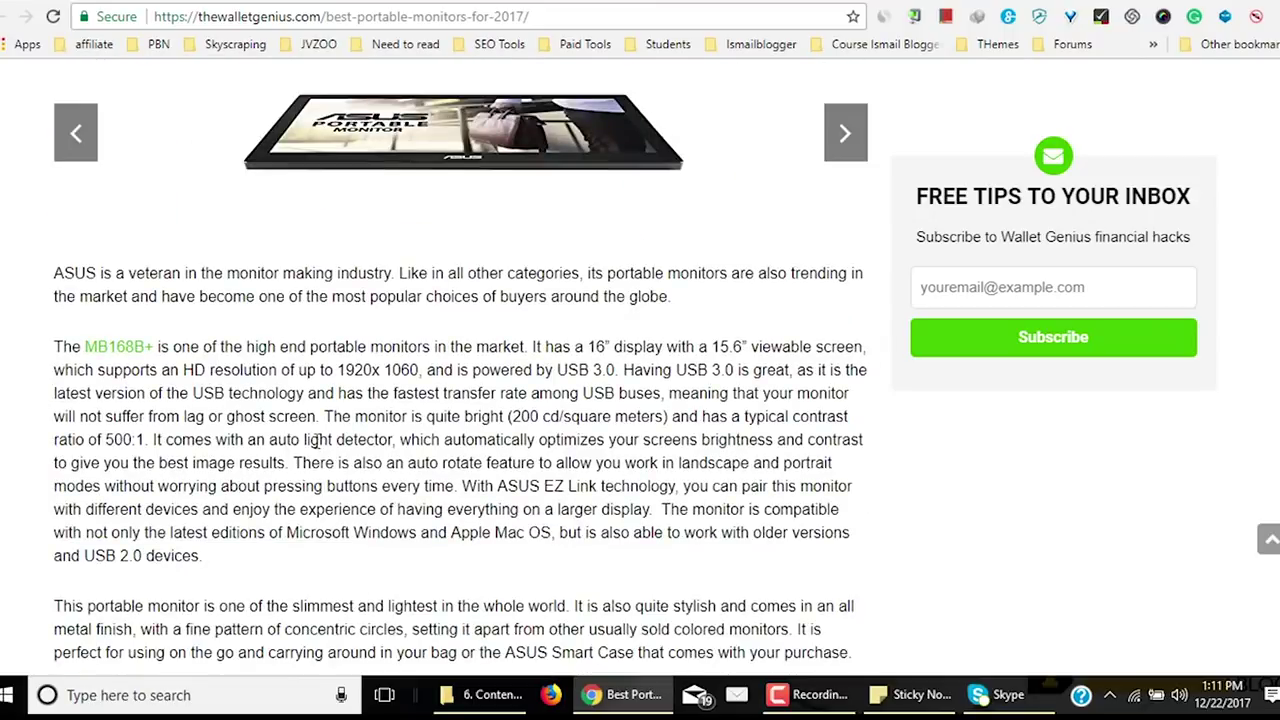
{"action": "scroll", "coordinate": [200, 420], "scroll_direction": "down", "scroll_amount": 6}
{"action": "scroll", "coordinate": [189, 409], "scroll_direction": "up", "scroll_amount": 9}
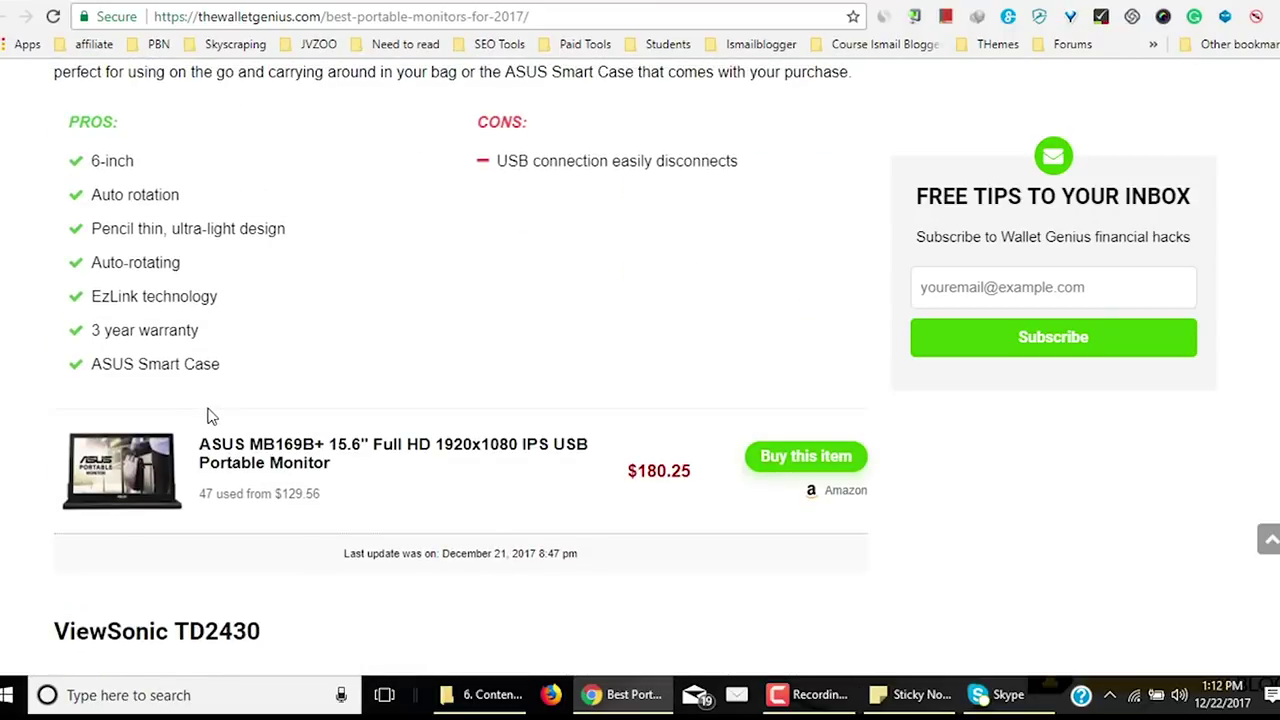
{"action": "scroll", "coordinate": [189, 338], "scroll_direction": "down", "scroll_amount": 6}
{"action": "left_click_drag", "start_coordinate": [248, 368], "coordinate": [528, 200]}
{"action": "left_click", "coordinate": [510, 222]}
{"action": "scroll", "coordinate": [557, 314], "scroll_direction": "up", "scroll_amount": 6}
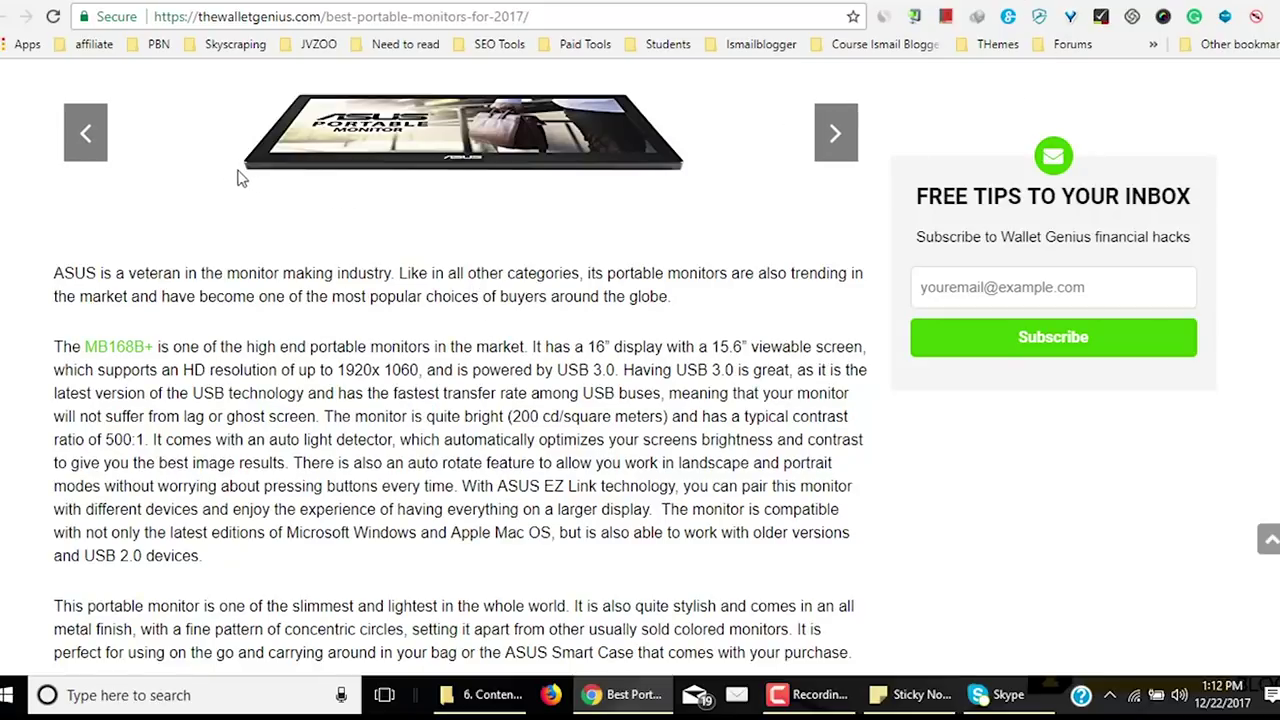
Check the AOC monitor's pros and cons in the Wallet Genius article and look over Amazon's portable monitor results.
{"action": "scroll", "coordinate": [566, 338], "scroll_direction": "up", "scroll_amount": 9}
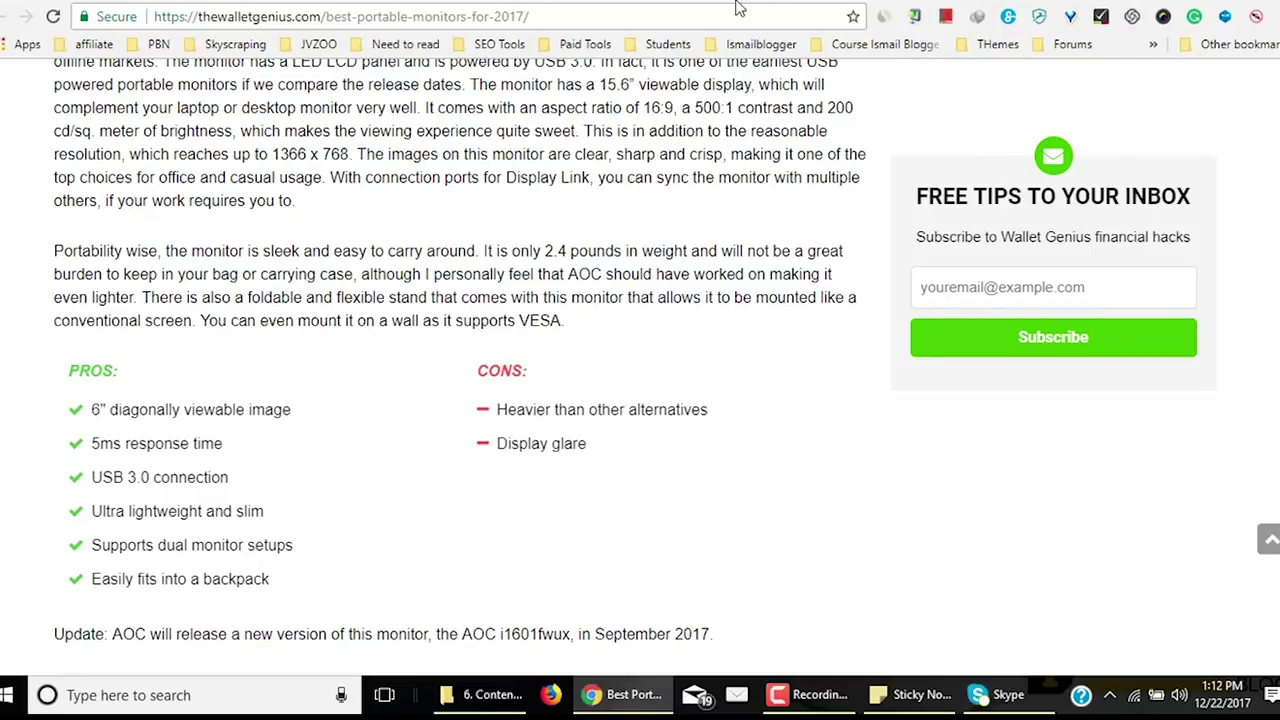
{"action": "key", "text": "ctrl+Tab"}
{"action": "scroll", "coordinate": [596, 318], "scroll_direction": "down", "scroll_amount": 8}
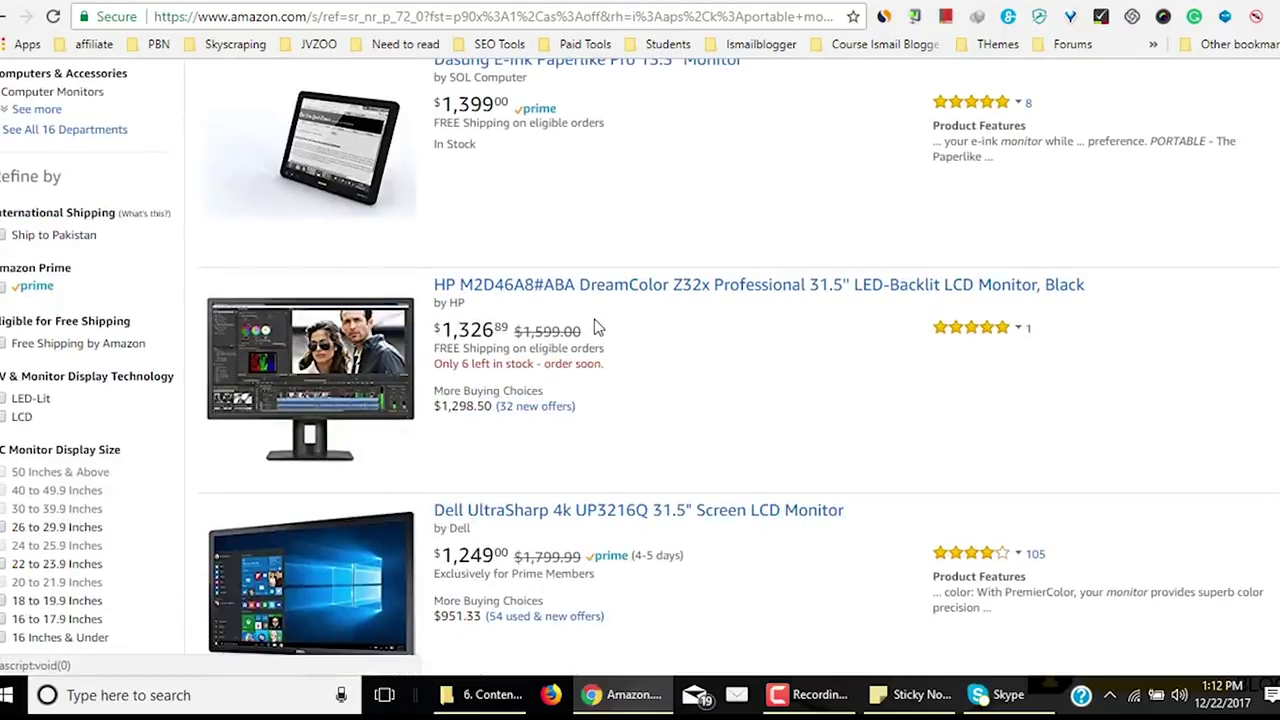
{"action": "scroll", "coordinate": [596, 319], "scroll_direction": "up", "scroll_amount": 3}
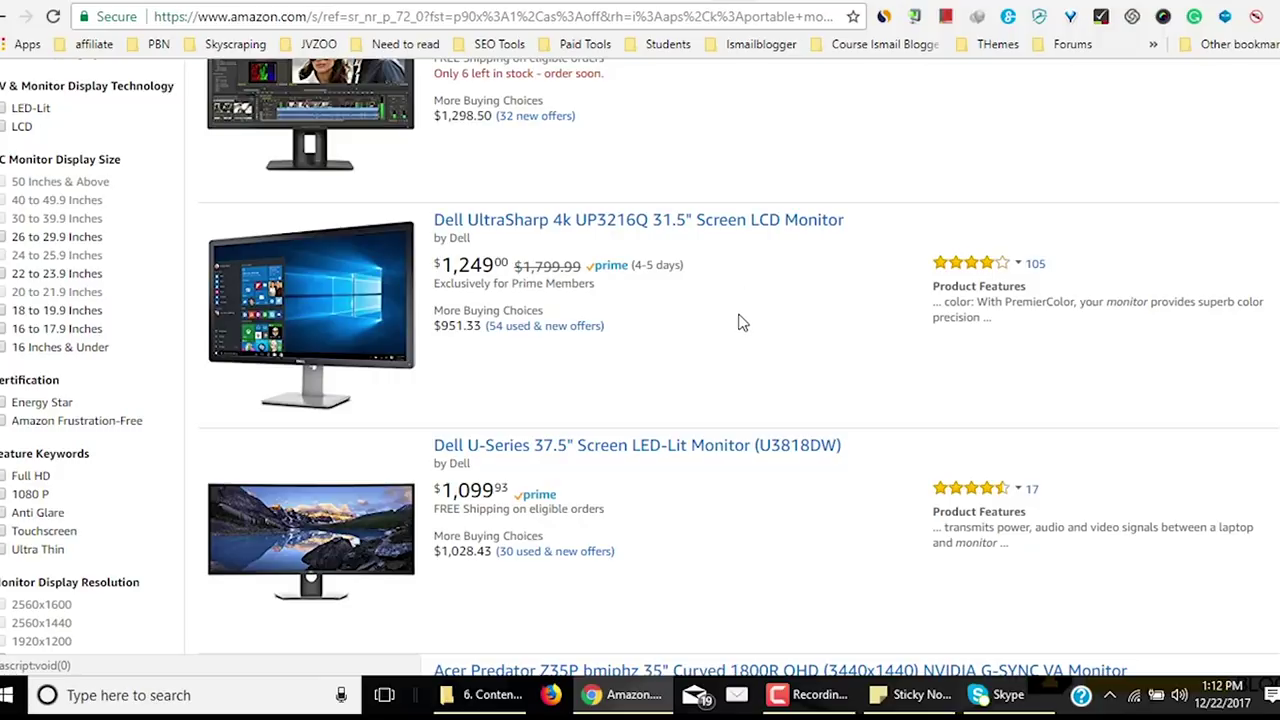
Dismiss the newsletter pop-up in the TechRadar article and review entries 4 to 2, highlighting the Asus MB169C+ heading.
{"action": "key", "text": "alt+Left"}
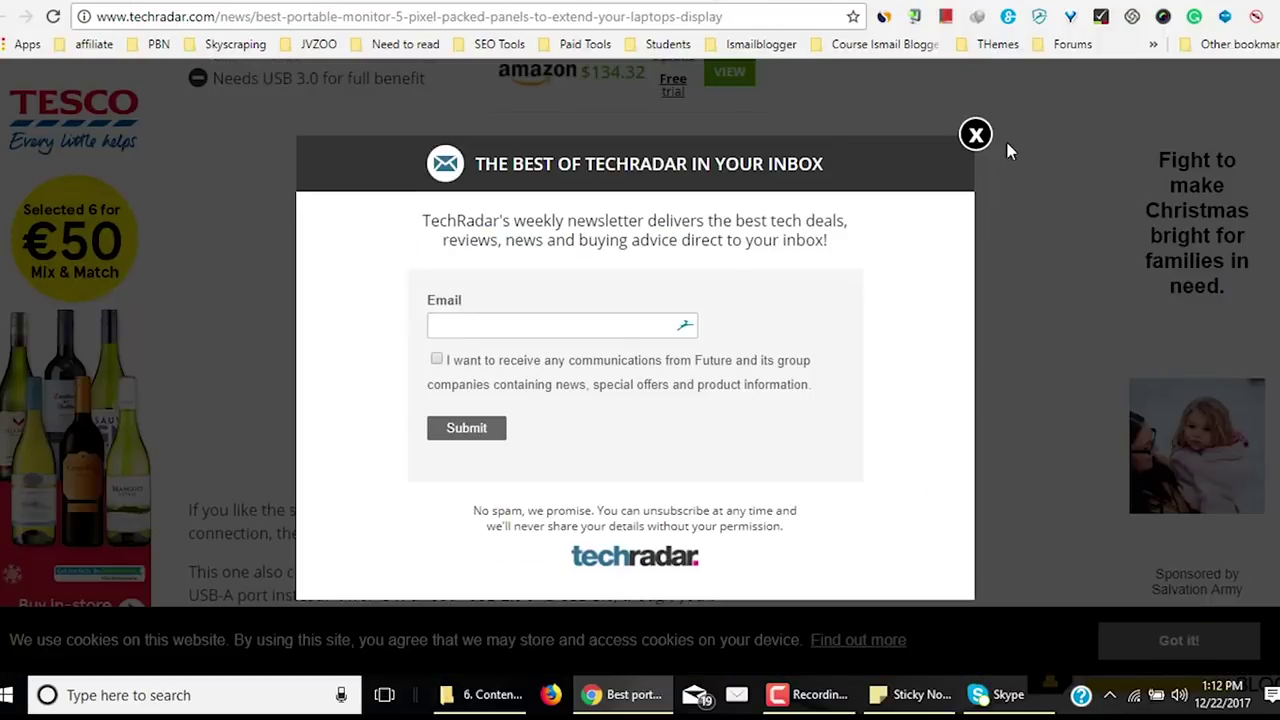
{"action": "left_click", "coordinate": [975, 134]}
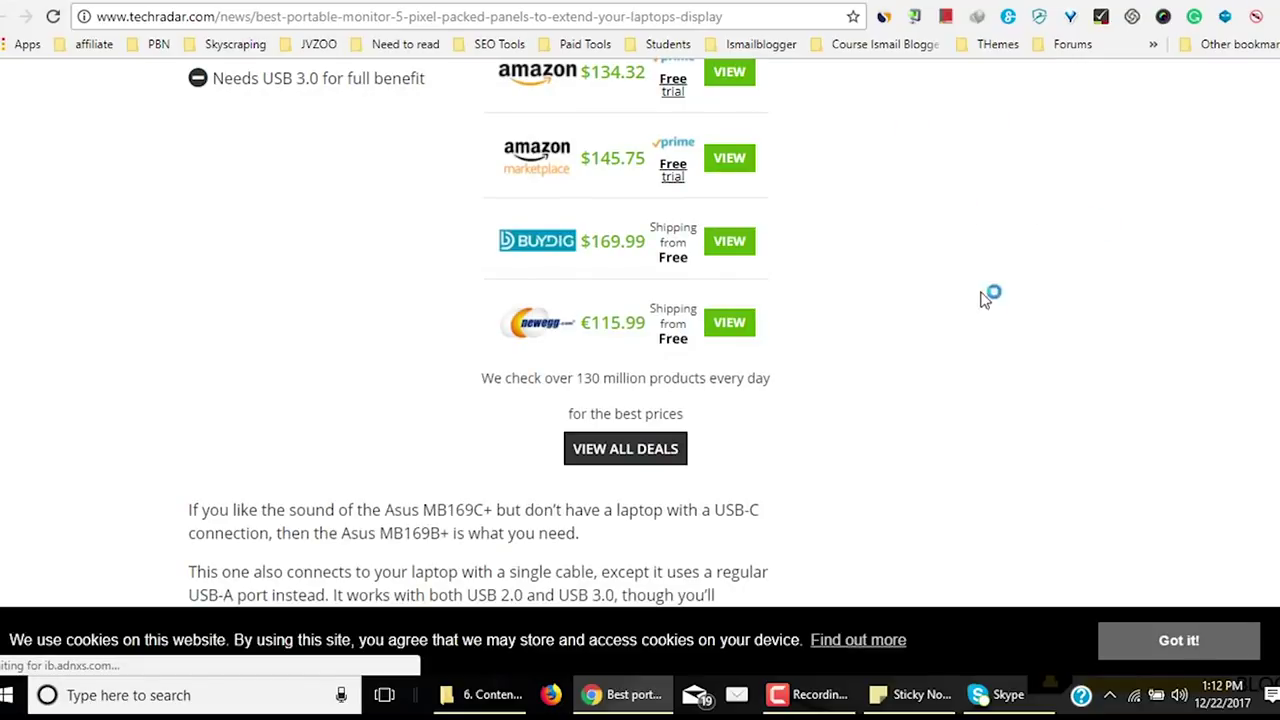
{"action": "scroll", "coordinate": [980, 268], "scroll_direction": "down", "scroll_amount": 5}
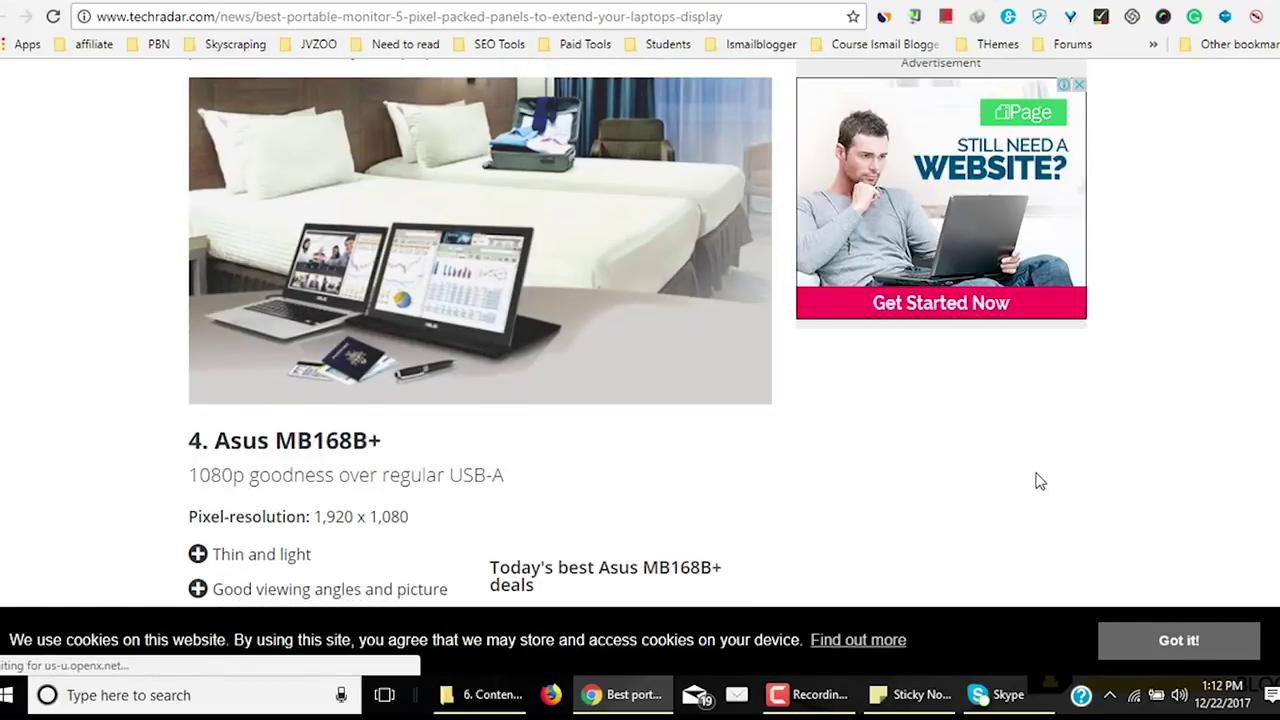
{"action": "scroll", "coordinate": [860, 505], "scroll_direction": "down", "scroll_amount": 5}
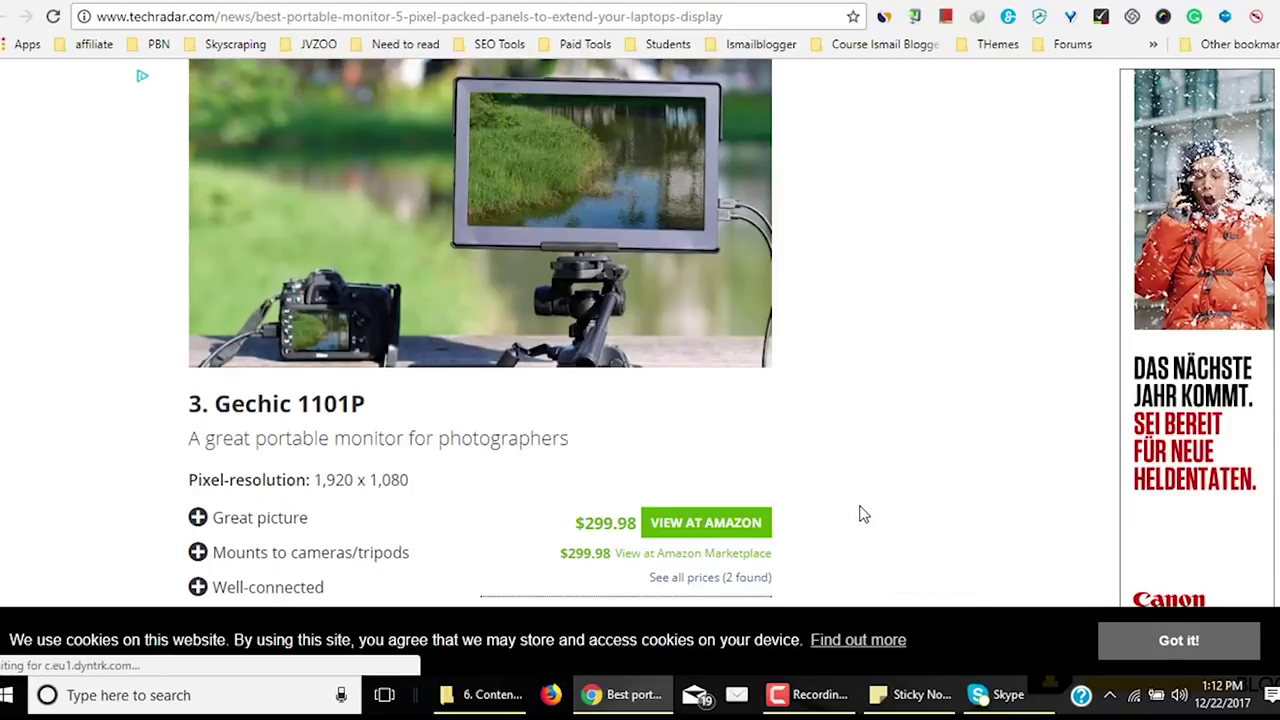
{"action": "scroll", "coordinate": [860, 514], "scroll_direction": "up", "scroll_amount": 3}
{"action": "scroll", "coordinate": [860, 512], "scroll_direction": "up", "scroll_amount": 5}
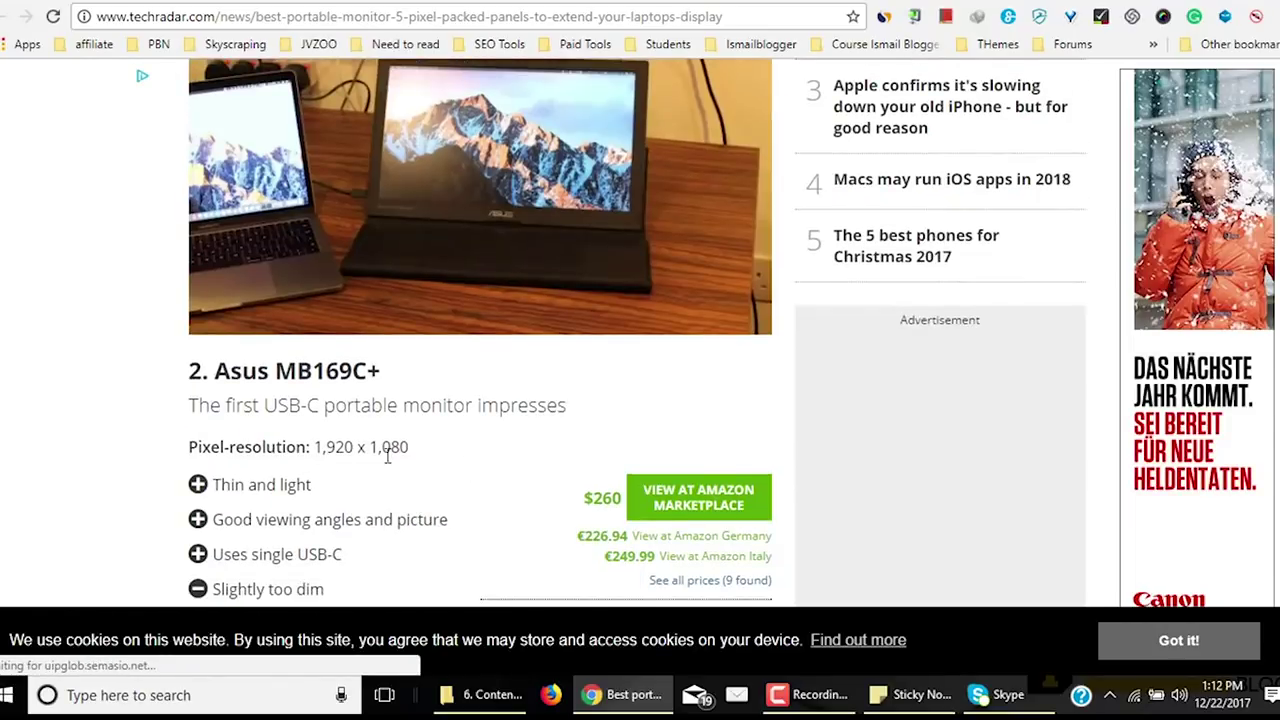
{"action": "left_click_drag", "start_coordinate": [228, 372], "coordinate": [340, 375]}
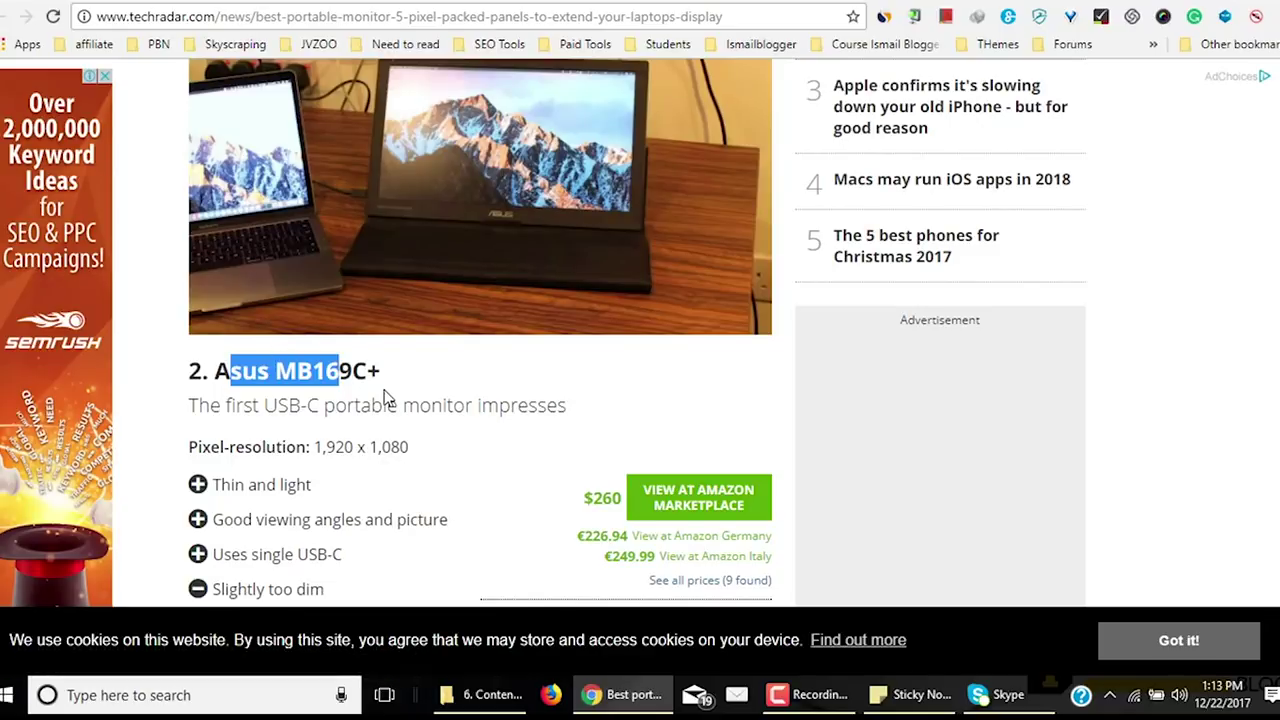
Revisit Amazon's "portable monitors" results and check the introduction of the draft LED monitors post.
{"action": "left_click", "coordinate": [685, 3]}
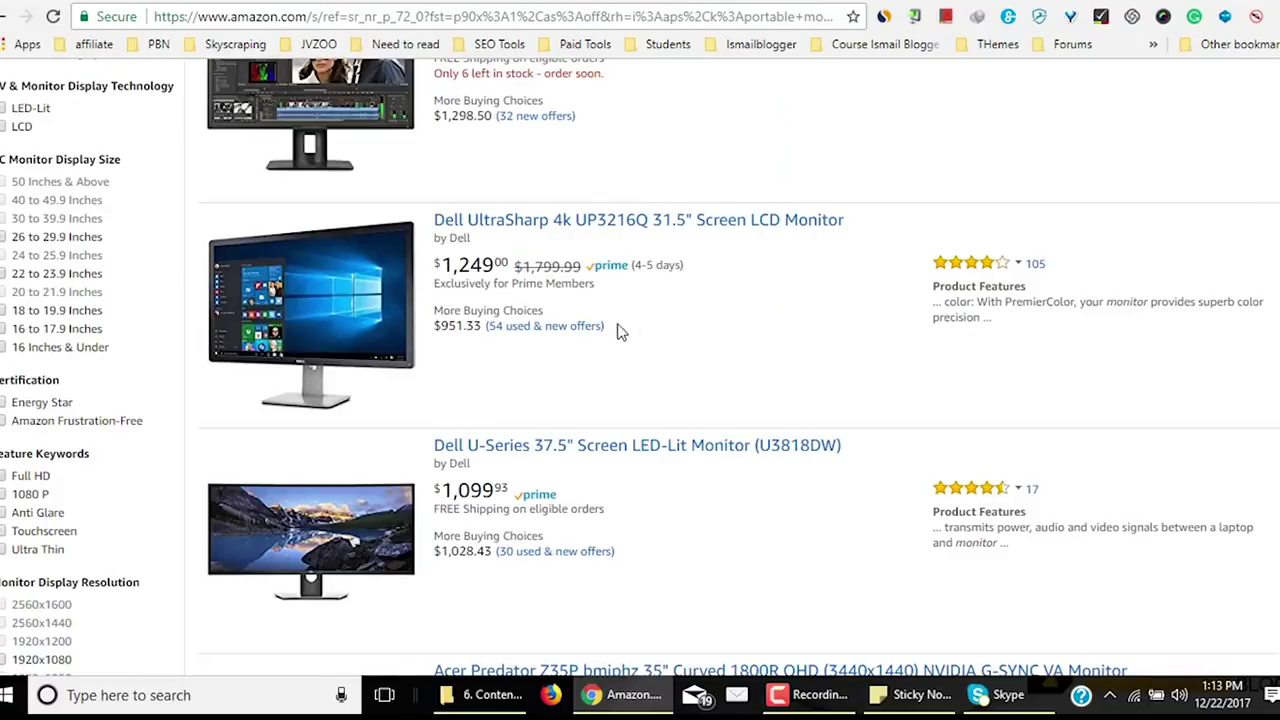
{"action": "key", "text": "alt+Left"}
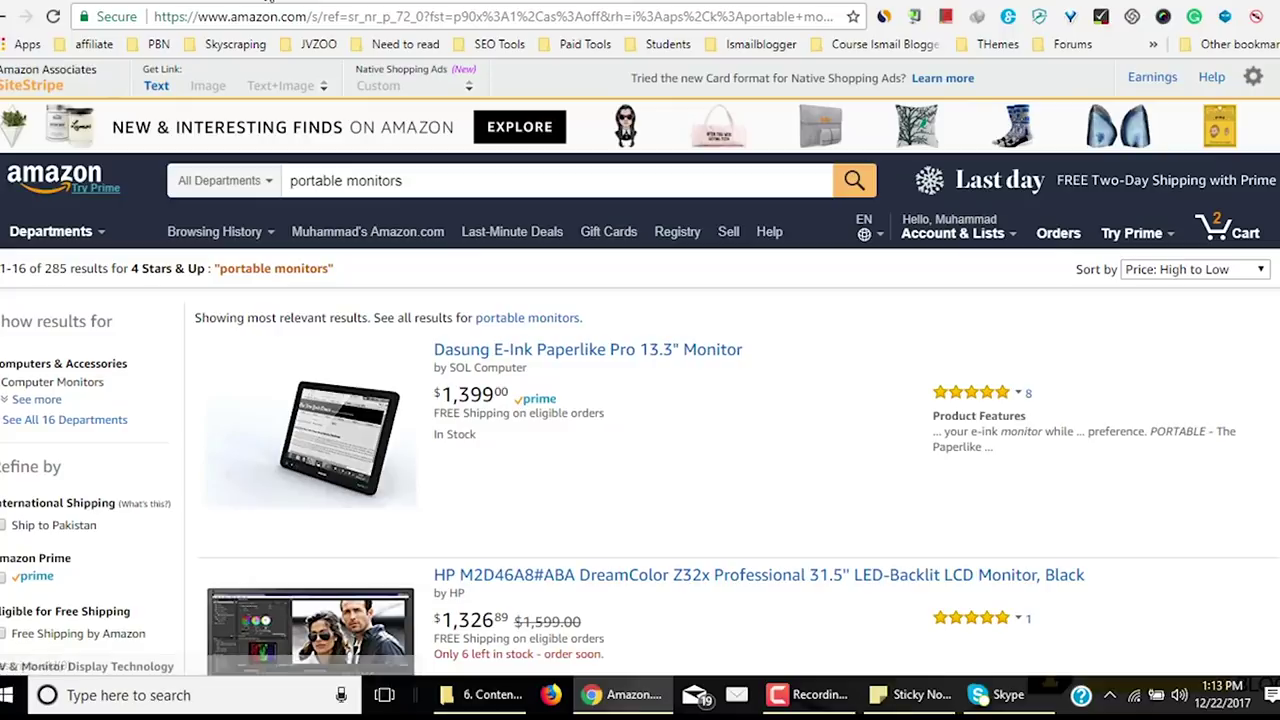
{"action": "key", "text": "ctrl+Tab"}
{"action": "scroll", "coordinate": [657, 363], "scroll_direction": "down", "scroll_amount": 4}
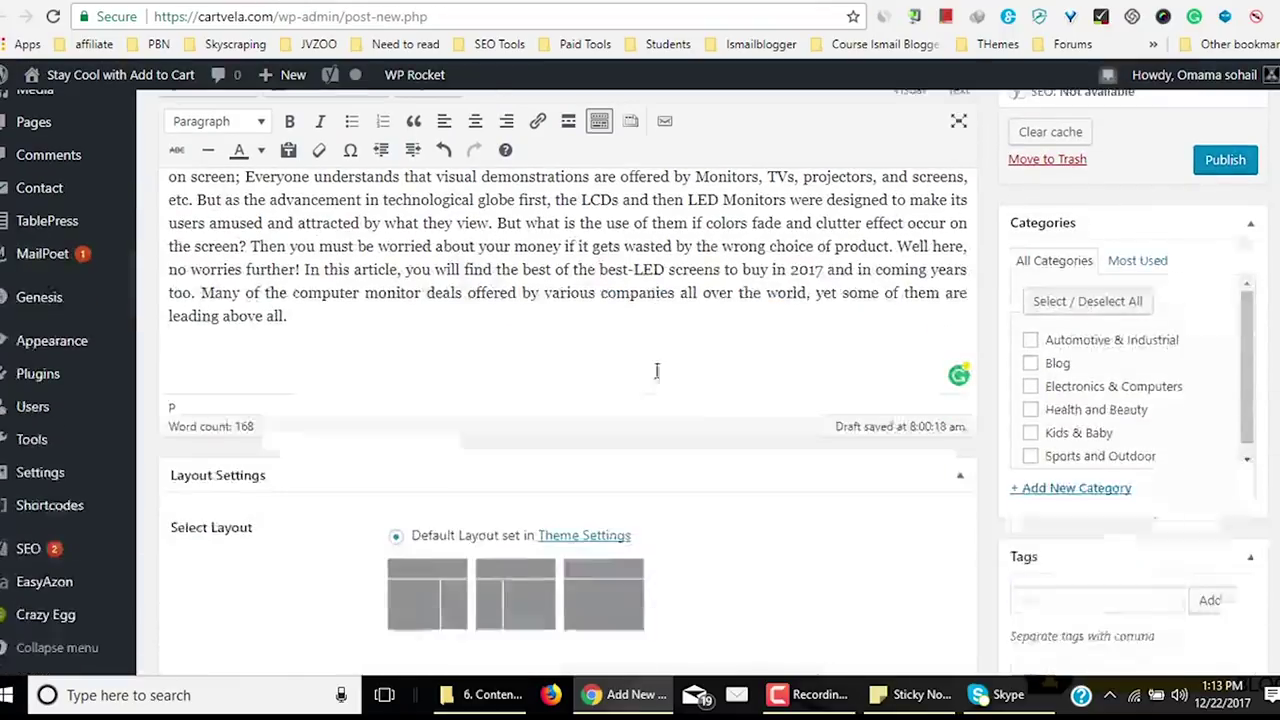
{"action": "scroll", "coordinate": [611, 323], "scroll_direction": "up", "scroll_amount": 3}
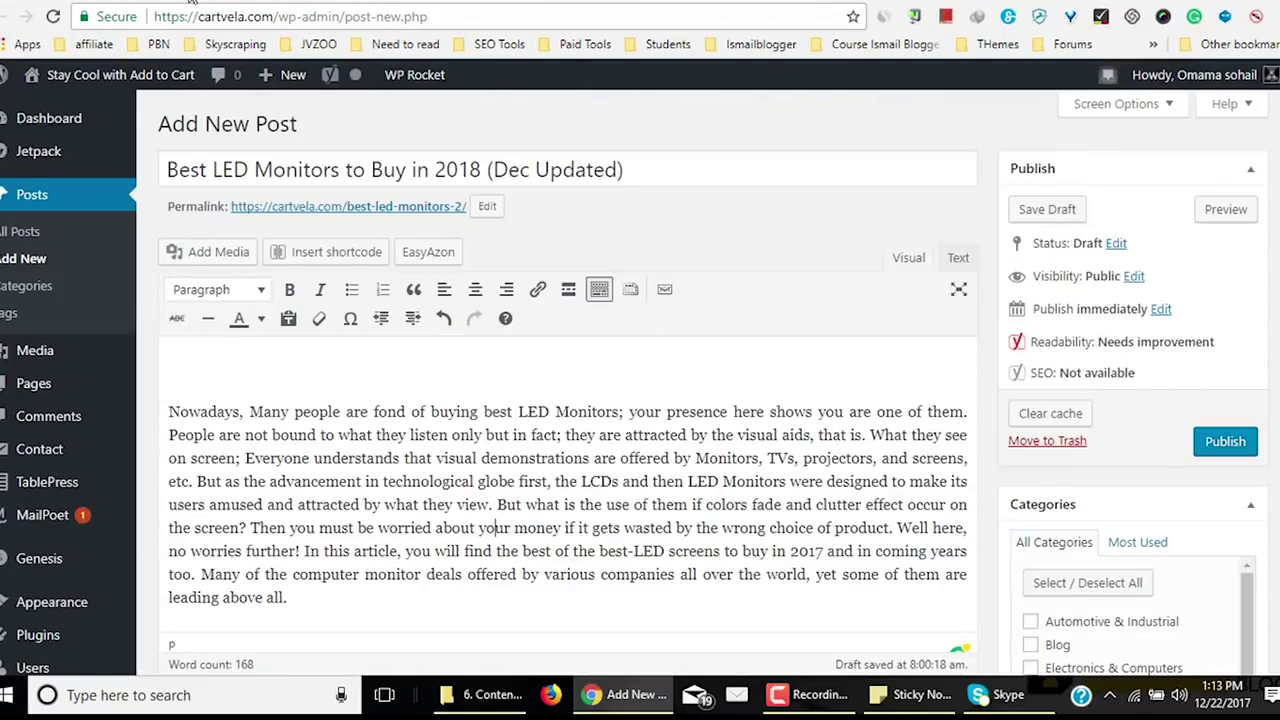
Switch to the existing "Top 15 LED Monitors to Buy in 2018" post and examine the layout of its Dell UltraSharp U2715H section.
{"action": "left_click", "coordinate": [165, 3]}
{"action": "scroll", "coordinate": [340, 445], "scroll_direction": "down", "scroll_amount": 6}
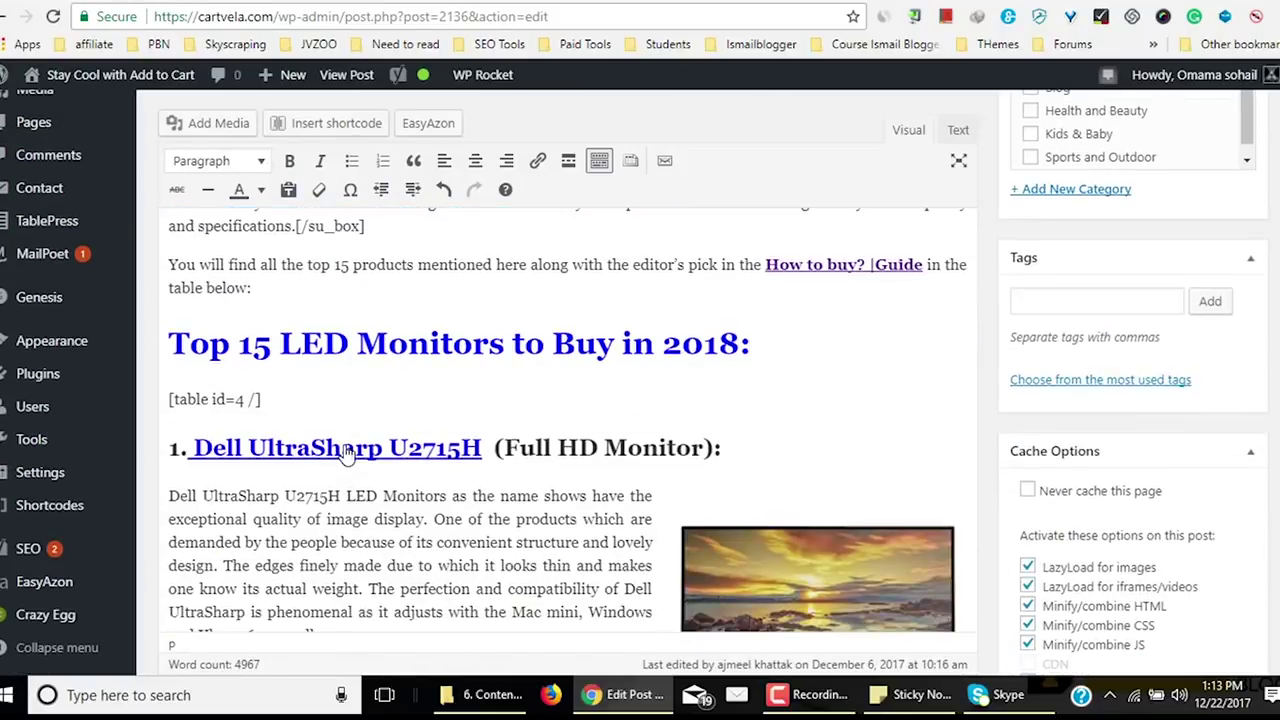
{"action": "scroll", "coordinate": [256, 422], "scroll_direction": "up", "scroll_amount": 5}
{"action": "scroll", "coordinate": [300, 440], "scroll_direction": "down", "scroll_amount": 8}
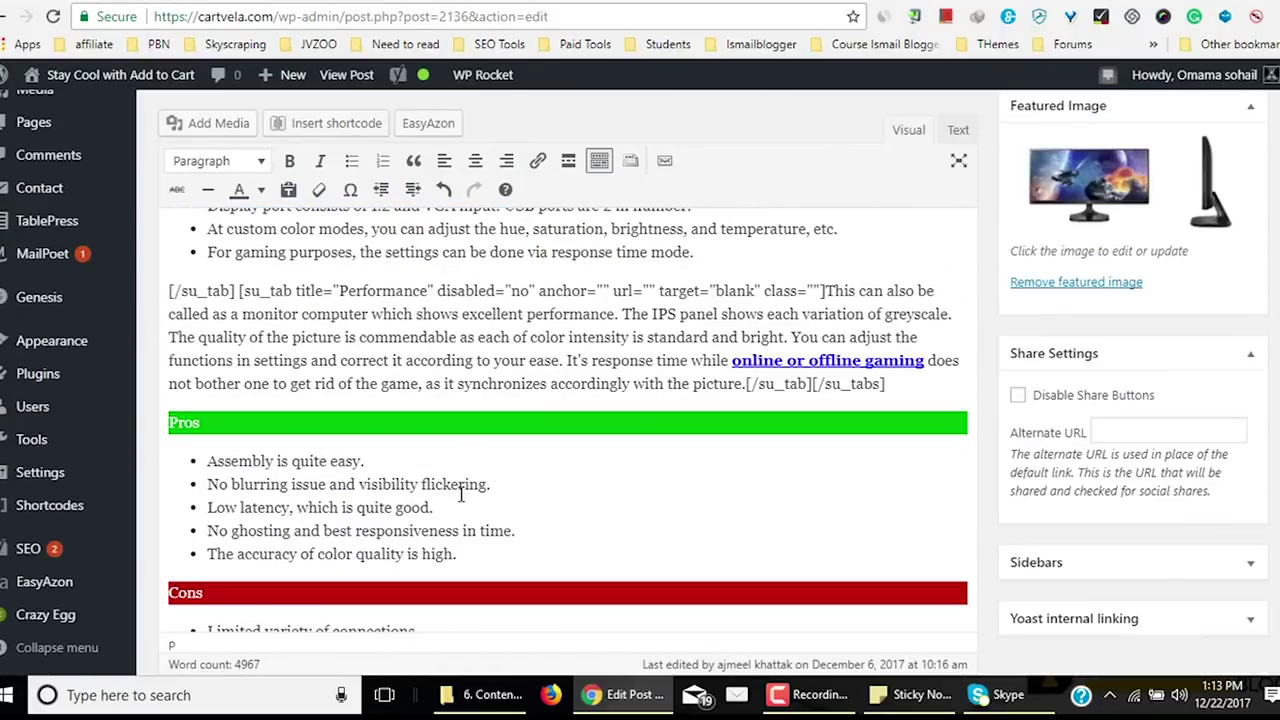
{"action": "scroll", "coordinate": [463, 480], "scroll_direction": "up", "scroll_amount": 3}
{"action": "scroll", "coordinate": [463, 480], "scroll_direction": "up", "scroll_amount": 1}
{"action": "scroll", "coordinate": [465, 480], "scroll_direction": "down", "scroll_amount": 3}
{"action": "scroll", "coordinate": [468, 480], "scroll_direction": "up", "scroll_amount": 3}
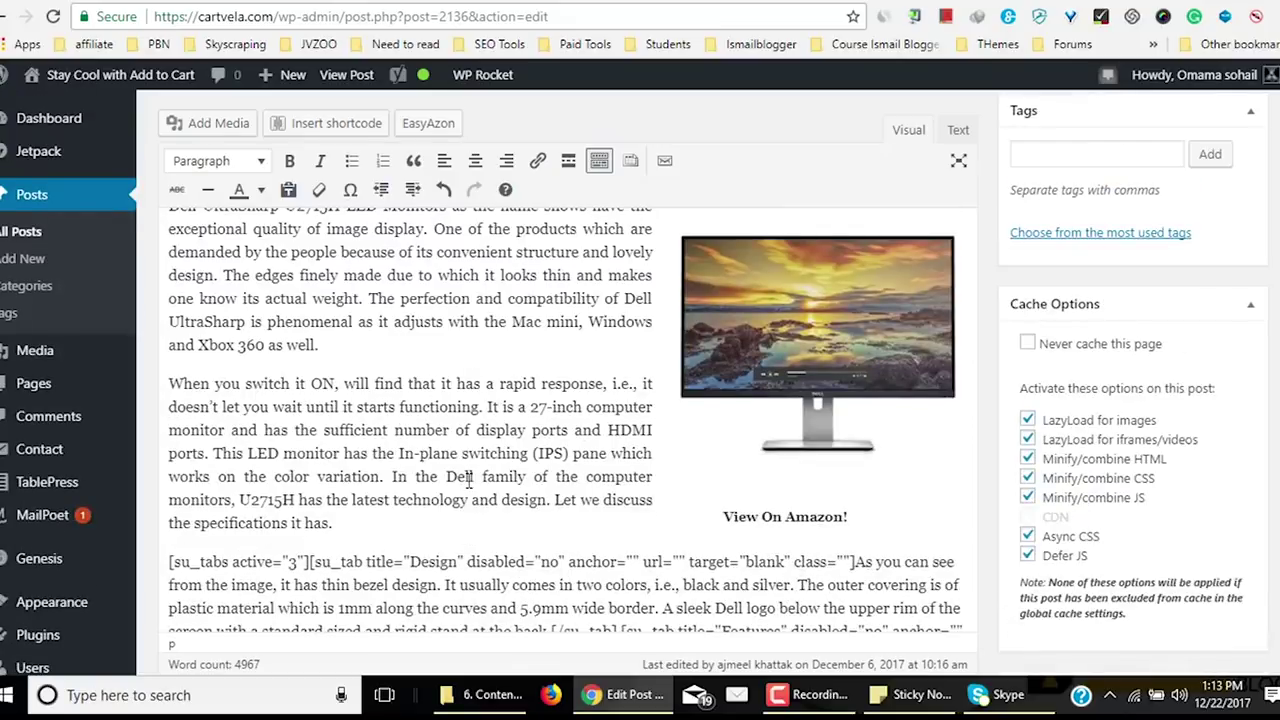
{"action": "scroll", "coordinate": [473, 477], "scroll_direction": "up", "scroll_amount": 3}
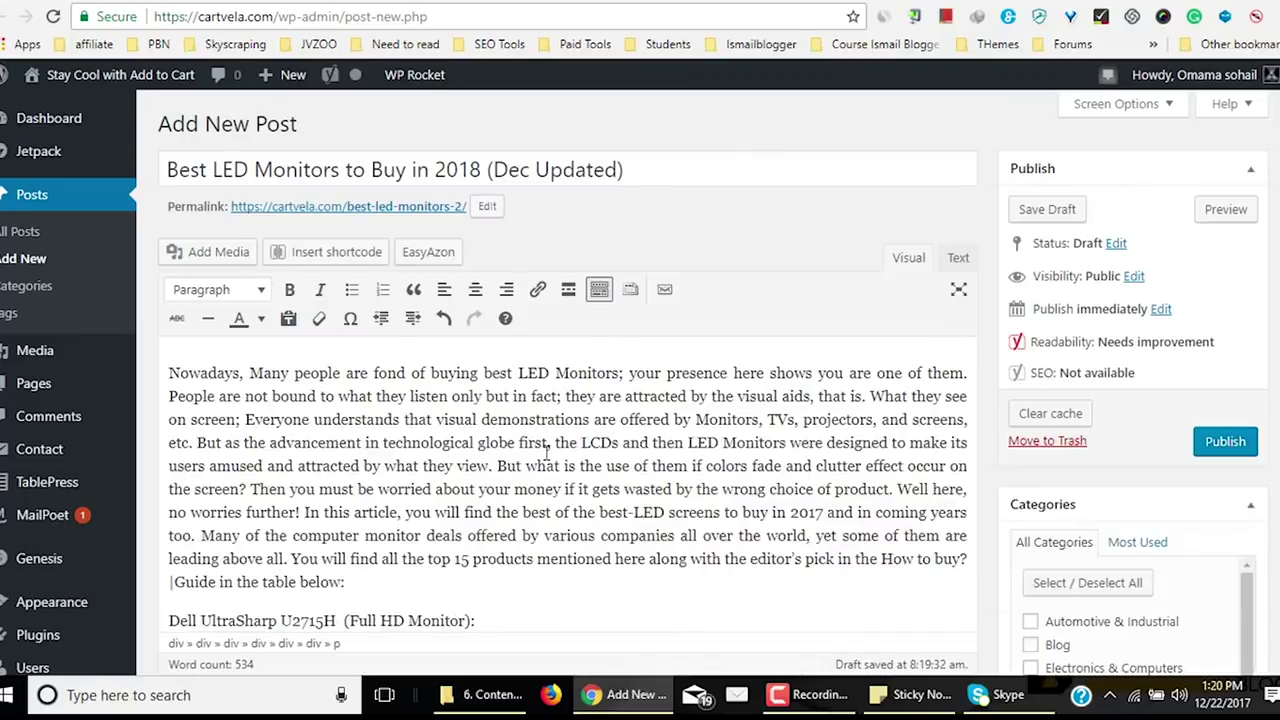
Examine the draft's introduction and Dell UltraSharp U2715H text, highlighting from the product name through the Design heading.
{"action": "scroll", "coordinate": [545, 447], "scroll_direction": "down", "scroll_amount": 3}
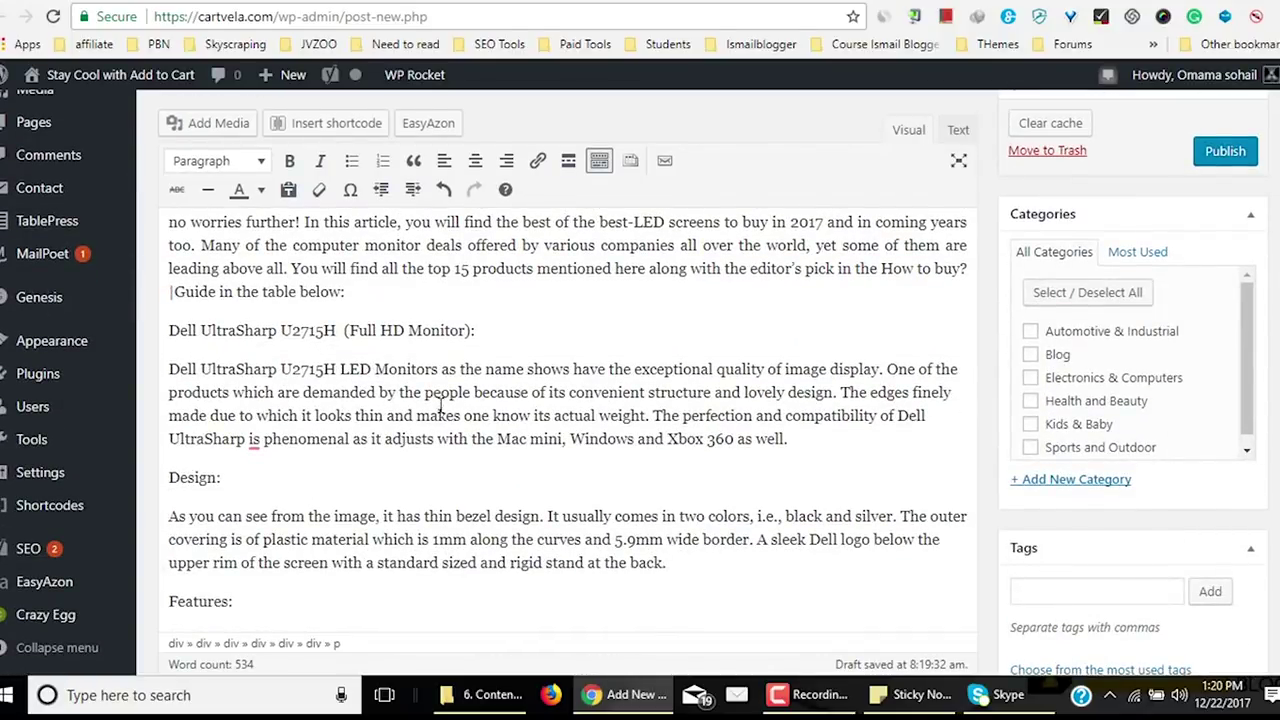
{"action": "scroll", "coordinate": [378, 346], "scroll_direction": "up", "scroll_amount": 3}
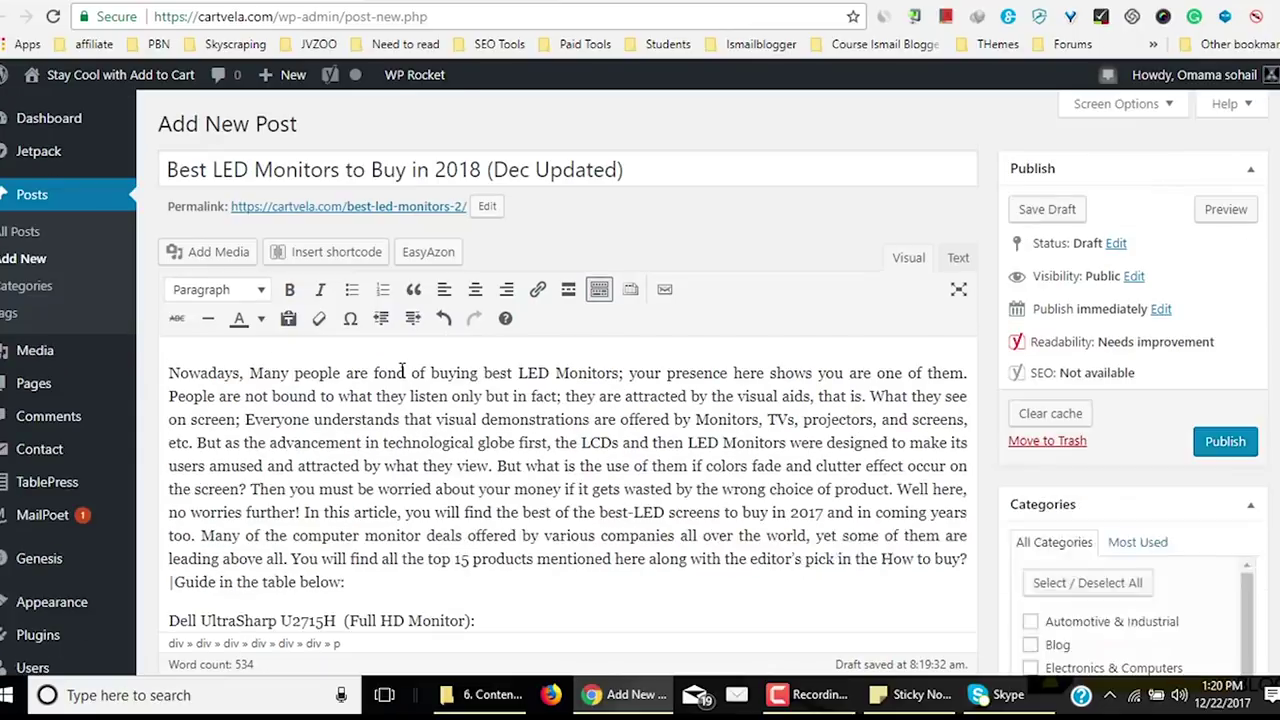
{"action": "scroll", "coordinate": [388, 380], "scroll_direction": "down", "scroll_amount": 3}
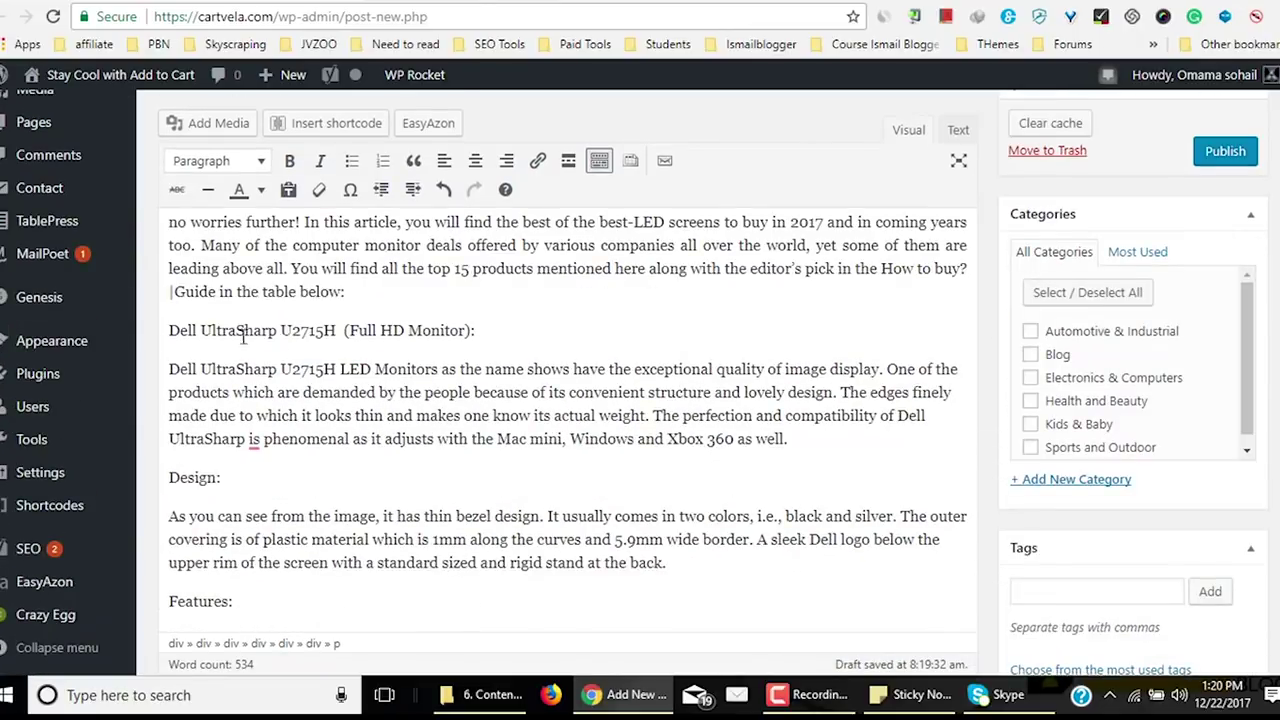
{"action": "left_click_drag", "start_coordinate": [169, 330], "coordinate": [598, 478]}
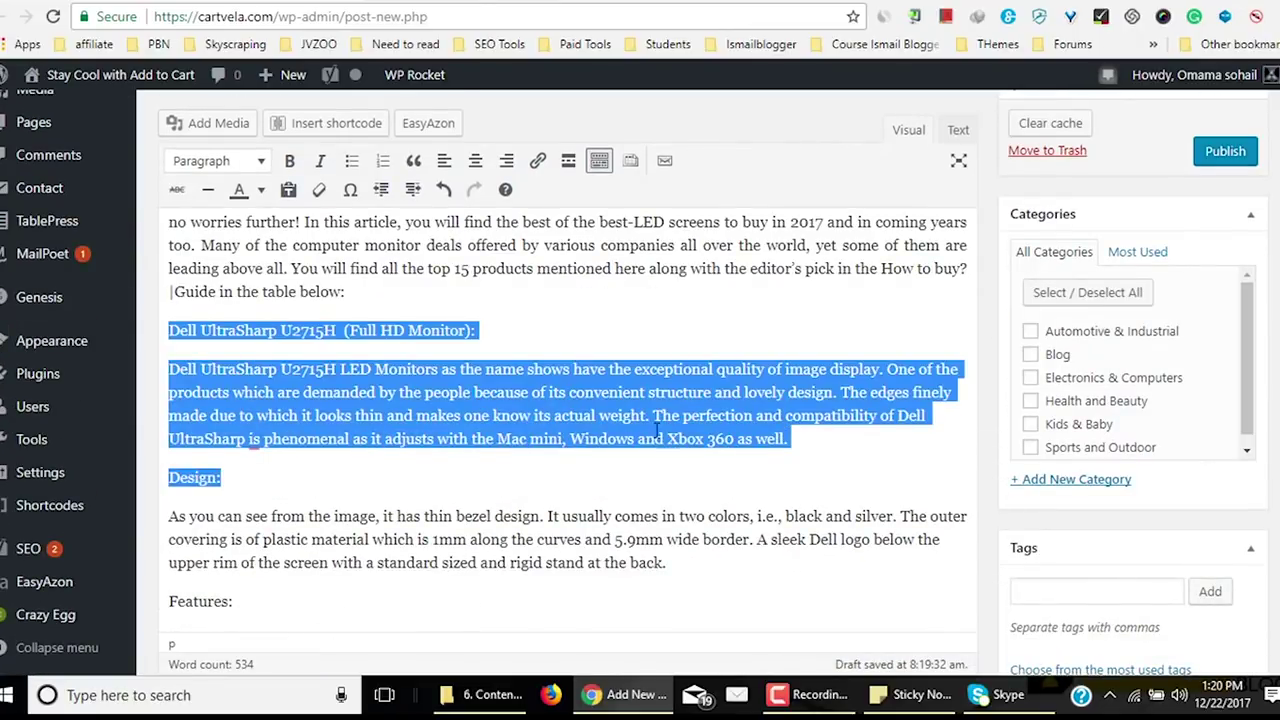
{"action": "left_click", "coordinate": [648, 345]}
{"action": "scroll", "coordinate": [740, 554], "scroll_direction": "up", "scroll_amount": 3}
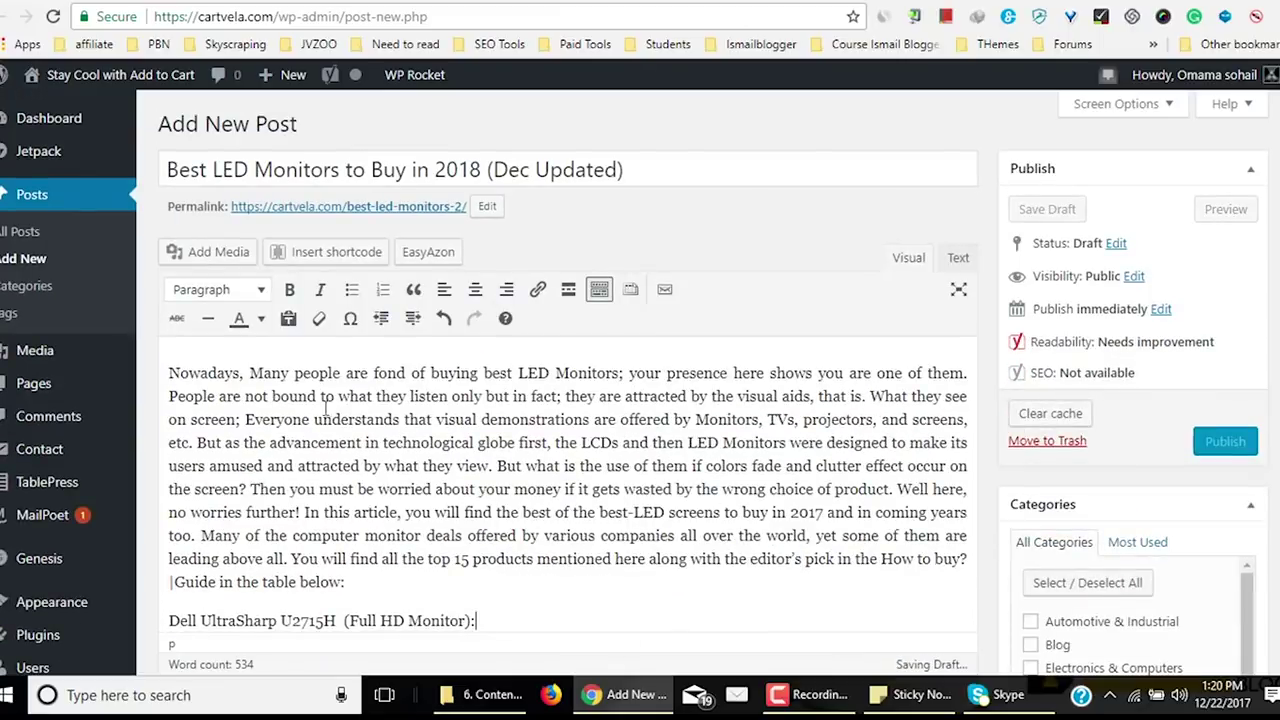
Look through the draft from the introduction to the Performance and Pros sections, then reread the end of the introduction.
{"action": "scroll", "coordinate": [290, 388], "scroll_direction": "down", "scroll_amount": 10}
{"action": "scroll", "coordinate": [296, 388], "scroll_direction": "down", "scroll_amount": 5}
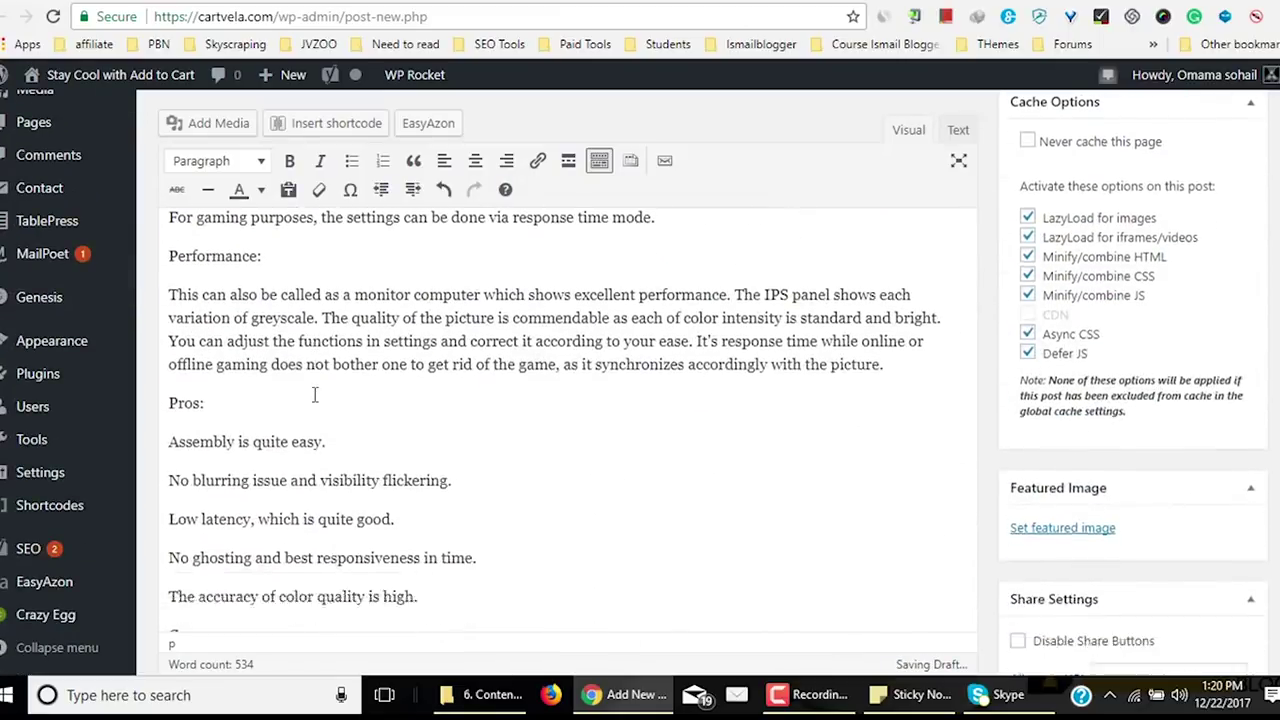
{"action": "scroll", "coordinate": [323, 392], "scroll_direction": "up", "scroll_amount": 5}
{"action": "scroll", "coordinate": [323, 392], "scroll_direction": "up", "scroll_amount": 10}
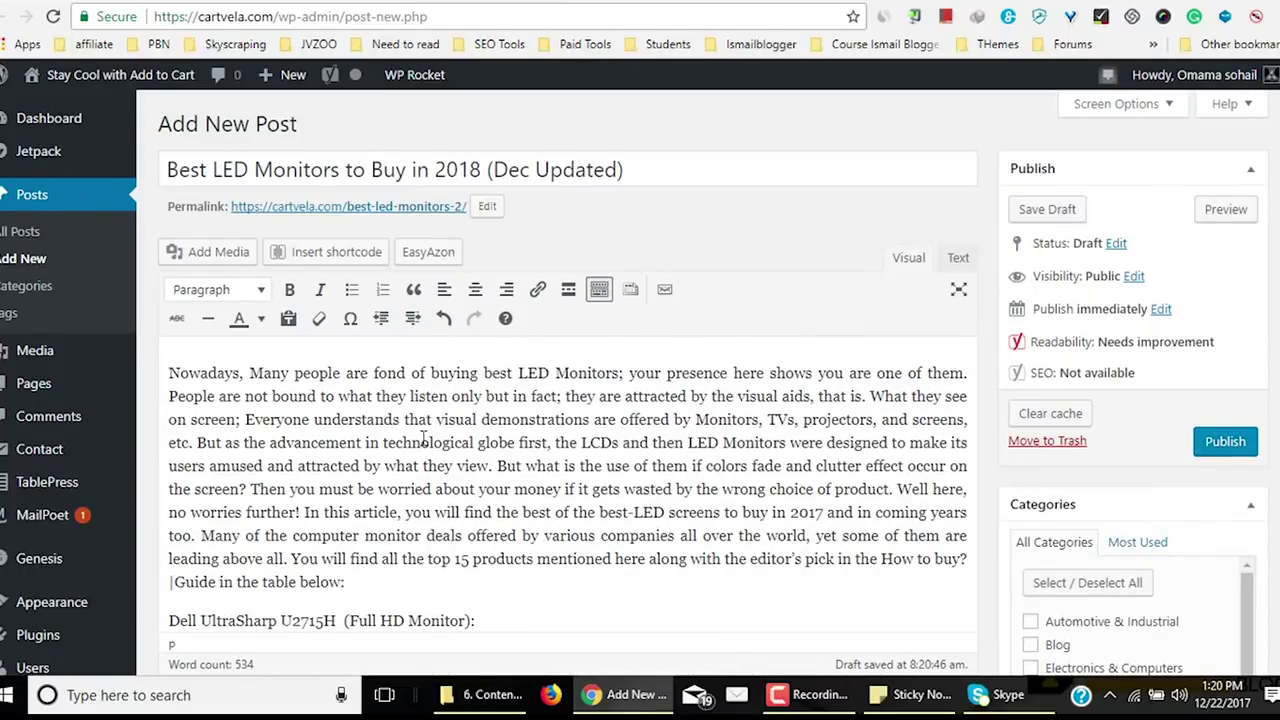
{"action": "scroll", "coordinate": [427, 440], "scroll_direction": "down", "scroll_amount": 3}
{"action": "scroll", "coordinate": [354, 406], "scroll_direction": "up", "scroll_amount": 3}
{"action": "left_click", "coordinate": [675, 574]}
{"action": "scroll", "coordinate": [468, 489], "scroll_direction": "down", "scroll_amount": 3}
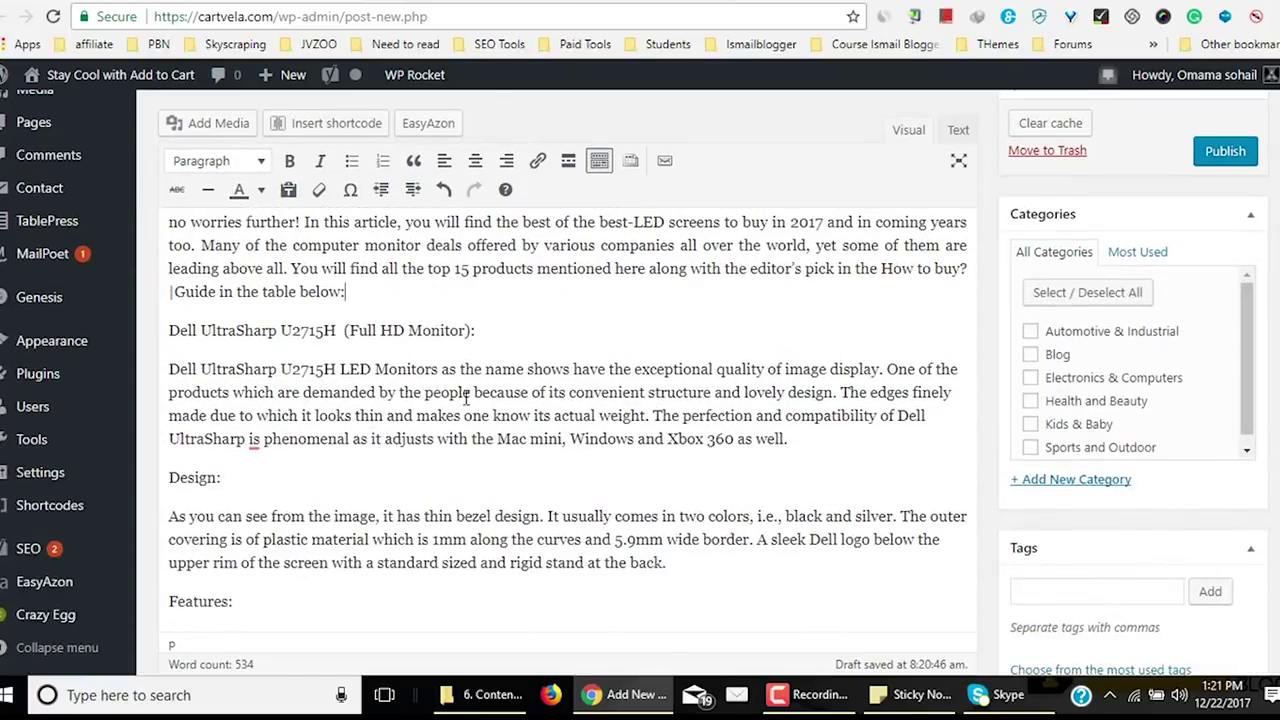
{"action": "scroll", "coordinate": [536, 435], "scroll_direction": "up", "scroll_amount": 3}
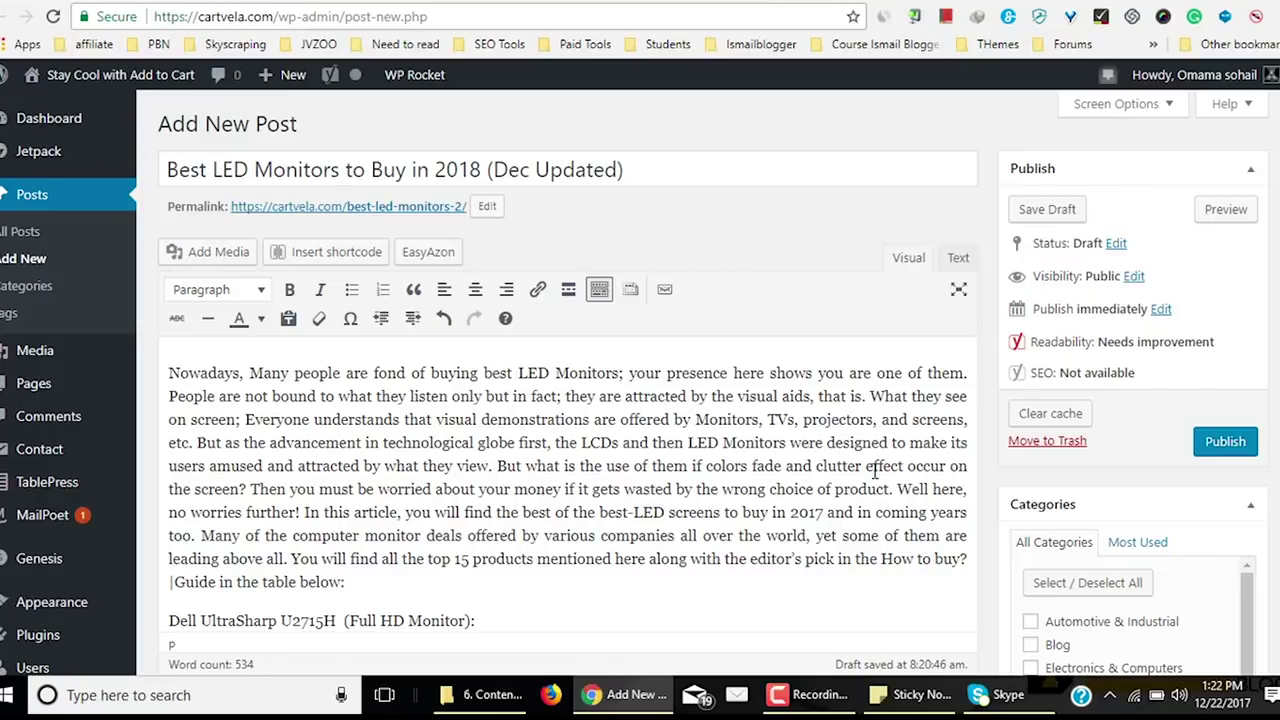
Split the introduction into new paragraphs starting at "What they see on screen;", "Everyone understands" and "But what is the use".
{"action": "key", "text": "Return"}
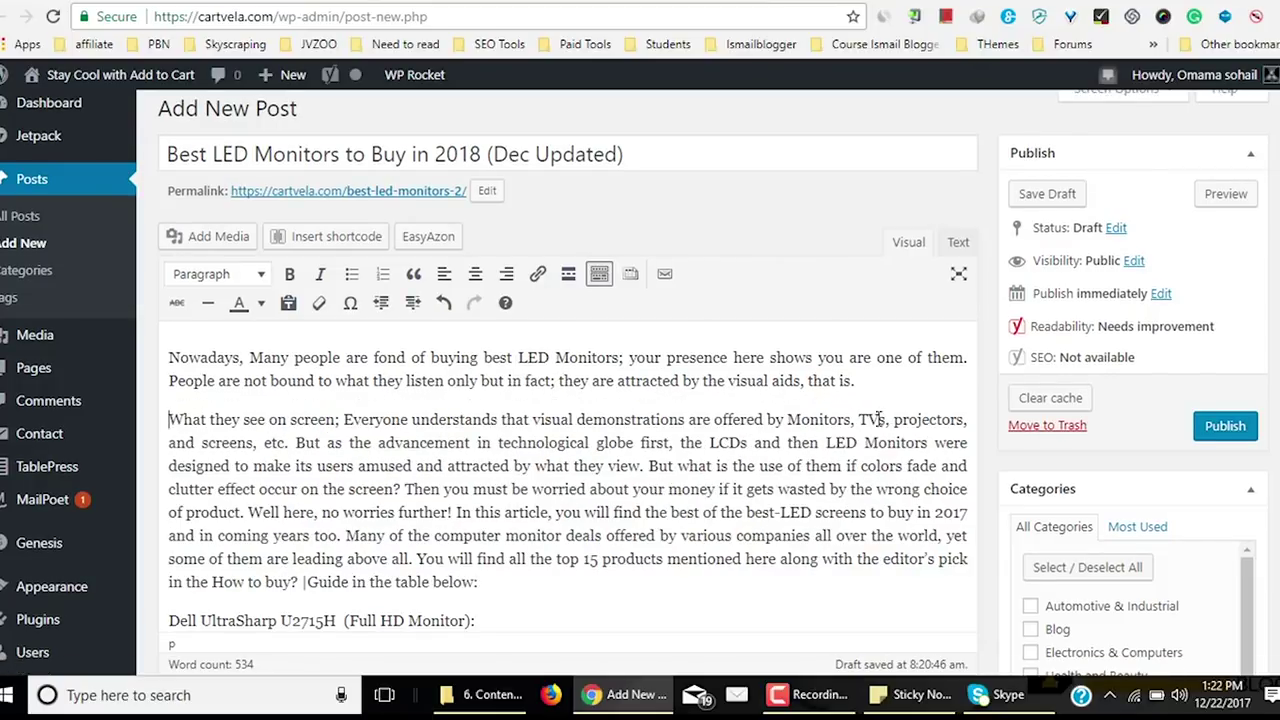
{"action": "left_click", "coordinate": [351, 410]}
{"action": "key", "text": "Return"}
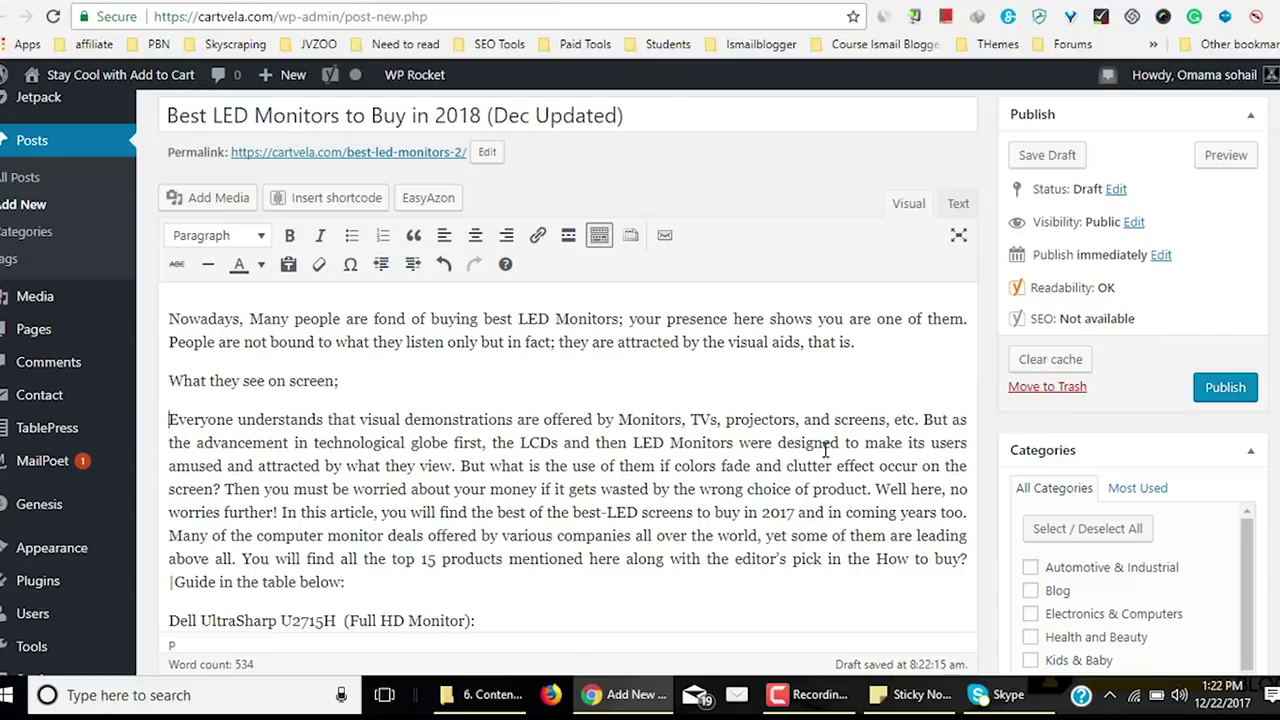
{"action": "left_click", "coordinate": [456, 467]}
{"action": "key", "text": "Return"}
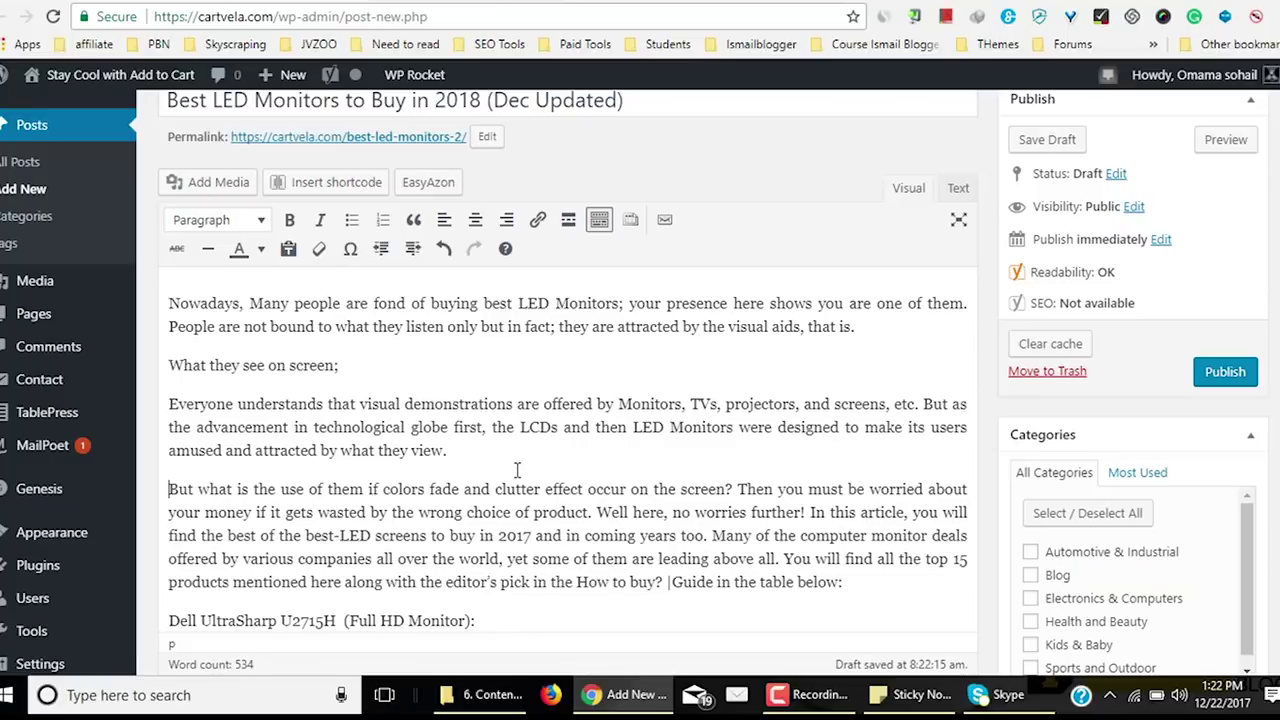
Break the introduction into further paragraphs starting at "Then you must be worried" and "In this article".
{"action": "left_click", "coordinate": [731, 494]}
{"action": "key", "text": "Return"}
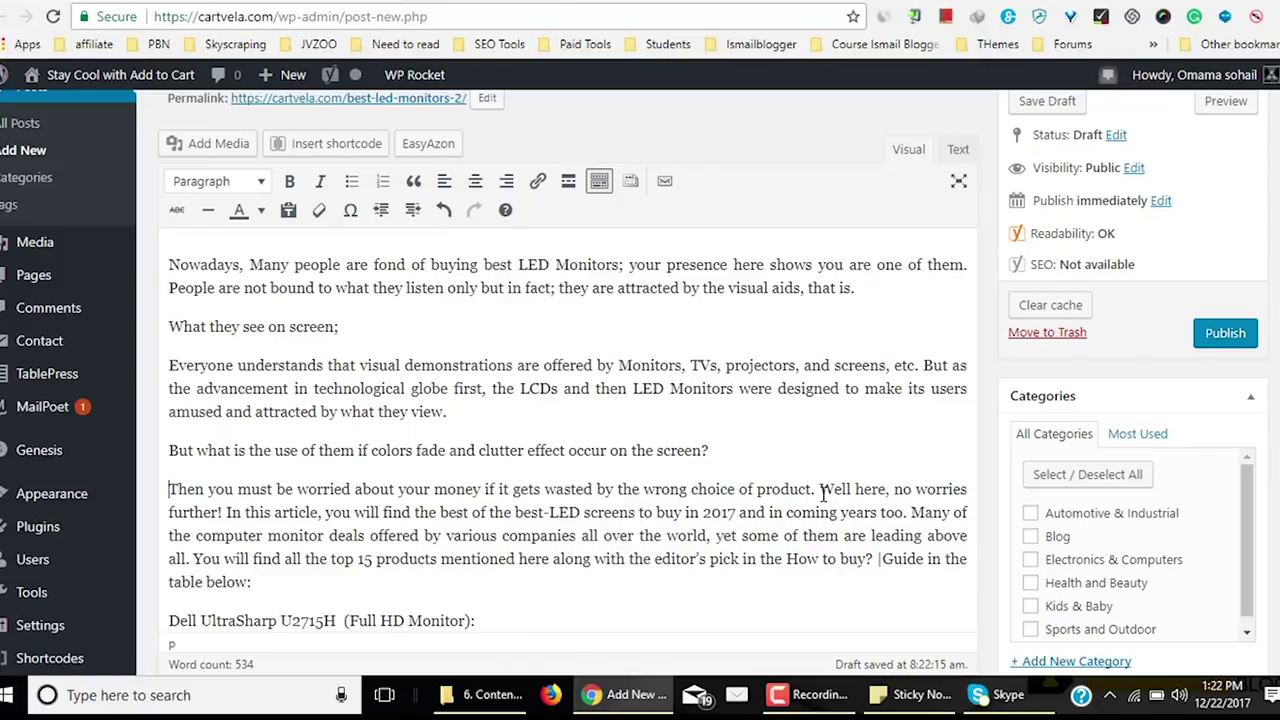
{"action": "left_click", "coordinate": [236, 500]}
{"action": "key", "text": "Return"}
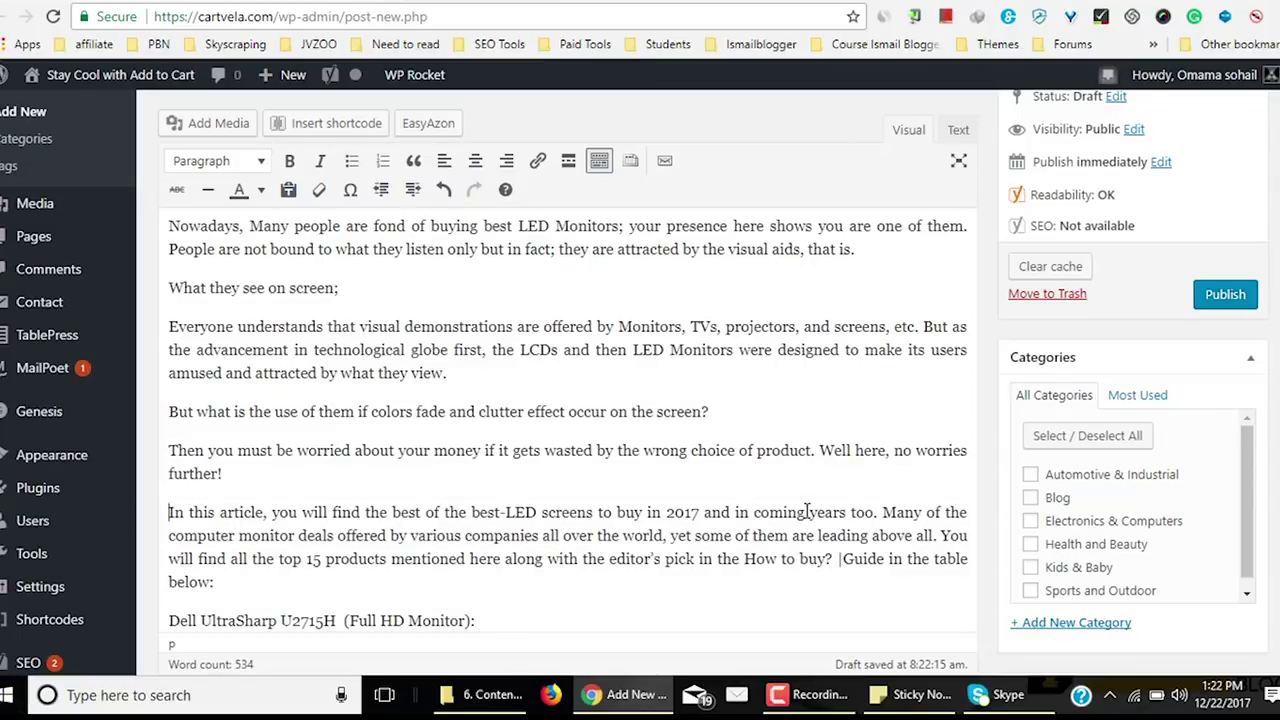
Start a new paragraph at "You will find all the top 15 products" near the end of the introduction.
{"action": "scroll", "coordinate": [808, 514], "scroll_direction": "down", "scroll_amount": 3}
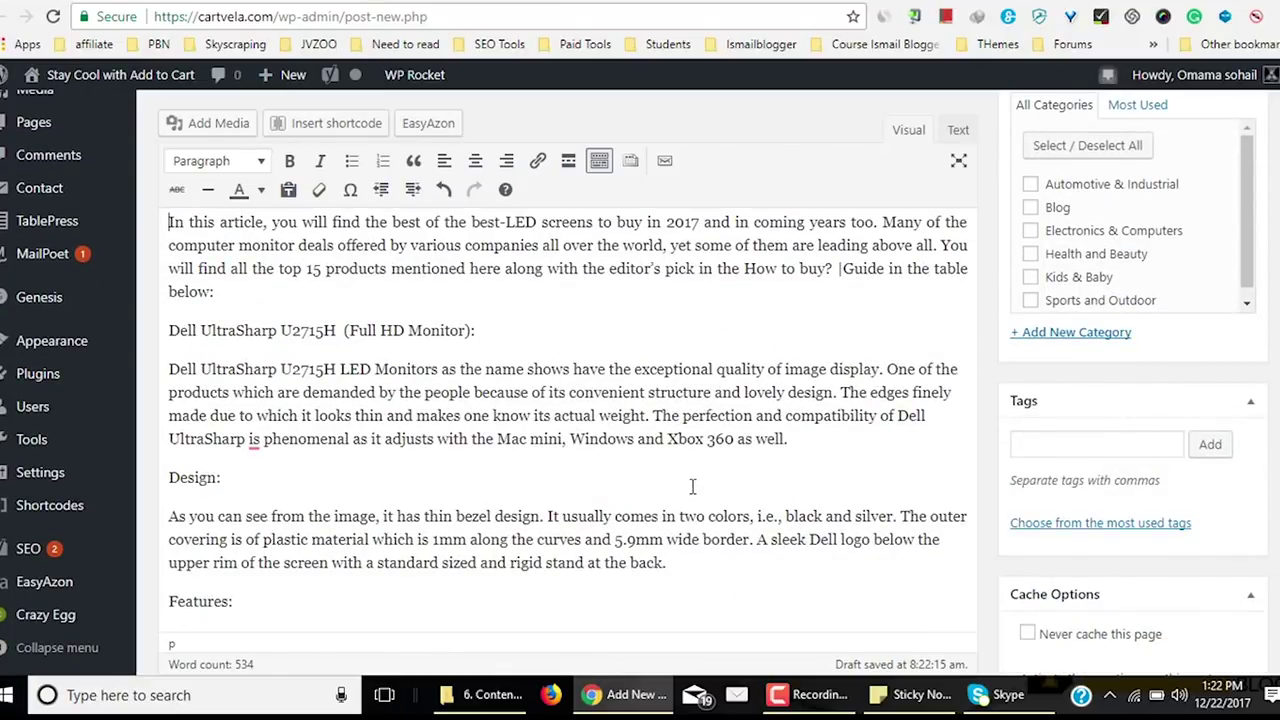
{"action": "scroll", "coordinate": [692, 487], "scroll_direction": "up", "scroll_amount": 3}
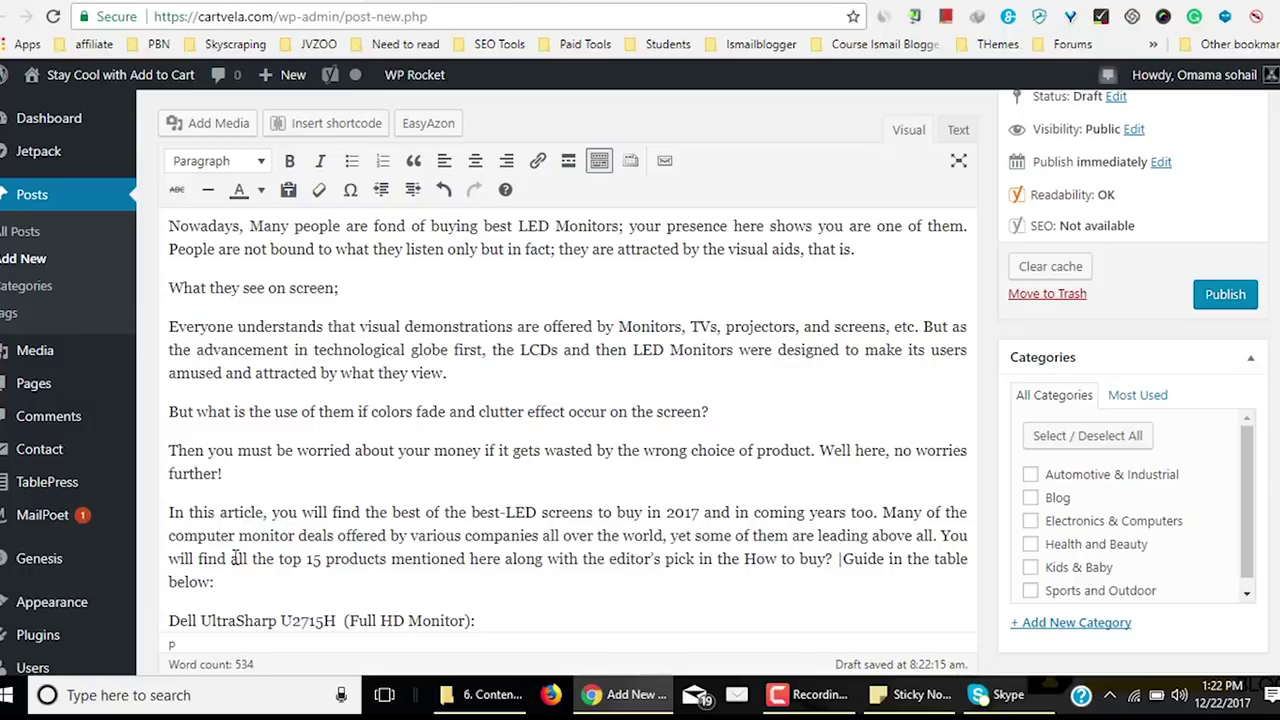
{"action": "left_click", "coordinate": [938, 535]}
{"action": "key", "text": "Return"}
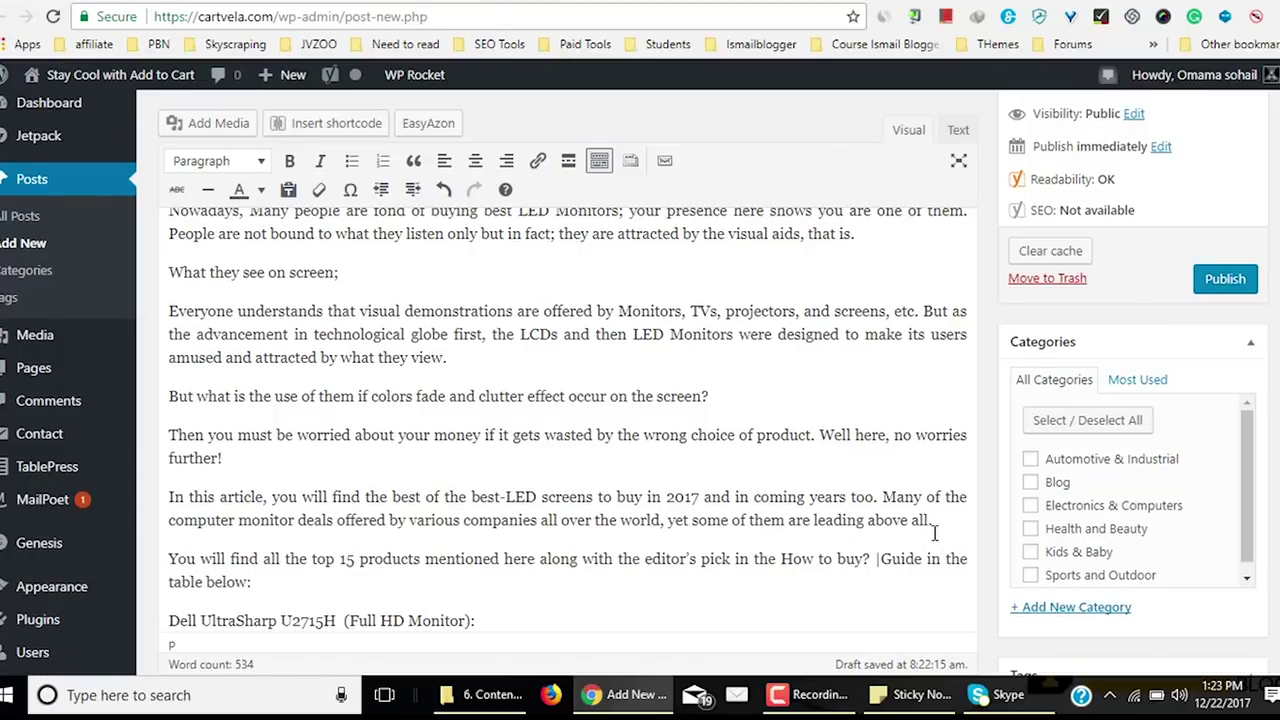
{"action": "scroll", "coordinate": [568, 410], "scroll_direction": "down", "scroll_amount": 3}
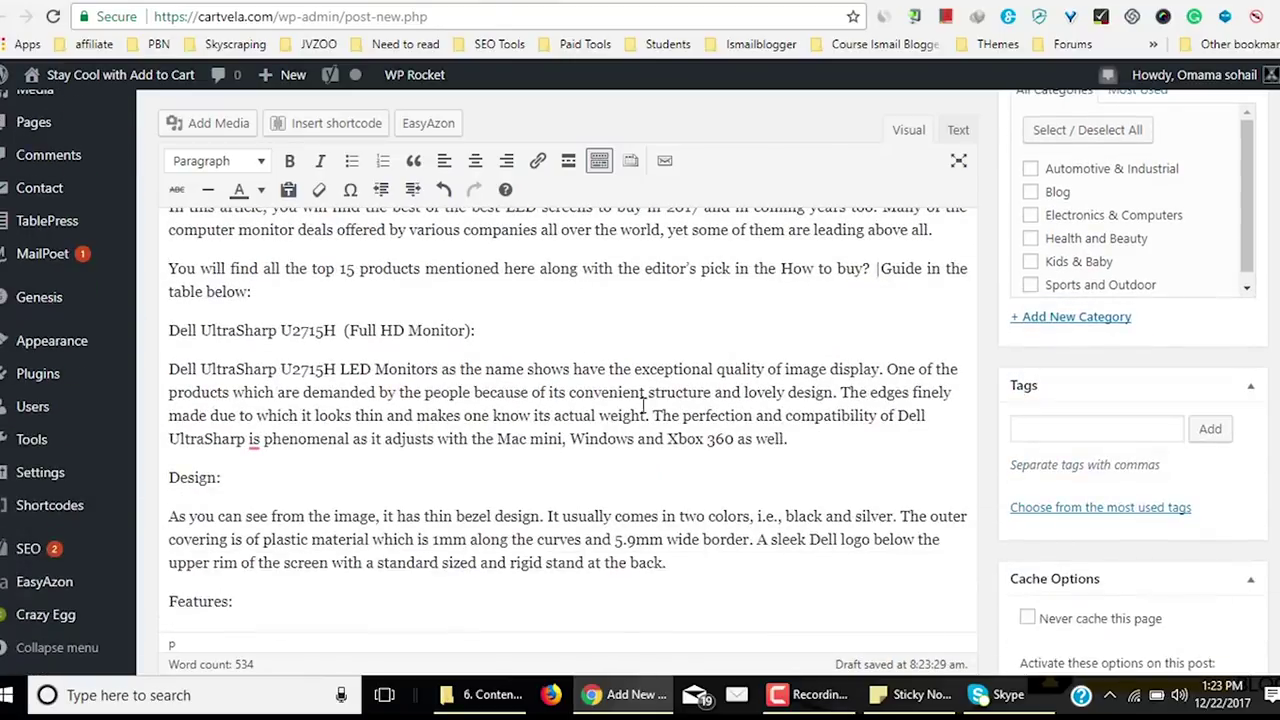
Add an empty paragraph at the end of the introduction, after "table below:".
{"action": "scroll", "coordinate": [534, 374], "scroll_direction": "up", "scroll_amount": 3}
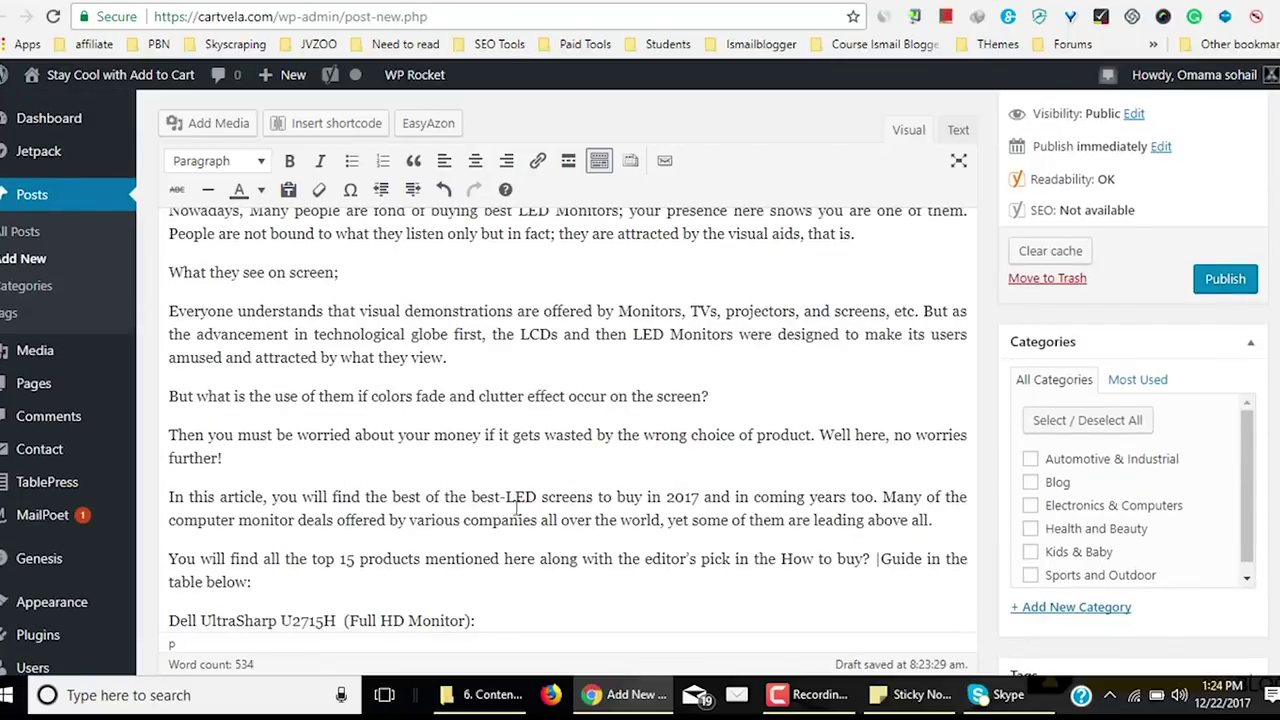
{"action": "left_click", "coordinate": [483, 432]}
{"action": "scroll", "coordinate": [322, 579], "scroll_direction": "down", "scroll_amount": 3}
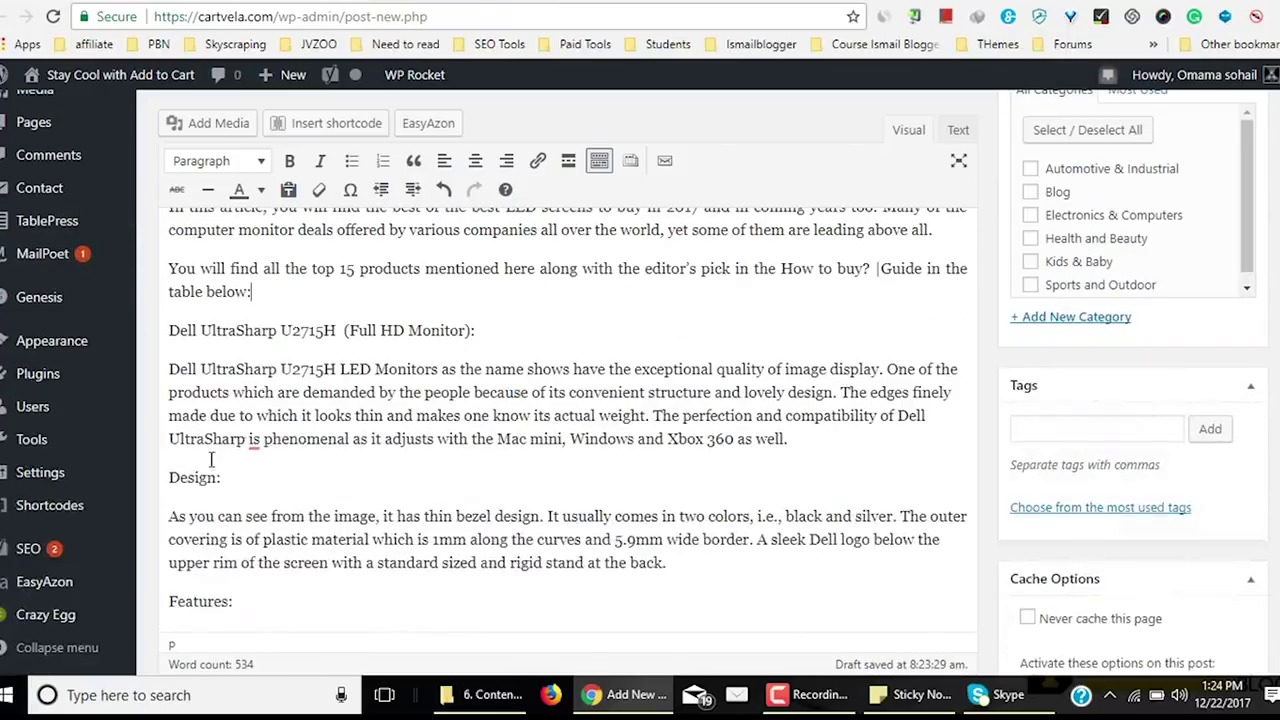
{"action": "key", "text": "Return"}
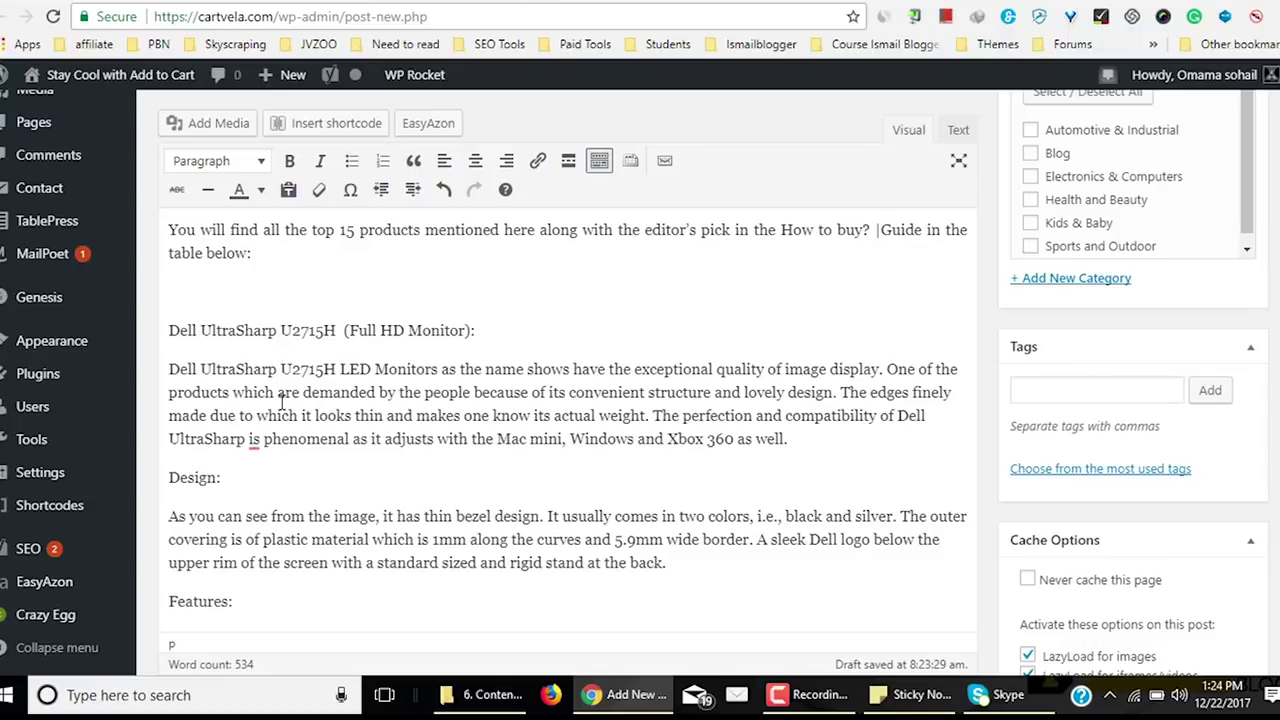
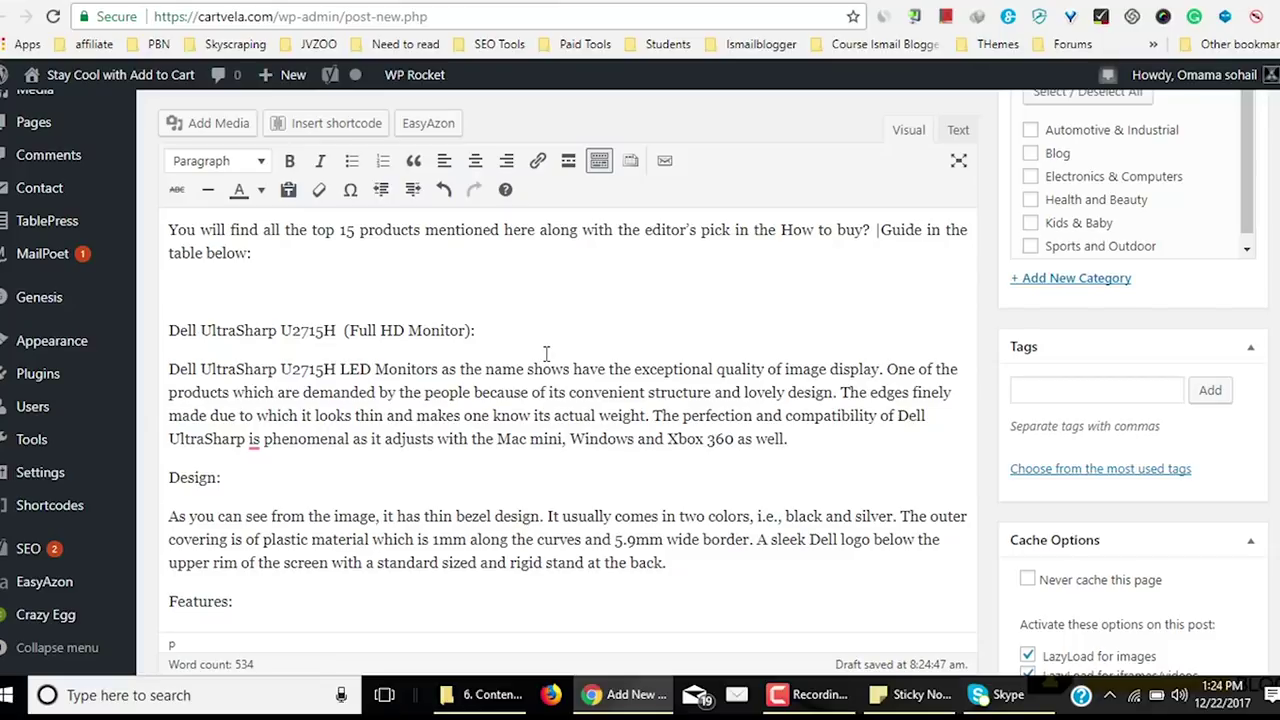
Format the "Dell UltraSharp U2715H (Full HD Monitor):" line as Heading 2 and number it "1.".
{"action": "left_click_drag", "start_coordinate": [178, 330], "coordinate": [162, 330]}
{"action": "left_click", "coordinate": [168, 330]}
{"action": "left_click_drag", "start_coordinate": [484, 331], "coordinate": [166, 332]}
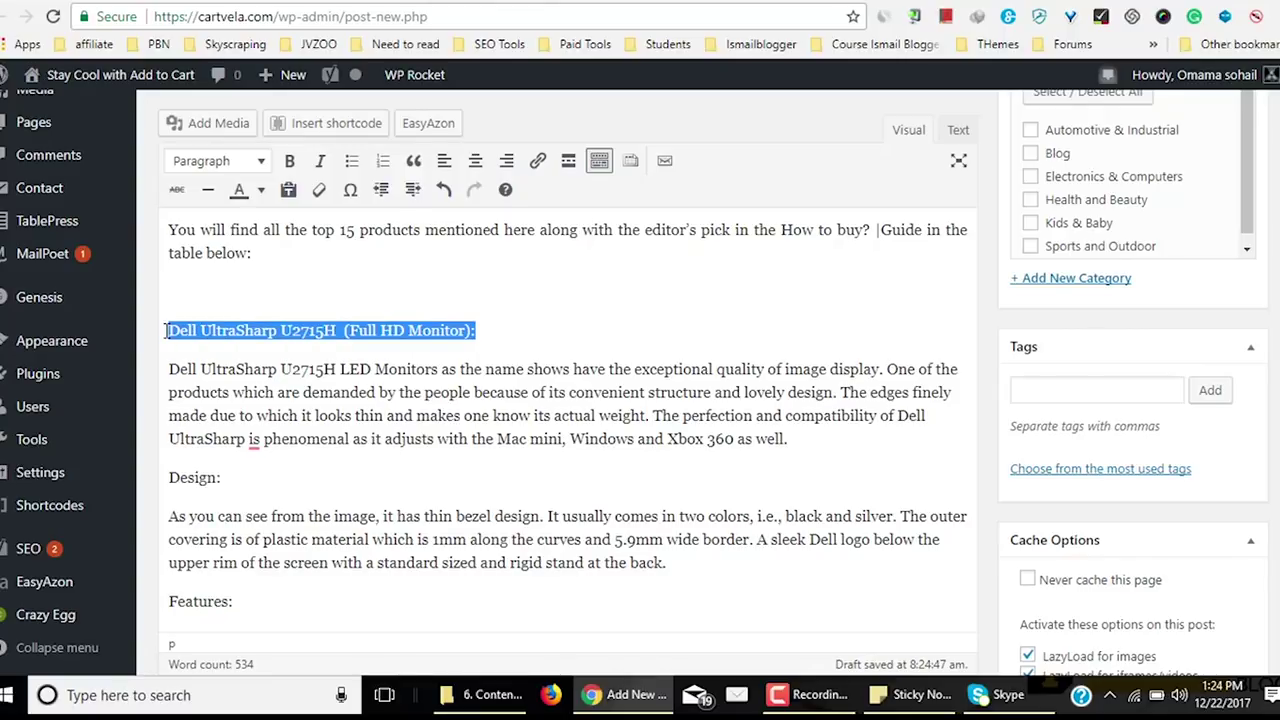
{"action": "left_click", "coordinate": [260, 163]}
{"action": "left_click", "coordinate": [255, 282]}
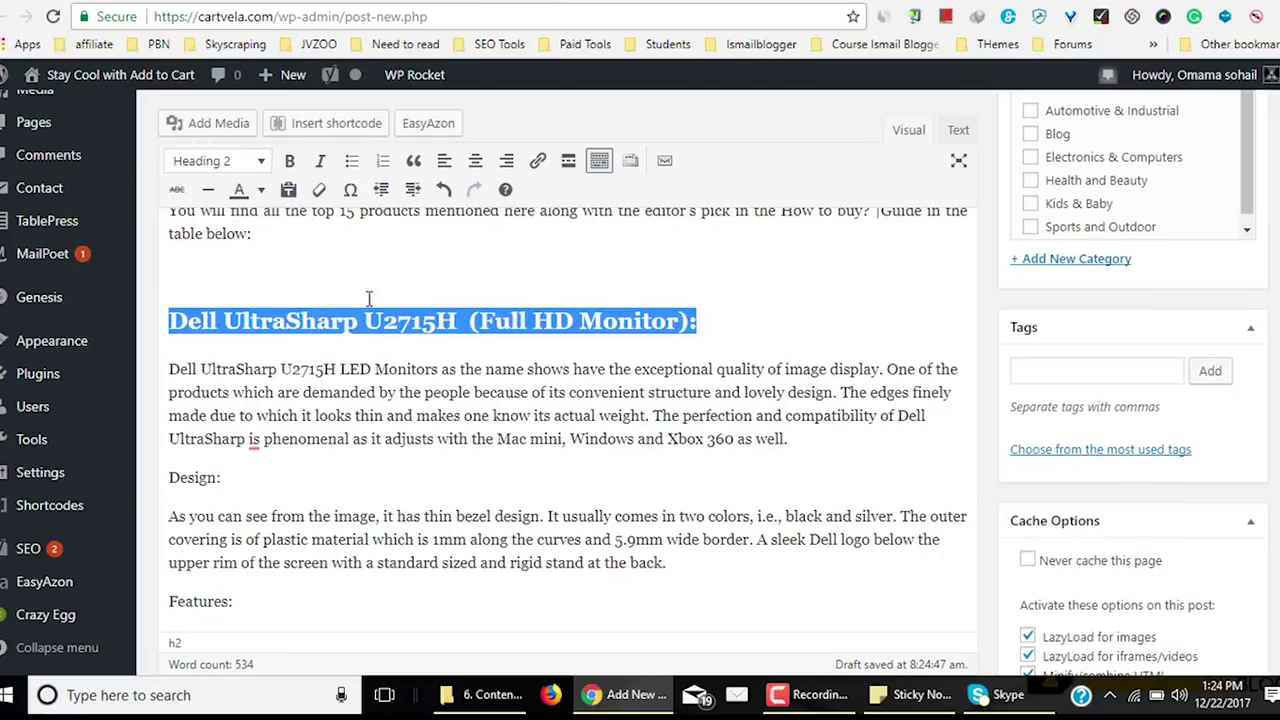
{"action": "left_click", "coordinate": [589, 426]}
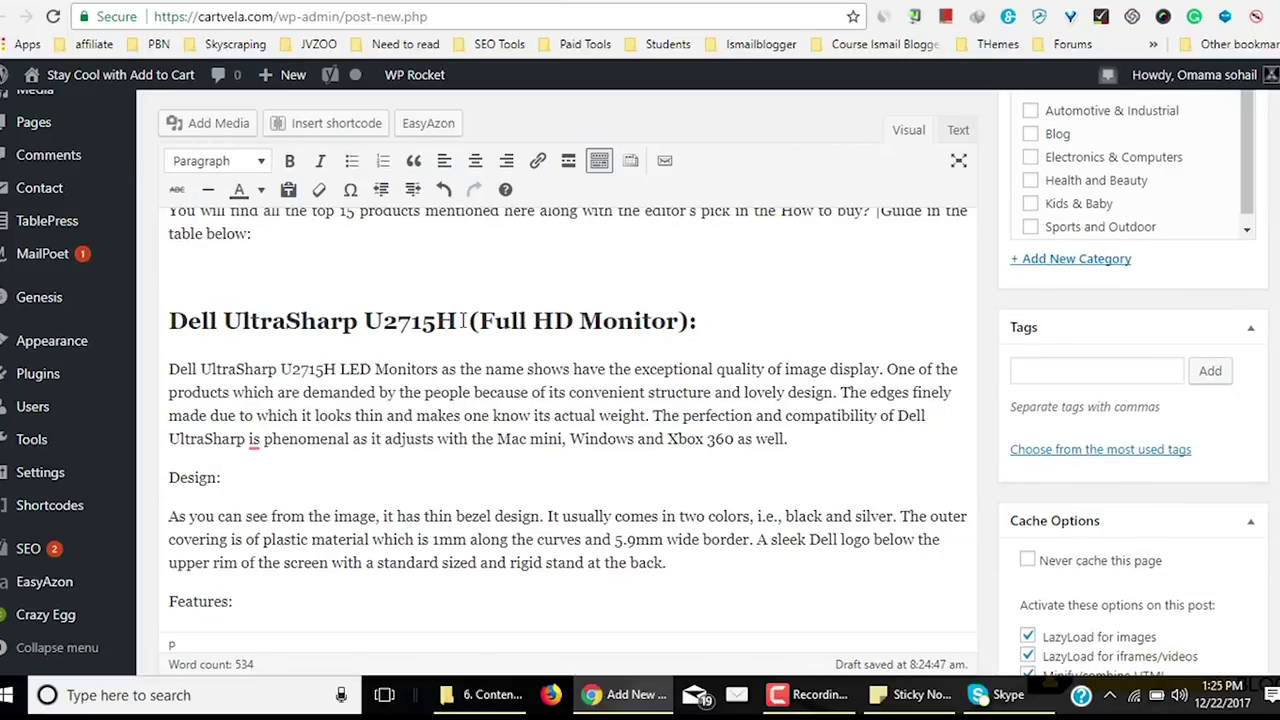
{"action": "left_click", "coordinate": [168, 318]}
{"action": "type", "text": "1."}
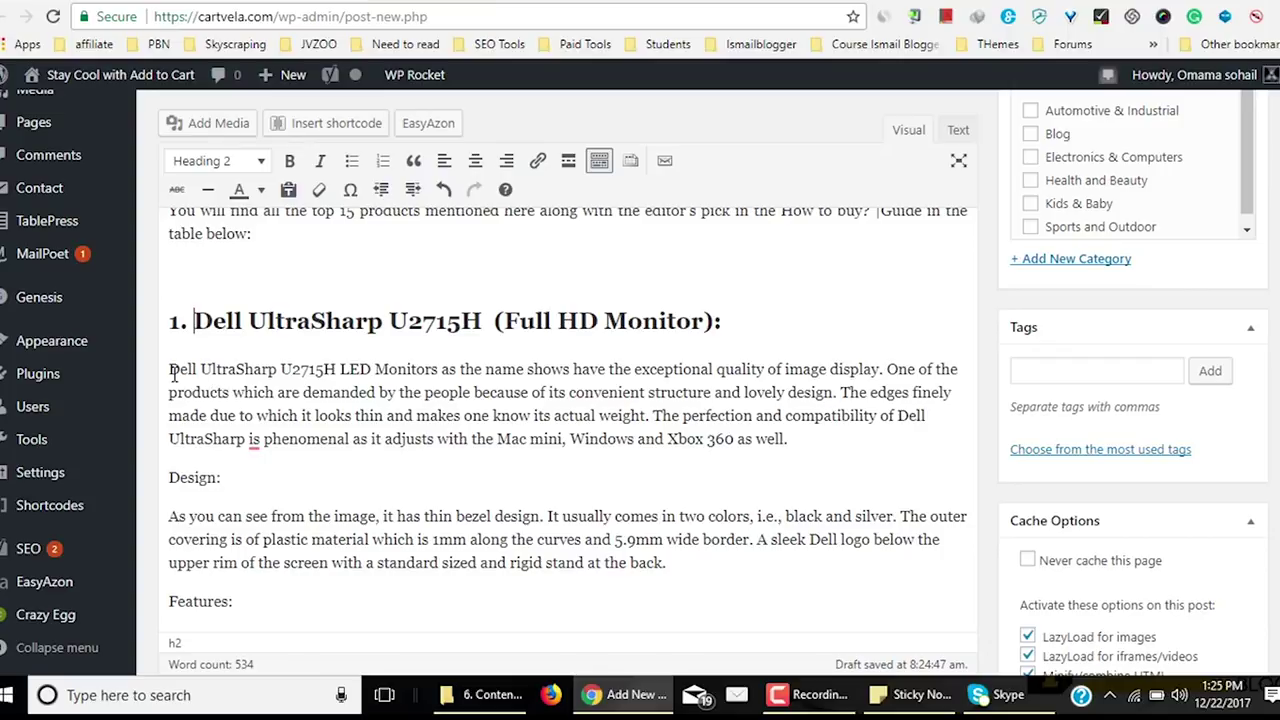
Look through the Dell section down to Pros, check the grammar suggestion for "is", and view the list of available shortcodes.
{"action": "scroll", "coordinate": [240, 300], "scroll_direction": "down", "scroll_amount": 3}
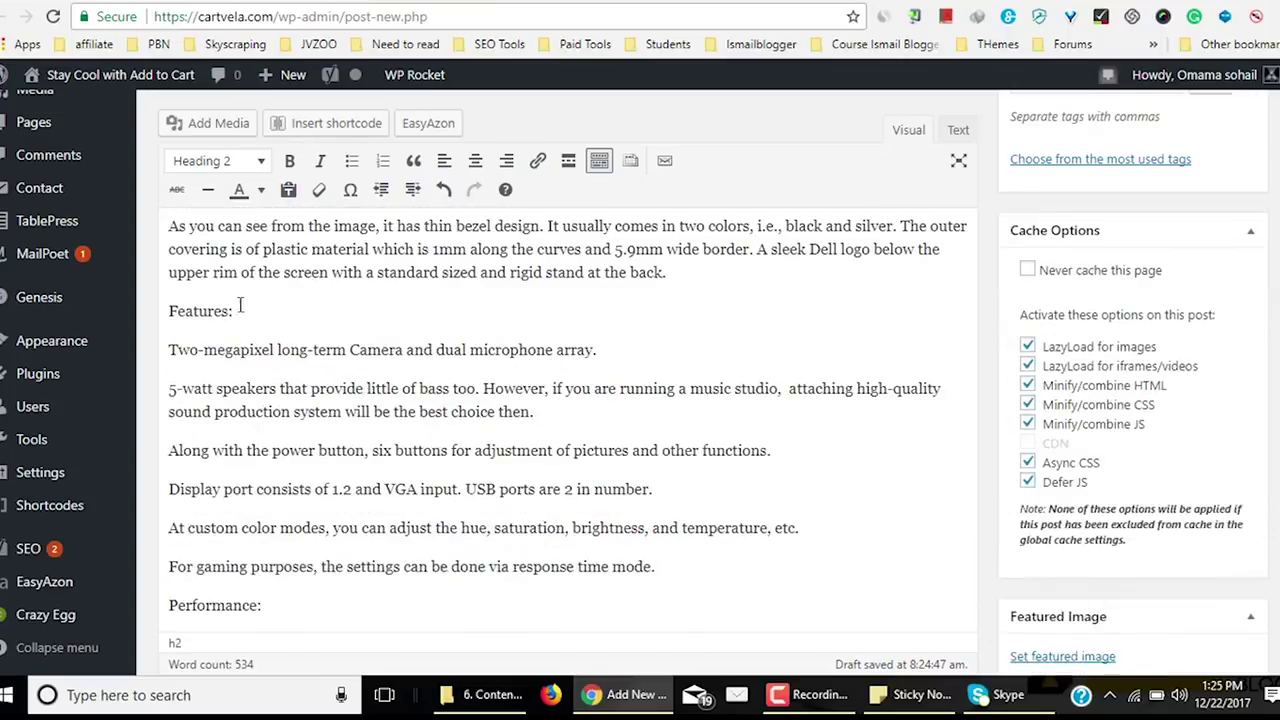
{"action": "scroll", "coordinate": [337, 381], "scroll_direction": "up", "scroll_amount": 3}
{"action": "left_click", "coordinate": [254, 440]}
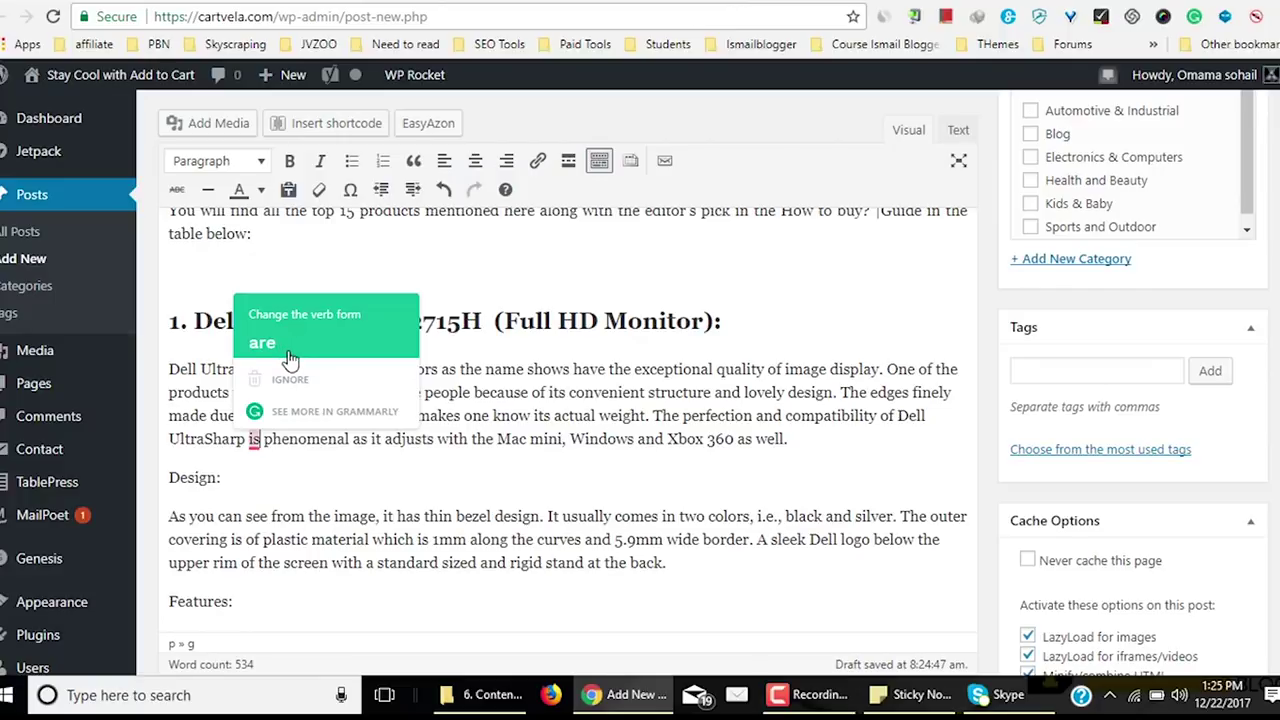
{"action": "left_click", "coordinate": [600, 469]}
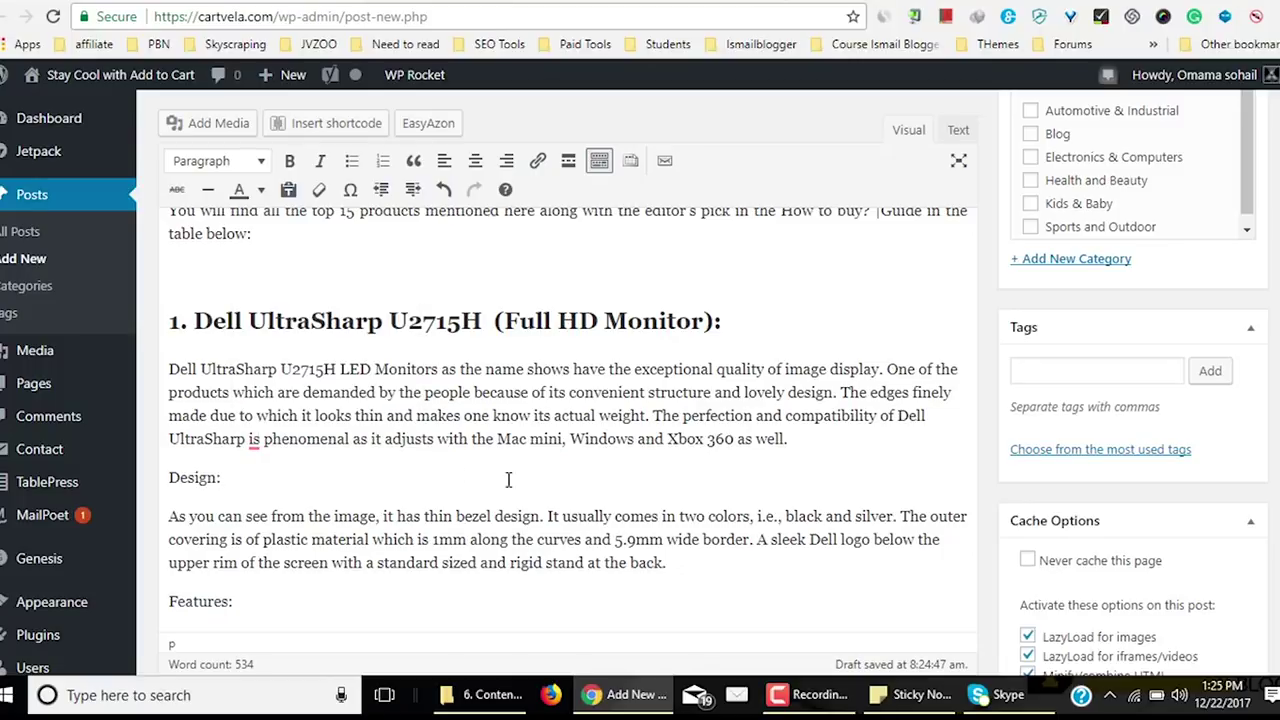
{"action": "scroll", "coordinate": [441, 440], "scroll_direction": "down", "scroll_amount": 3}
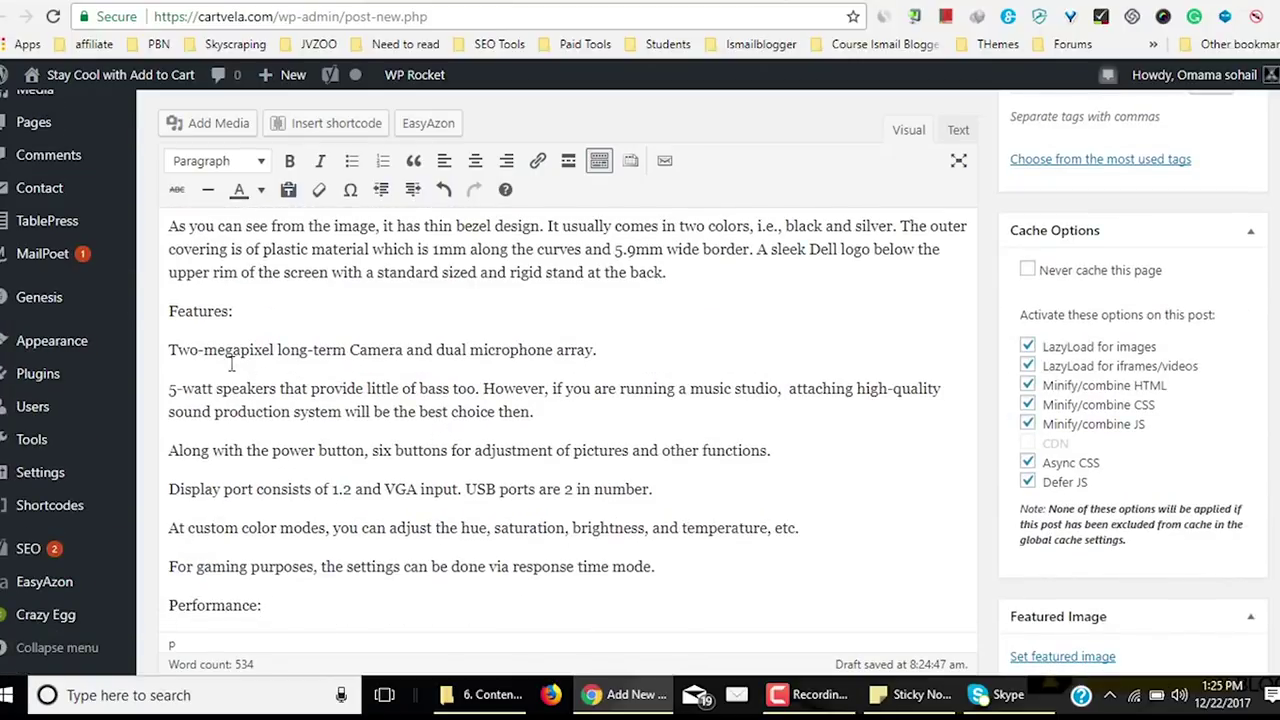
{"action": "scroll", "coordinate": [350, 383], "scroll_direction": "up", "scroll_amount": 3}
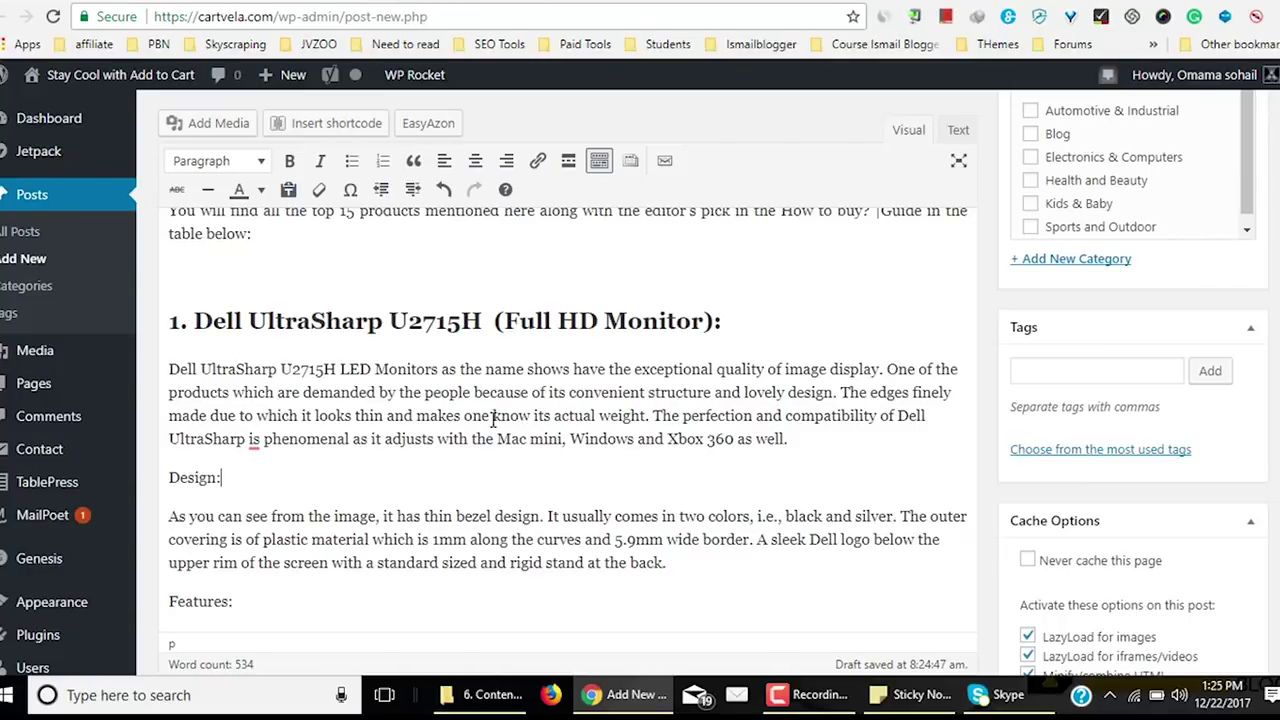
{"action": "scroll", "coordinate": [281, 450], "scroll_direction": "down", "scroll_amount": 9}
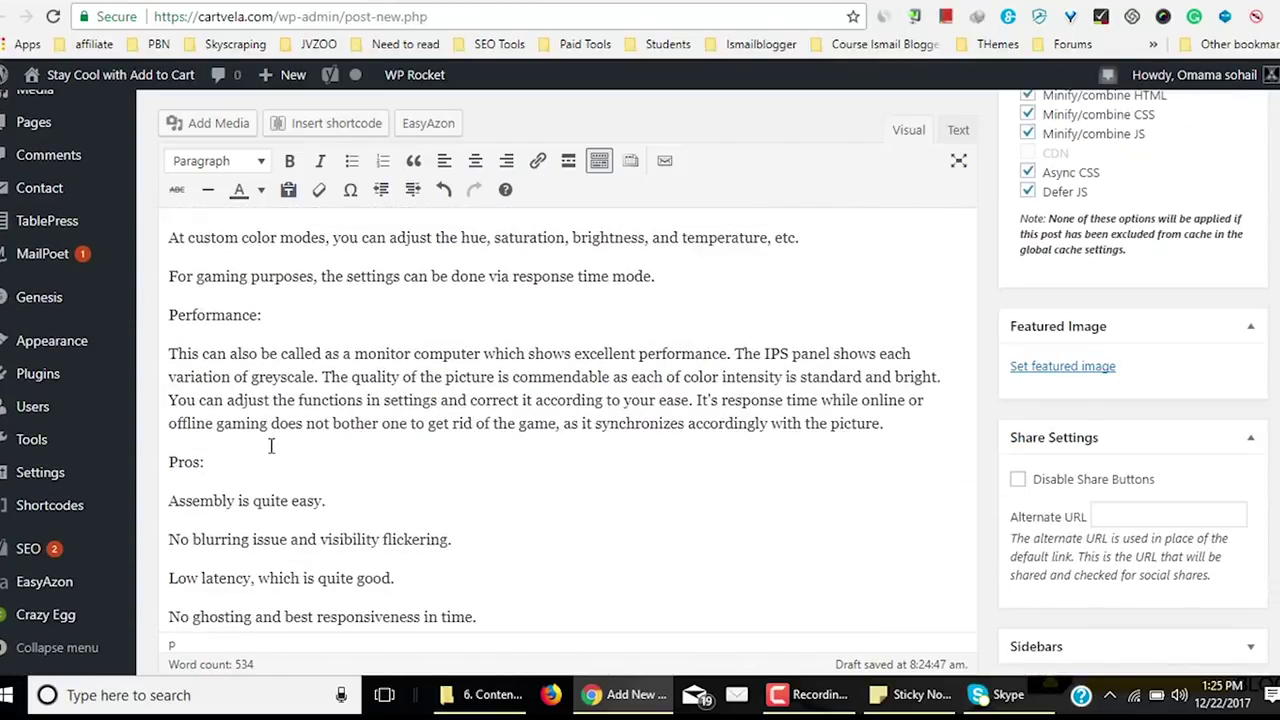
{"action": "scroll", "coordinate": [320, 445], "scroll_direction": "up", "scroll_amount": 6}
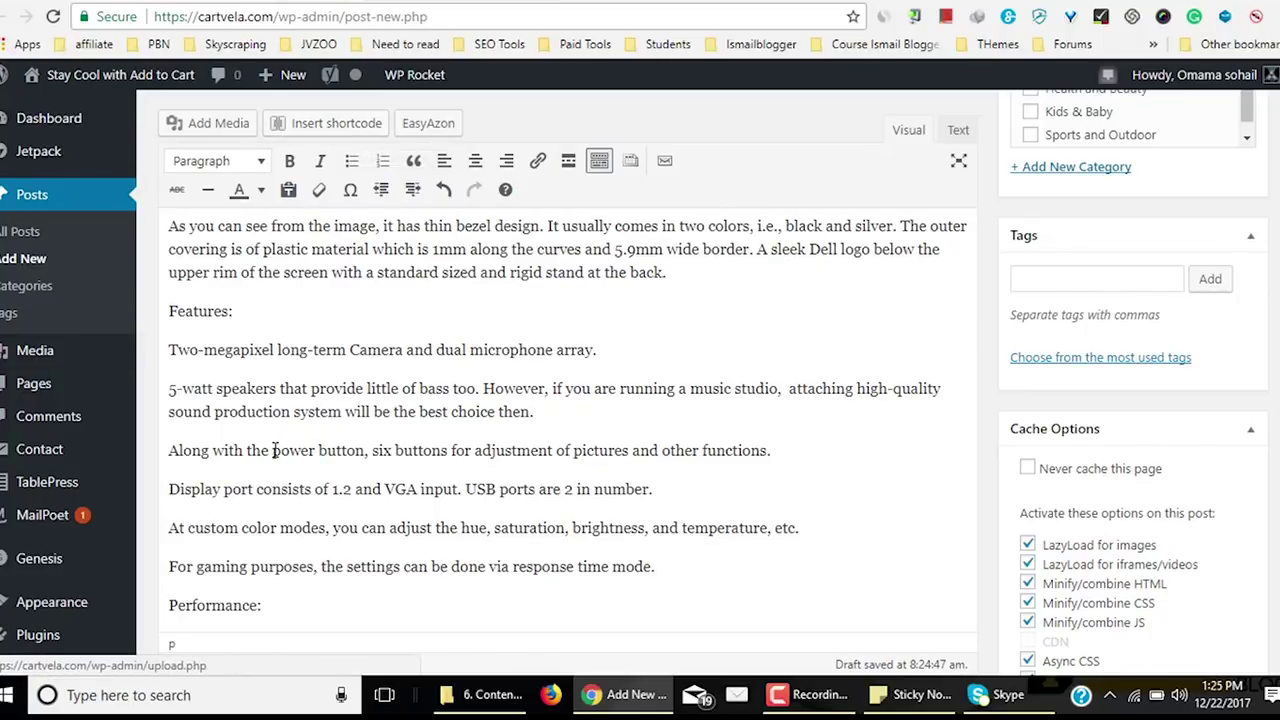
{"action": "scroll", "coordinate": [240, 455], "scroll_direction": "down", "scroll_amount": 3}
{"action": "scroll", "coordinate": [250, 445], "scroll_direction": "up", "scroll_amount": 10}
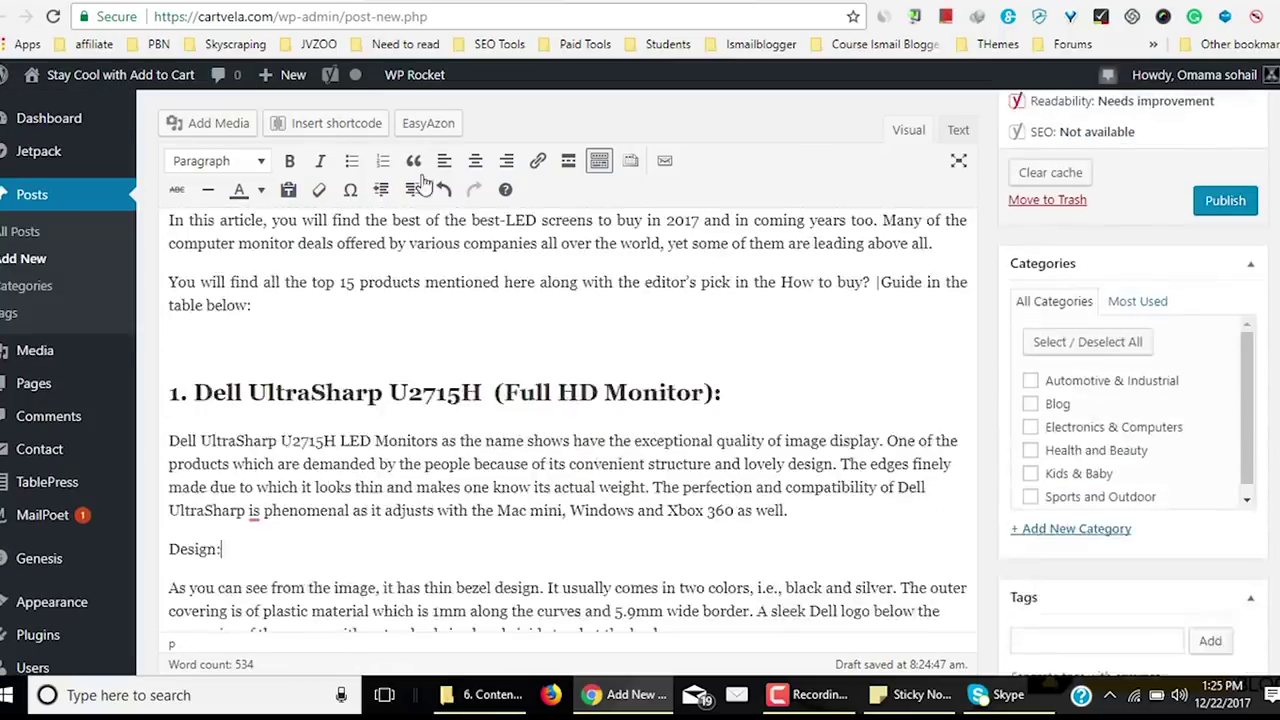
{"action": "left_click", "coordinate": [367, 128]}
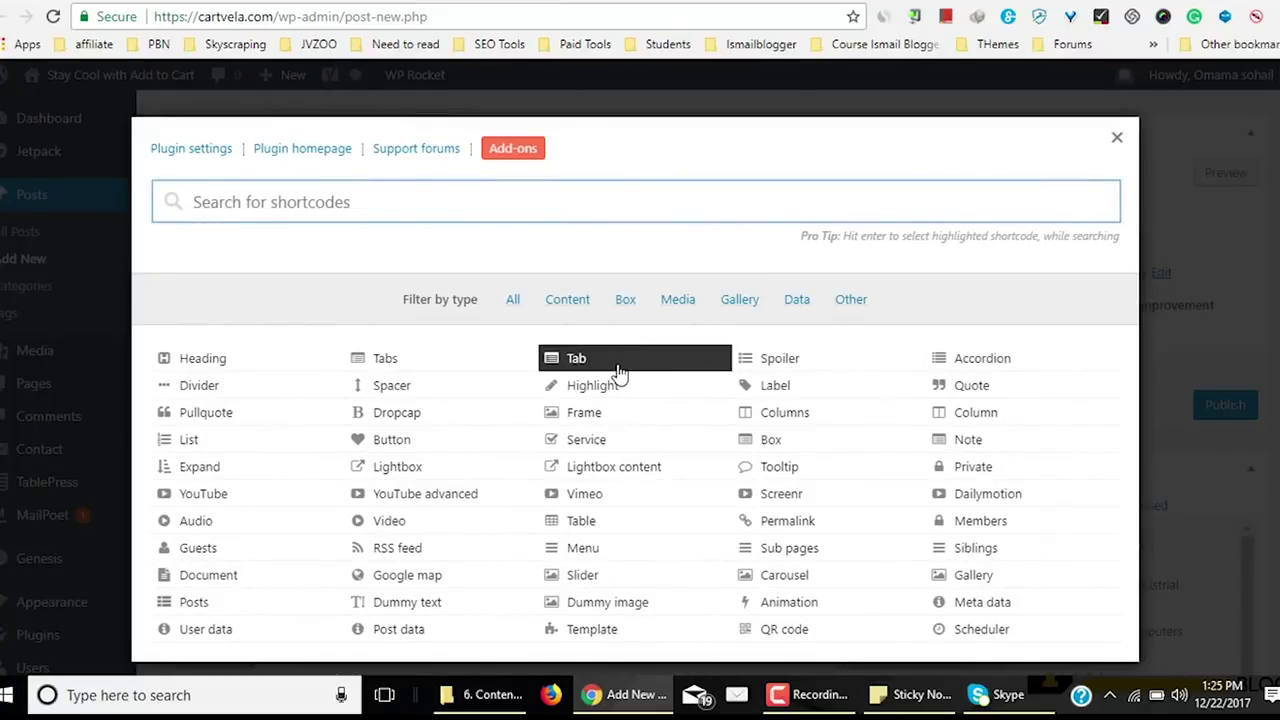
{"action": "left_click", "coordinate": [1118, 139]}
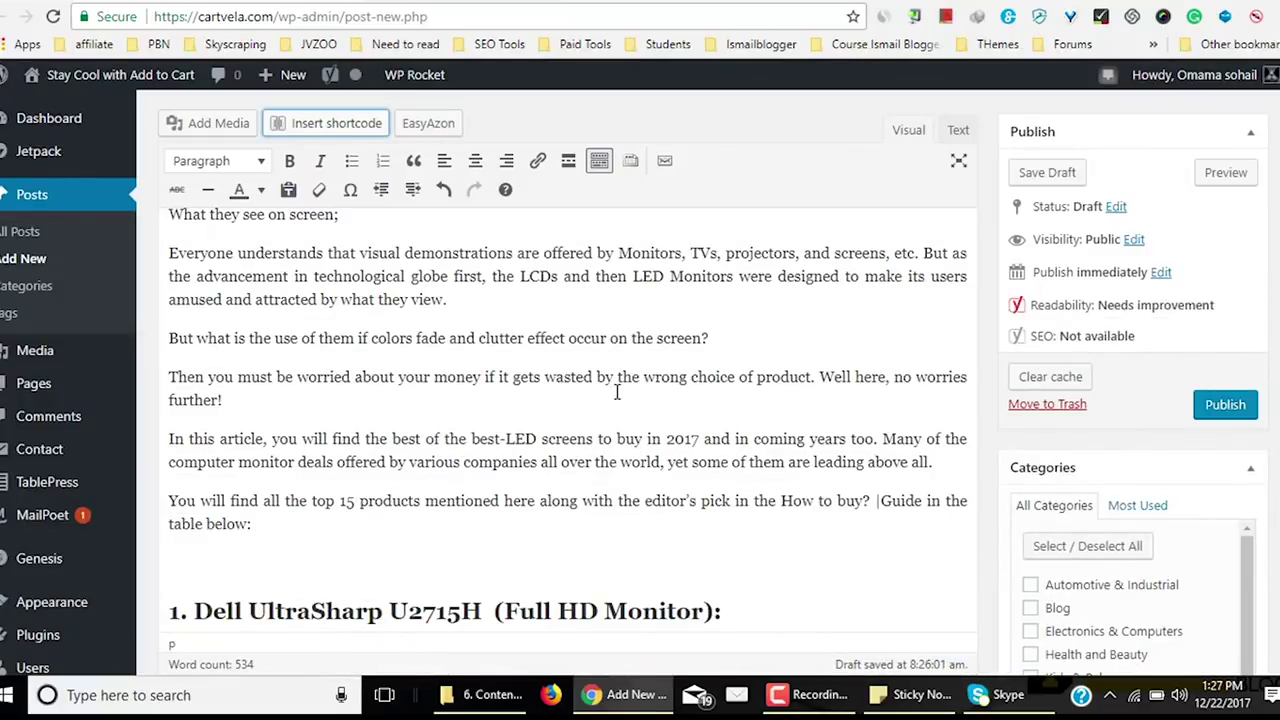
Reread the draft from the end of the introduction to the Dell monitor's Design and Features sections.
{"action": "scroll", "coordinate": [560, 385], "scroll_direction": "down", "scroll_amount": 6}
{"action": "scroll", "coordinate": [495, 352], "scroll_direction": "up", "scroll_amount": 3}
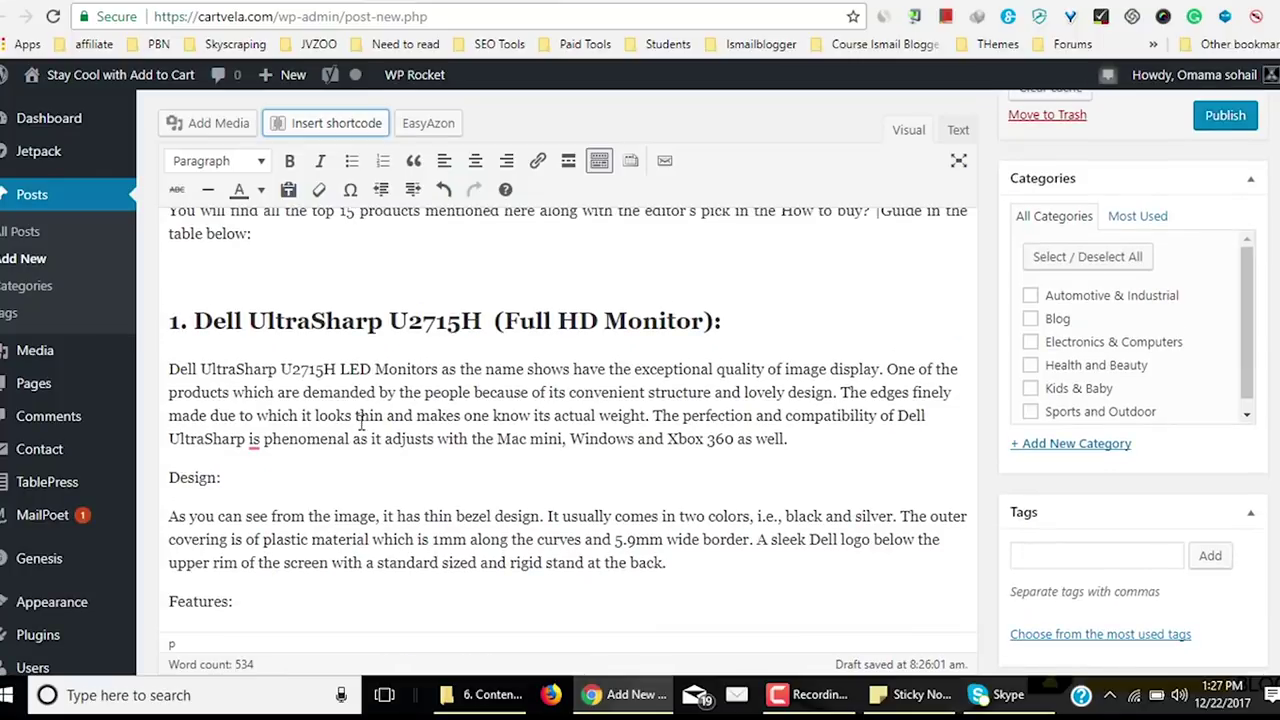
{"action": "double_click", "coordinate": [184, 477]}
{"action": "left_click", "coordinate": [507, 543]}
{"action": "scroll", "coordinate": [465, 462], "scroll_direction": "down", "scroll_amount": 4}
{"action": "scroll", "coordinate": [458, 475], "scroll_direction": "up", "scroll_amount": 4}
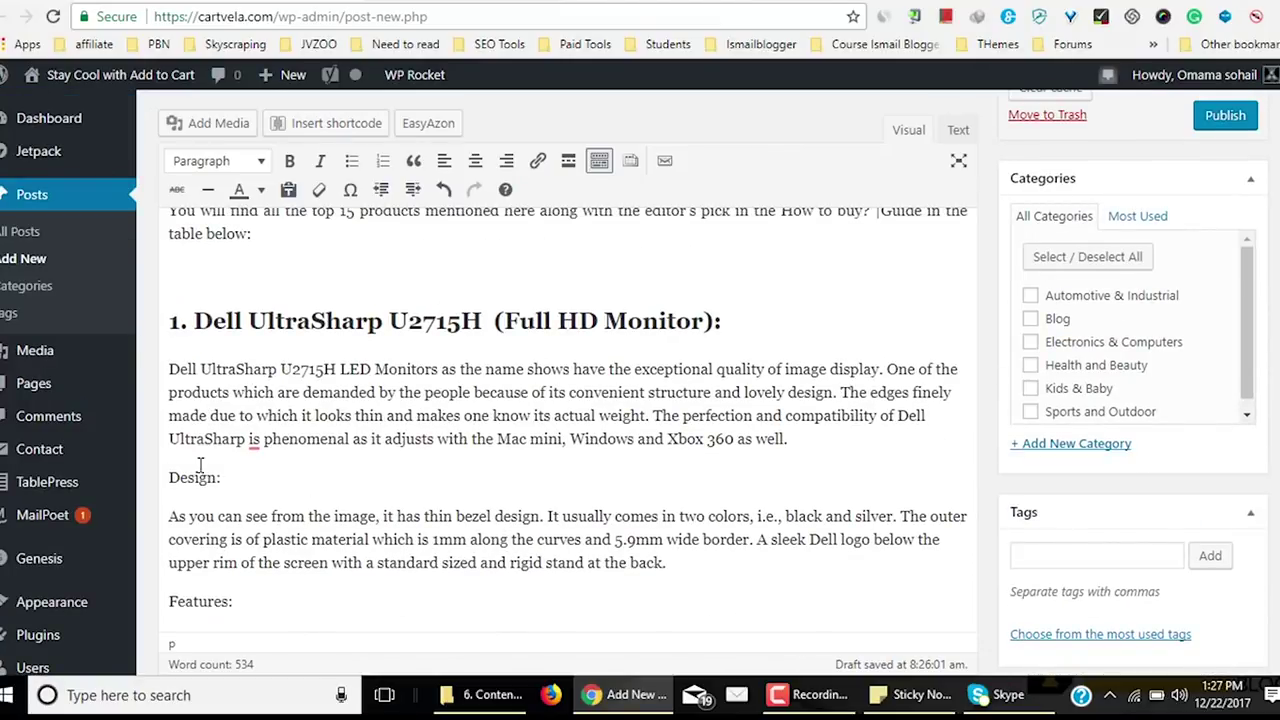
{"action": "left_click_drag", "start_coordinate": [180, 477], "coordinate": [320, 495]}
{"action": "left_click", "coordinate": [527, 554]}
{"action": "scroll", "coordinate": [530, 562], "scroll_direction": "down", "scroll_amount": 3}
{"action": "scroll", "coordinate": [455, 525], "scroll_direction": "up", "scroll_amount": 6}
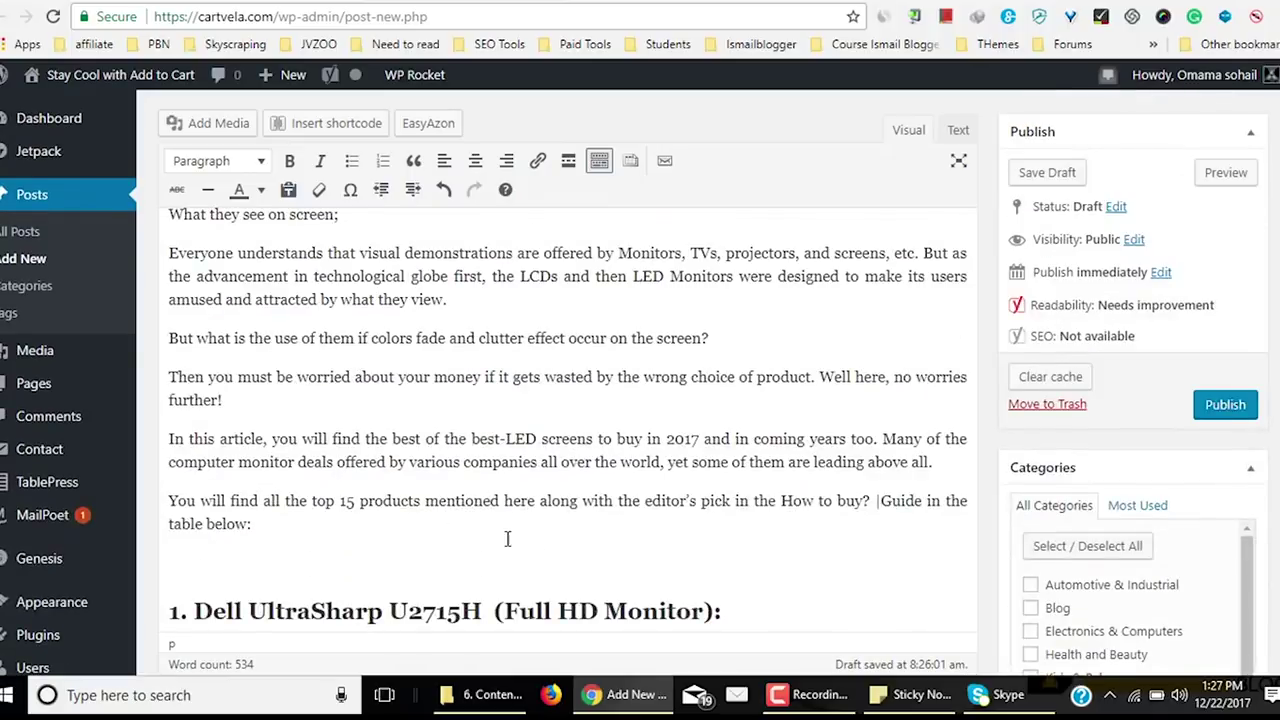
{"action": "scroll", "coordinate": [500, 530], "scroll_direction": "down", "scroll_amount": 3}
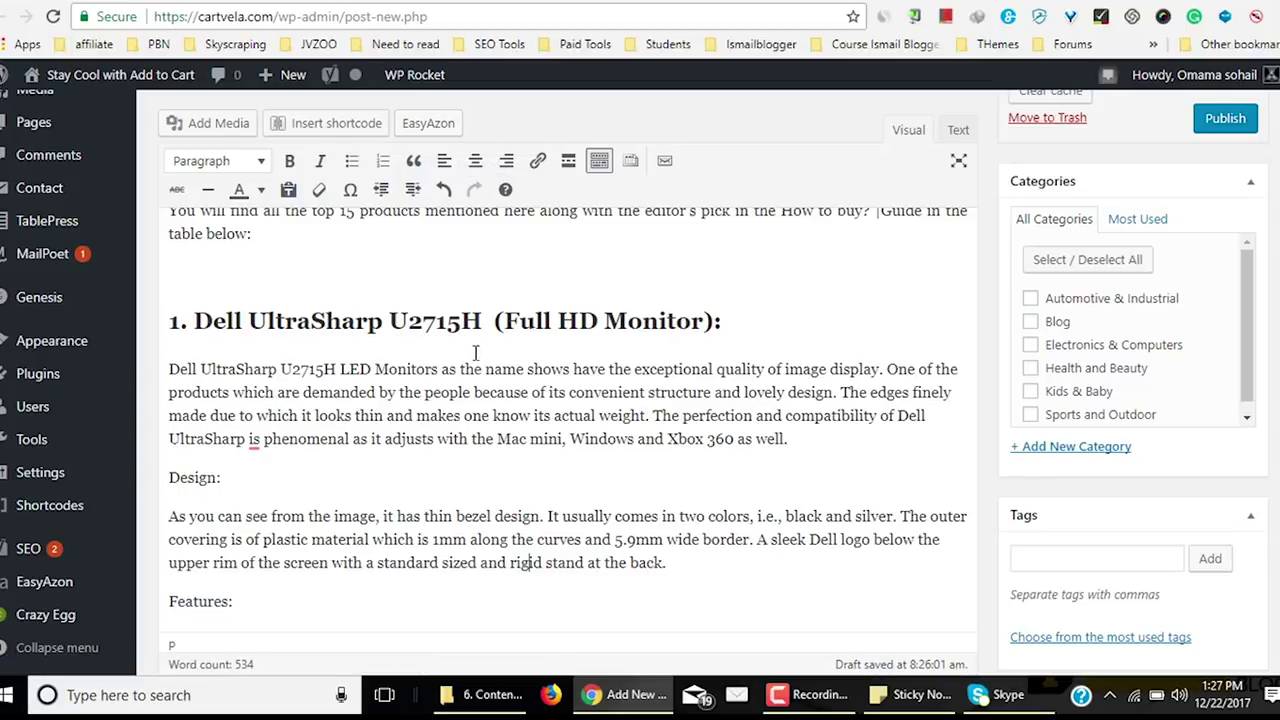
Search EasyAzon for "Dell UltraSharp U2715H" from the numbered heading and choose a text link to the 27-Inch Screen LED-Lit Monitor.
{"action": "left_click_drag", "start_coordinate": [196, 320], "coordinate": [490, 321]}
{"action": "left_click", "coordinate": [551, 415]}
{"action": "left_click_drag", "start_coordinate": [194, 320], "coordinate": [486, 321]}
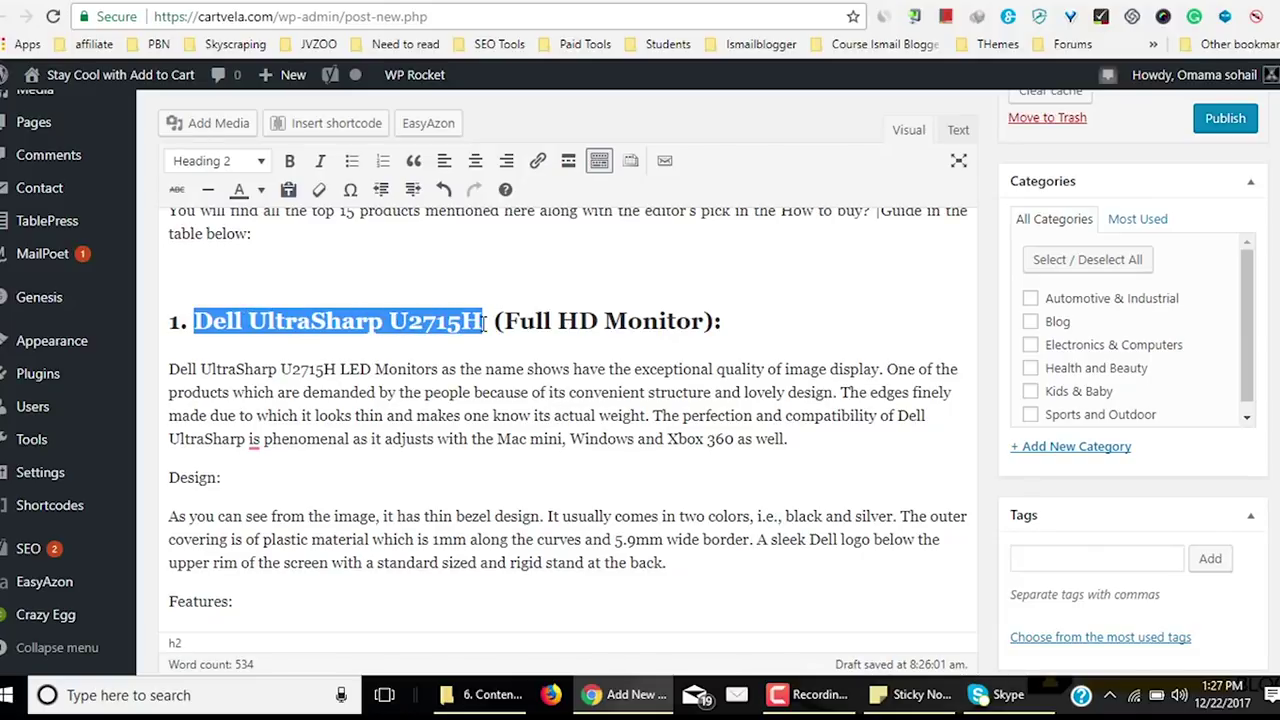
{"action": "left_click", "coordinate": [446, 127]}
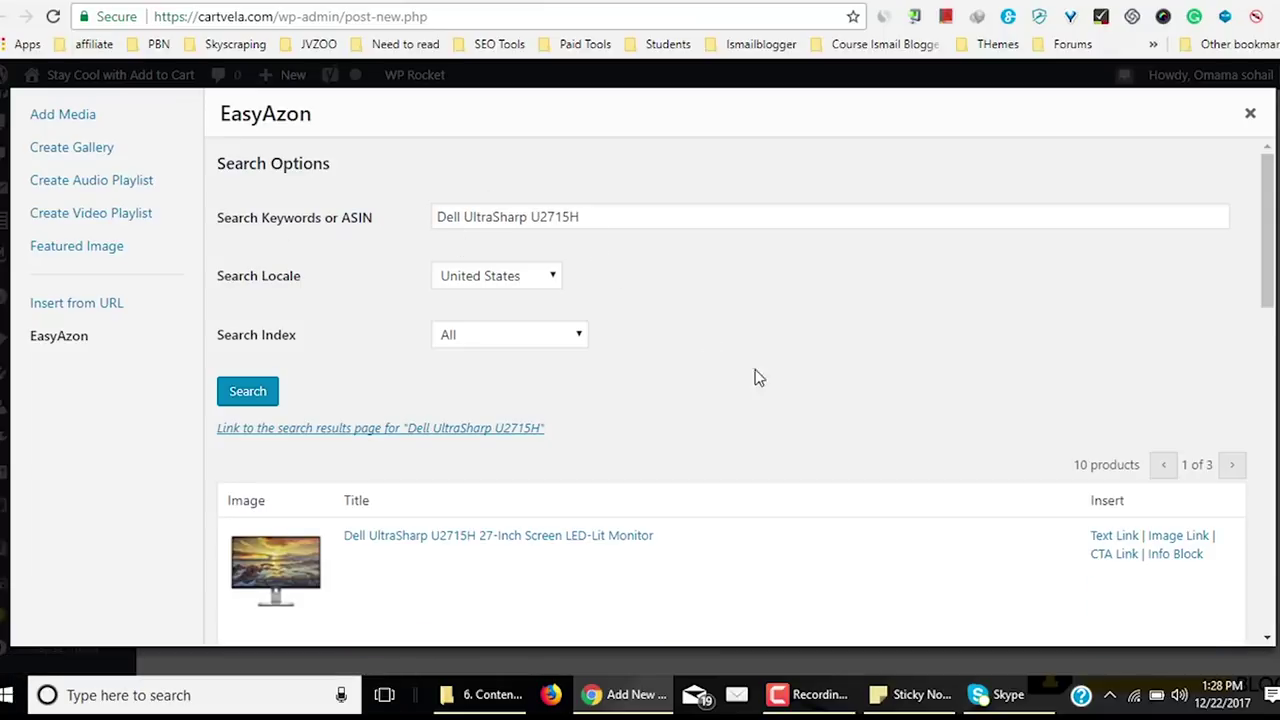
{"action": "scroll", "coordinate": [563, 371], "scroll_direction": "down", "scroll_amount": 3}
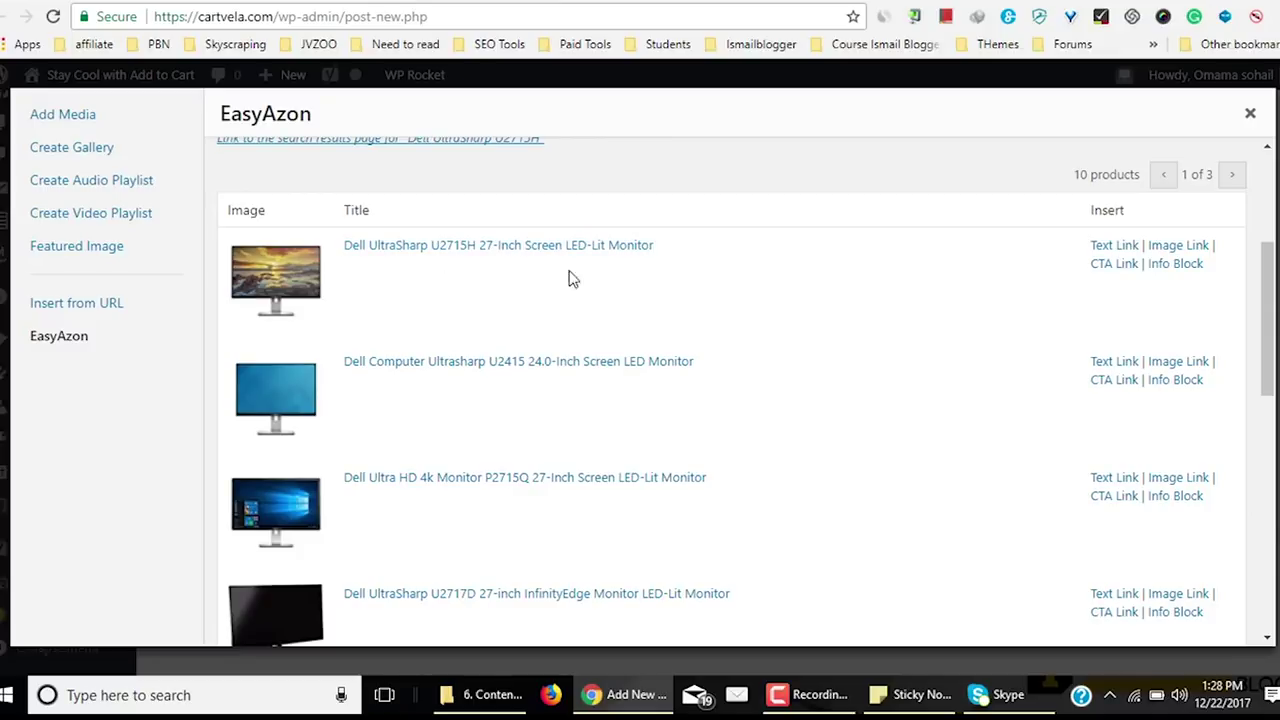
{"action": "left_click", "coordinate": [1114, 246]}
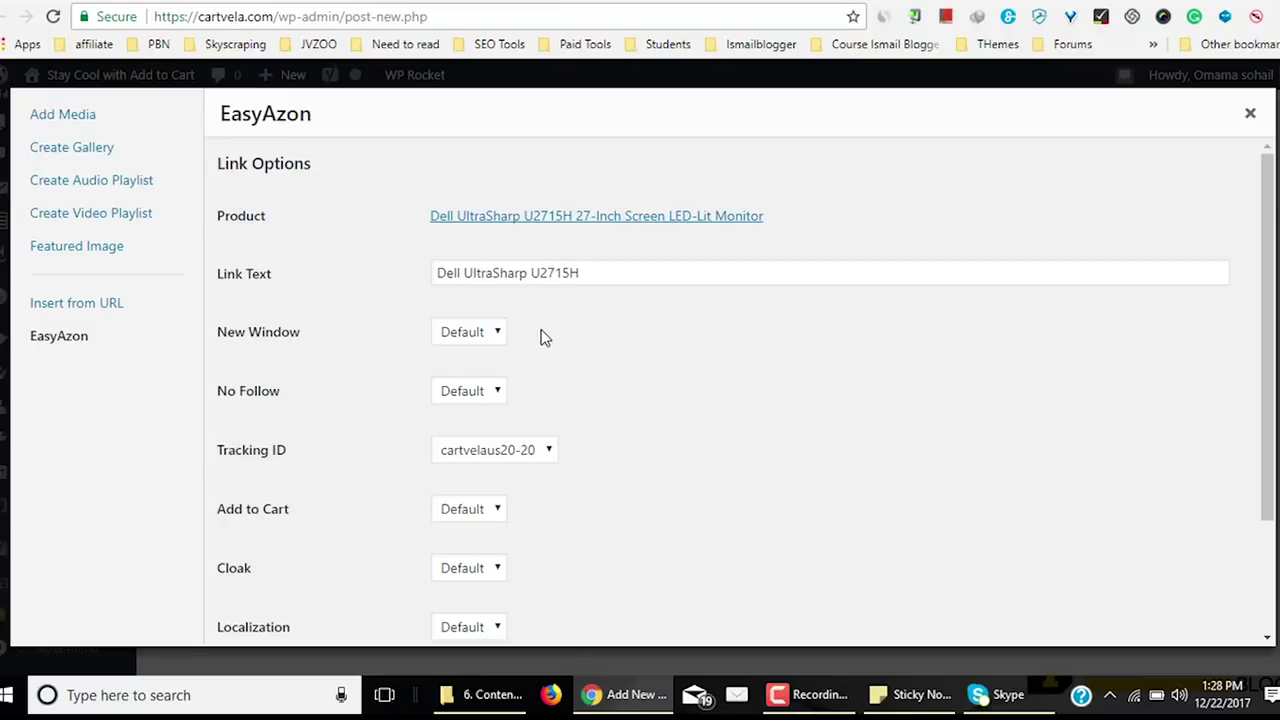
Set the product link's New Window option to Yes, keeping No Follow and Add to Cart at Default.
{"action": "left_click", "coordinate": [501, 330]}
{"action": "left_click", "coordinate": [492, 378]}
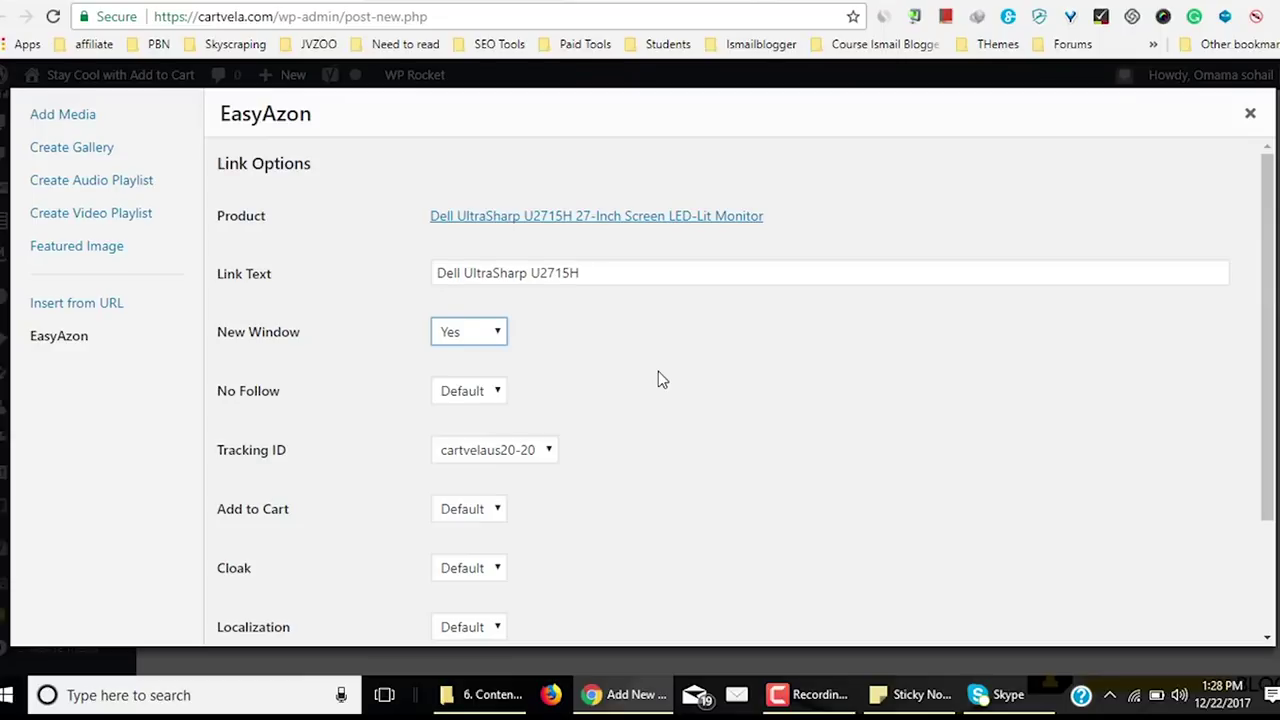
{"action": "left_click", "coordinate": [500, 389]}
{"action": "left_click", "coordinate": [500, 389]}
{"action": "scroll", "coordinate": [659, 437], "scroll_direction": "down", "scroll_amount": 2}
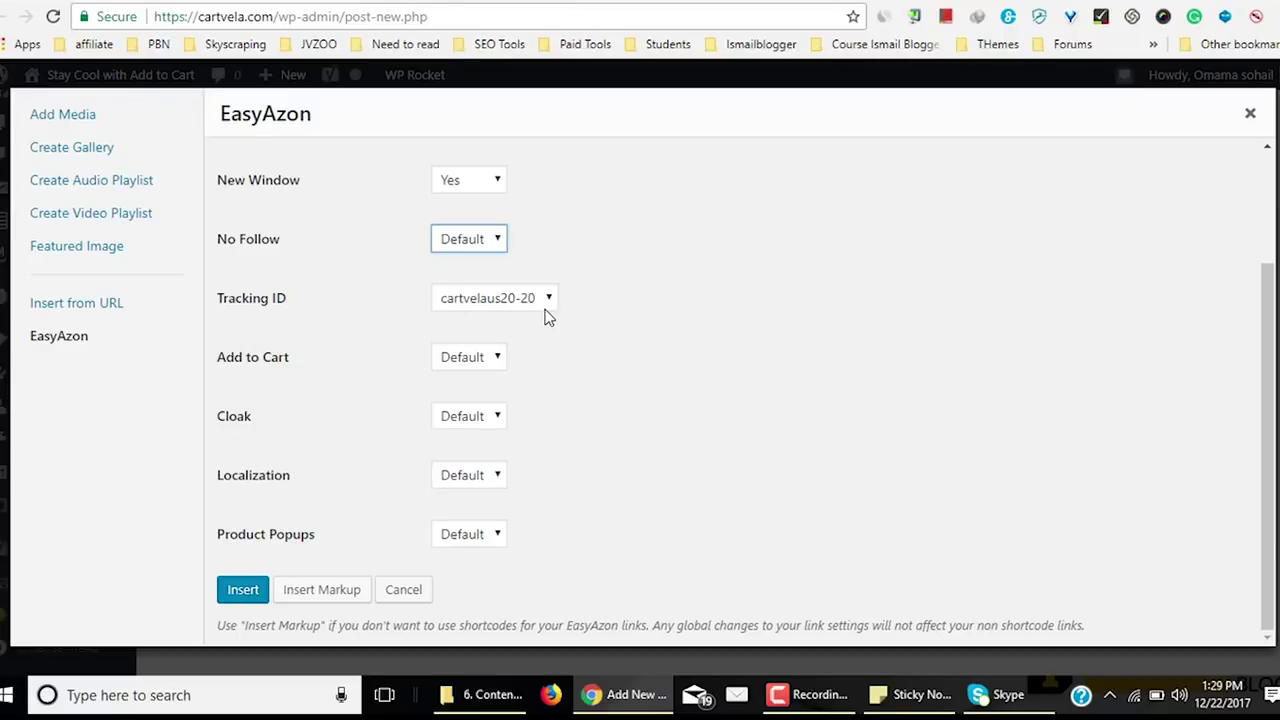
{"action": "left_click", "coordinate": [497, 359]}
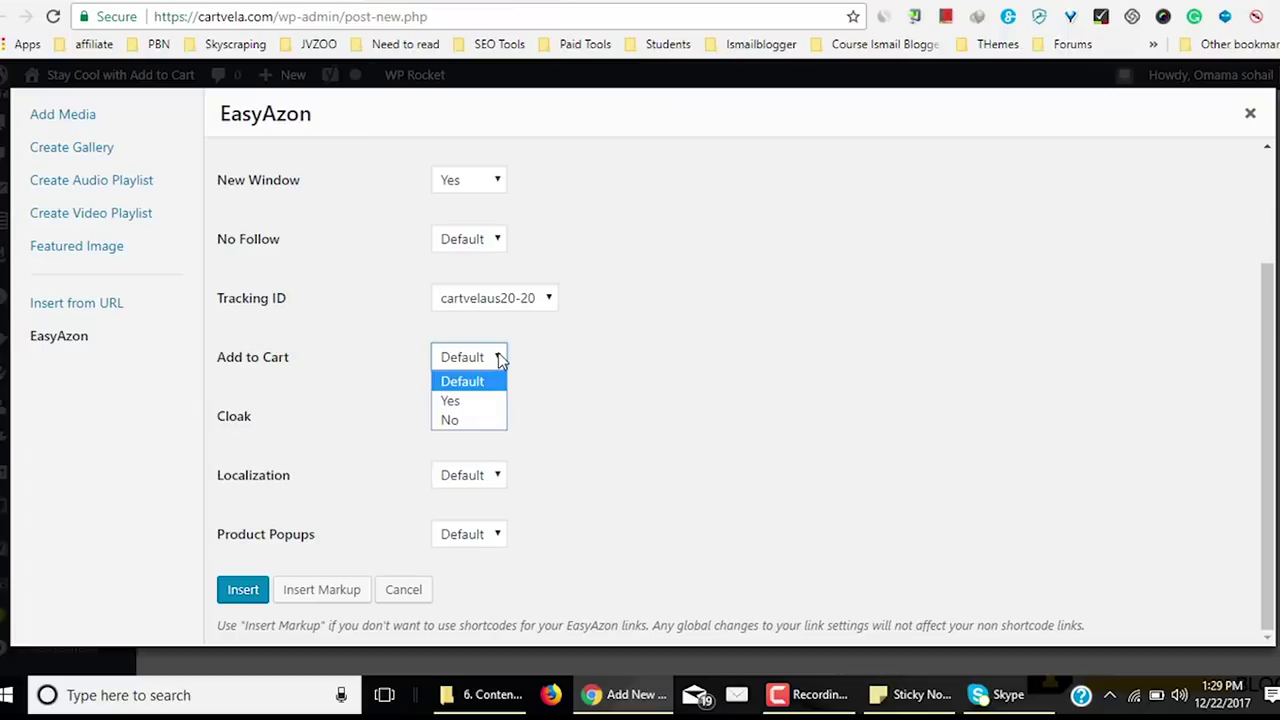
{"action": "left_click", "coordinate": [500, 357]}
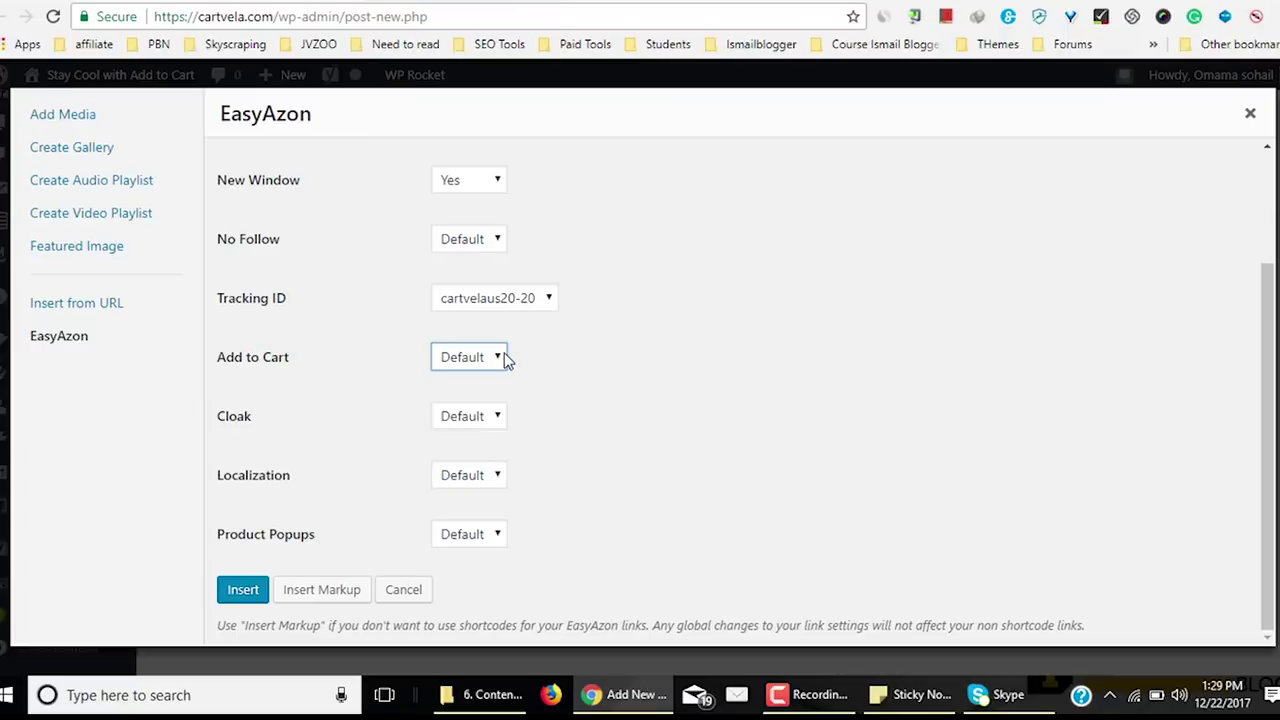
Set Cloak to Yes, keep Localization at Default, choose the Product Popups option, and insert the link into the heading as markup.
{"action": "left_click", "coordinate": [503, 418]}
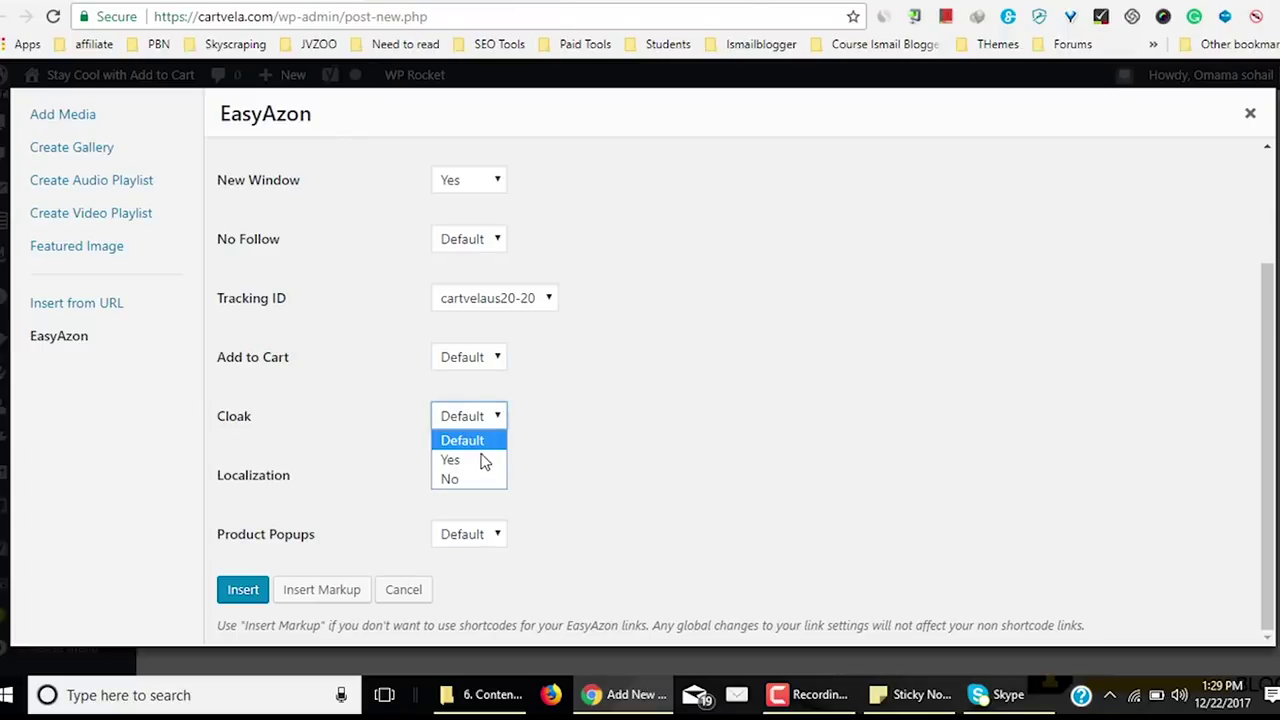
{"action": "left_click", "coordinate": [483, 456]}
{"action": "left_click", "coordinate": [502, 481]}
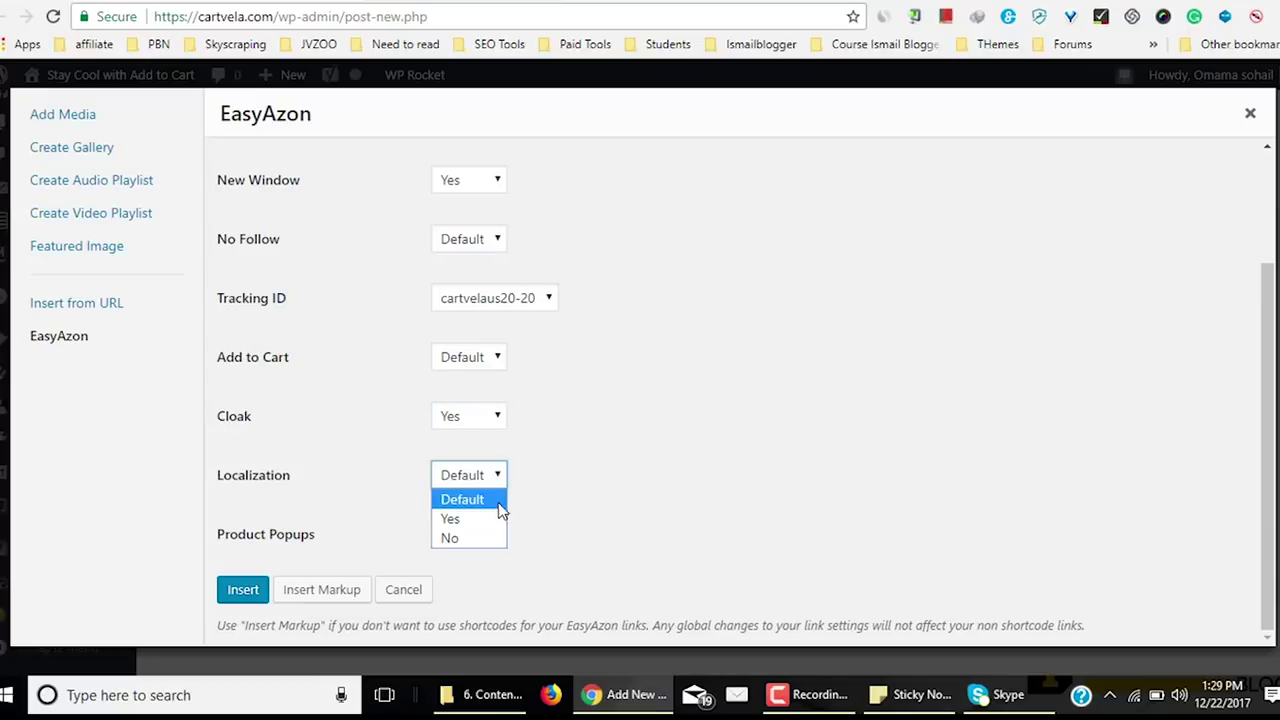
{"action": "left_click", "coordinate": [515, 500]}
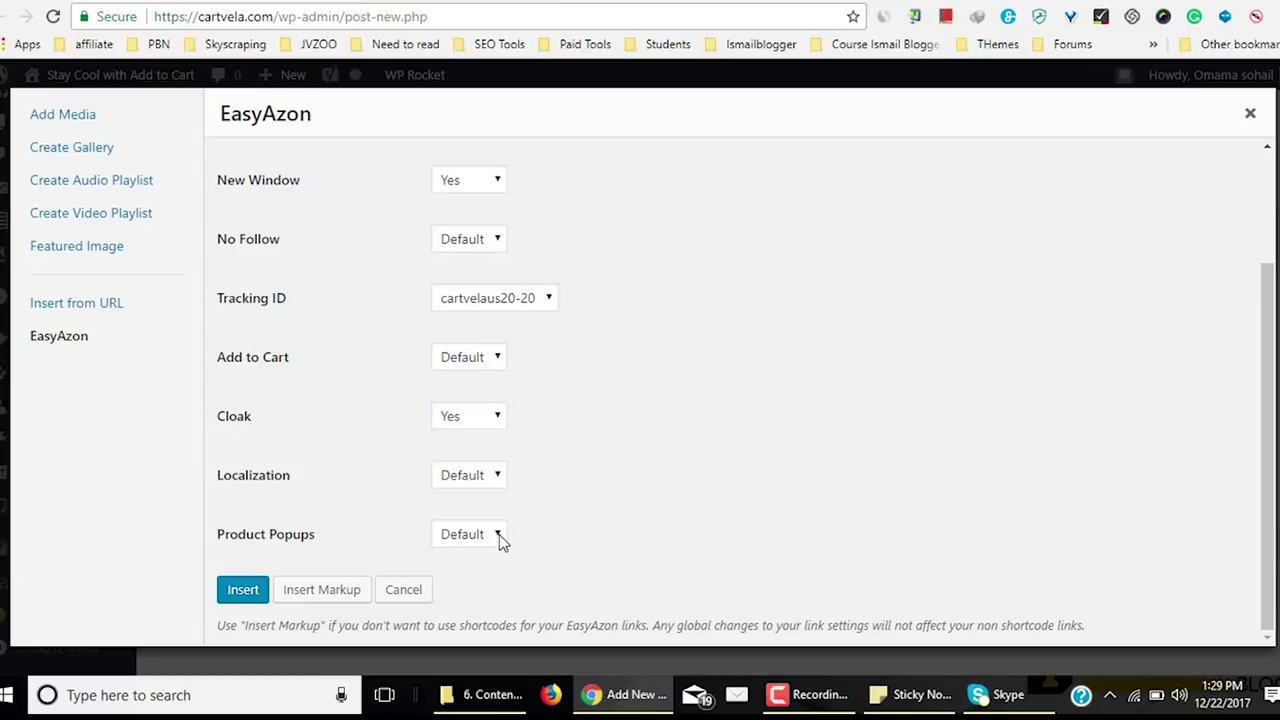
{"action": "left_click", "coordinate": [500, 536]}
{"action": "left_click", "coordinate": [490, 597]}
{"action": "left_click", "coordinate": [341, 593]}
{"action": "left_click", "coordinate": [338, 592]}
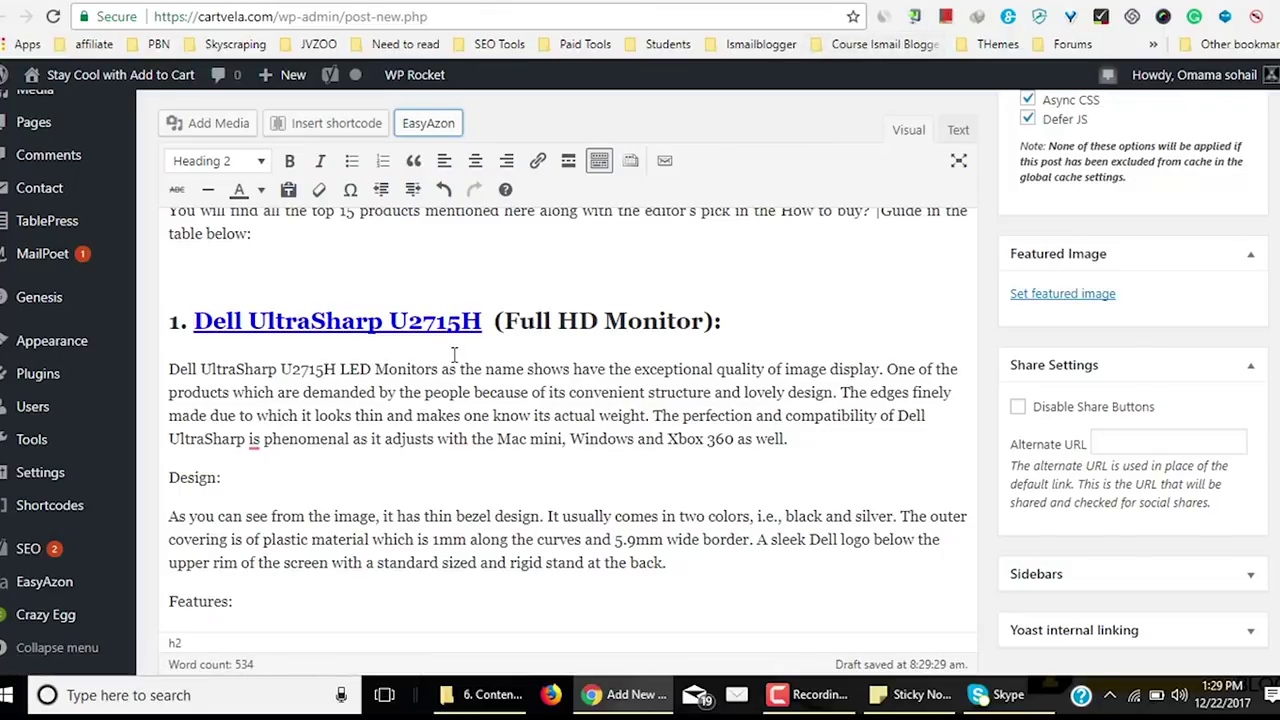
{"action": "scroll", "coordinate": [371, 371], "scroll_direction": "down", "scroll_amount": 6}
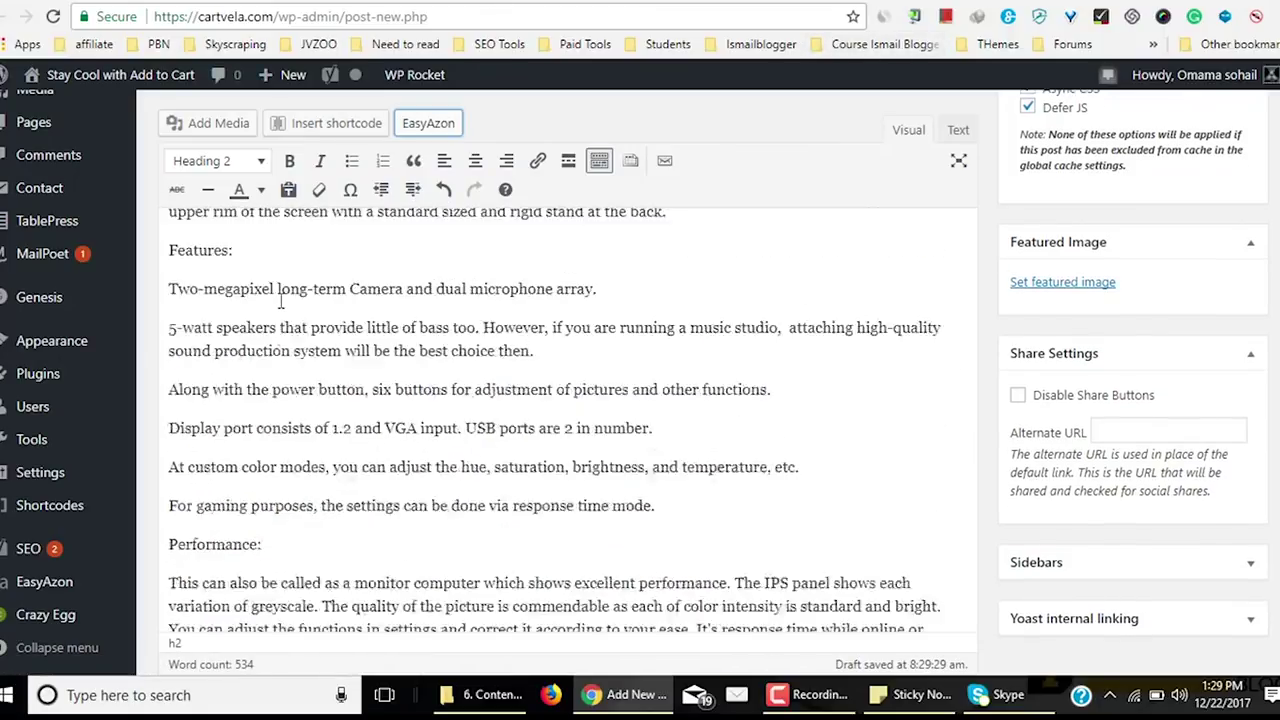
Compare the draft's Performance, Pros and Cons sections with the formatted Pros and Cons blocks in the existing monitor post.
{"action": "scroll", "coordinate": [344, 350], "scroll_direction": "down", "scroll_amount": 3}
{"action": "scroll", "coordinate": [443, 484], "scroll_direction": "up", "scroll_amount": 5}
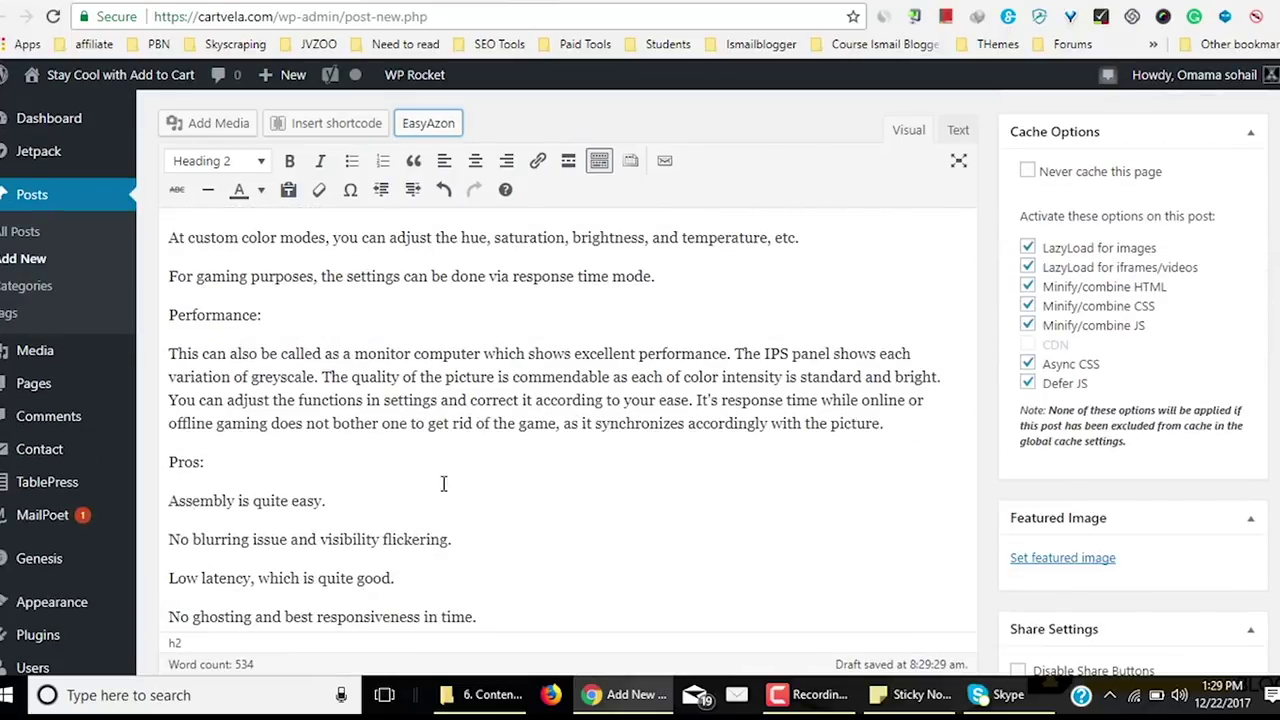
{"action": "scroll", "coordinate": [301, 450], "scroll_direction": "down", "scroll_amount": 5}
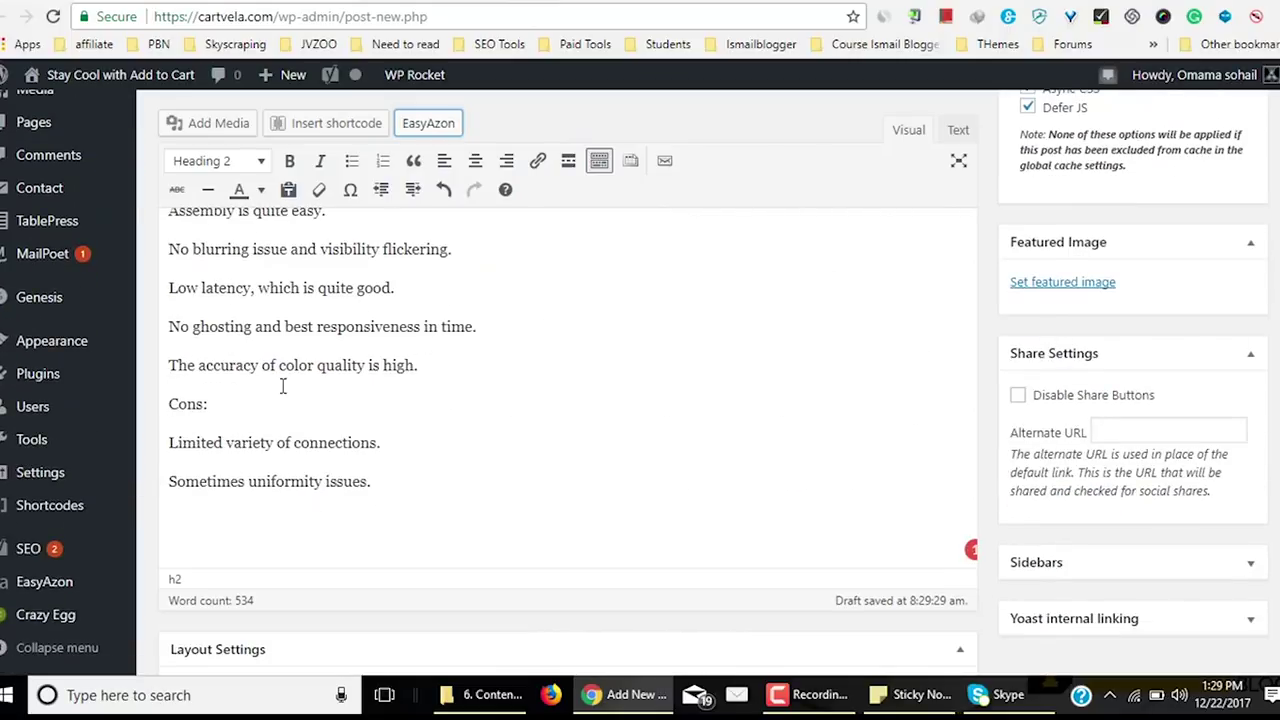
{"action": "key", "text": "ctrl+Tab"}
{"action": "scroll", "coordinate": [535, 380], "scroll_direction": "down", "scroll_amount": 3}
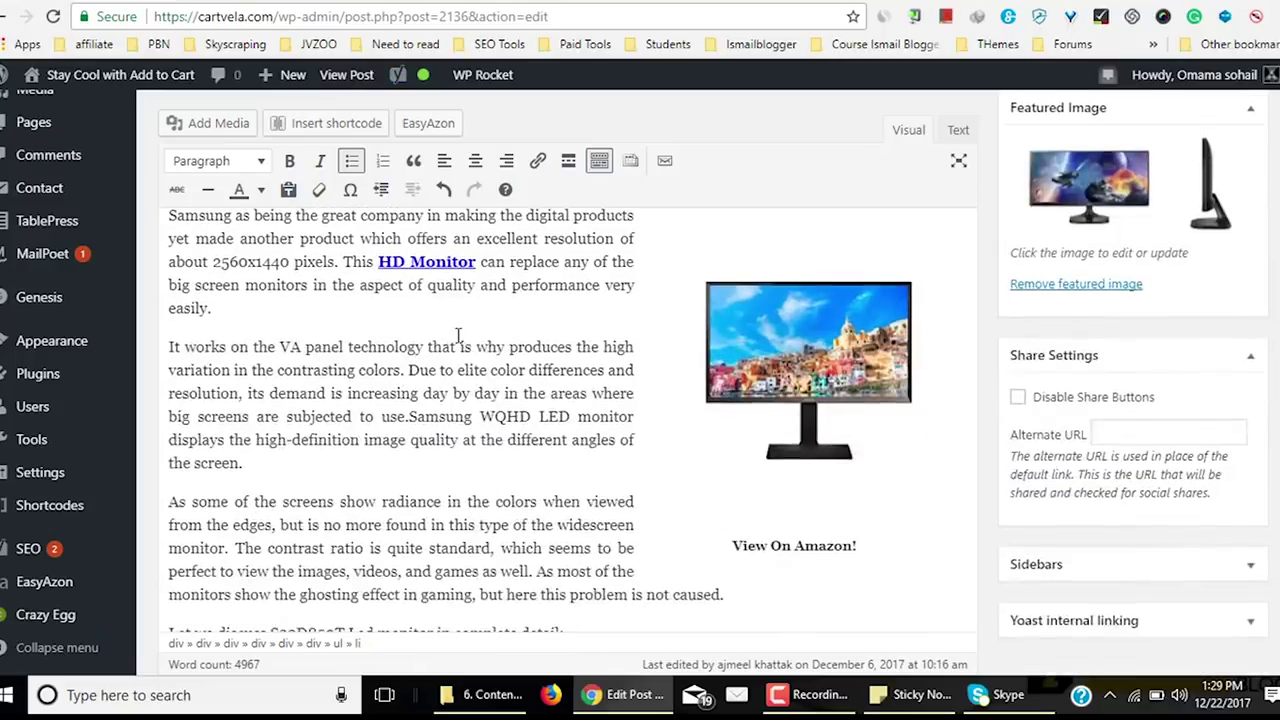
{"action": "scroll", "coordinate": [538, 377], "scroll_direction": "up", "scroll_amount": 6}
{"action": "left_click", "coordinate": [470, 486]}
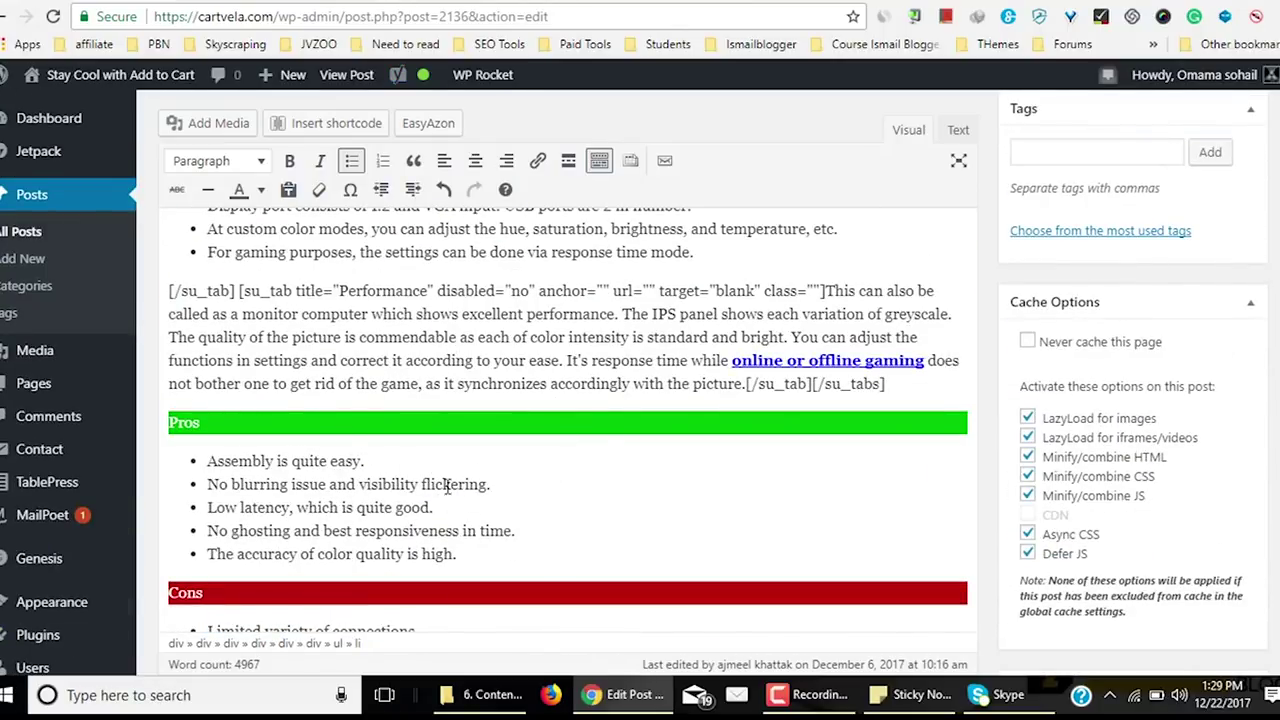
{"action": "scroll", "coordinate": [475, 474], "scroll_direction": "down", "scroll_amount": 4}
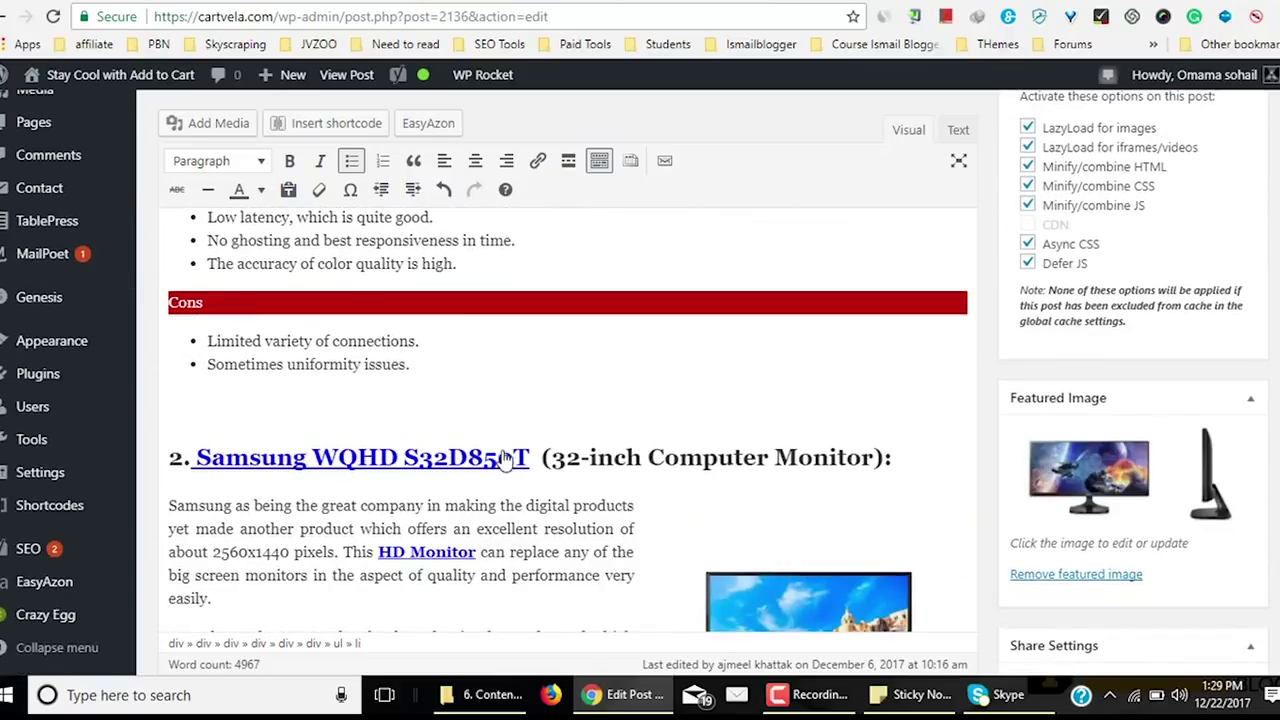
{"action": "scroll", "coordinate": [475, 474], "scroll_direction": "up", "scroll_amount": 4}
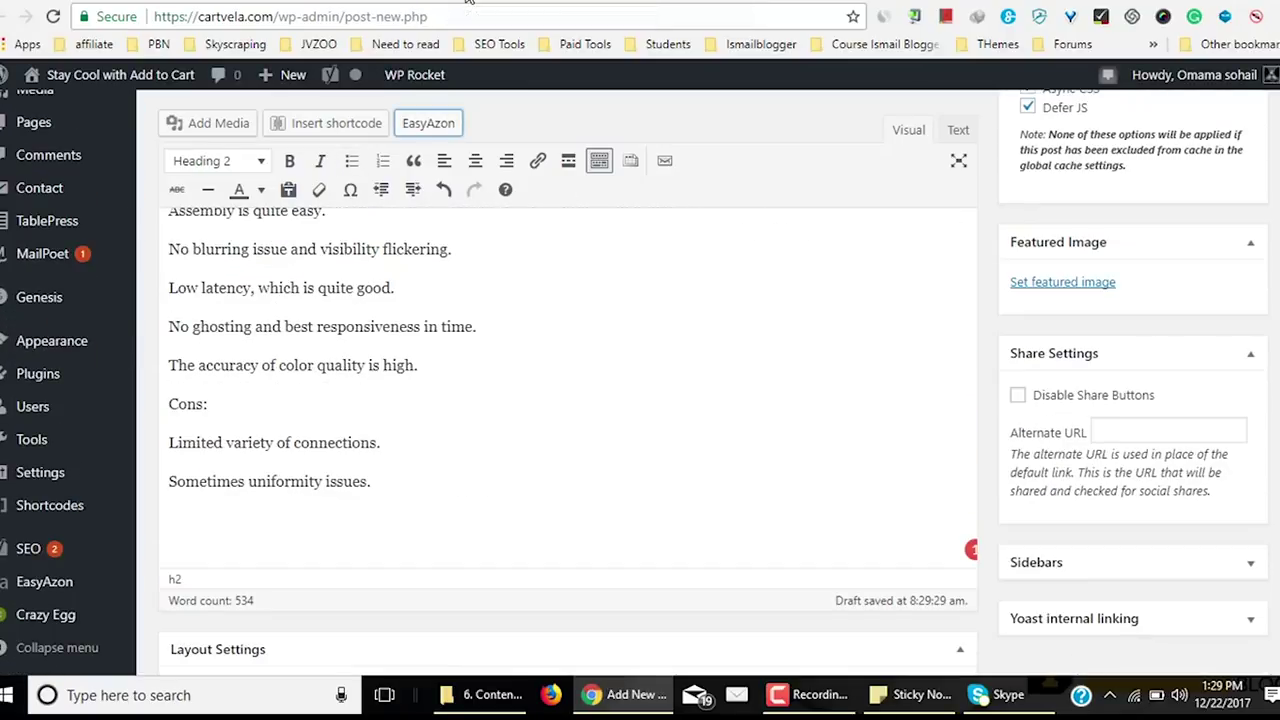
{"action": "left_click_drag", "start_coordinate": [394, 531], "coordinate": [426, 434]}
{"action": "left_click", "coordinate": [476, 431]}
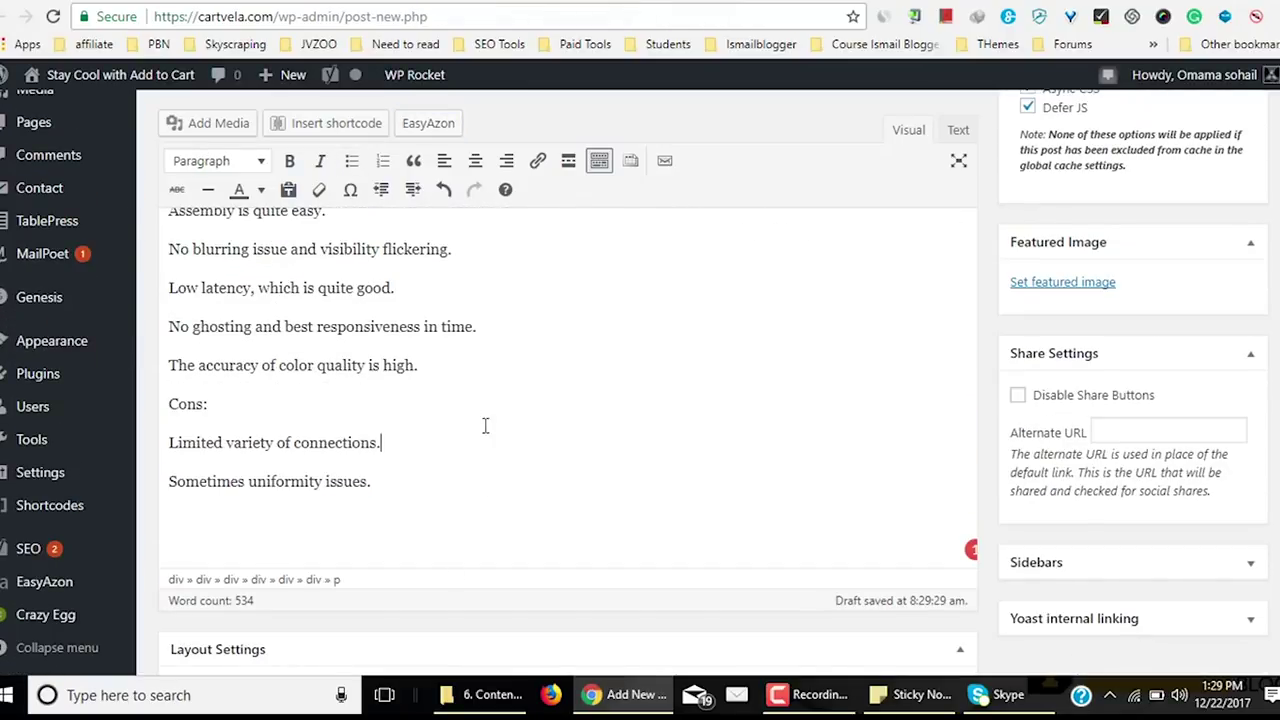
Add an empty paragraph between the Dell UltraSharp U2715H introduction and its Design section.
{"action": "scroll", "coordinate": [506, 434], "scroll_direction": "up", "scroll_amount": 15}
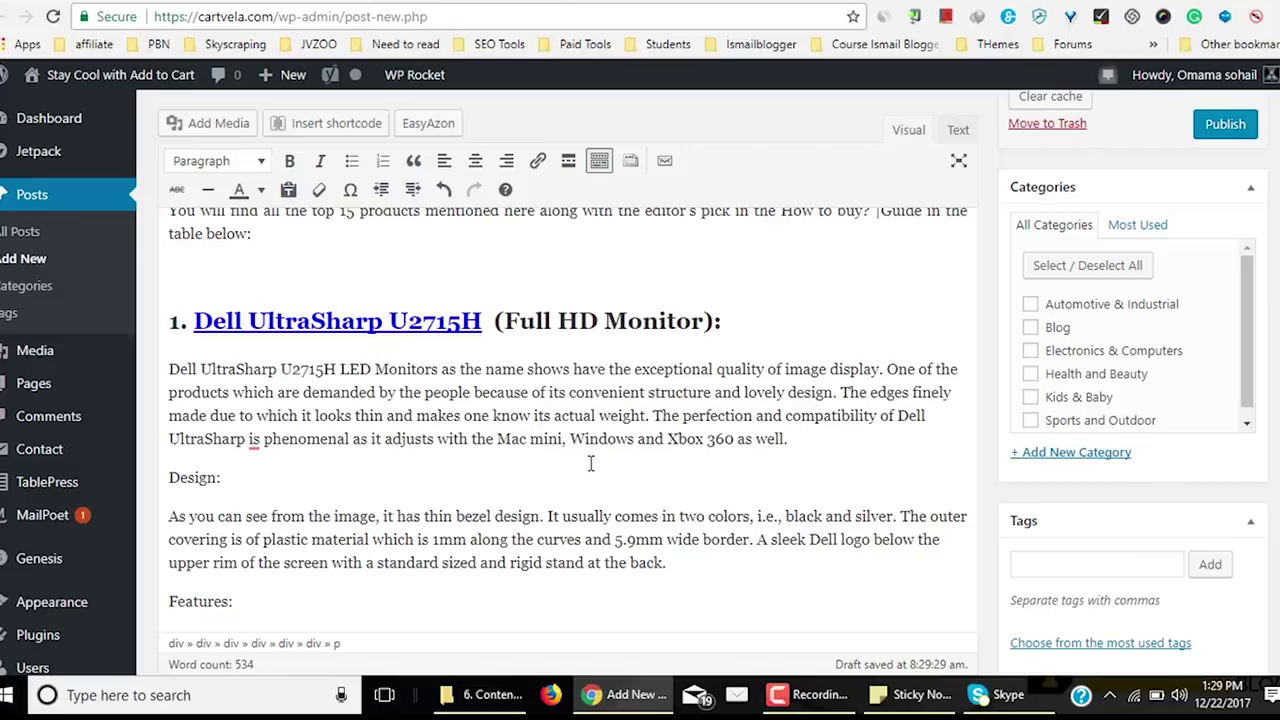
{"action": "left_click", "coordinate": [470, 333]}
{"action": "left_click", "coordinate": [596, 396]}
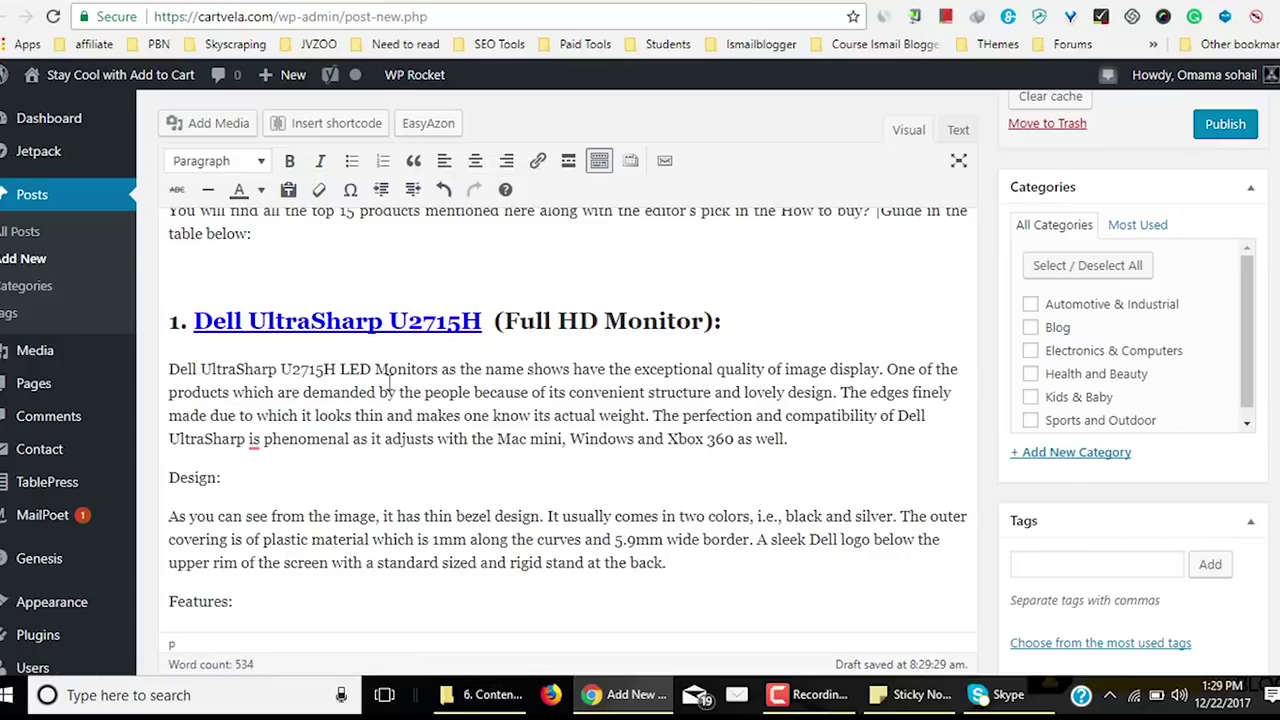
{"action": "left_click", "coordinate": [840, 437]}
{"action": "key", "text": "Return"}
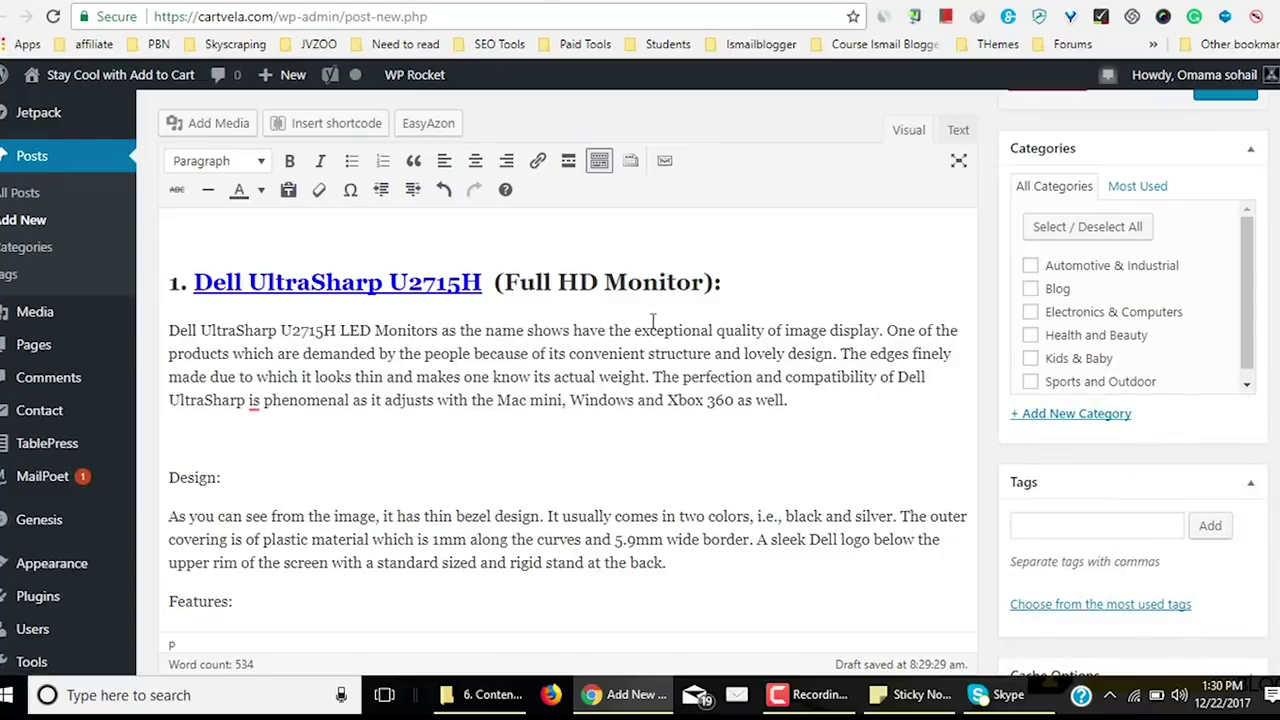
Choose an EasyAzon image link for the Dell UltraSharp U2715H 27-Inch Screen LED-Lit Monitor, at 500 x 500 with Right alignment.
{"action": "left_click", "coordinate": [433, 123]}
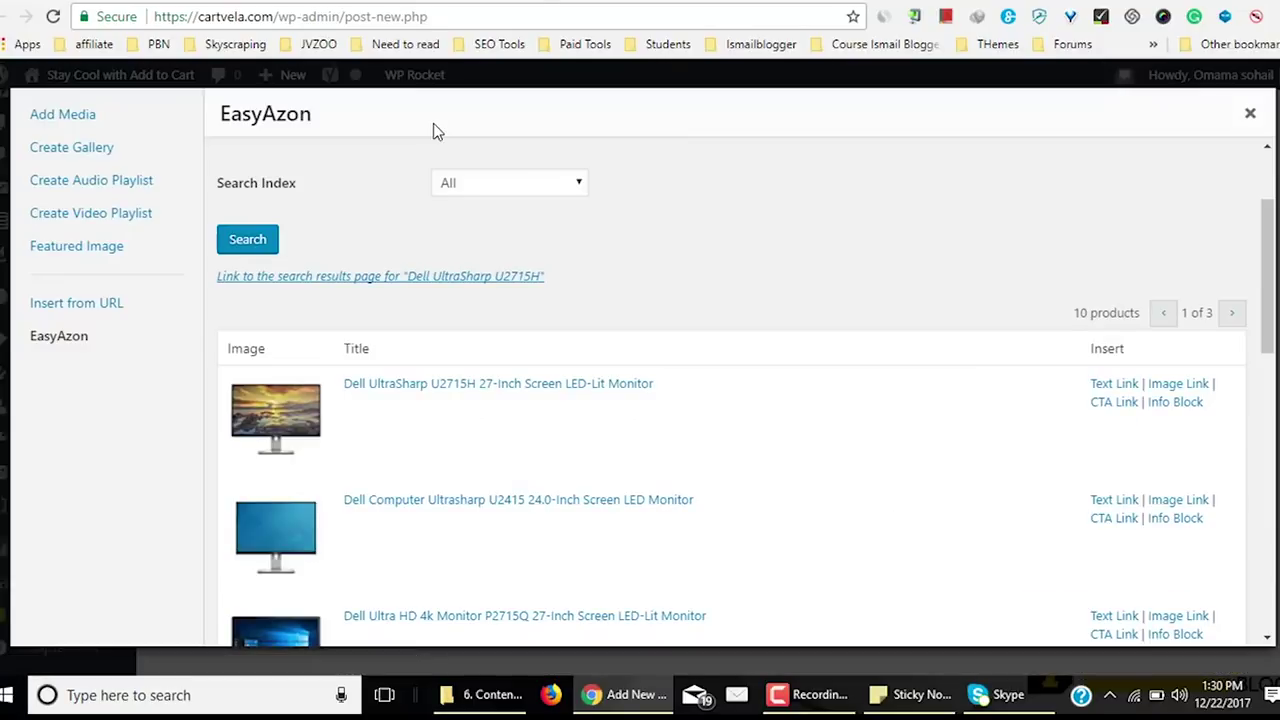
{"action": "left_click", "coordinate": [1178, 388]}
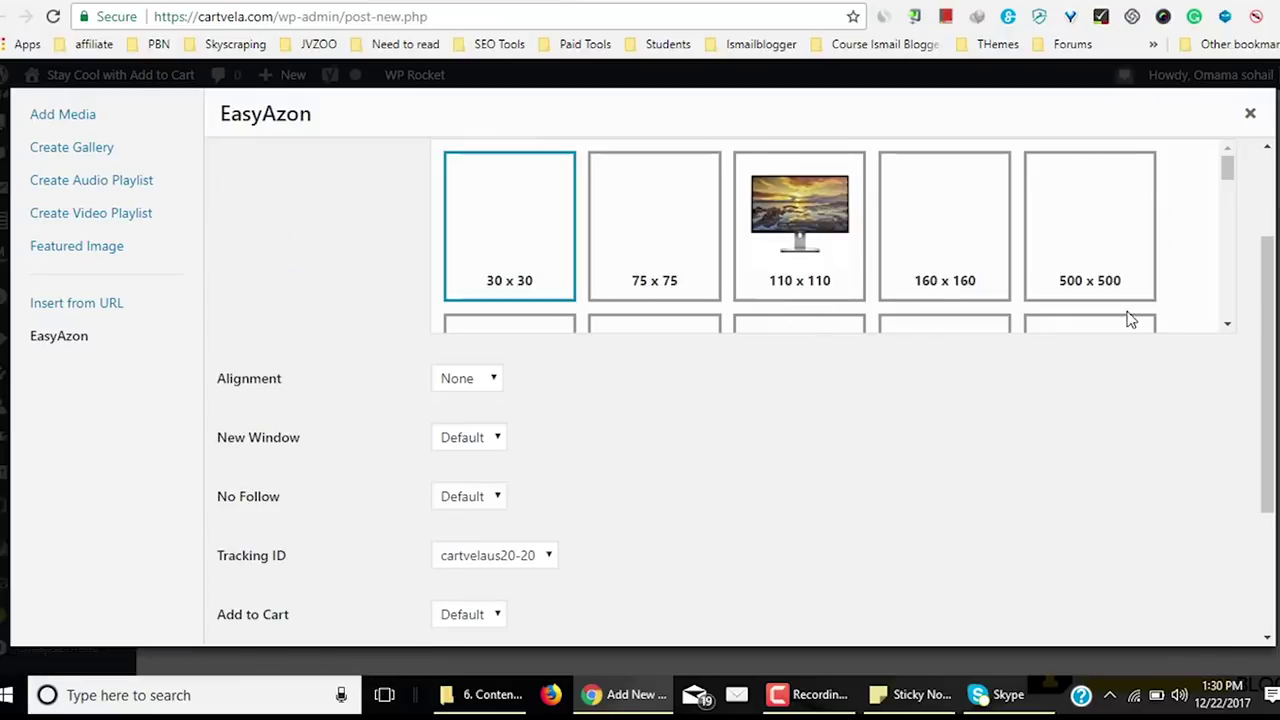
{"action": "left_click", "coordinate": [1085, 245]}
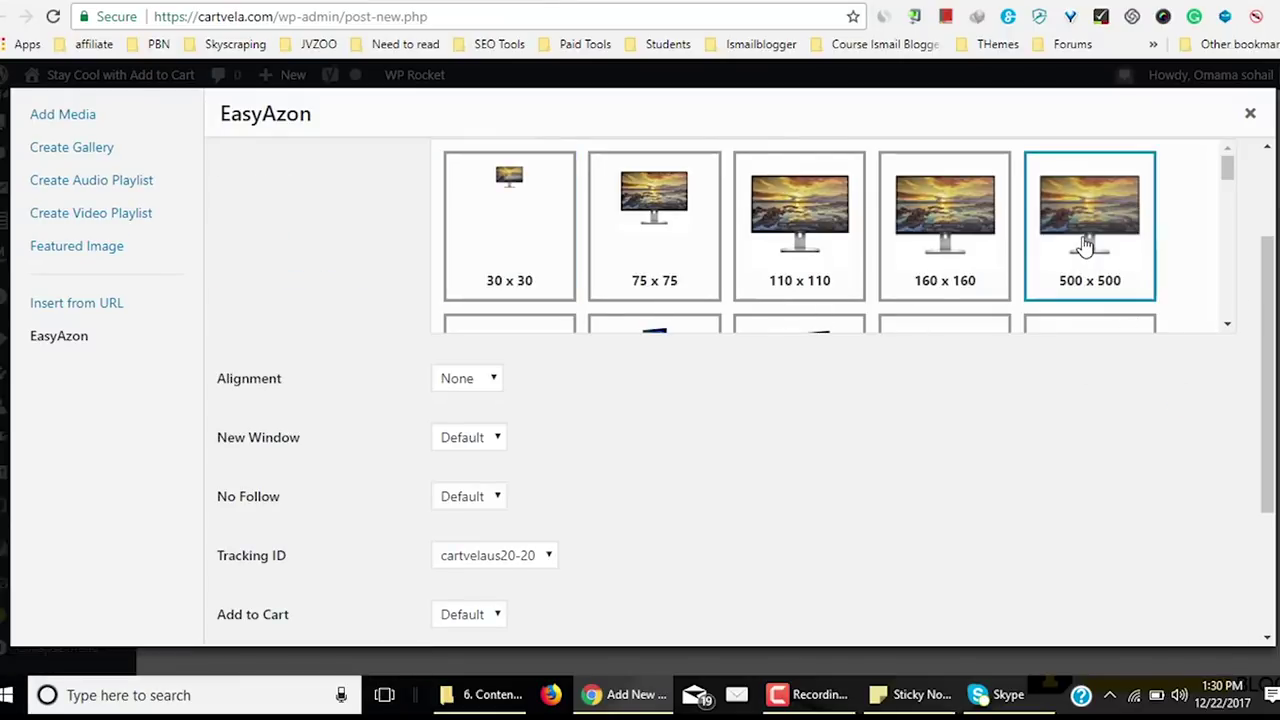
{"action": "left_click", "coordinate": [496, 378]}
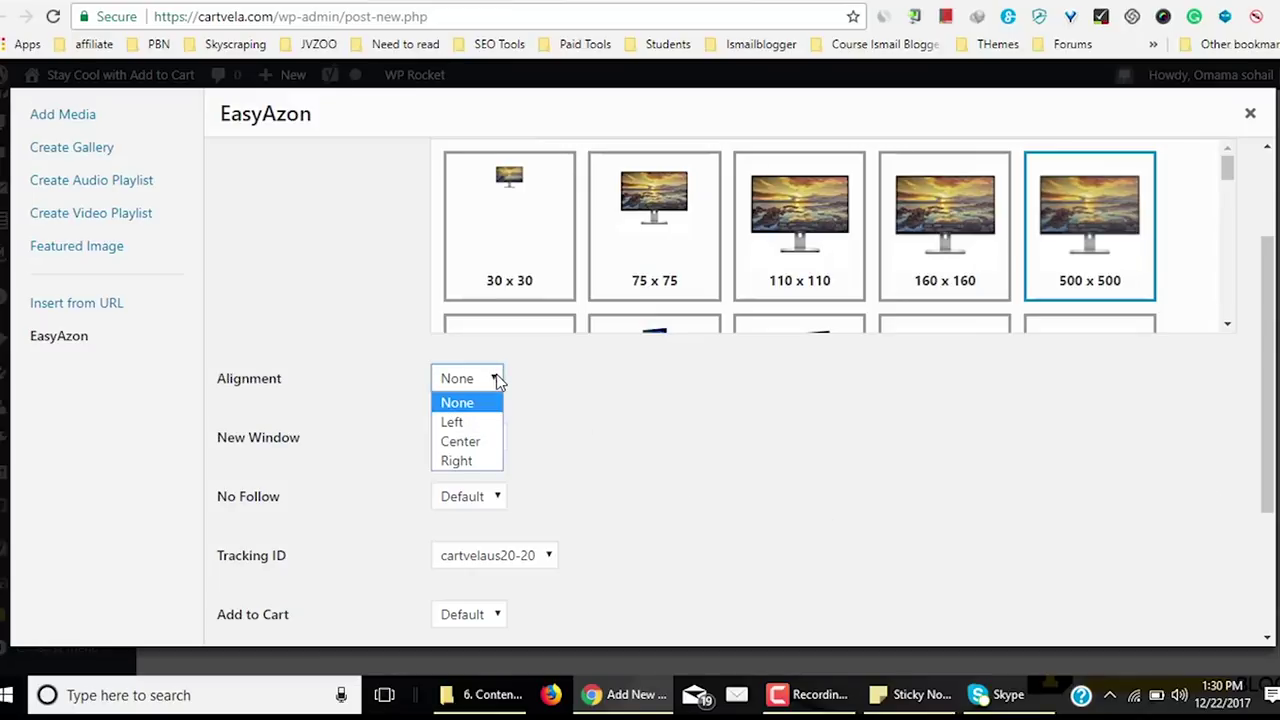
{"action": "left_click", "coordinate": [487, 466]}
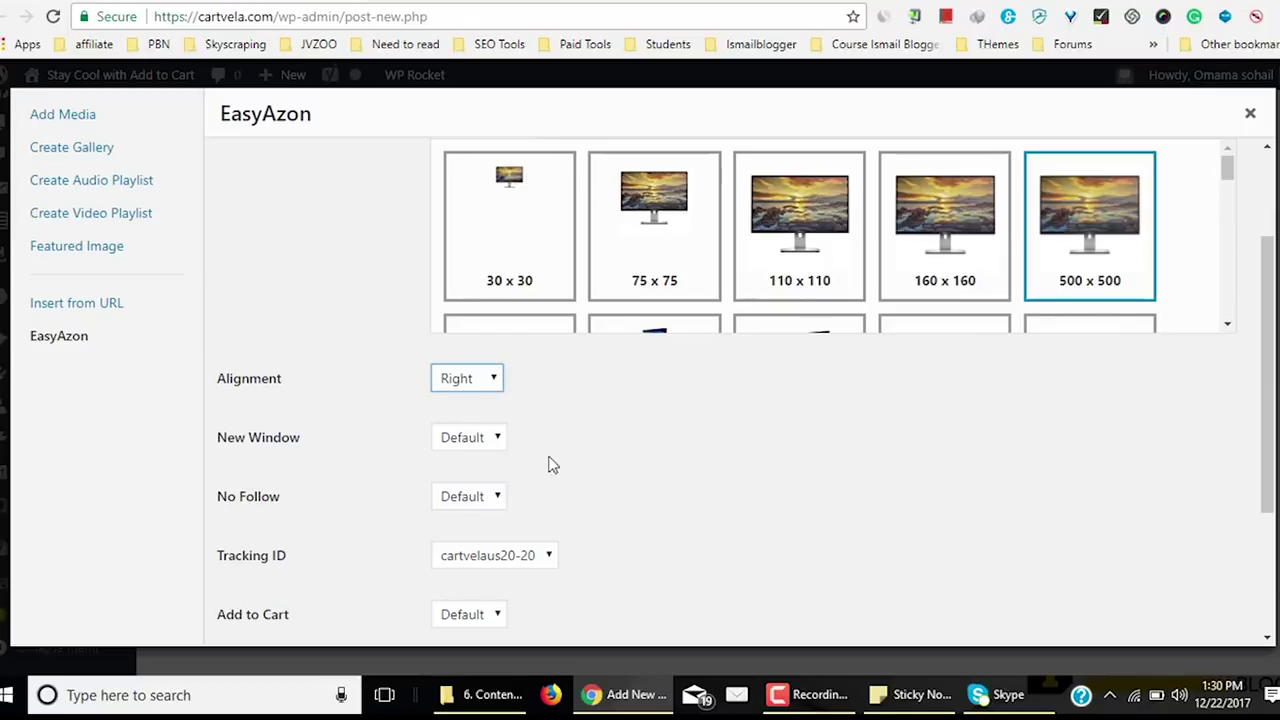
Set the image link's New Window option to Yes and keep No Follow at Default.
{"action": "left_click", "coordinate": [500, 439]}
{"action": "left_click", "coordinate": [487, 478]}
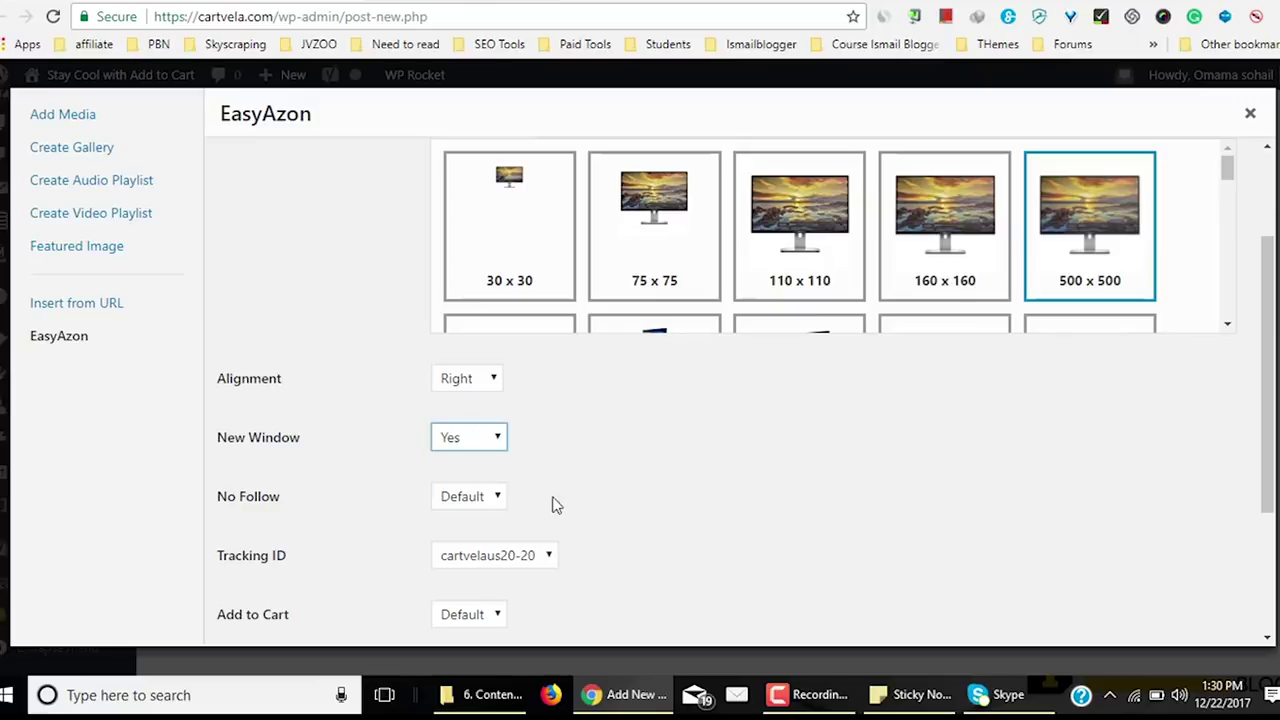
{"action": "left_click", "coordinate": [500, 500]}
{"action": "left_click", "coordinate": [555, 546]}
{"action": "scroll", "coordinate": [480, 432], "scroll_direction": "down", "scroll_amount": 2}
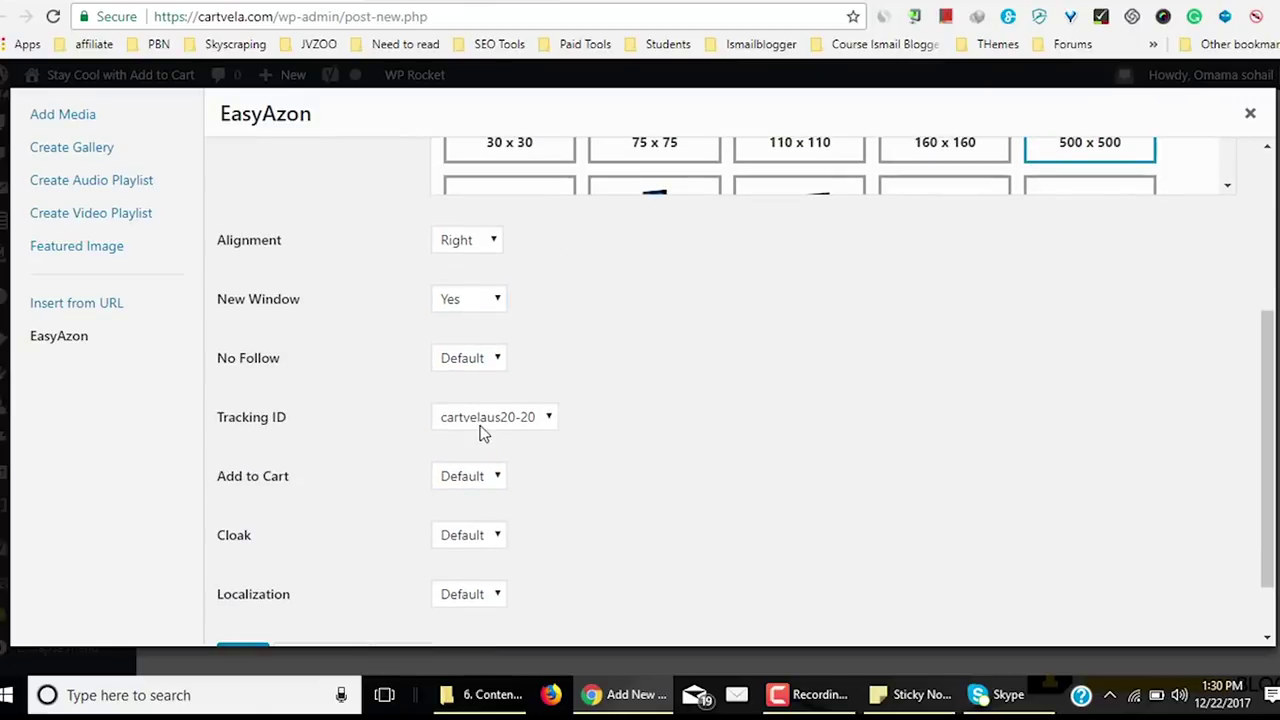
Keep Cloak at Default, set Localization to Yes, and insert the image link as markup.
{"action": "left_click", "coordinate": [502, 539]}
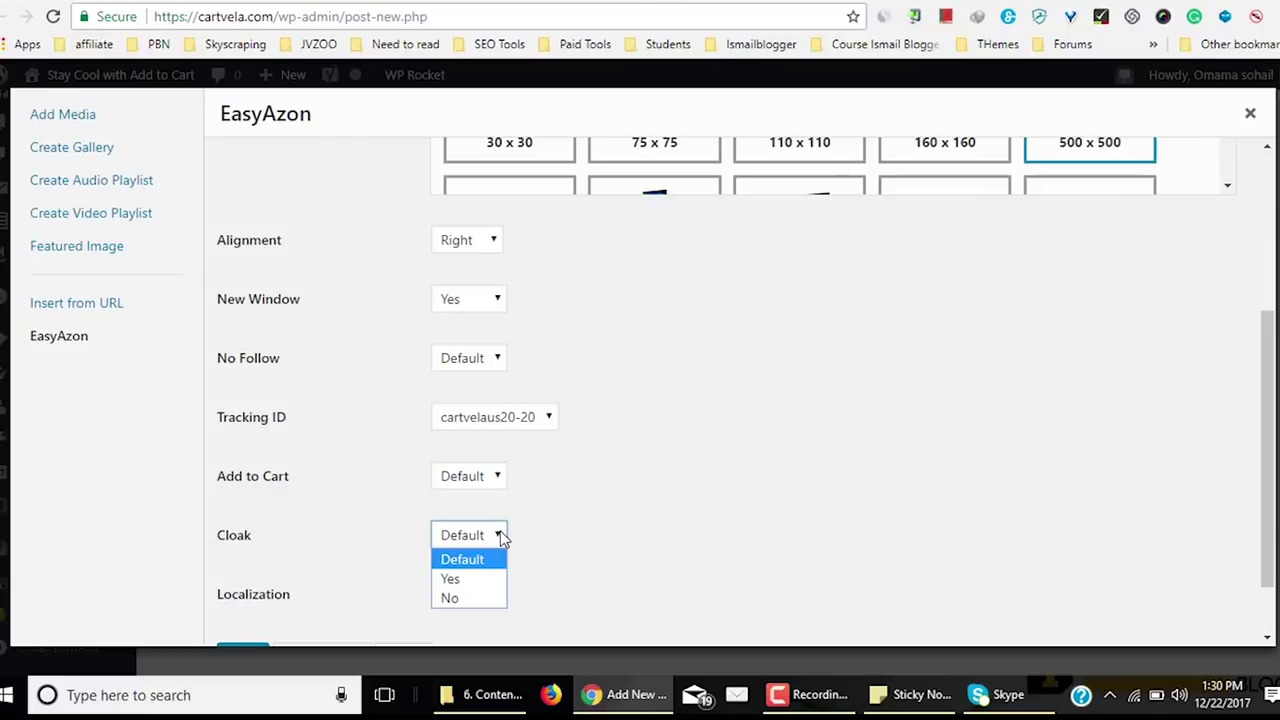
{"action": "left_click", "coordinate": [571, 568]}
{"action": "left_click", "coordinate": [497, 598]}
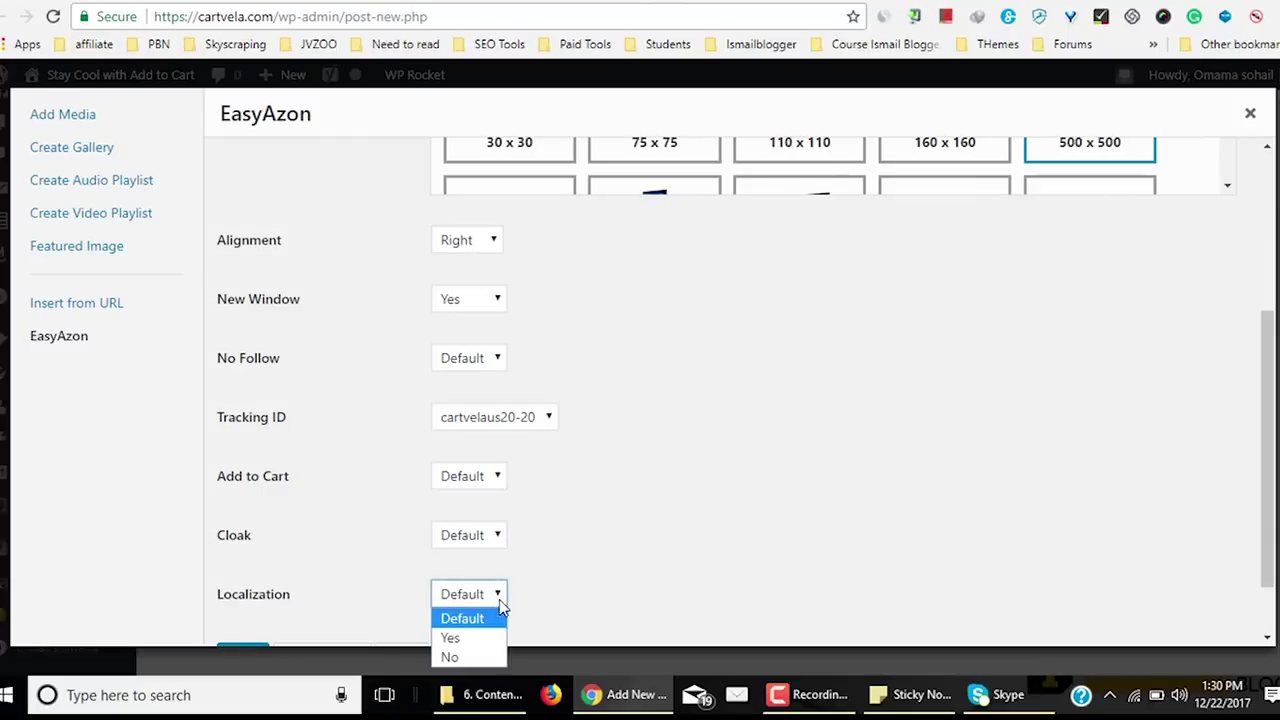
{"action": "left_click", "coordinate": [451, 637]}
{"action": "scroll", "coordinate": [737, 489], "scroll_direction": "down", "scroll_amount": 1}
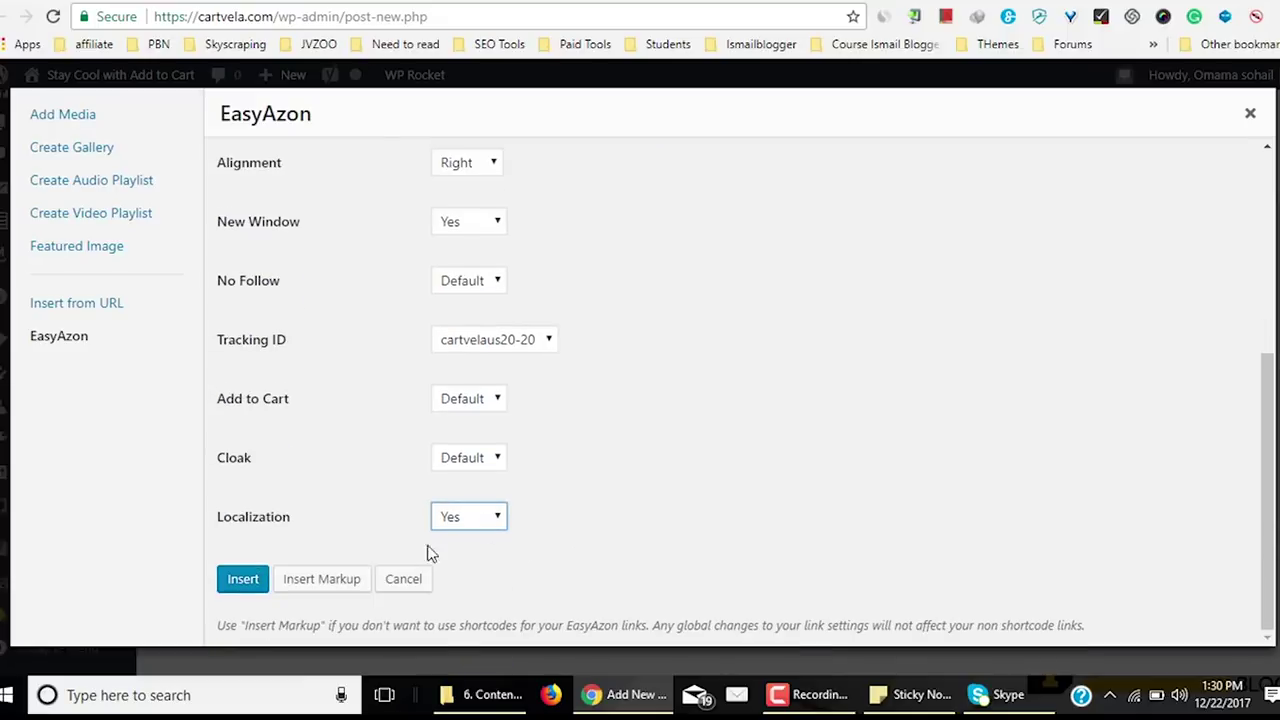
{"action": "left_click", "coordinate": [329, 584]}
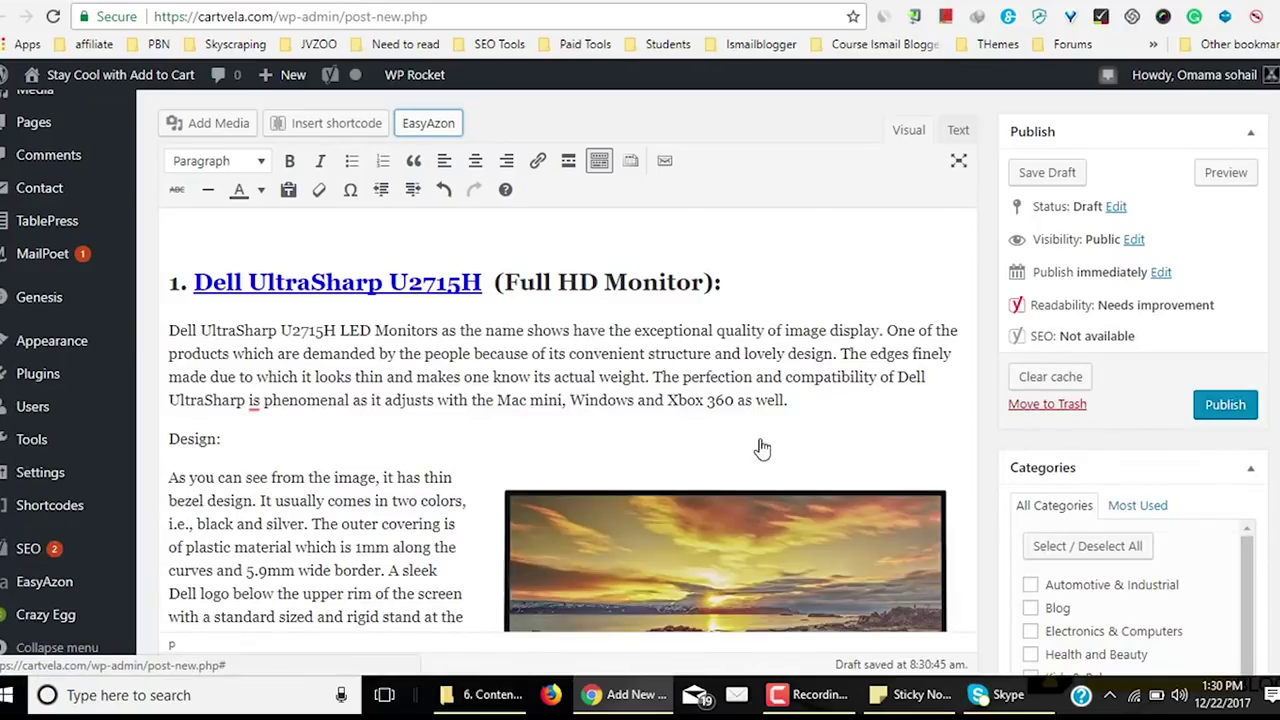
Shrink the inserted Dell monitor image proportionally to about two thirds of its inserted width.
{"action": "scroll", "coordinate": [758, 445], "scroll_direction": "down", "scroll_amount": 3}
{"action": "scroll", "coordinate": [754, 380], "scroll_direction": "up", "scroll_amount": 3}
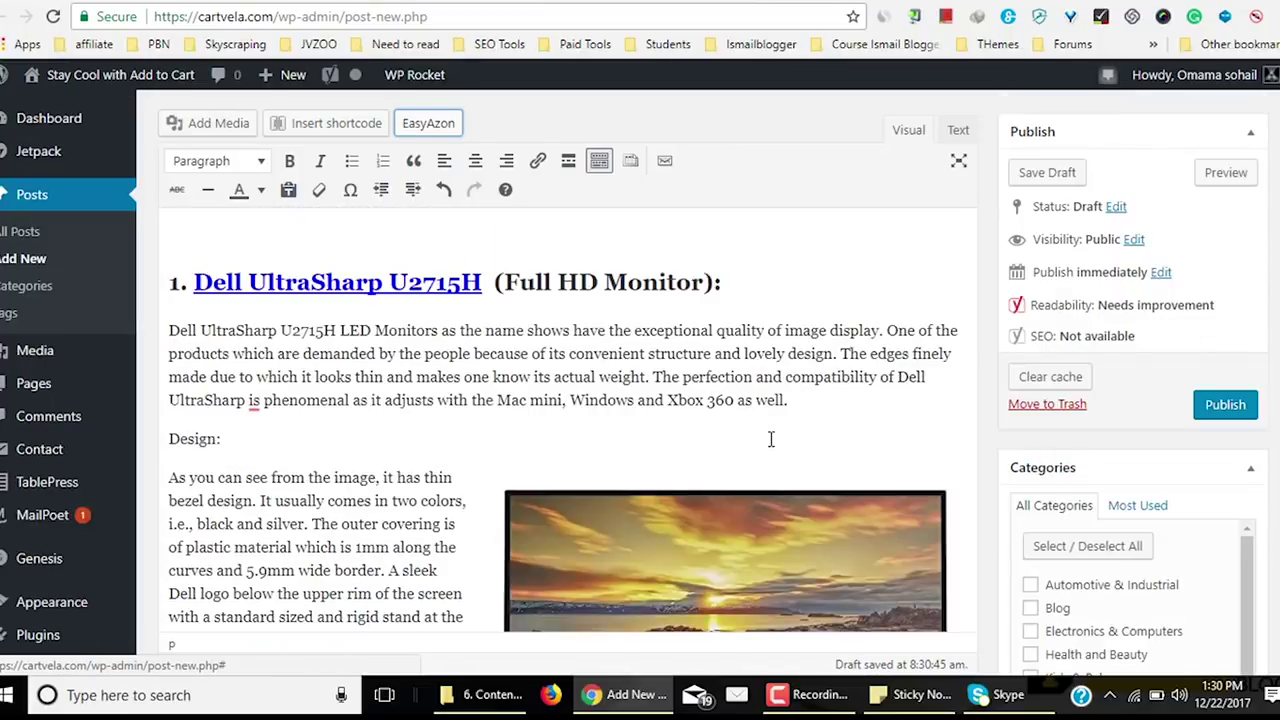
{"action": "scroll", "coordinate": [766, 434], "scroll_direction": "down", "scroll_amount": 3}
{"action": "left_click", "coordinate": [732, 352]}
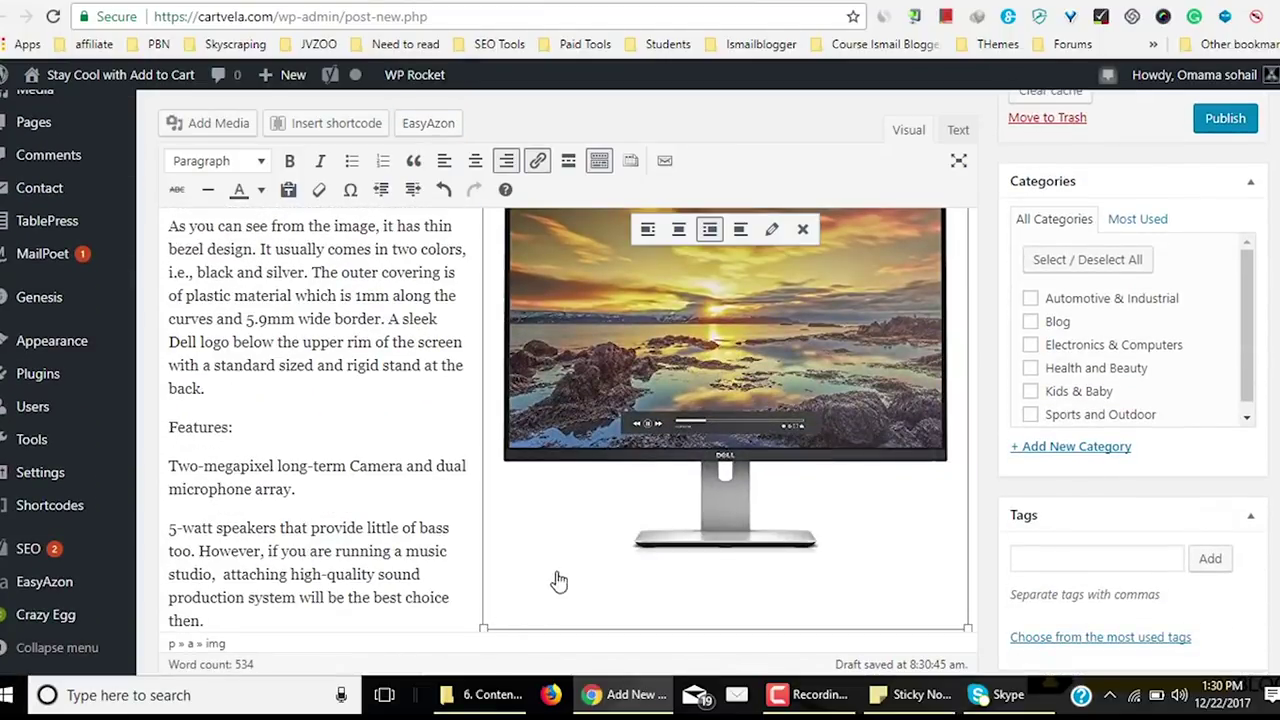
{"action": "scroll", "coordinate": [578, 514], "scroll_direction": "down", "scroll_amount": 3}
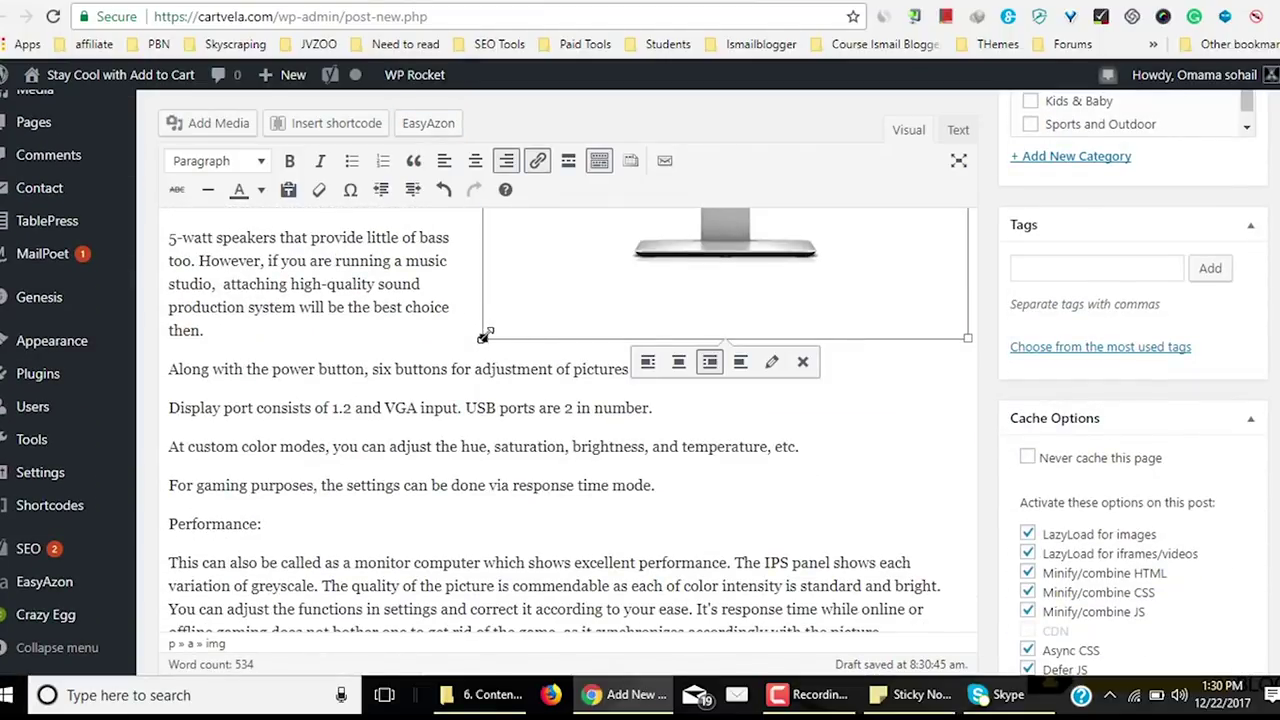
{"action": "scroll", "coordinate": [709, 323], "scroll_direction": "down", "scroll_amount": 2}
{"action": "scroll", "coordinate": [785, 468], "scroll_direction": "up", "scroll_amount": 7}
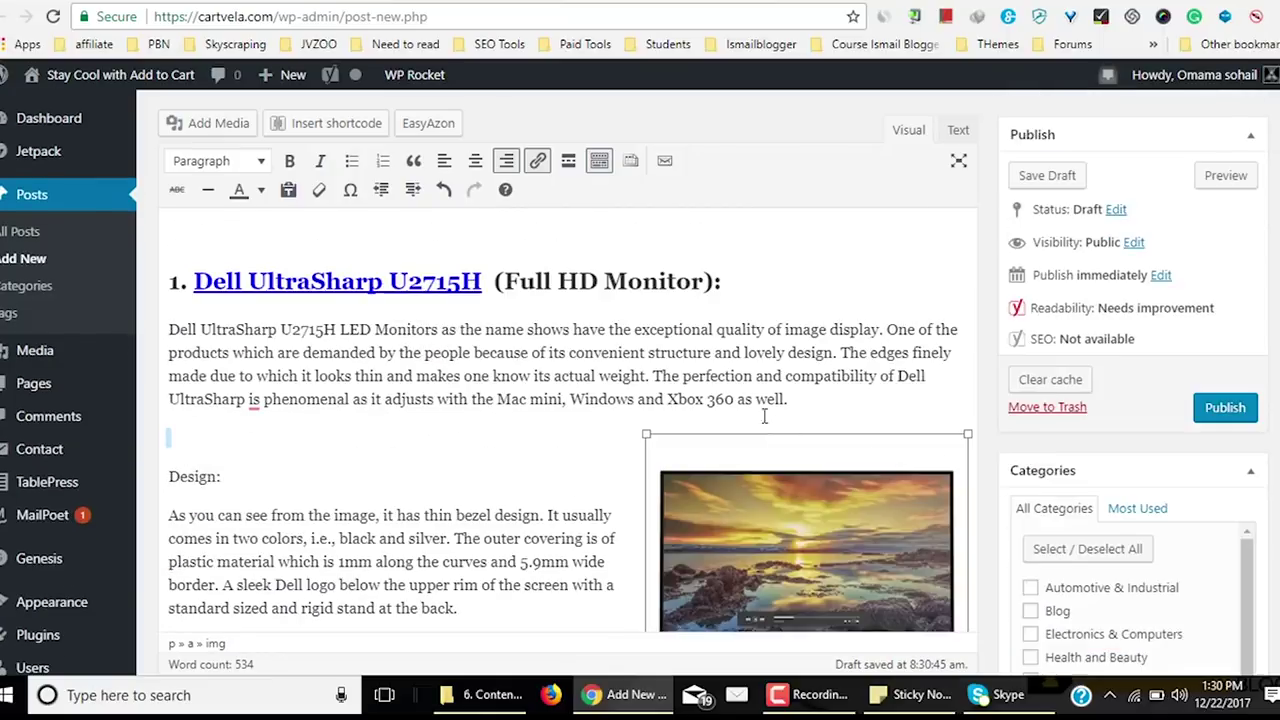
{"action": "scroll", "coordinate": [785, 468], "scroll_direction": "down", "scroll_amount": 3}
{"action": "scroll", "coordinate": [777, 449], "scroll_direction": "up", "scroll_amount": 3}
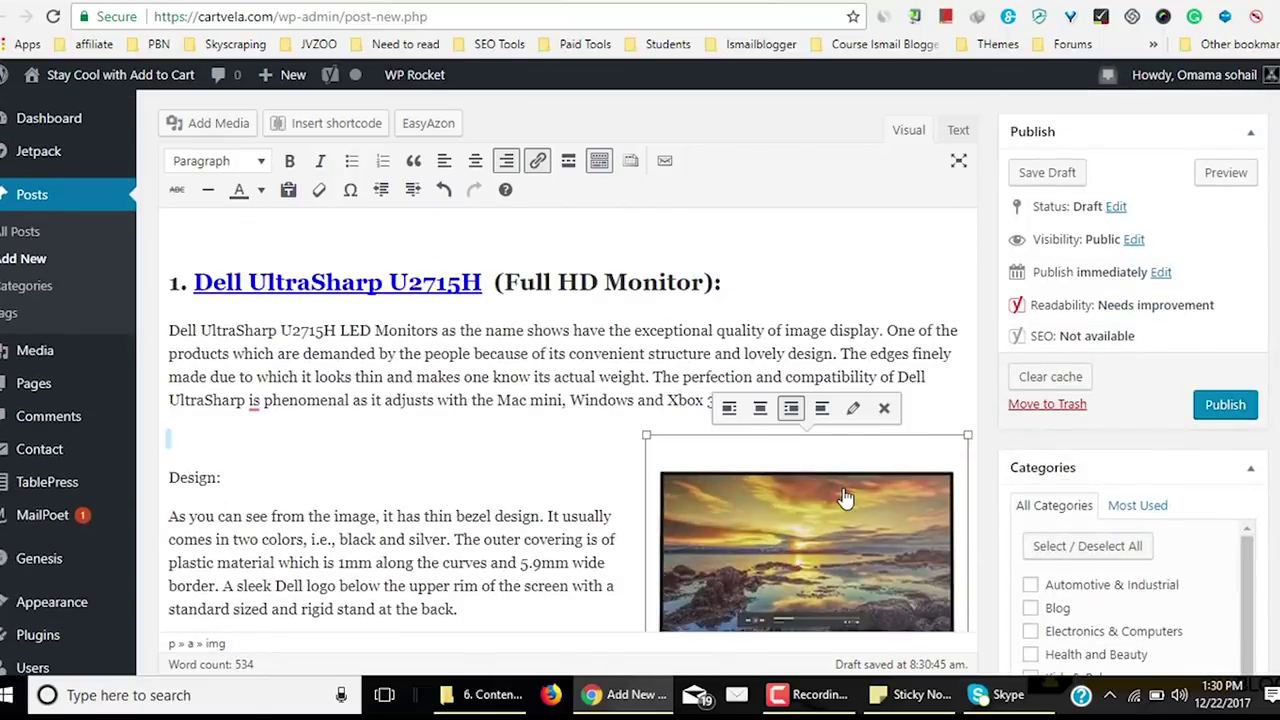
Give the Dell monitor image the caption "View On Amazon" in its image details and update it.
{"action": "scroll", "coordinate": [846, 497], "scroll_direction": "down", "scroll_amount": 3}
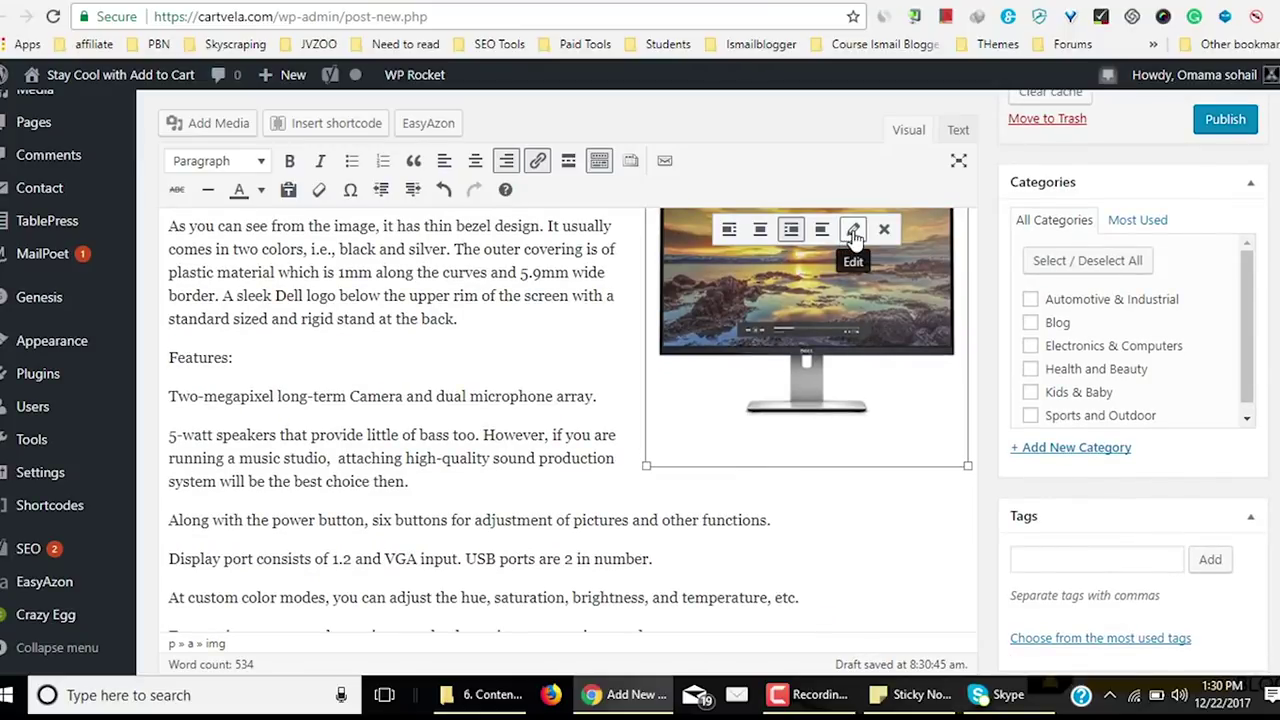
{"action": "left_click", "coordinate": [853, 232]}
{"action": "left_click", "coordinate": [469, 176]}
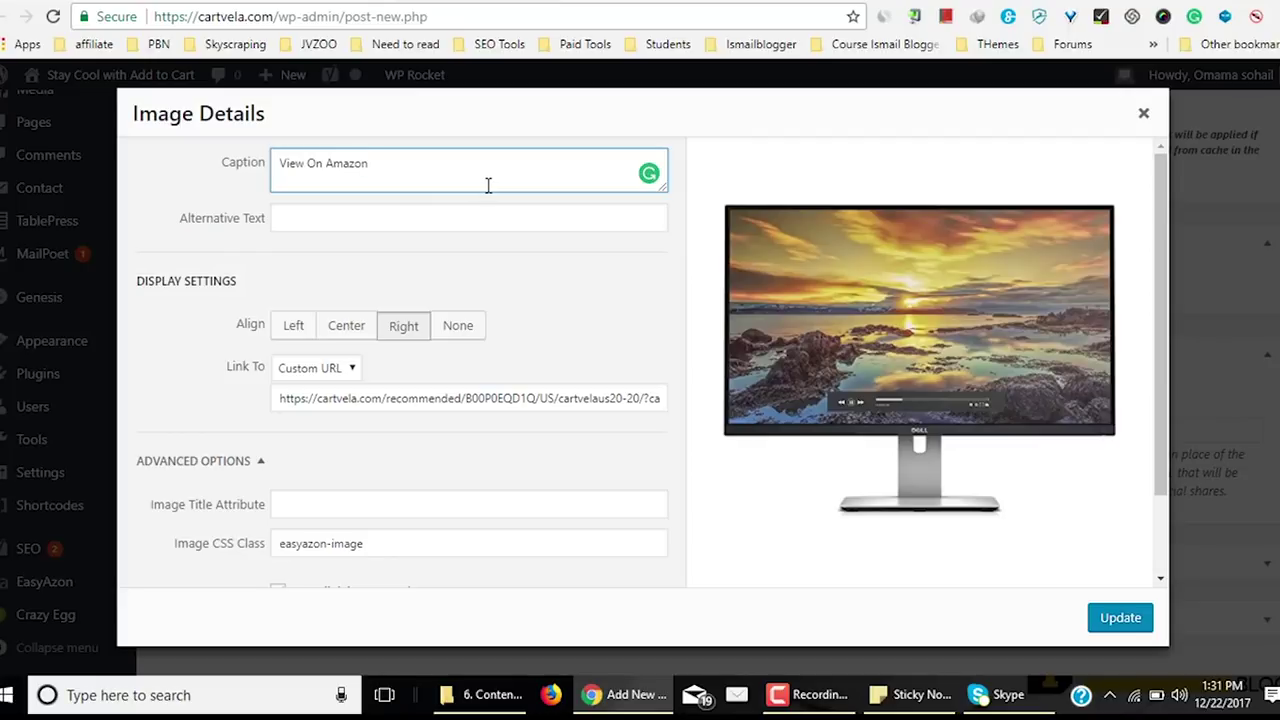
{"action": "left_click_drag", "start_coordinate": [431, 166], "coordinate": [236, 174]}
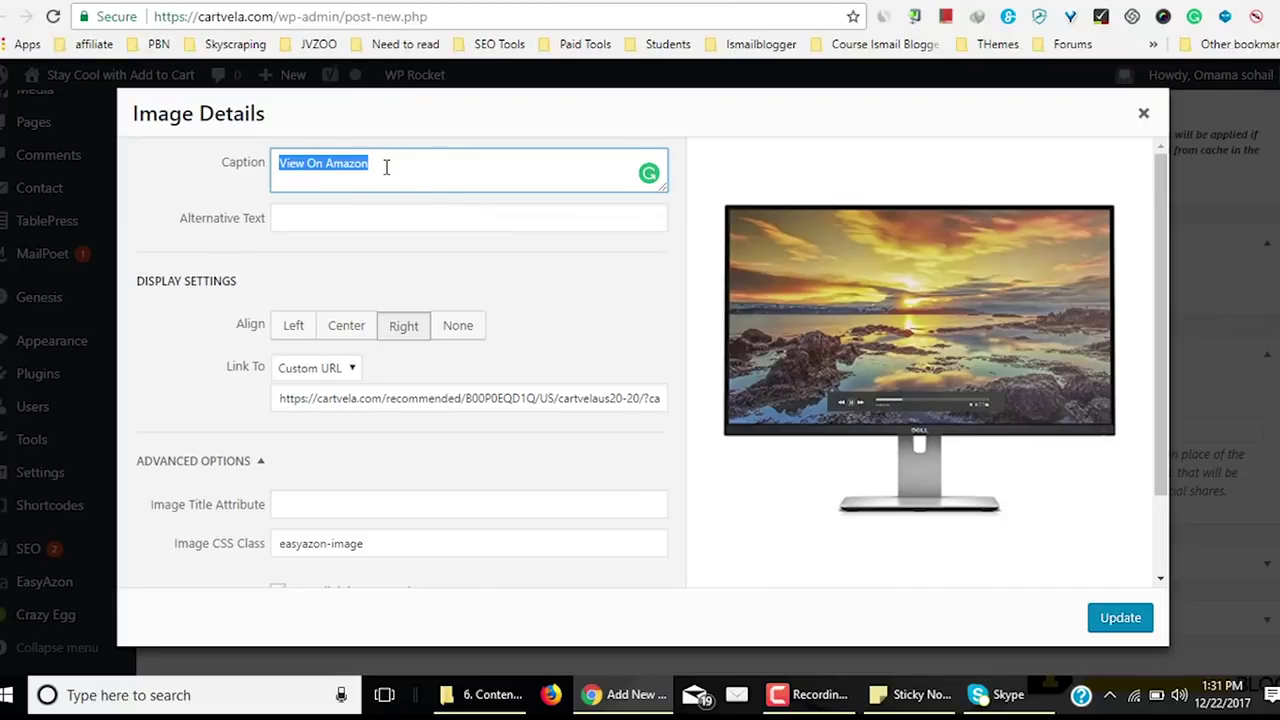
{"action": "left_click", "coordinate": [349, 166]}
{"action": "left_click", "coordinate": [1122, 617]}
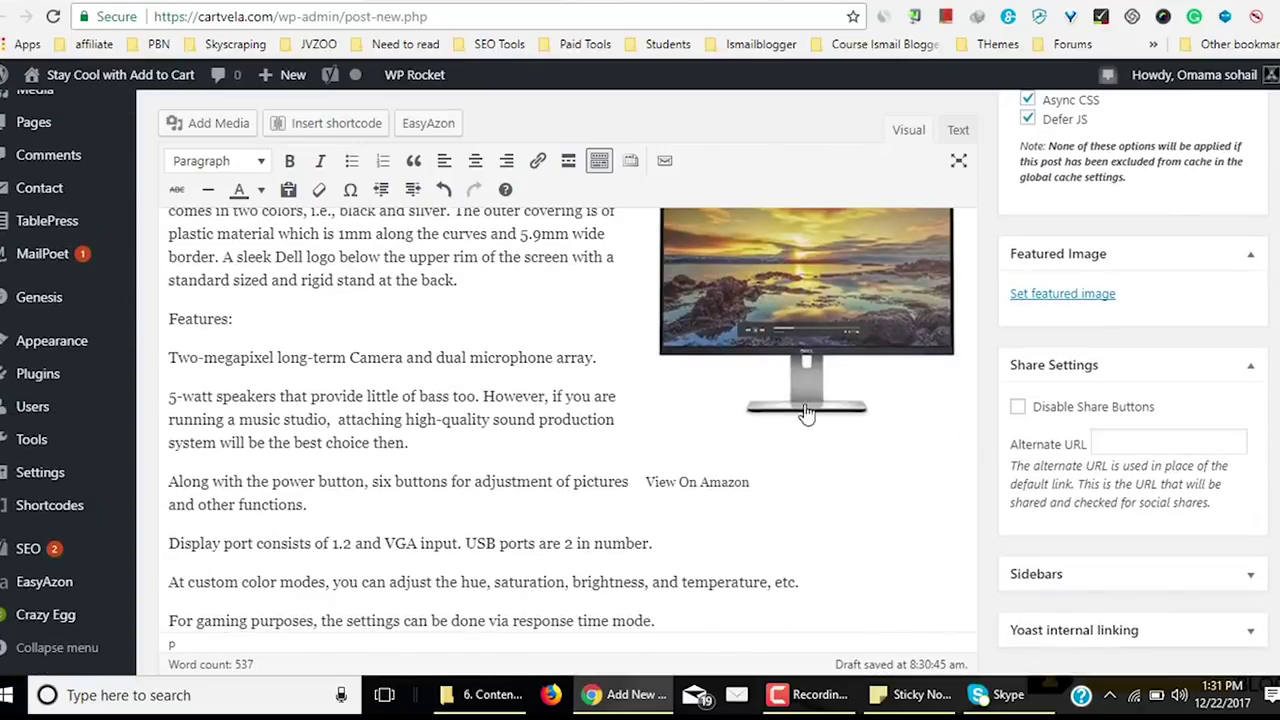
Move the text "View On Amazon" from the image's caption to its alternative text and update the image.
{"action": "left_click", "coordinate": [752, 358]}
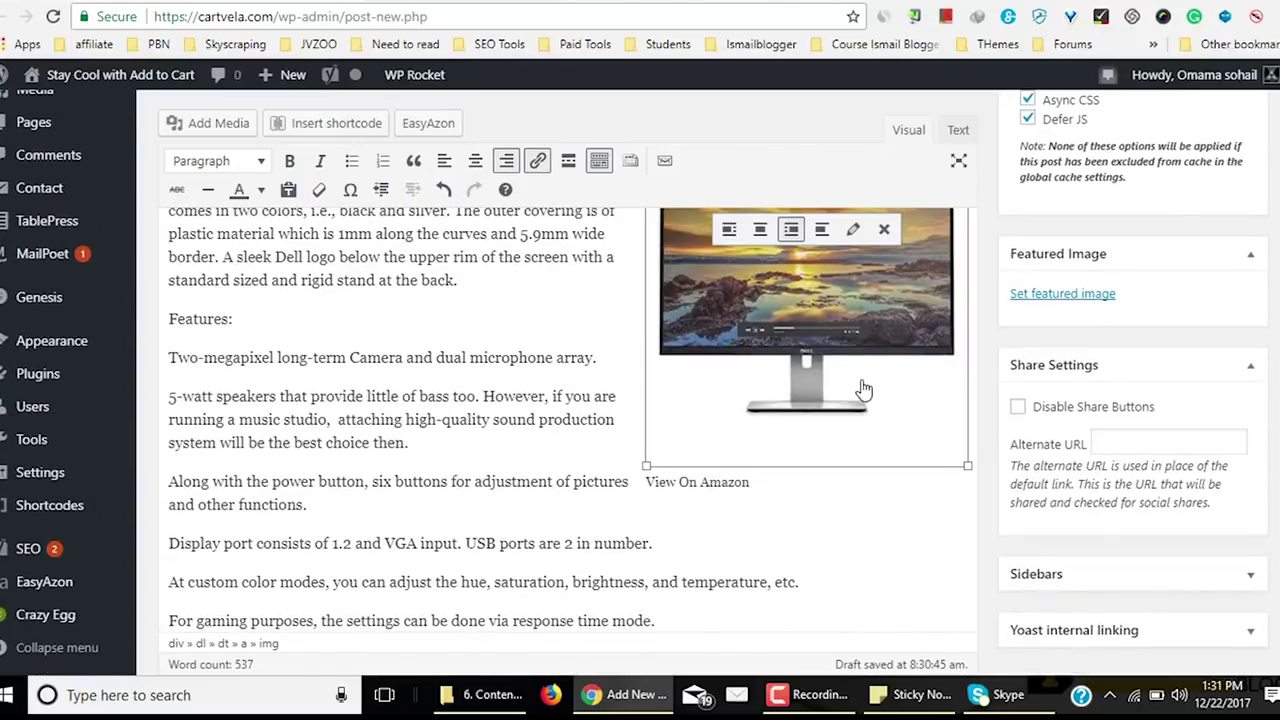
{"action": "left_click", "coordinate": [855, 232]}
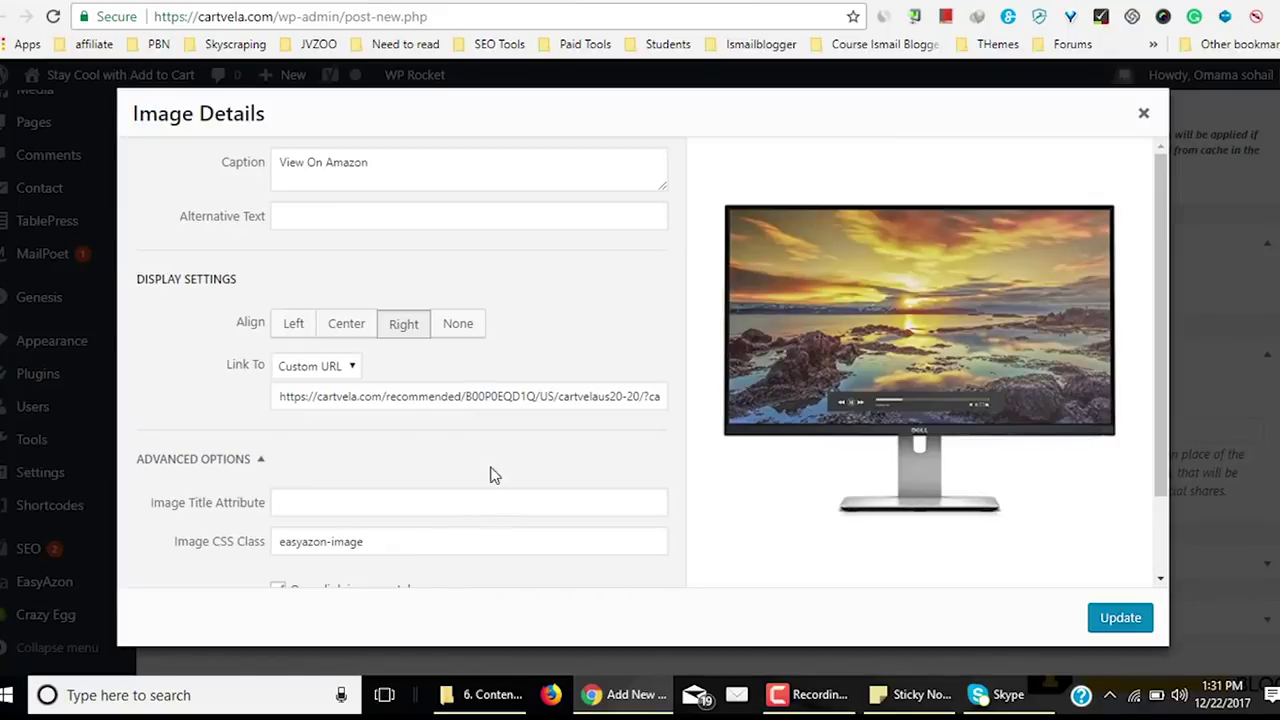
{"action": "left_click_drag", "start_coordinate": [370, 161], "coordinate": [278, 170]}
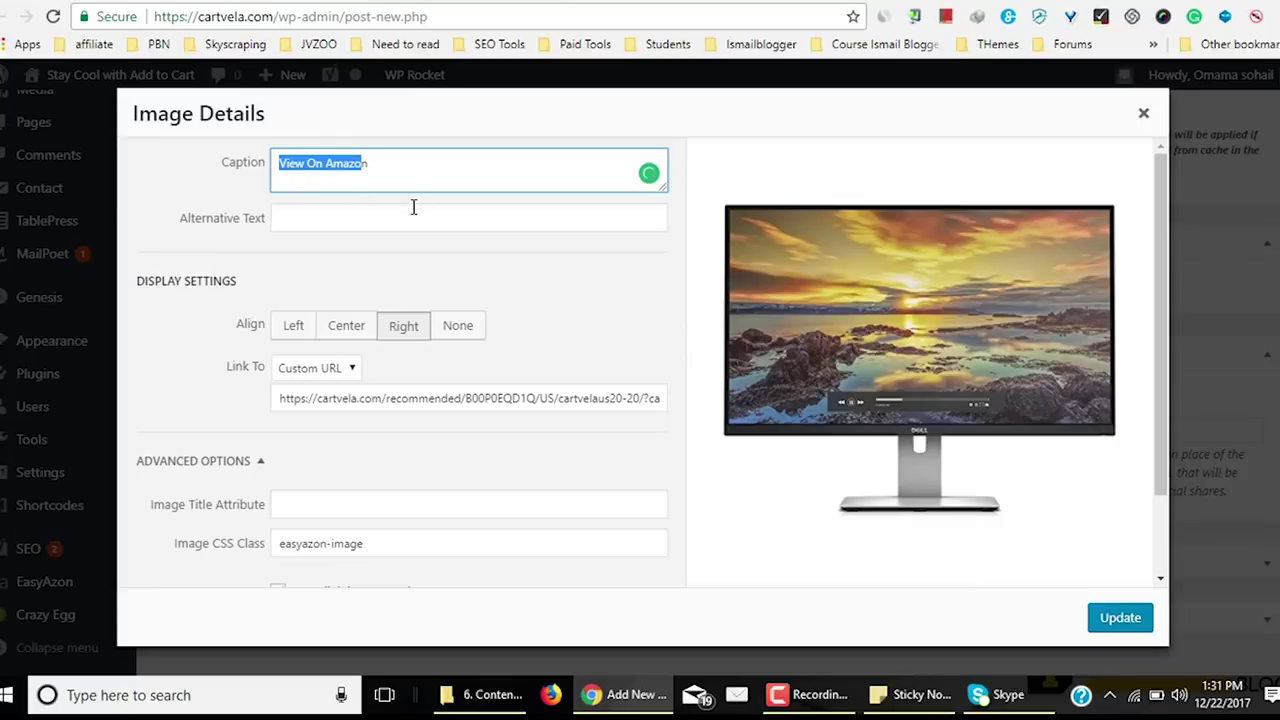
{"action": "left_click_drag", "start_coordinate": [389, 171], "coordinate": [109, 149]}
{"action": "key", "text": "ctrl+c"}
{"action": "key", "text": "BackSpace"}
{"action": "left_click", "coordinate": [314, 220]}
{"action": "key", "text": "ctrl+v"}
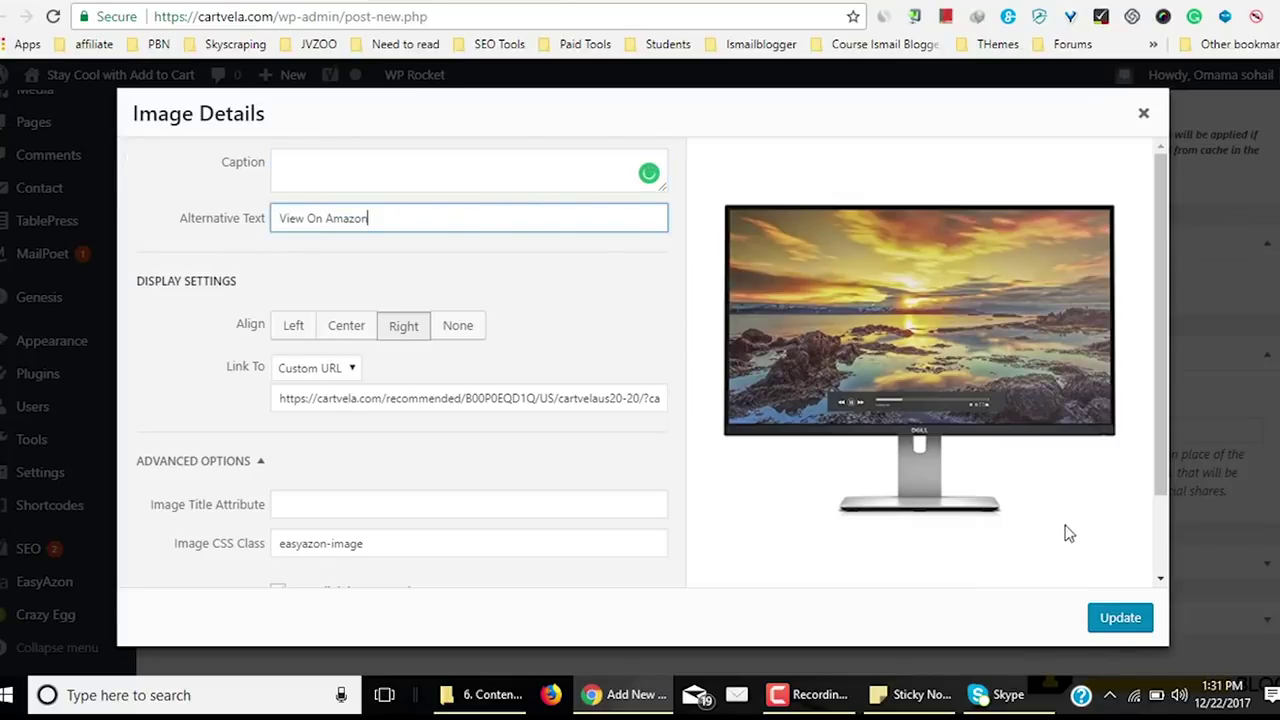
{"action": "left_click", "coordinate": [1126, 628]}
{"action": "scroll", "coordinate": [850, 494], "scroll_direction": "up", "scroll_amount": 3}
{"action": "scroll", "coordinate": [855, 492], "scroll_direction": "down", "scroll_amount": 3}
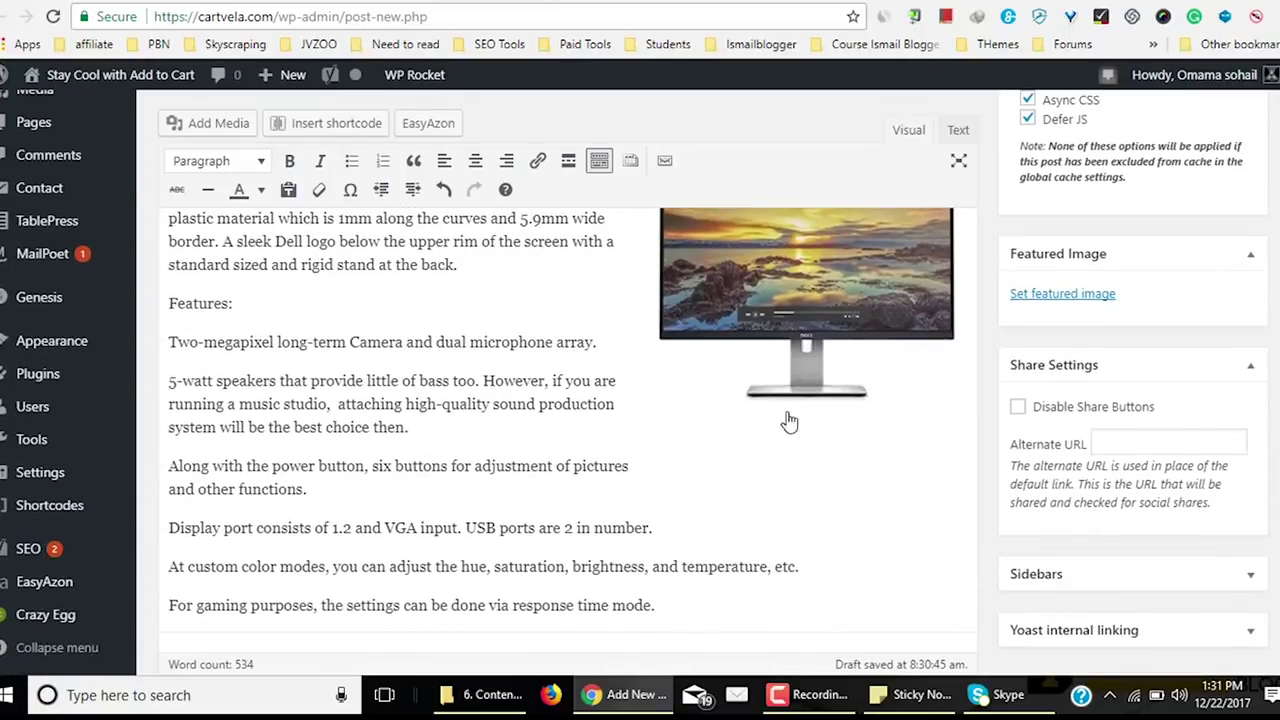
Move the text "View On Amazon" from the Dell monitor image's alternative text back to its caption and update the image.
{"action": "left_click", "coordinate": [808, 341]}
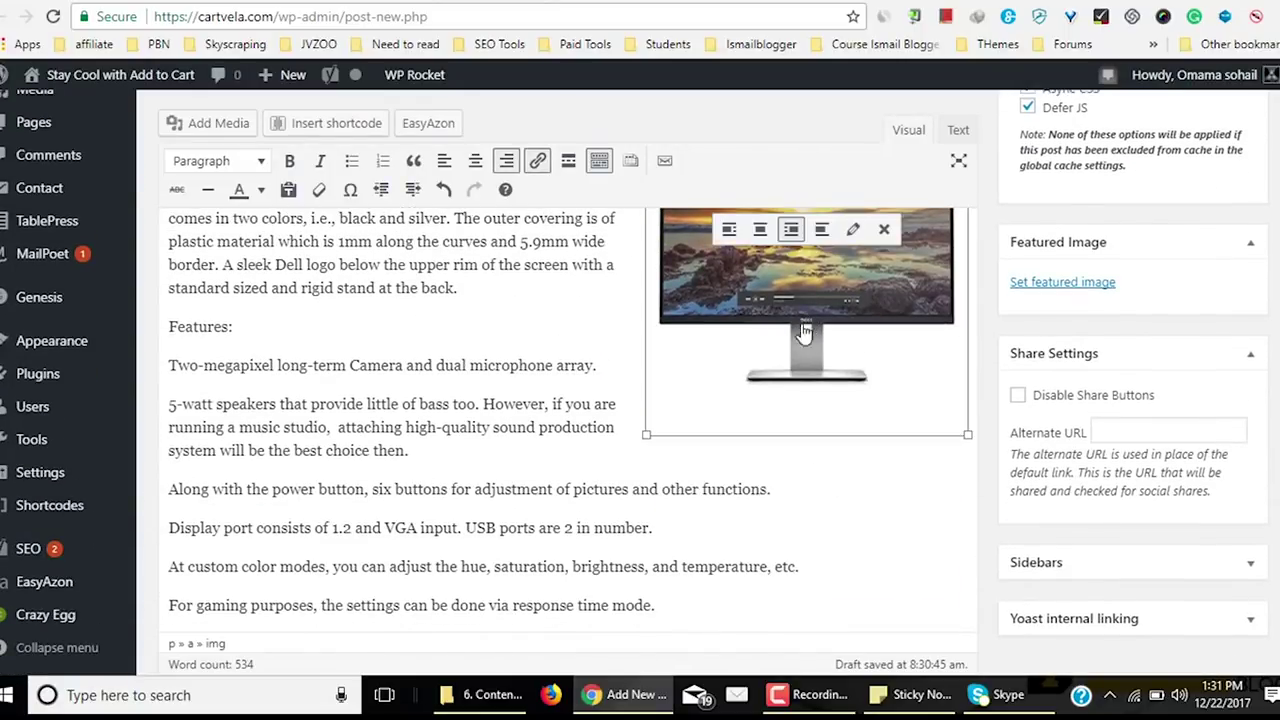
{"action": "left_click", "coordinate": [853, 231]}
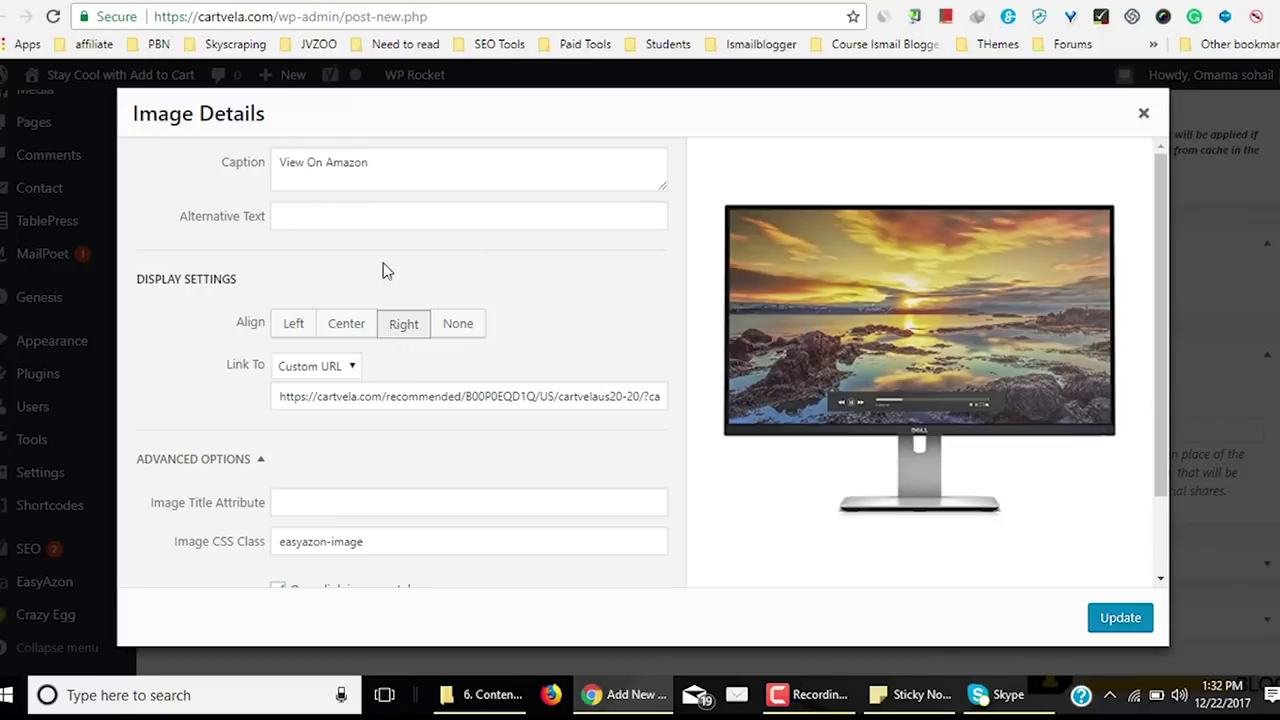
{"action": "left_click", "coordinate": [1122, 620]}
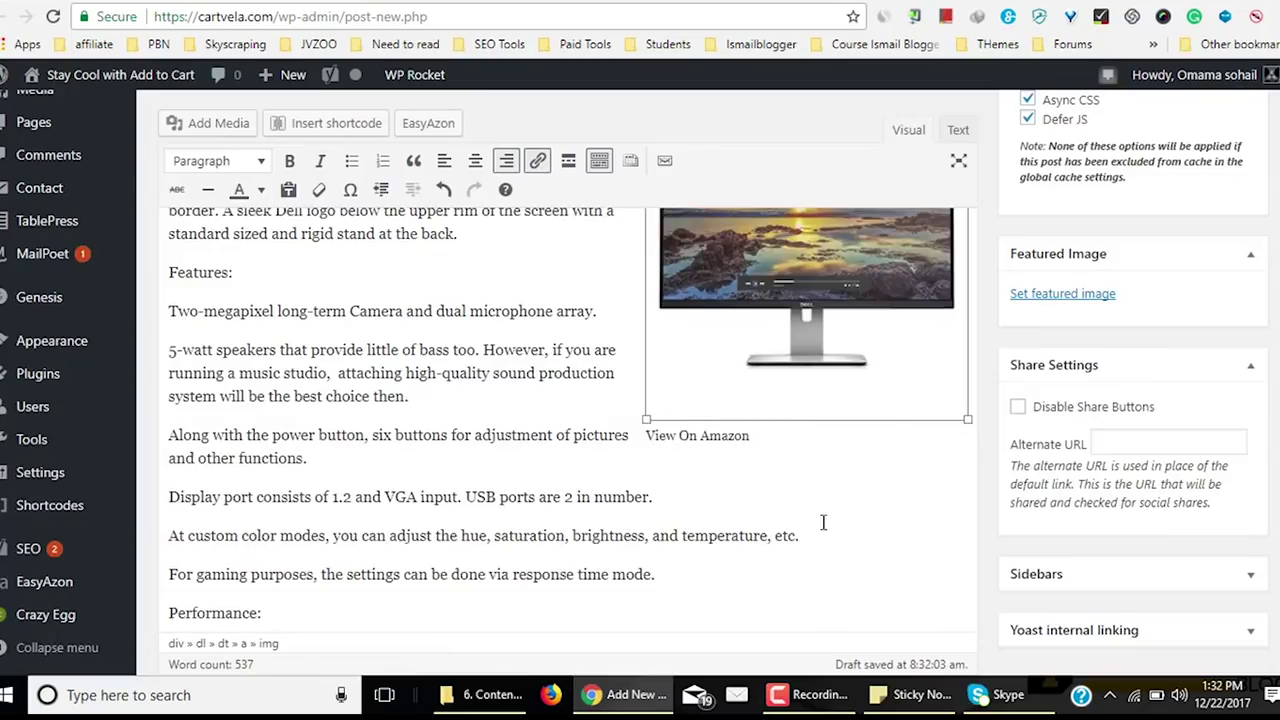
Make the "View On Amazon" caption below the Dell monitor image bold.
{"action": "left_click", "coordinate": [686, 442]}
{"action": "left_click_drag", "start_coordinate": [765, 441], "coordinate": [647, 437]}
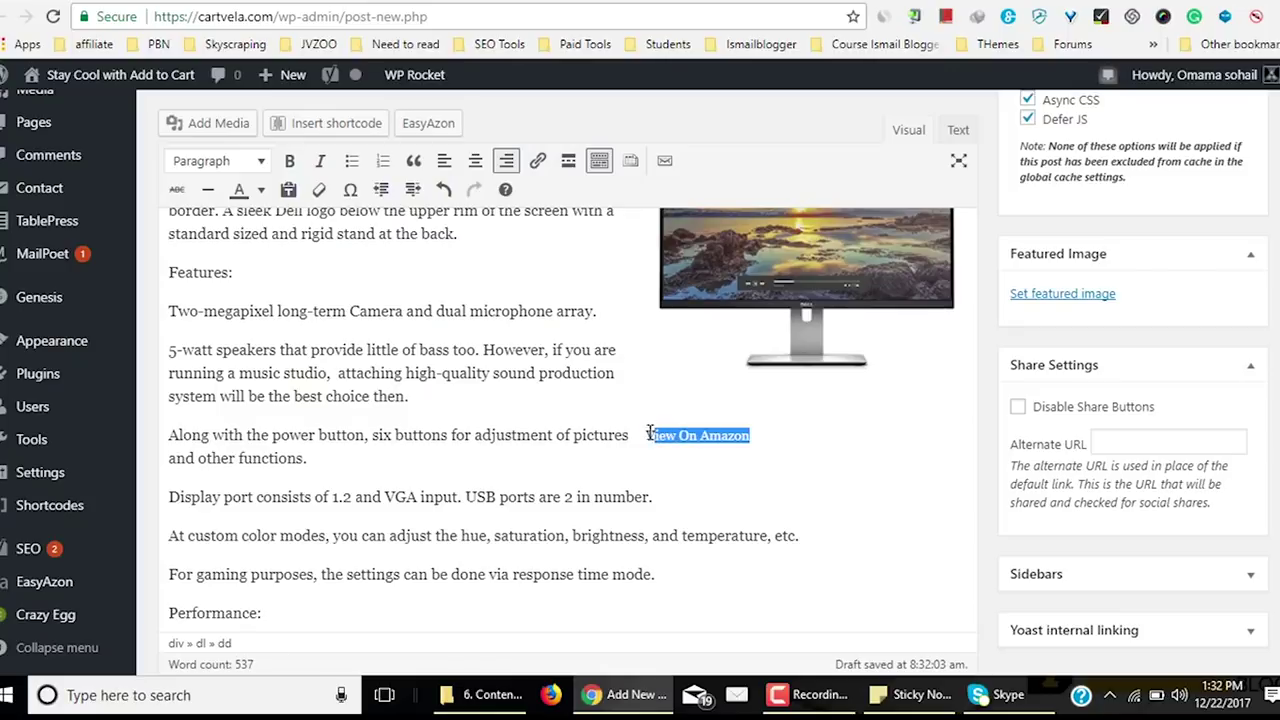
{"action": "key", "text": "ctrl+b"}
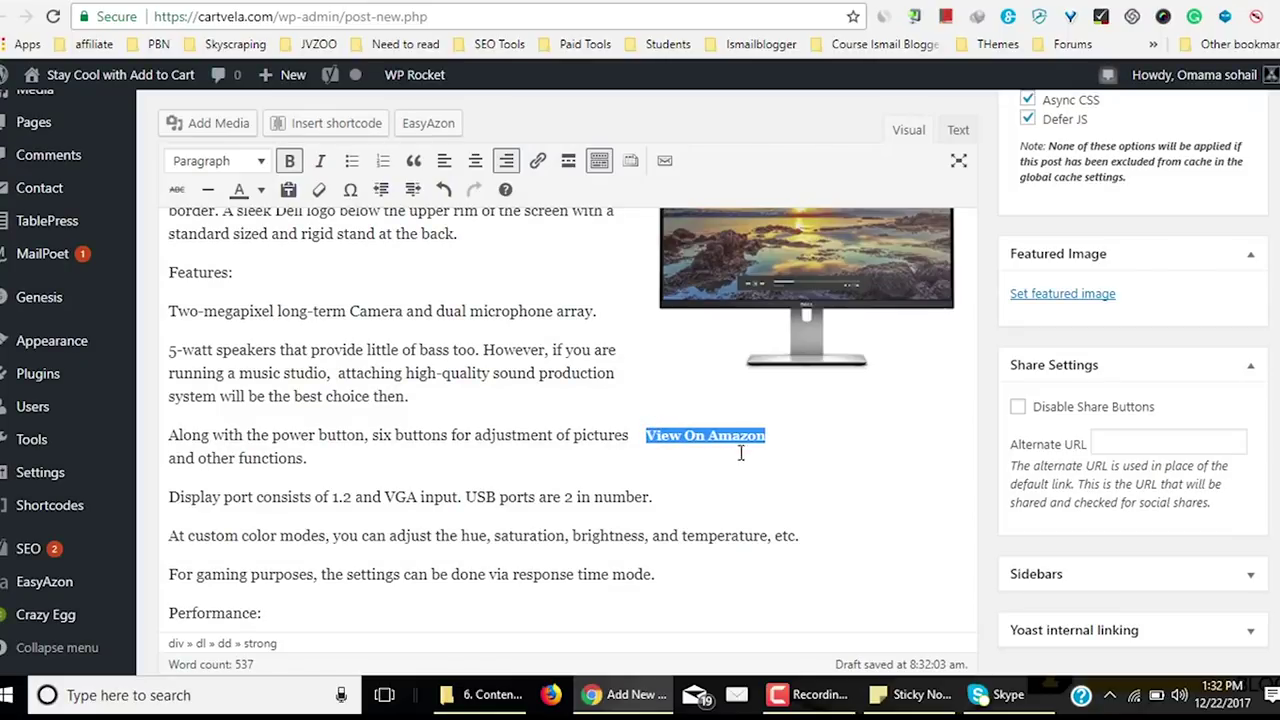
{"action": "left_click", "coordinate": [776, 476]}
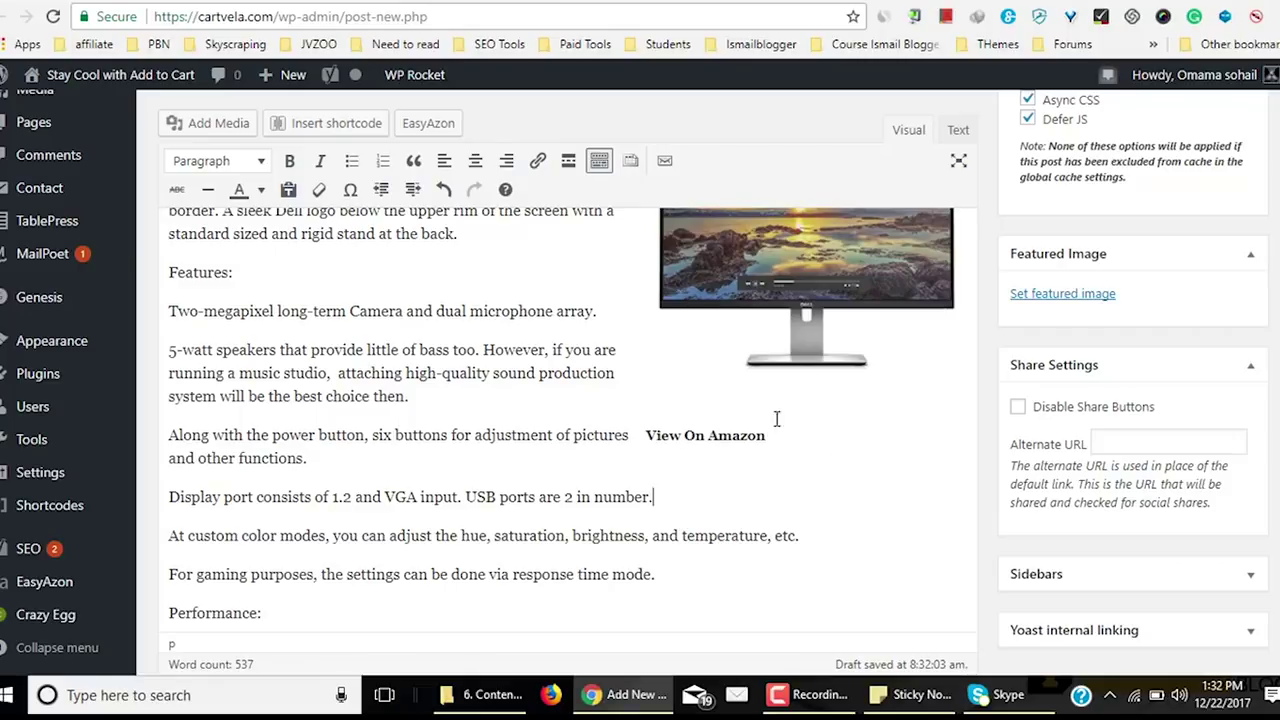
Review the whole post from the introduction through the Dell UltraSharp U2715H section down to its cons.
{"action": "scroll", "coordinate": [786, 429], "scroll_direction": "up", "scroll_amount": 3}
{"action": "scroll", "coordinate": [831, 484], "scroll_direction": "down", "scroll_amount": 3}
{"action": "scroll", "coordinate": [561, 313], "scroll_direction": "down", "scroll_amount": 5}
{"action": "scroll", "coordinate": [714, 420], "scroll_direction": "up", "scroll_amount": 6}
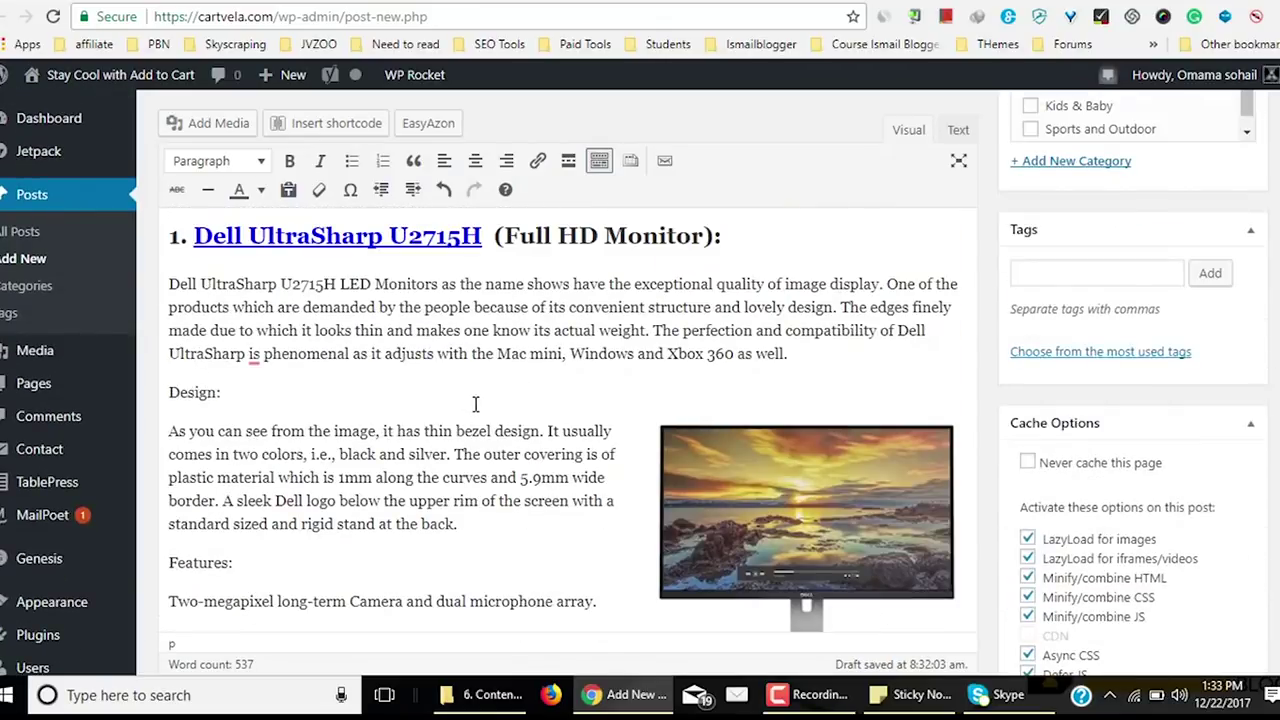
{"action": "scroll", "coordinate": [475, 404], "scroll_direction": "down", "scroll_amount": 3}
{"action": "scroll", "coordinate": [429, 355], "scroll_direction": "up", "scroll_amount": 3}
{"action": "scroll", "coordinate": [437, 358], "scroll_direction": "down", "scroll_amount": 4}
{"action": "scroll", "coordinate": [473, 353], "scroll_direction": "up", "scroll_amount": 7}
{"action": "scroll", "coordinate": [491, 393], "scroll_direction": "up", "scroll_amount": 3}
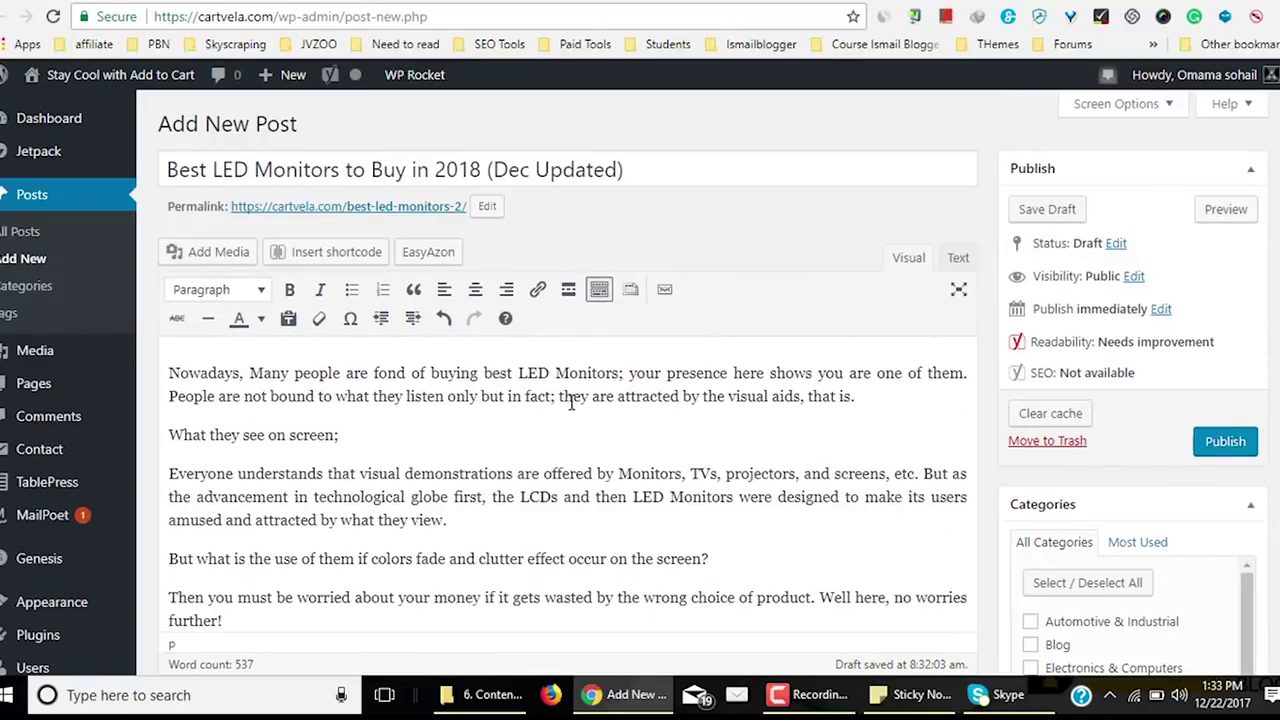
{"action": "scroll", "coordinate": [572, 428], "scroll_direction": "down", "scroll_amount": 3}
{"action": "scroll", "coordinate": [551, 428], "scroll_direction": "down", "scroll_amount": 3}
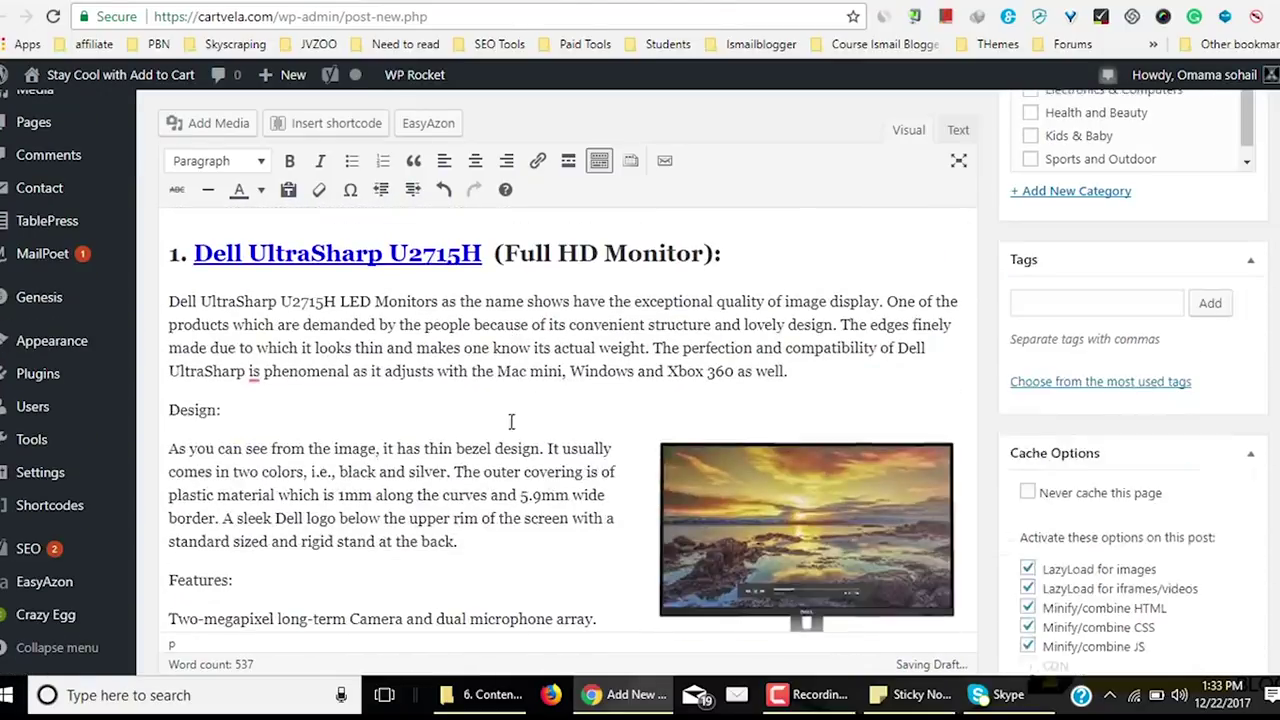
{"action": "scroll", "coordinate": [545, 410], "scroll_direction": "up", "scroll_amount": 3}
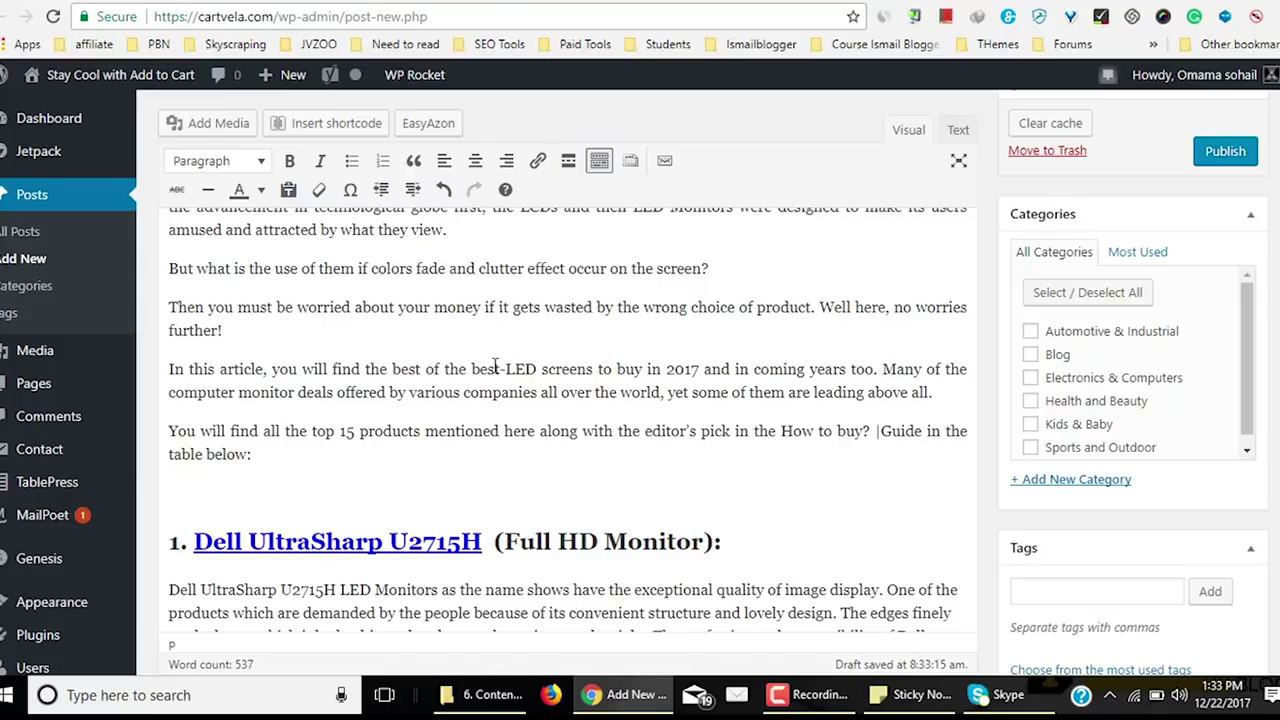
{"action": "scroll", "coordinate": [494, 366], "scroll_direction": "down", "scroll_amount": 10}
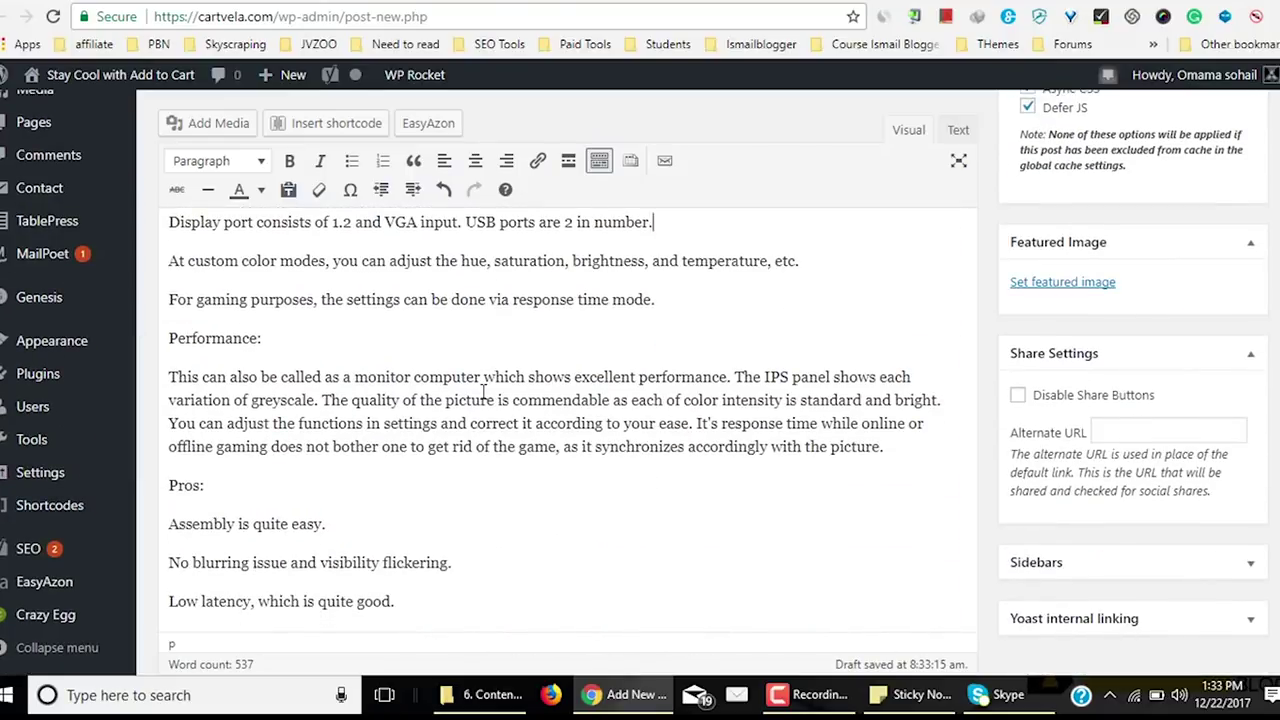
{"action": "scroll", "coordinate": [484, 399], "scroll_direction": "down", "scroll_amount": 5}
{"action": "scroll", "coordinate": [491, 400], "scroll_direction": "up", "scroll_amount": 6}
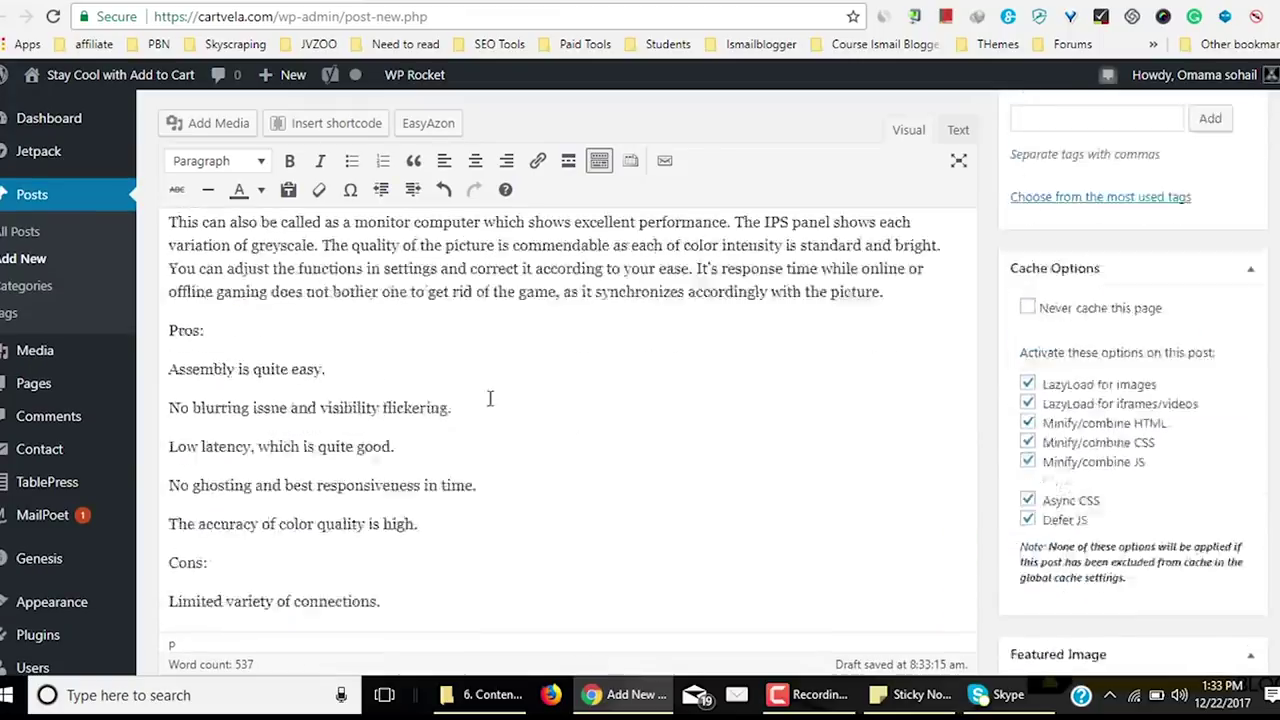
{"action": "scroll", "coordinate": [527, 405], "scroll_direction": "up", "scroll_amount": 5}
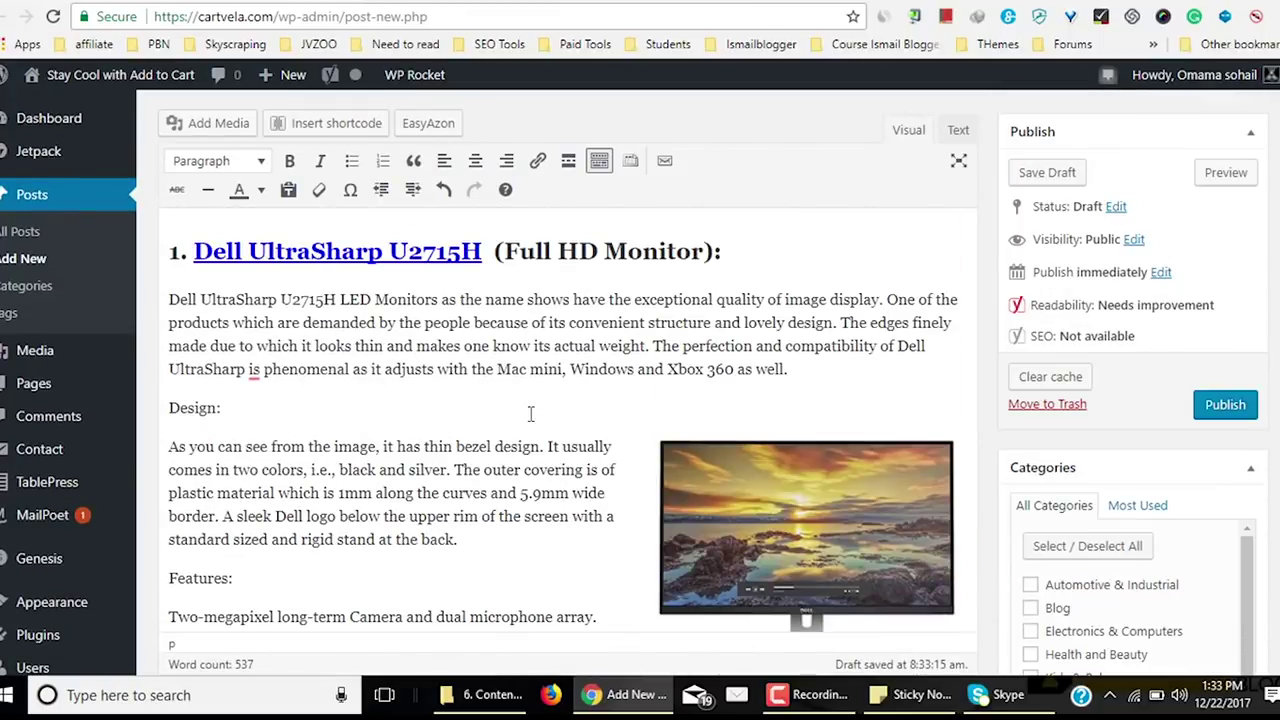
{"action": "scroll", "coordinate": [530, 415], "scroll_direction": "up", "scroll_amount": 10}
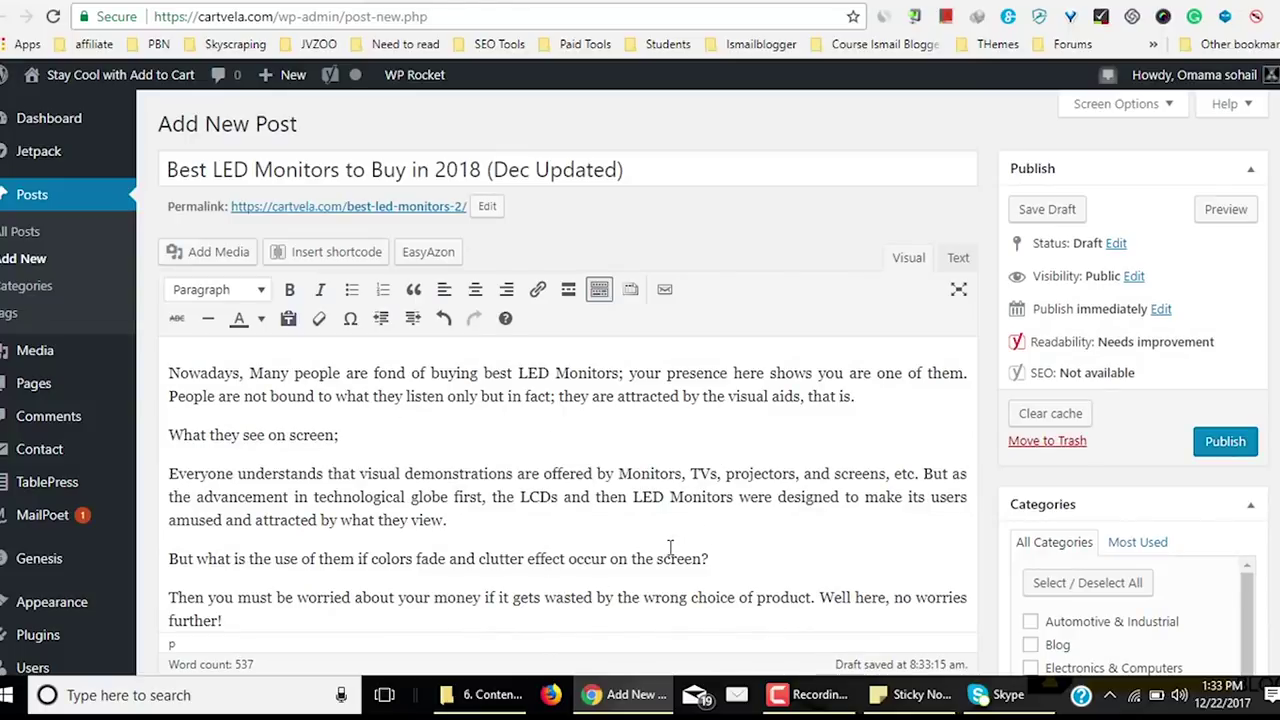
Save the LED monitors post as a draft.
{"action": "left_click", "coordinate": [1071, 210]}
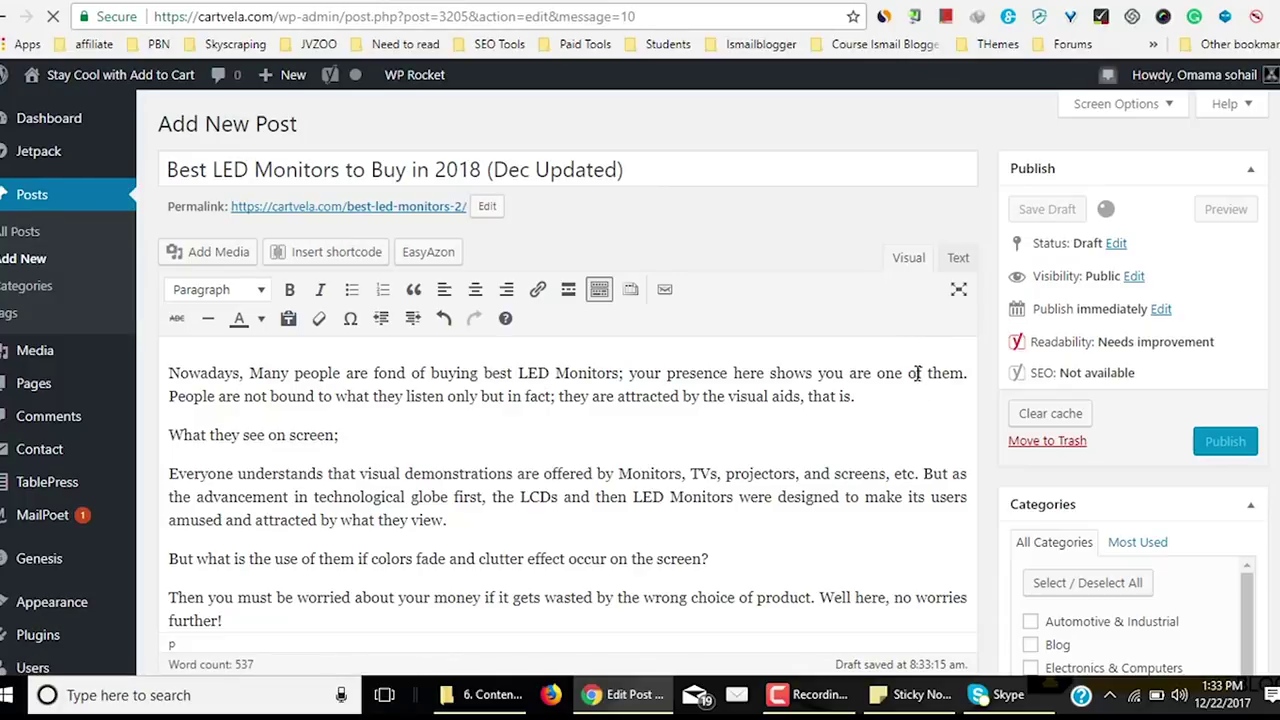
{"action": "scroll", "coordinate": [909, 366], "scroll_direction": "down", "scroll_amount": 3}
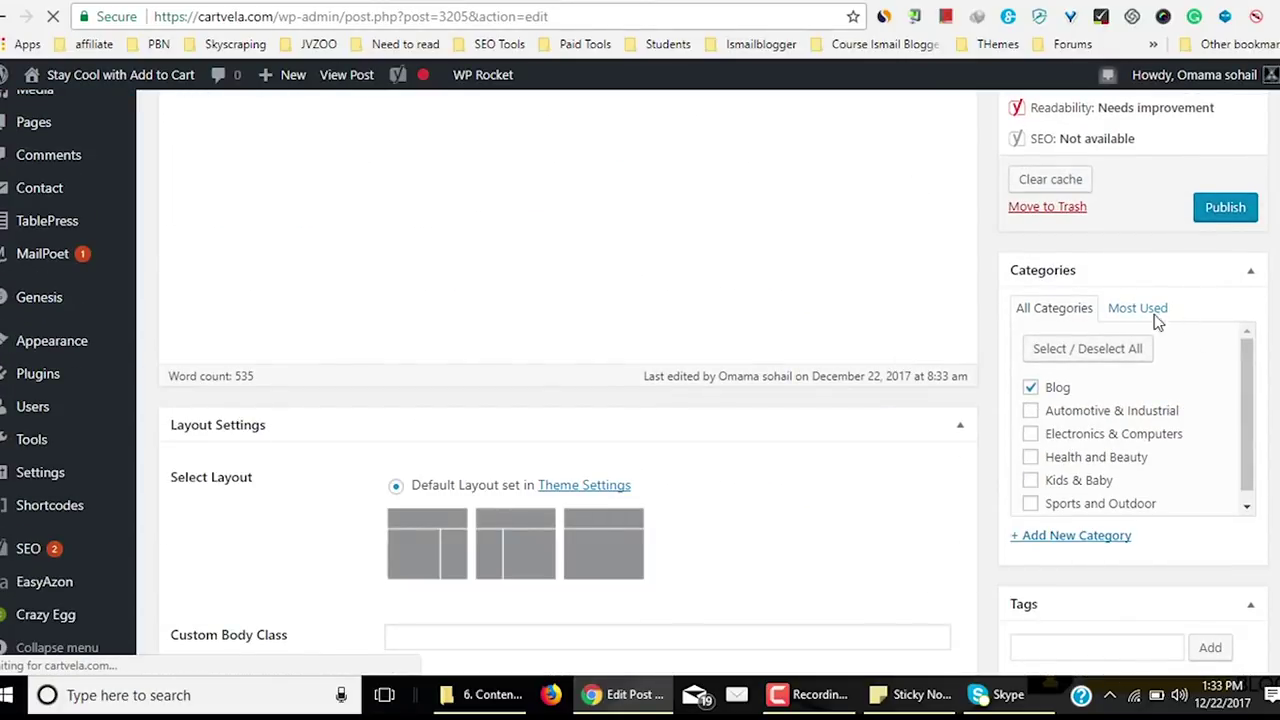
{"action": "scroll", "coordinate": [1100, 395], "scroll_direction": "down", "scroll_amount": 3}
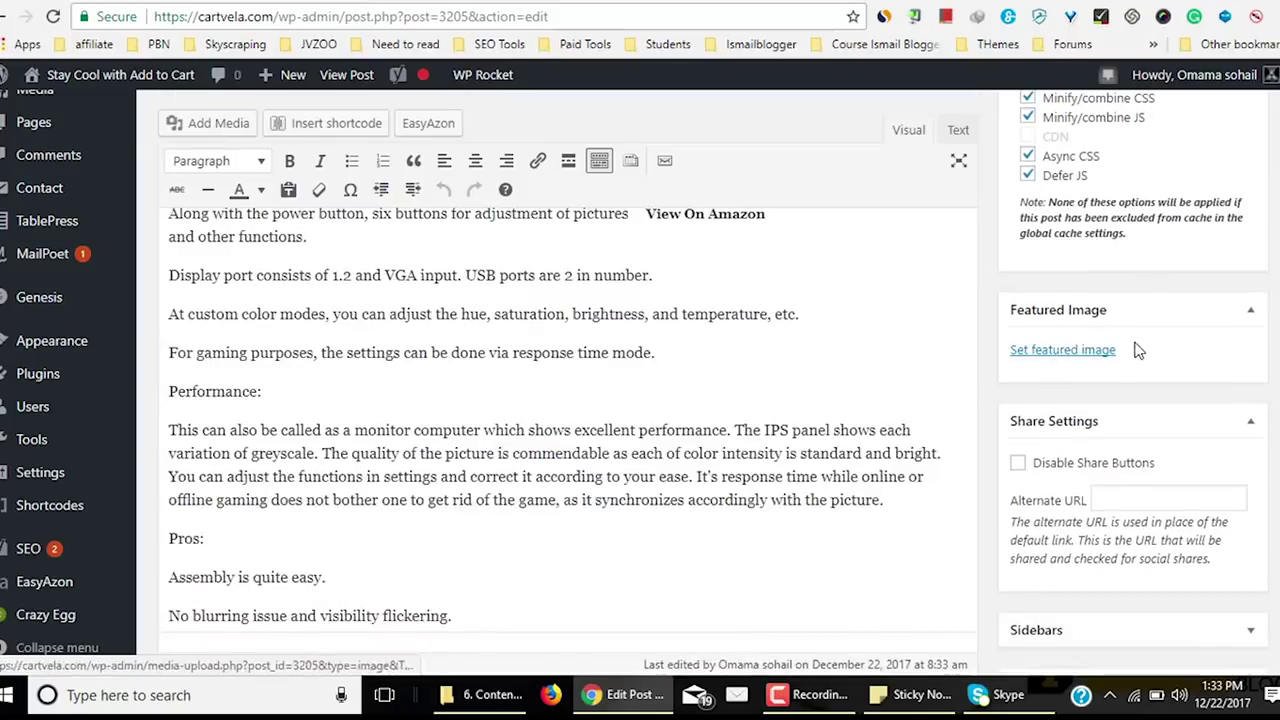
{"action": "scroll", "coordinate": [1140, 355], "scroll_direction": "up", "scroll_amount": 3}
{"action": "scroll", "coordinate": [1210, 374], "scroll_direction": "down", "scroll_amount": 6}
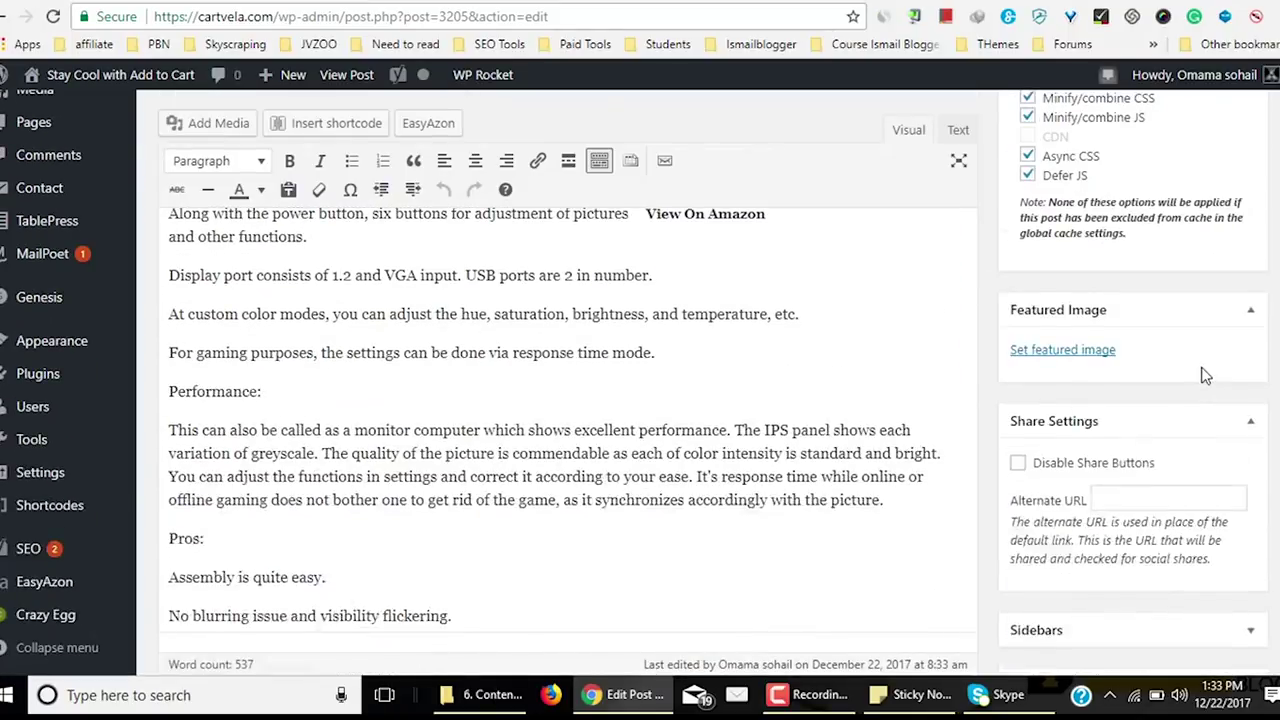
{"action": "scroll", "coordinate": [1220, 370], "scroll_direction": "down", "scroll_amount": 3}
{"action": "scroll", "coordinate": [1243, 380], "scroll_direction": "up", "scroll_amount": 10}
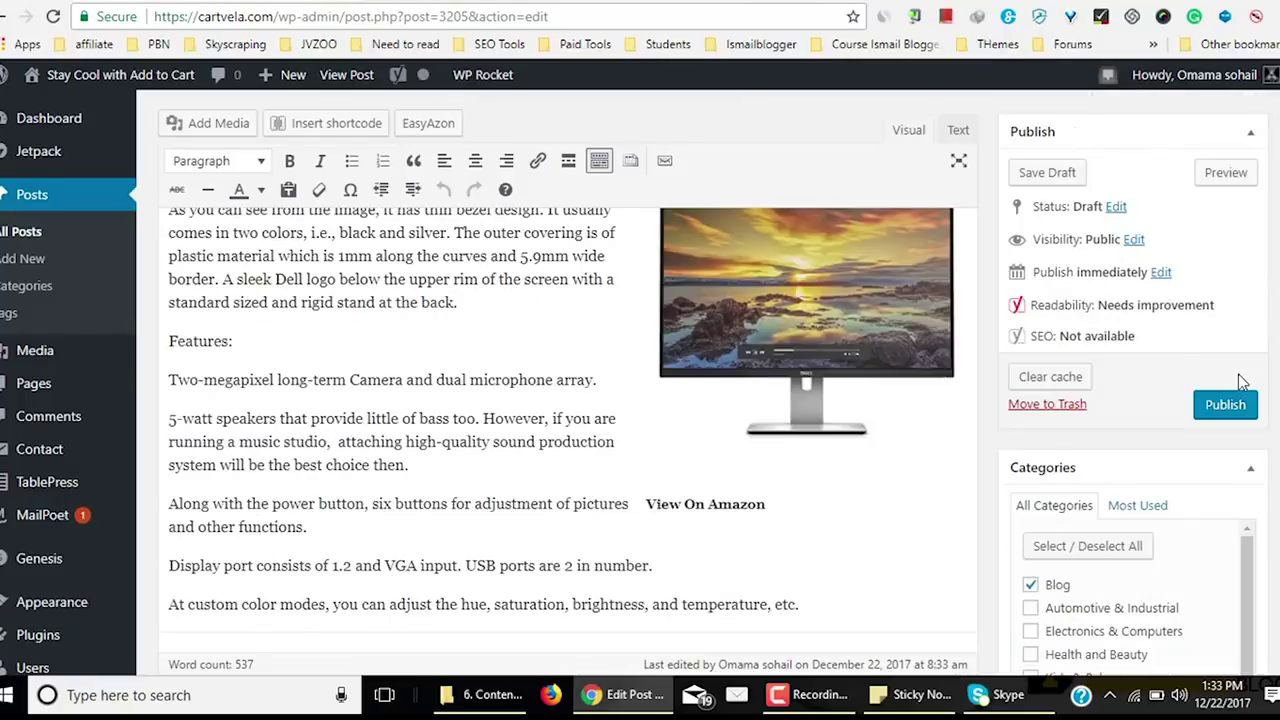
Assign the post to the Electronics & Computers category and remove it from Blog.
{"action": "scroll", "coordinate": [1136, 394], "scroll_direction": "down", "scroll_amount": 3}
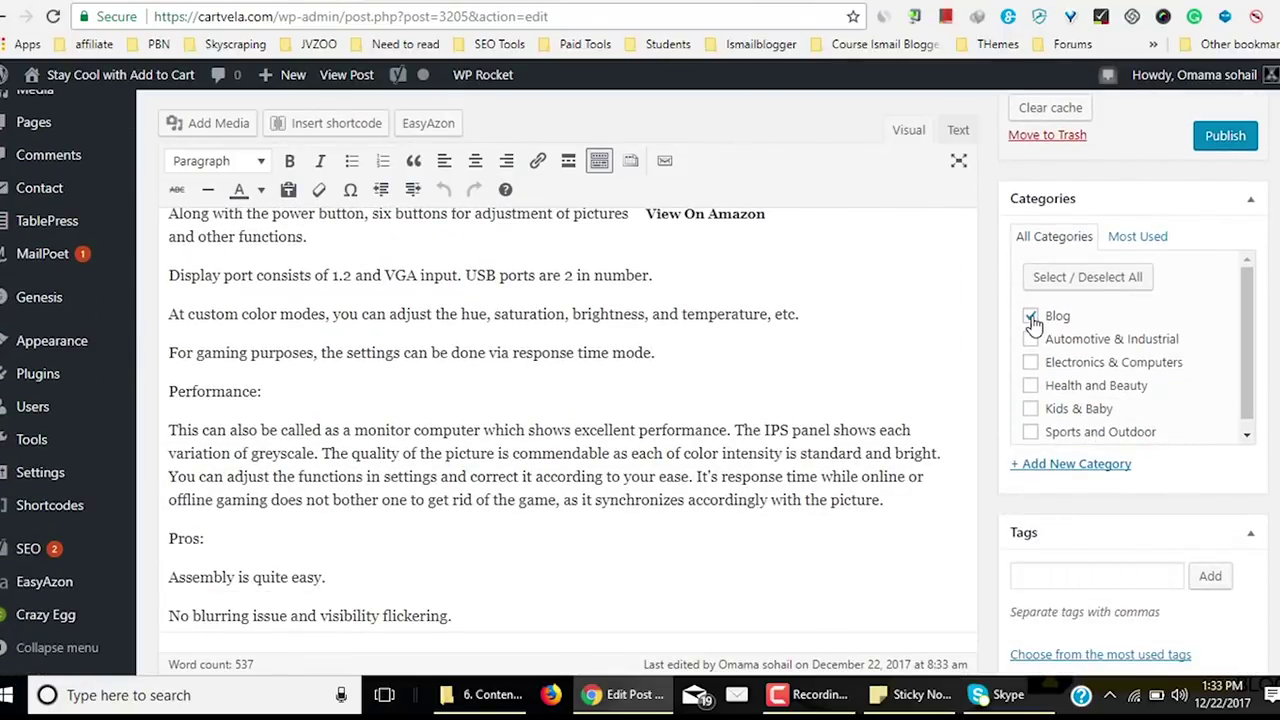
{"action": "left_click_drag", "start_coordinate": [1240, 327], "coordinate": [1240, 353]}
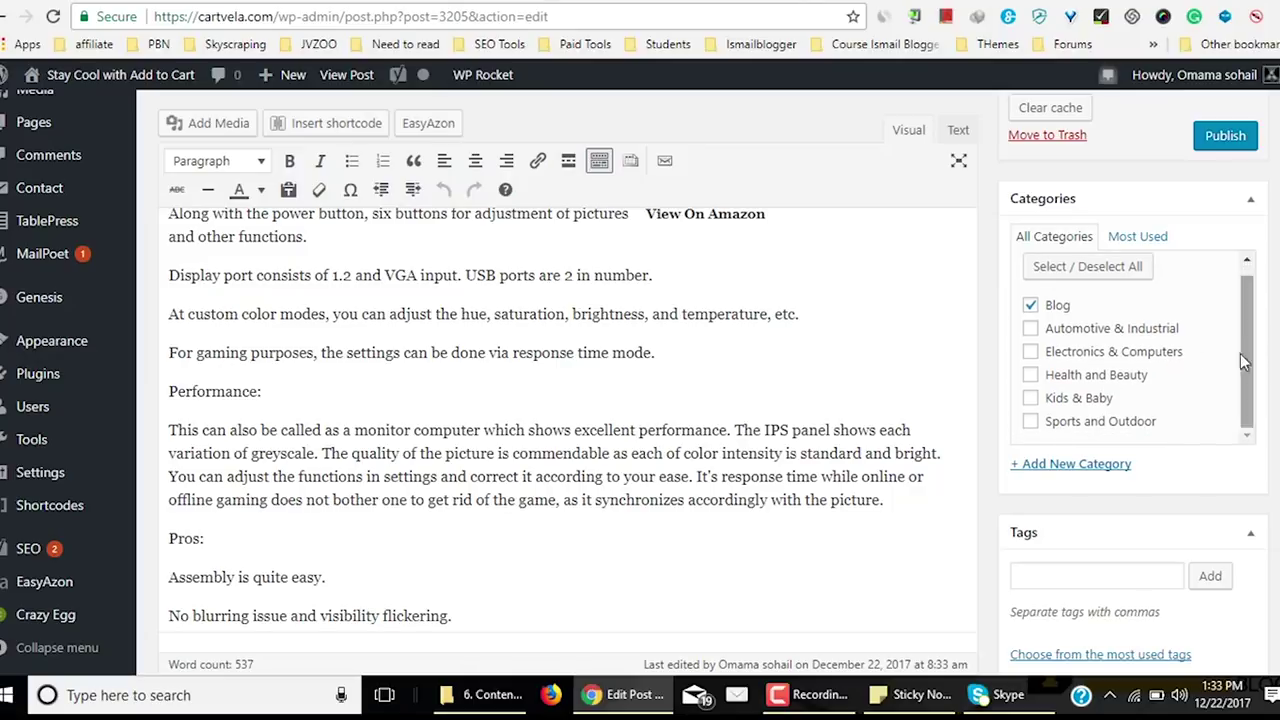
{"action": "left_click", "coordinate": [1030, 352]}
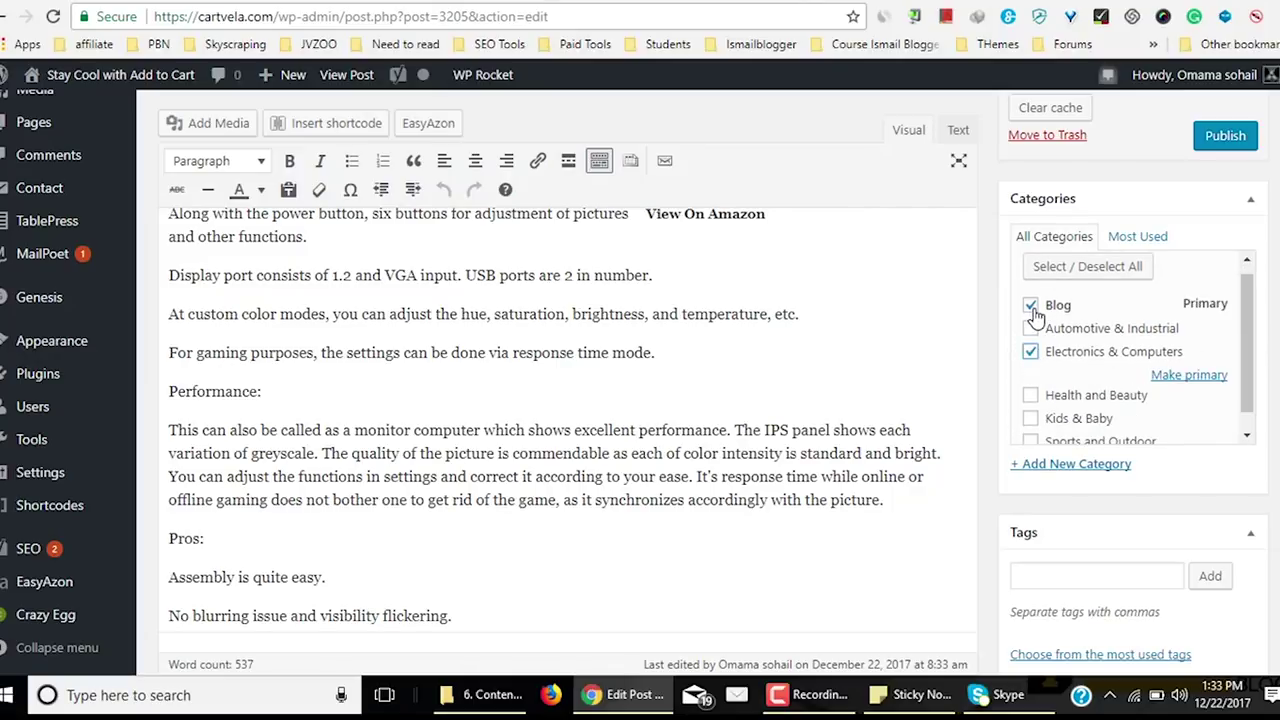
{"action": "left_click", "coordinate": [1032, 306]}
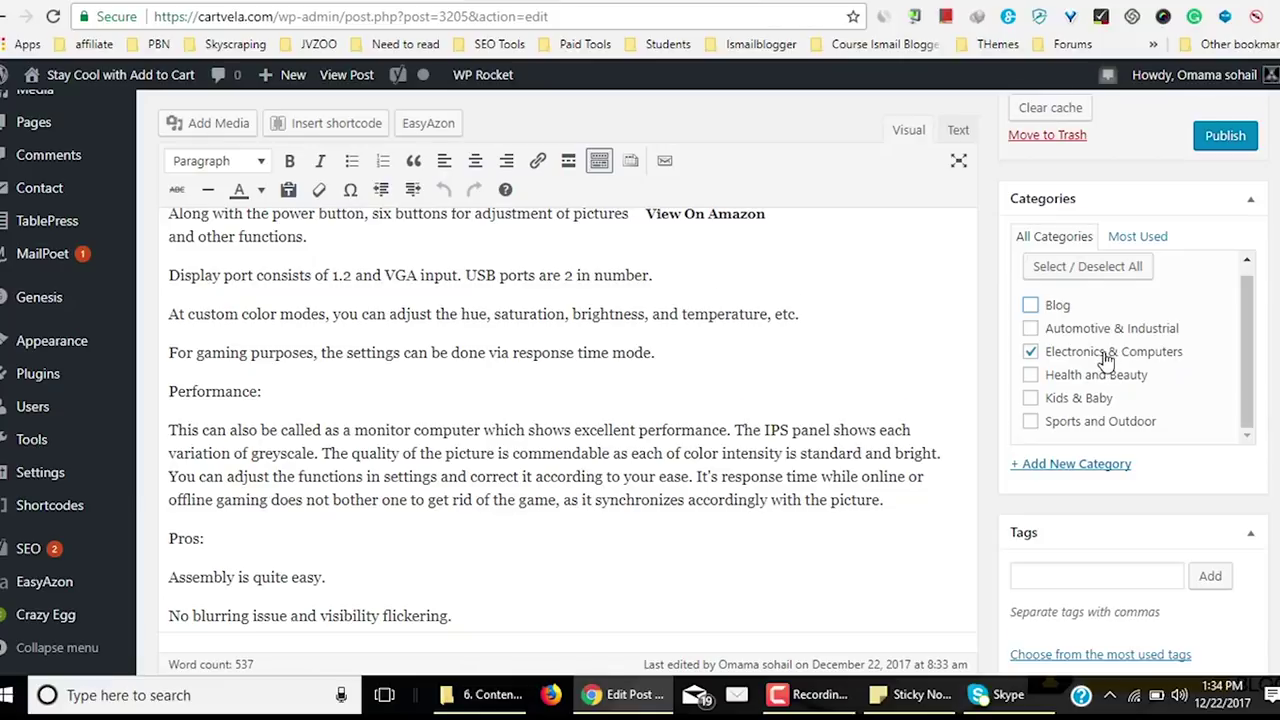
Enter the post tags "led monitors" and "portable monitors", plus the suggested tag "Best monitors".
{"action": "scroll", "coordinate": [1170, 386], "scroll_direction": "down", "scroll_amount": 3}
{"action": "left_click", "coordinate": [1117, 291]}
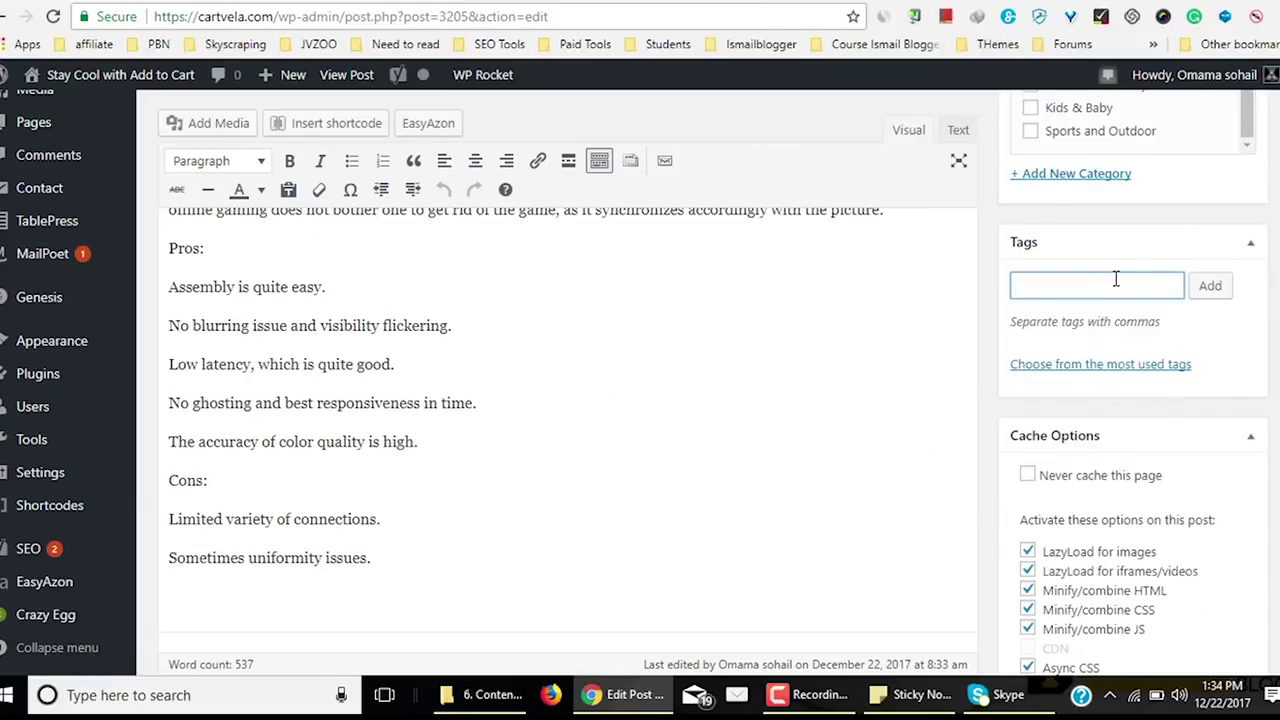
{"action": "type", "text": "led m"}
{"action": "type", "text": "on"}
{"action": "type", "text": "itors, po"}
{"action": "type", "text": "rtable monitors"}
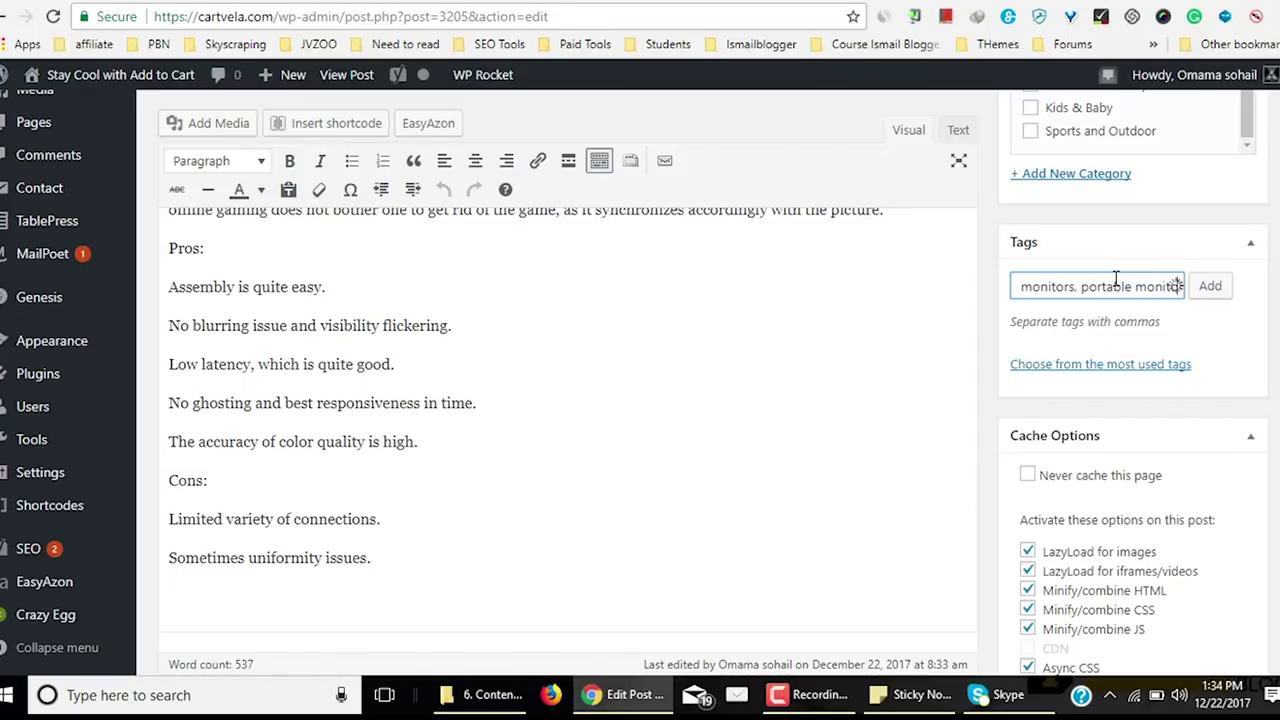
{"action": "type", "text": " , mon"}
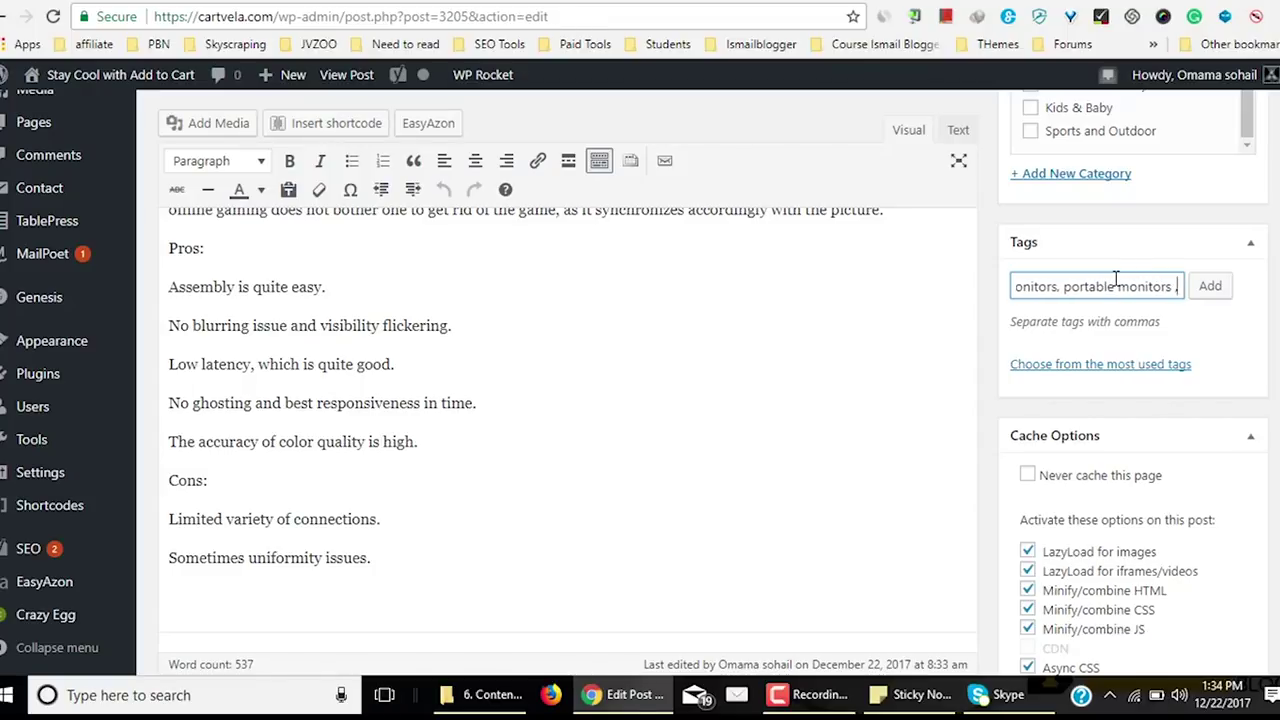
{"action": "type", "text": "itors"}
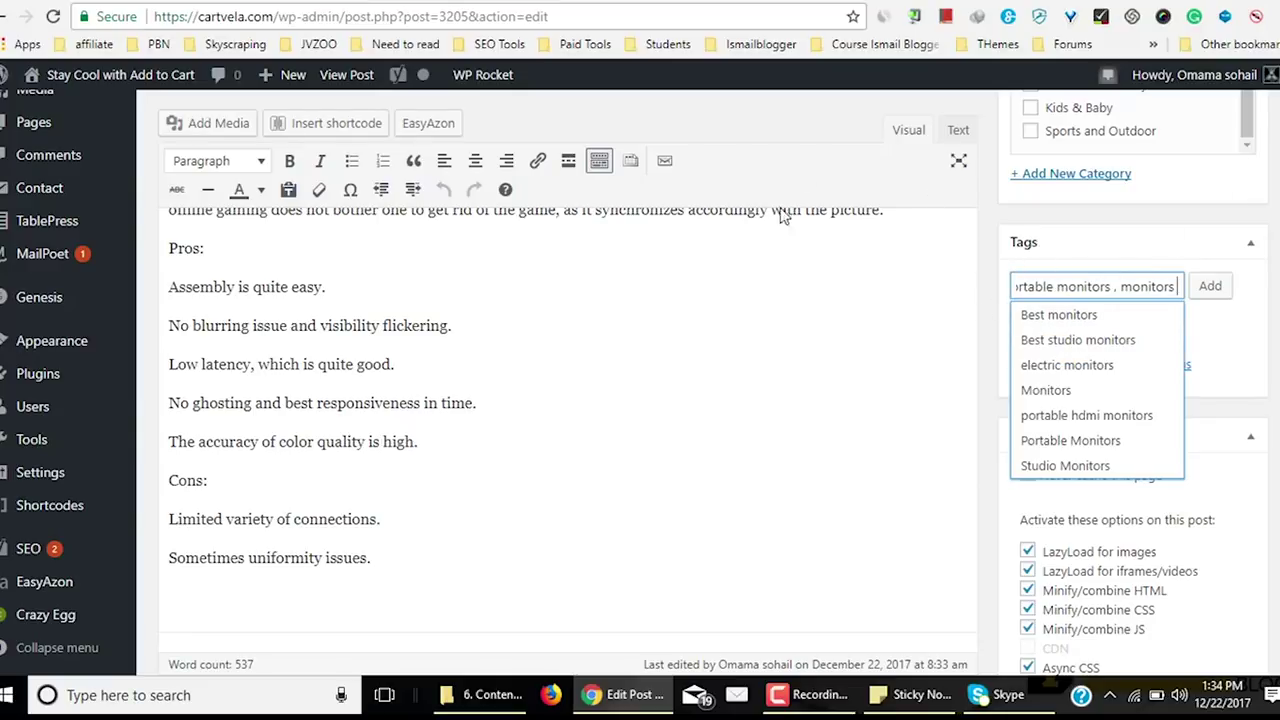
{"action": "left_click", "coordinate": [1104, 318]}
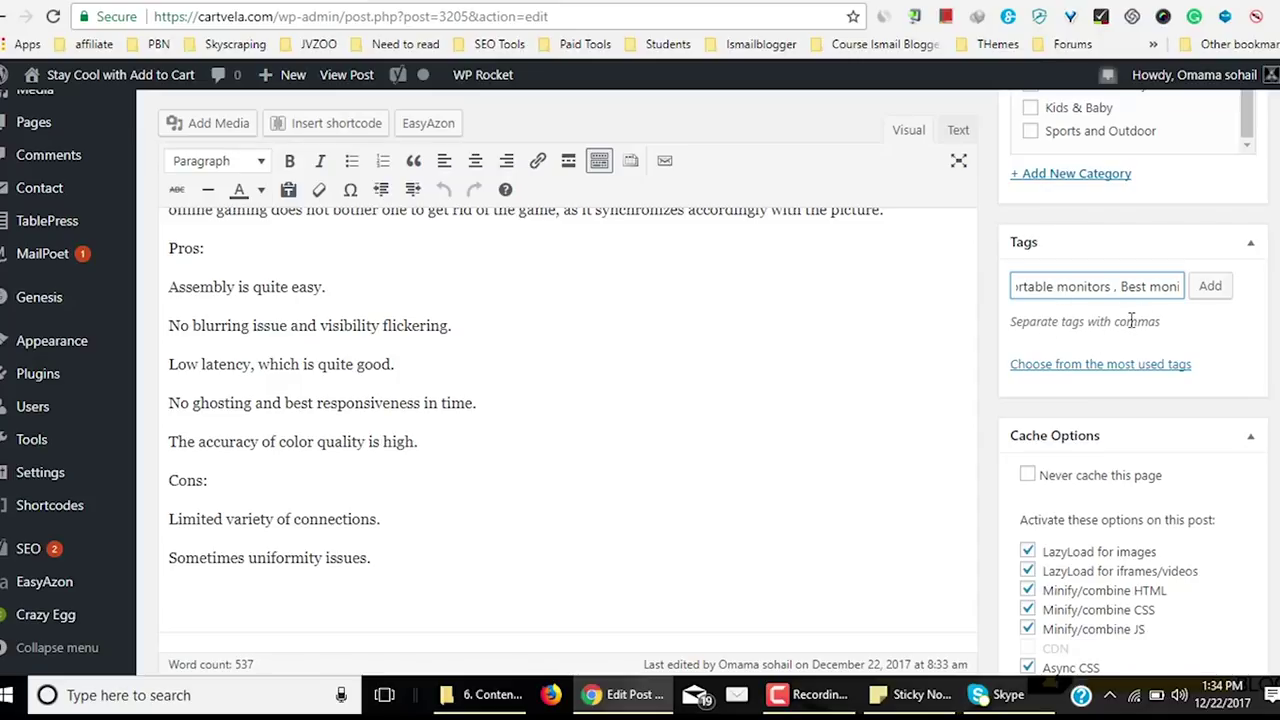
Save the draft again with the new category and tags.
{"action": "scroll", "coordinate": [1135, 318], "scroll_direction": "down", "scroll_amount": 5}
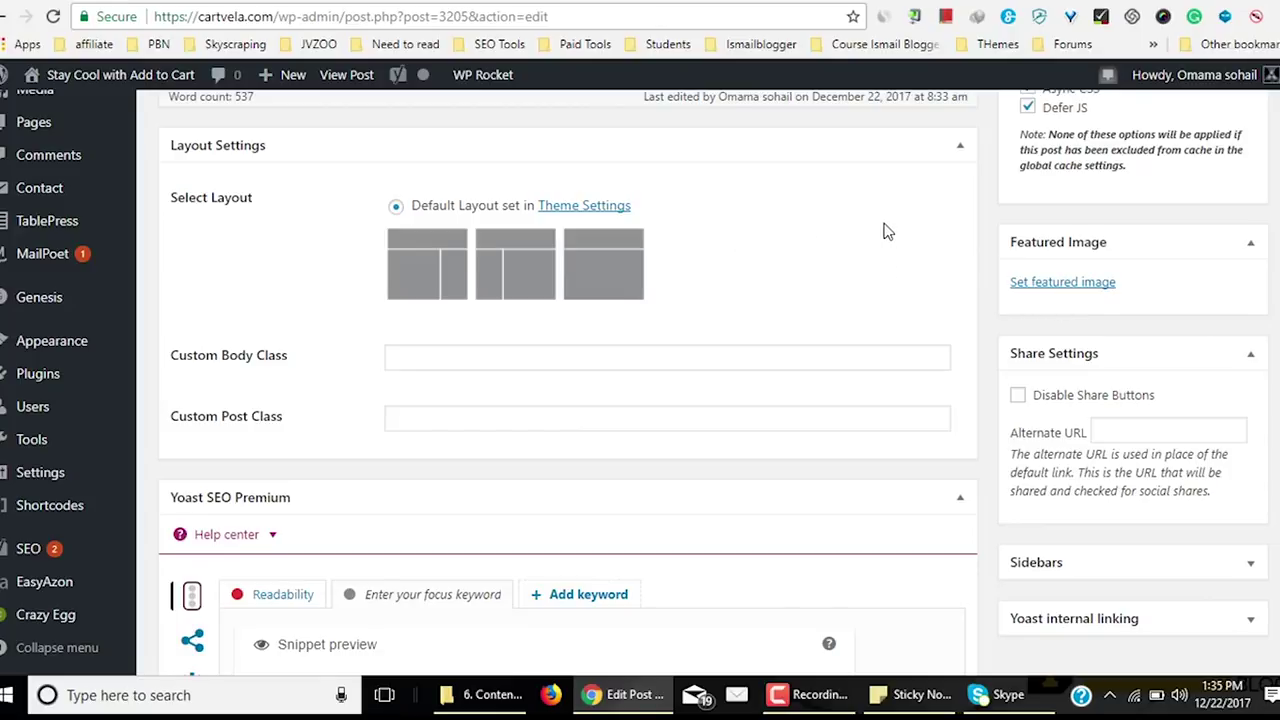
{"action": "scroll", "coordinate": [884, 232], "scroll_direction": "up", "scroll_amount": 10}
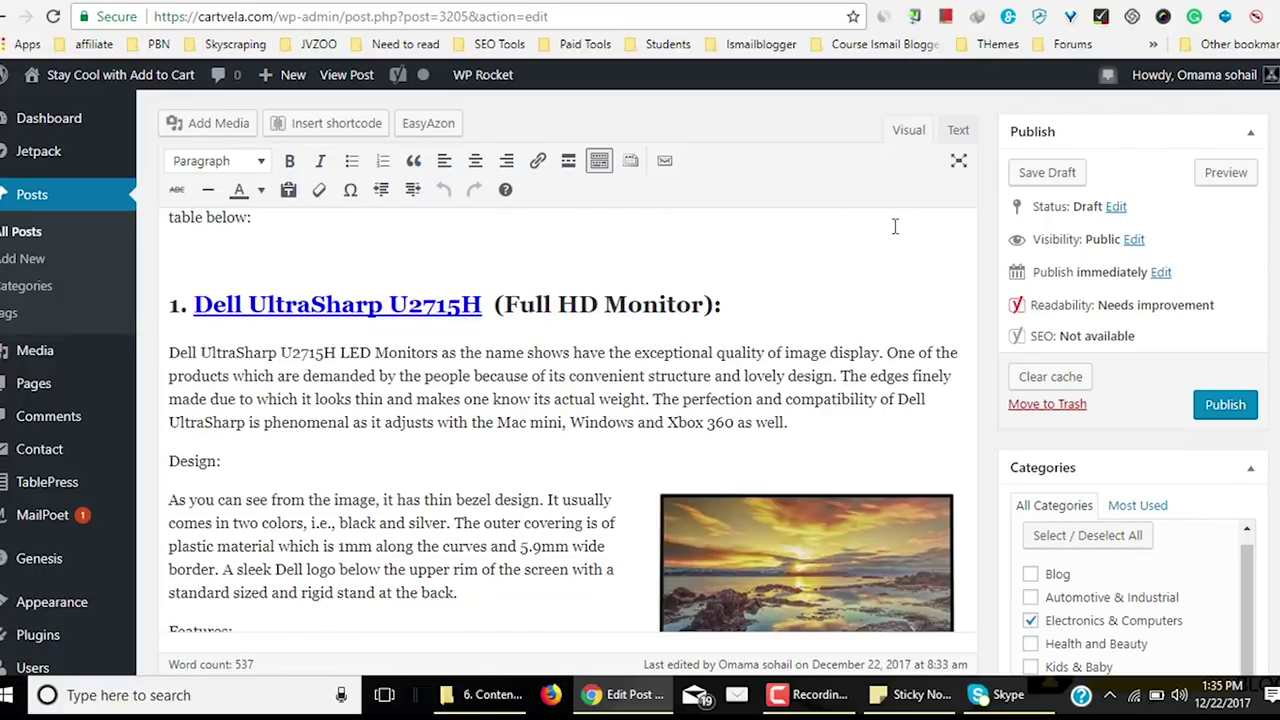
{"action": "scroll", "coordinate": [895, 225], "scroll_direction": "down", "scroll_amount": 10}
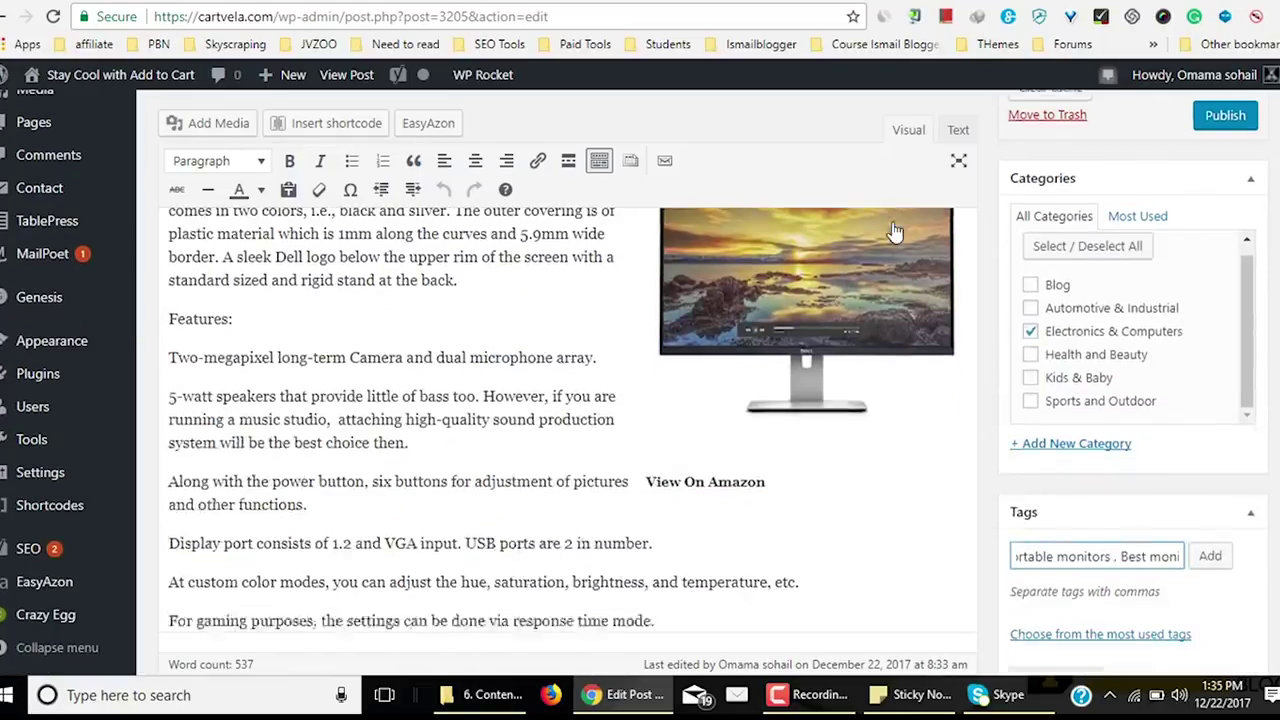
{"action": "scroll", "coordinate": [895, 232], "scroll_direction": "up", "scroll_amount": 10}
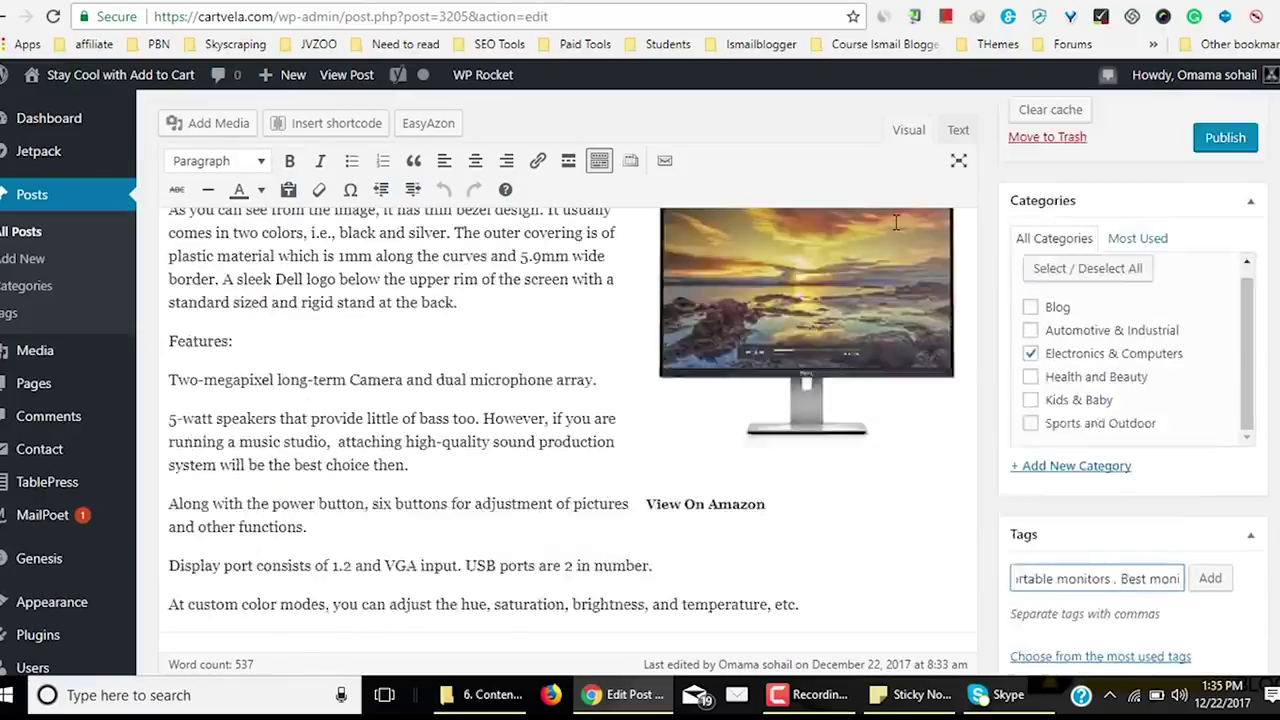
{"action": "left_click", "coordinate": [1066, 176]}
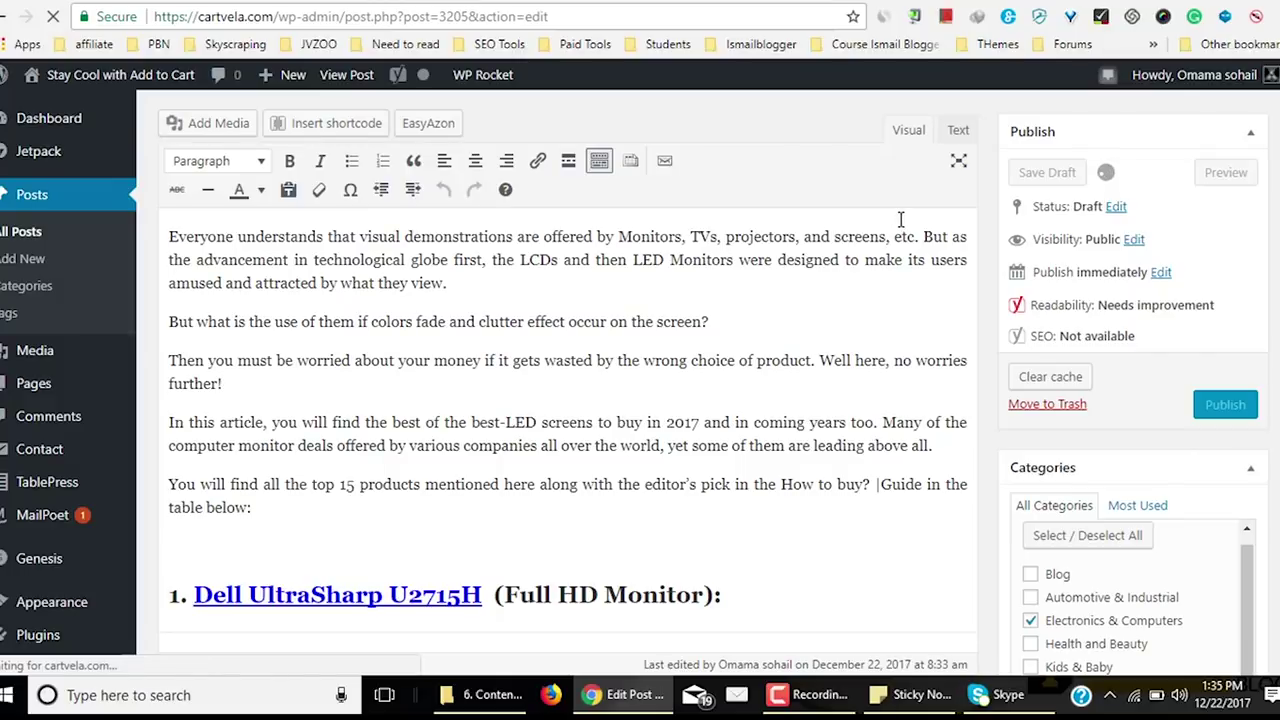
Open pexels.com in a new browser tab and search its free photos for "led monitors".
{"action": "key", "text": "ctrl+t"}
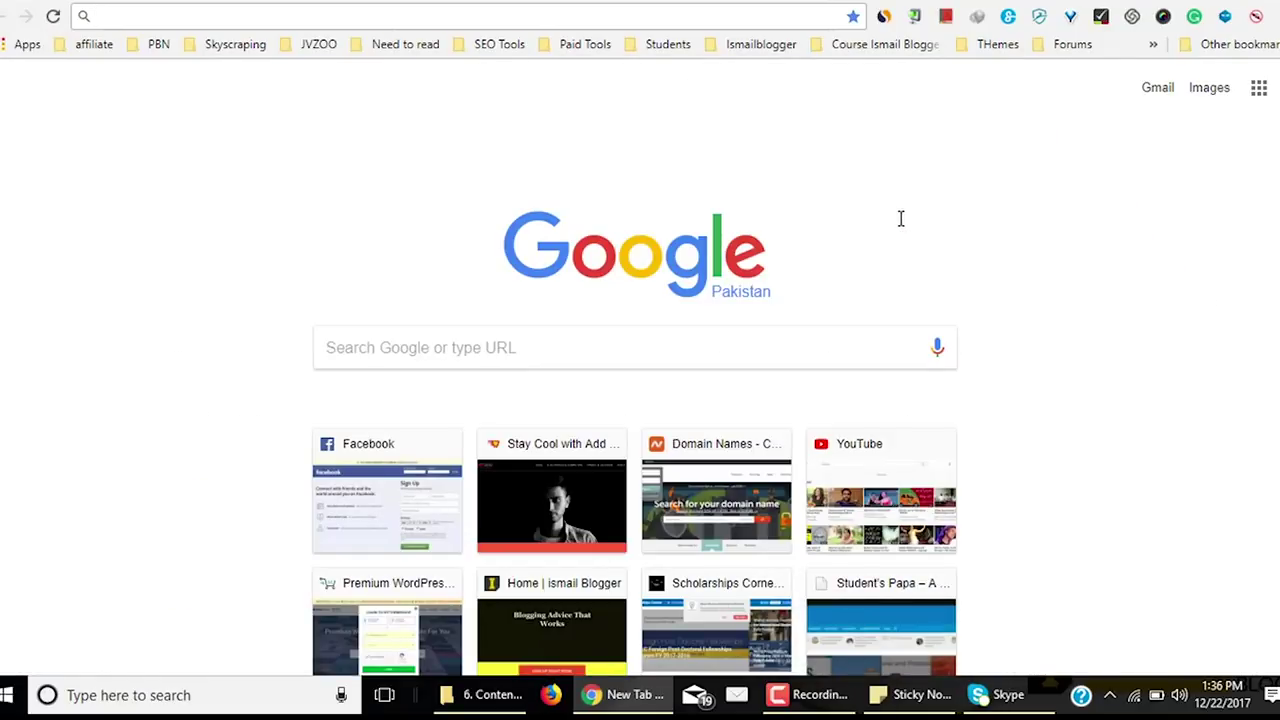
{"action": "type", "text": "pexels.com"}
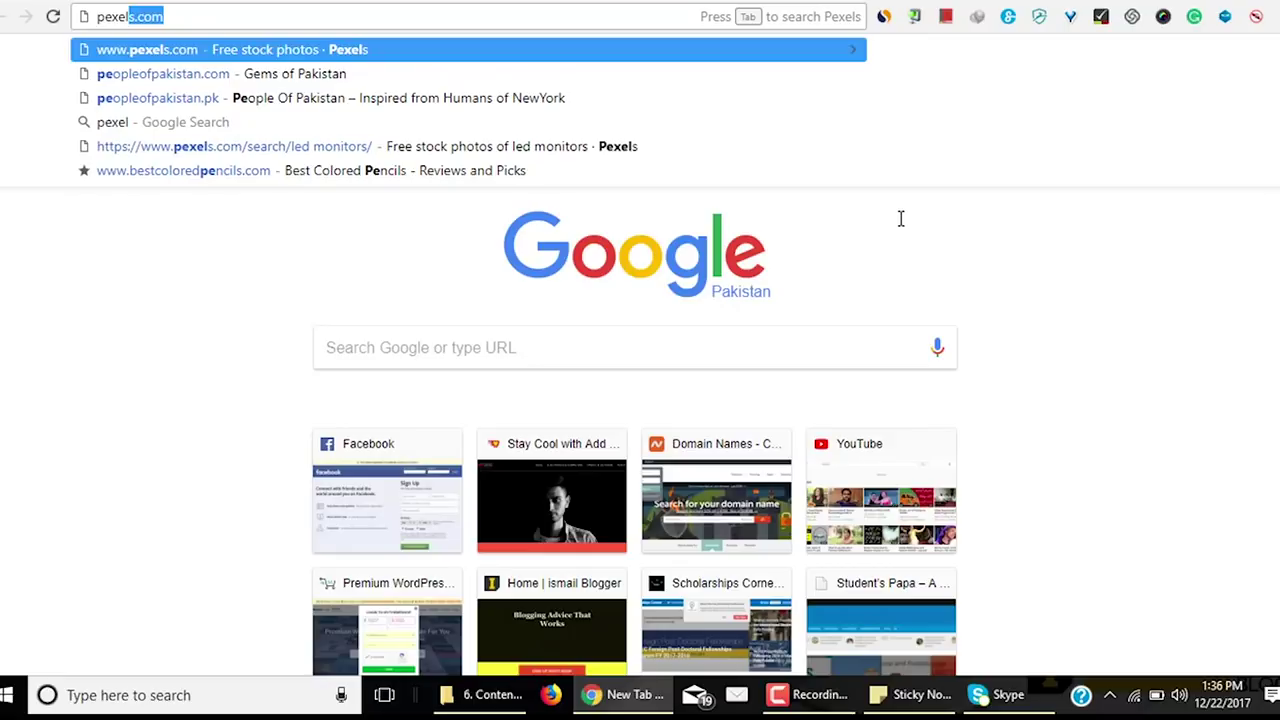
{"action": "key", "text": "Return"}
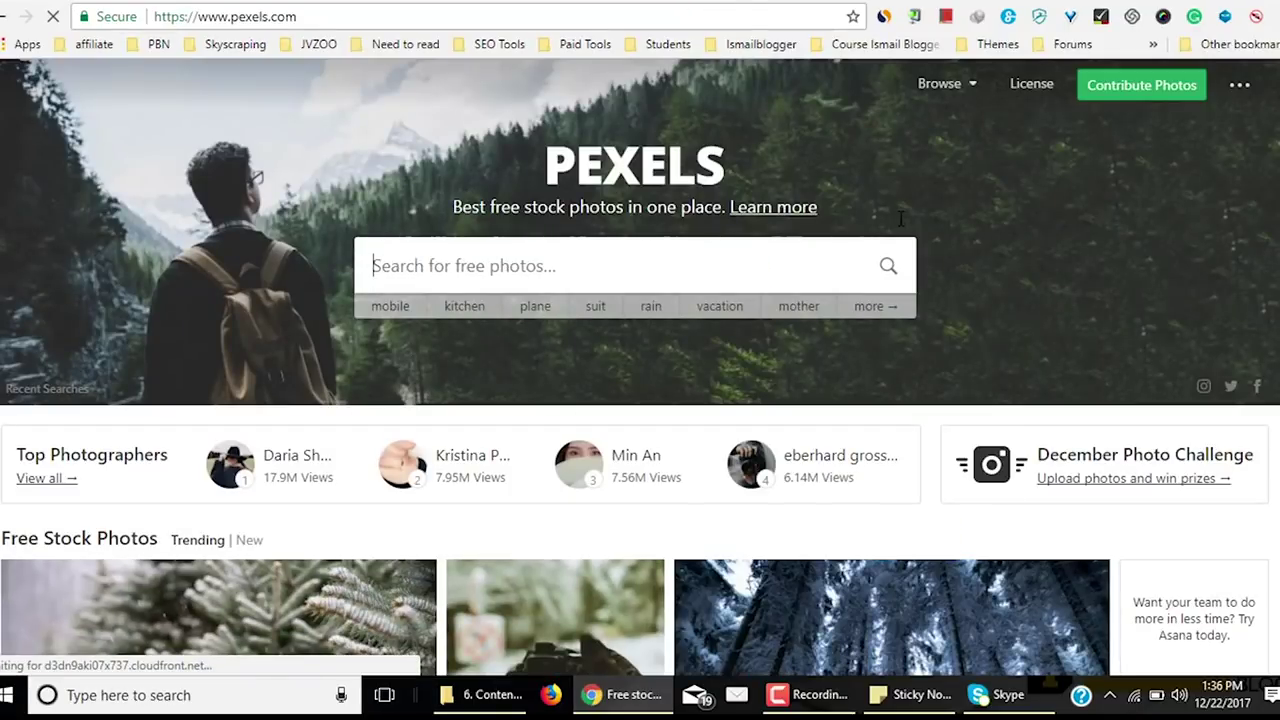
{"action": "type", "text": "led"}
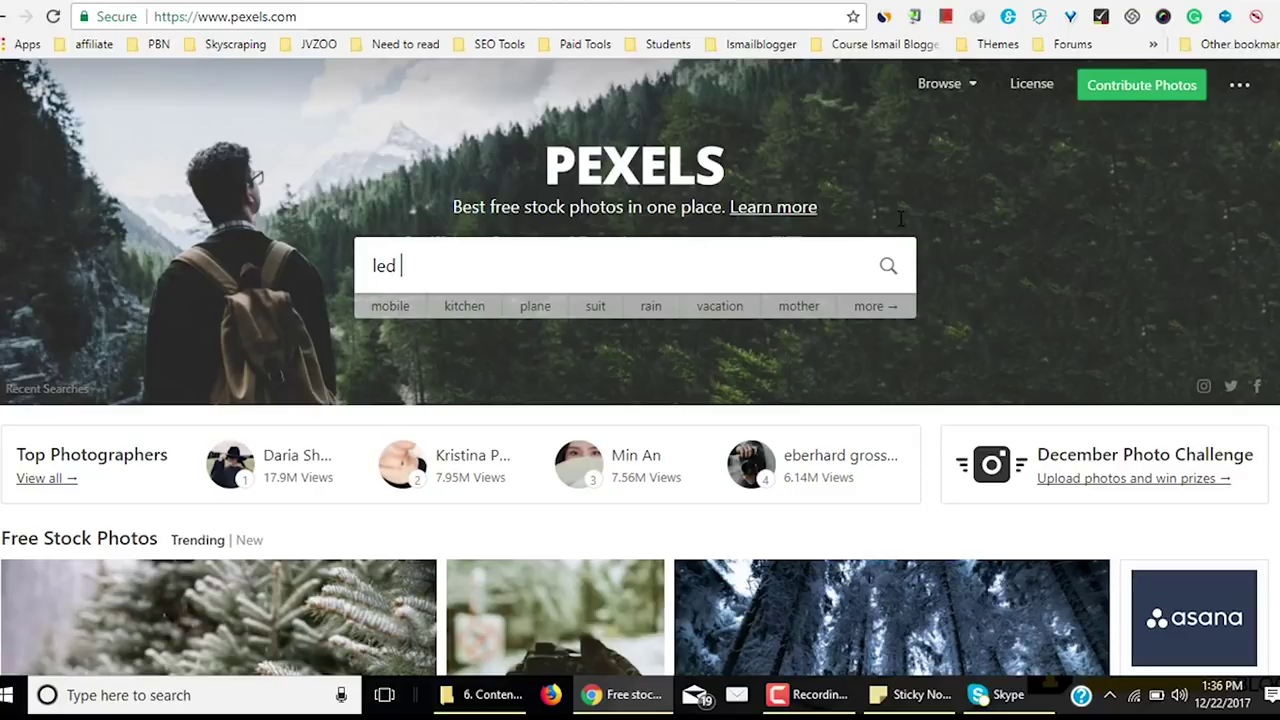
{"action": "type", "text": " monitors"}
{"action": "key", "text": "Return"}
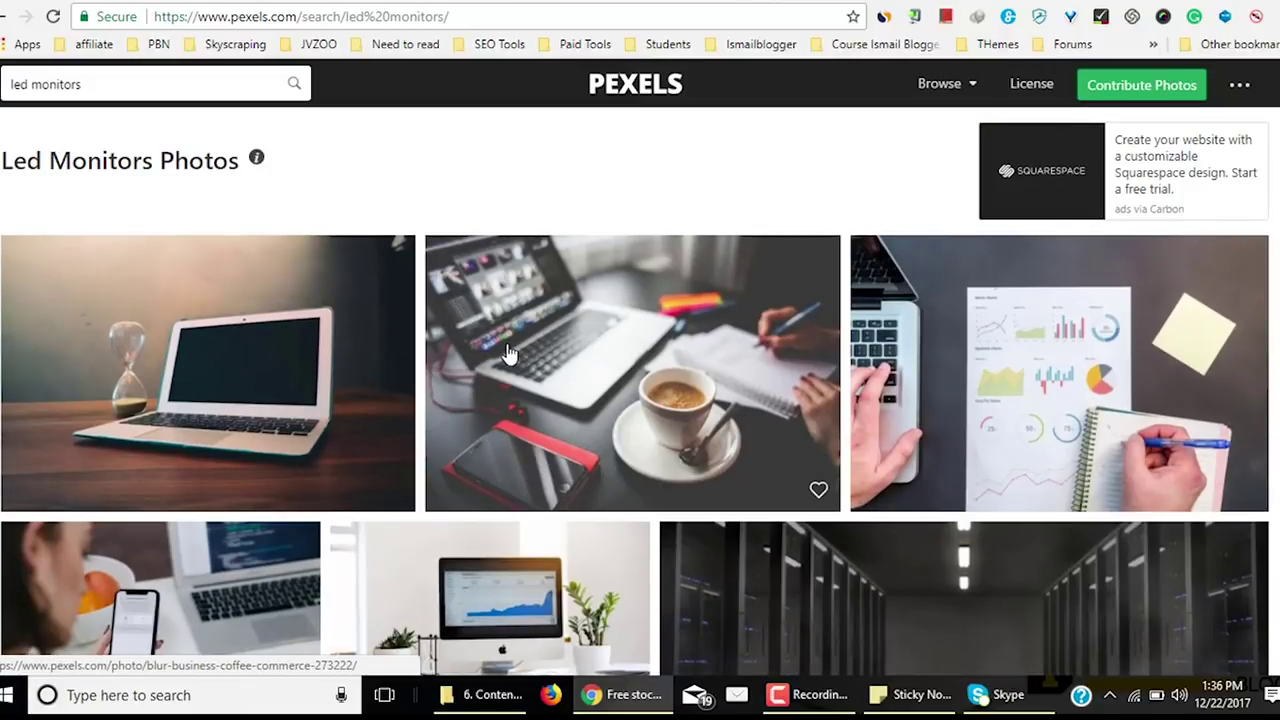
Preview the photo of the laptop with a coffee cup and return to the search results.
{"action": "scroll", "coordinate": [503, 345], "scroll_direction": "down", "scroll_amount": 2}
{"action": "scroll", "coordinate": [503, 345], "scroll_direction": "up", "scroll_amount": 2}
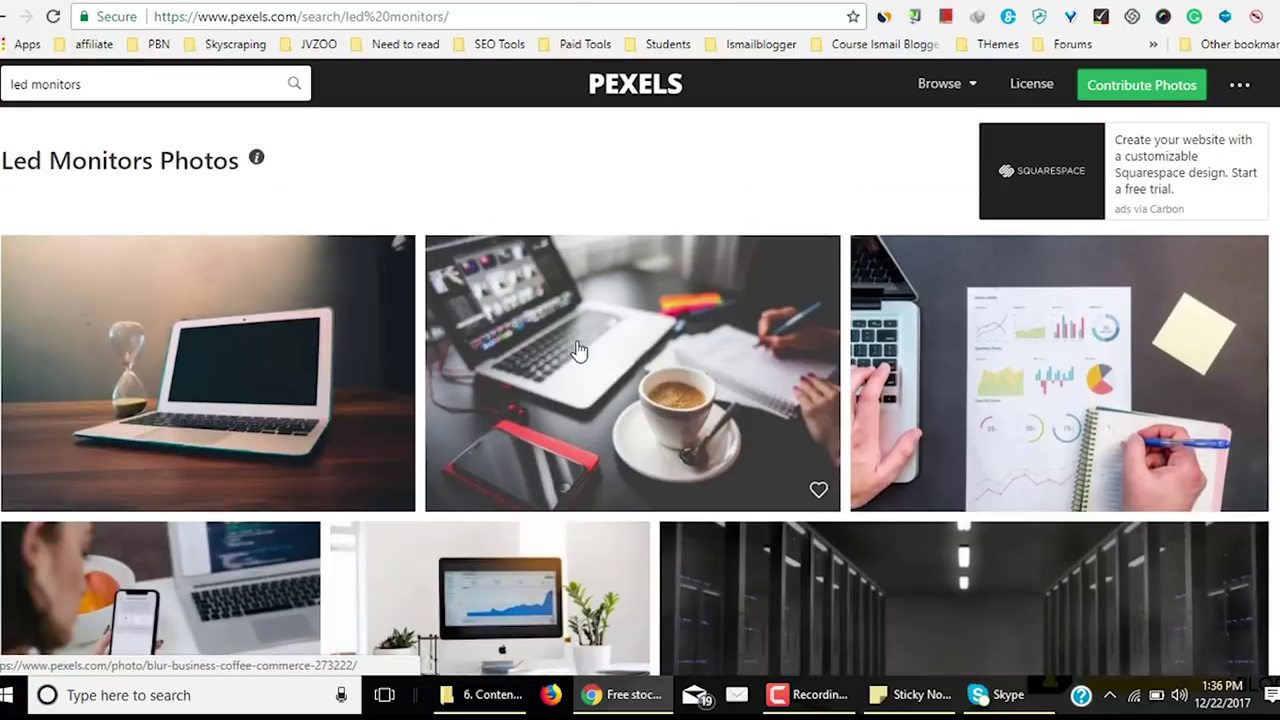
{"action": "left_click", "coordinate": [828, 428]}
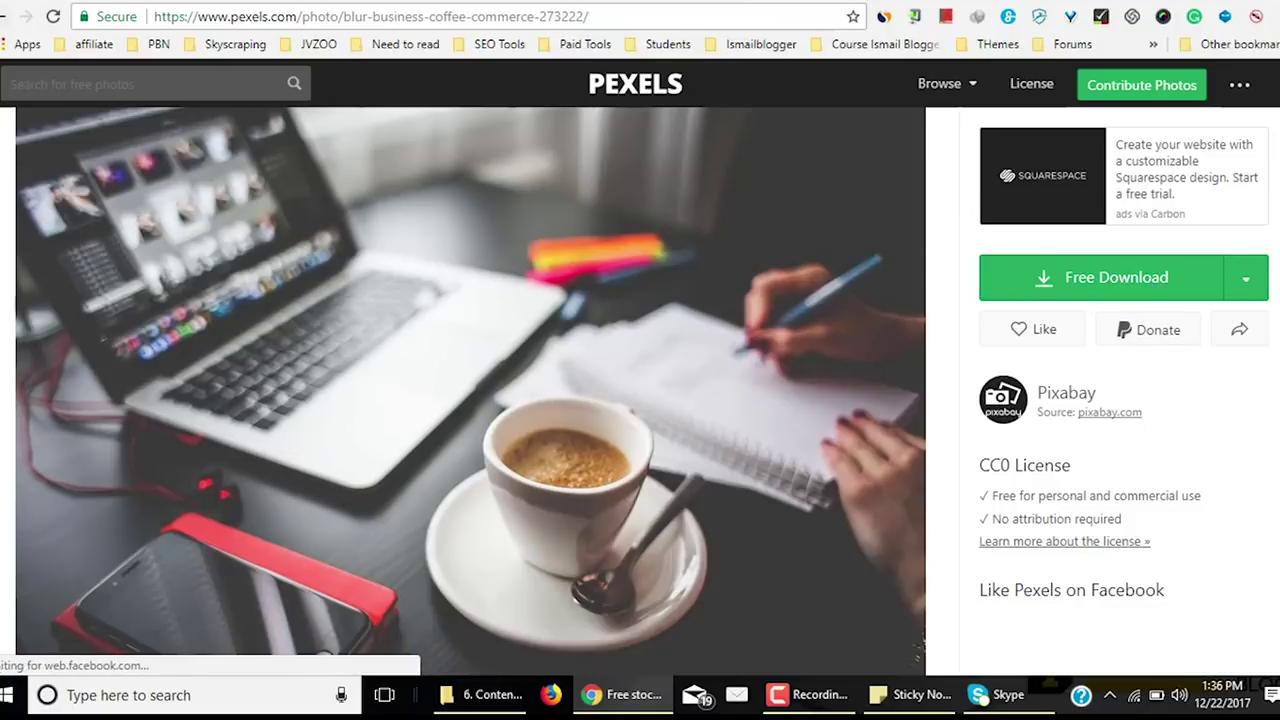
{"action": "key", "text": "alt+Left"}
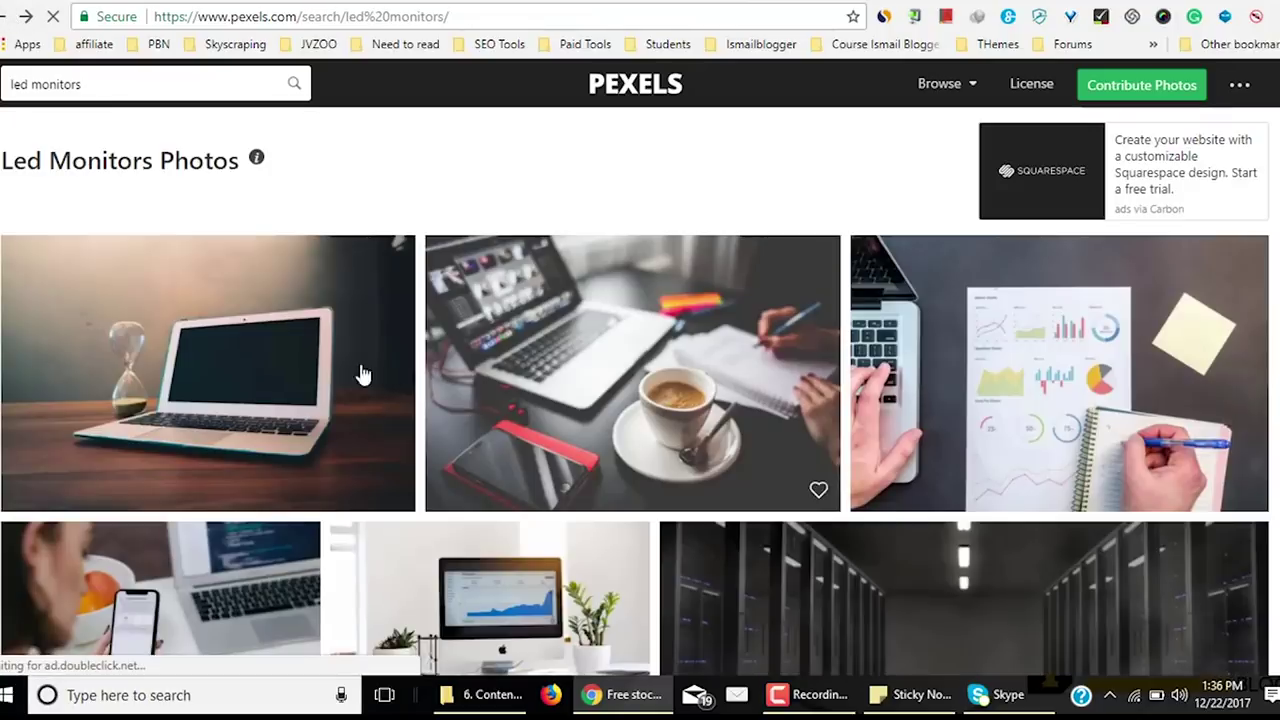
Download the photo of the silver iMac on a white desk to the Desktop as pexels-photo-205316.png.
{"action": "scroll", "coordinate": [743, 444], "scroll_direction": "down", "scroll_amount": 3}
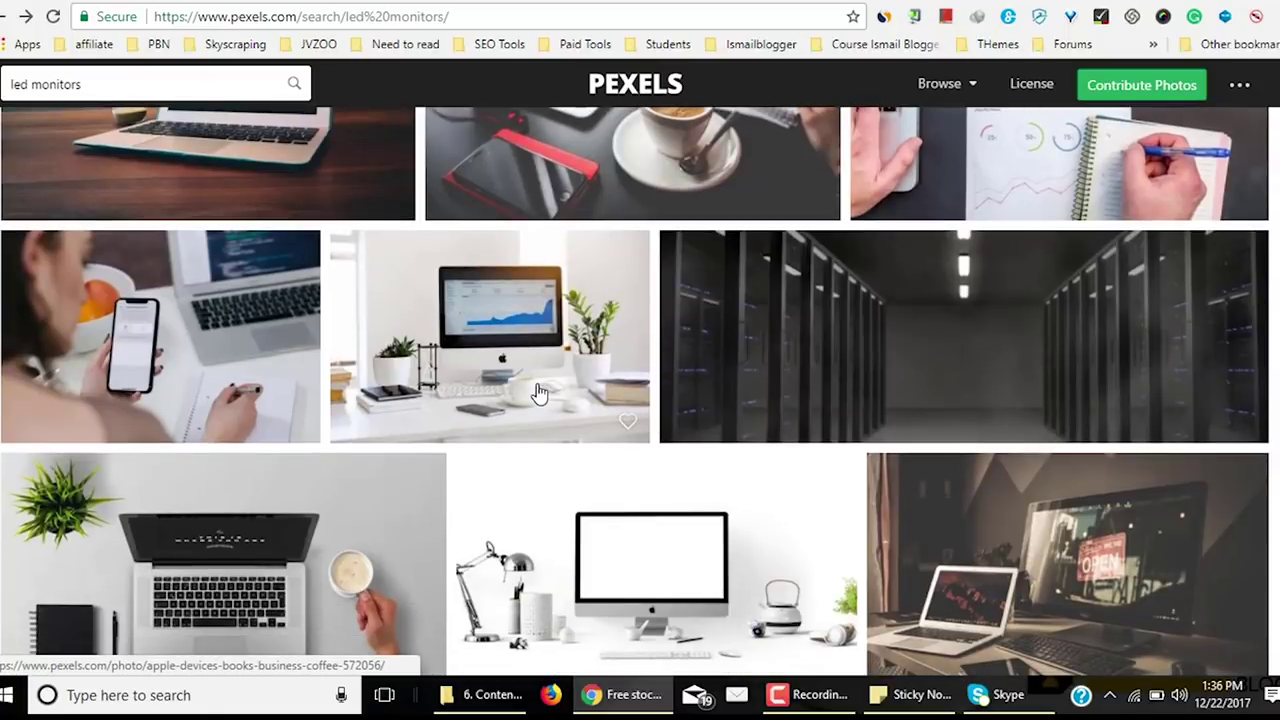
{"action": "scroll", "coordinate": [686, 534], "scroll_direction": "down", "scroll_amount": 3}
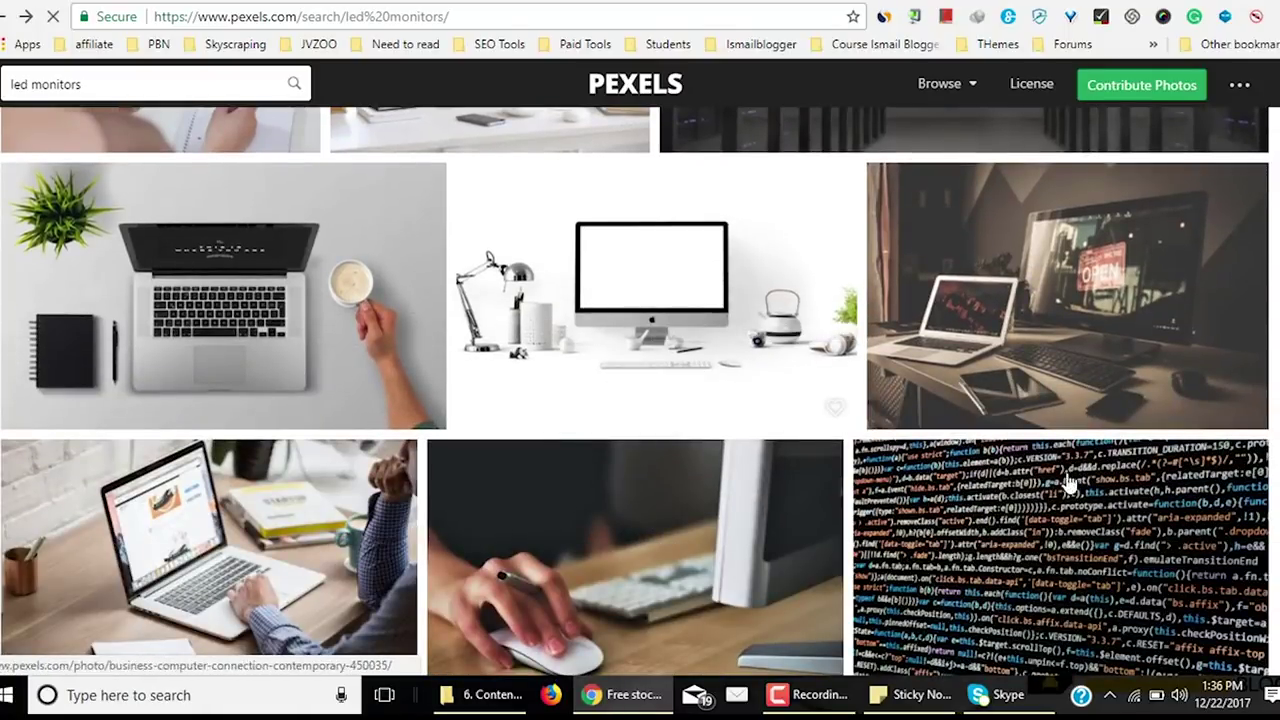
{"action": "left_click", "coordinate": [700, 365]}
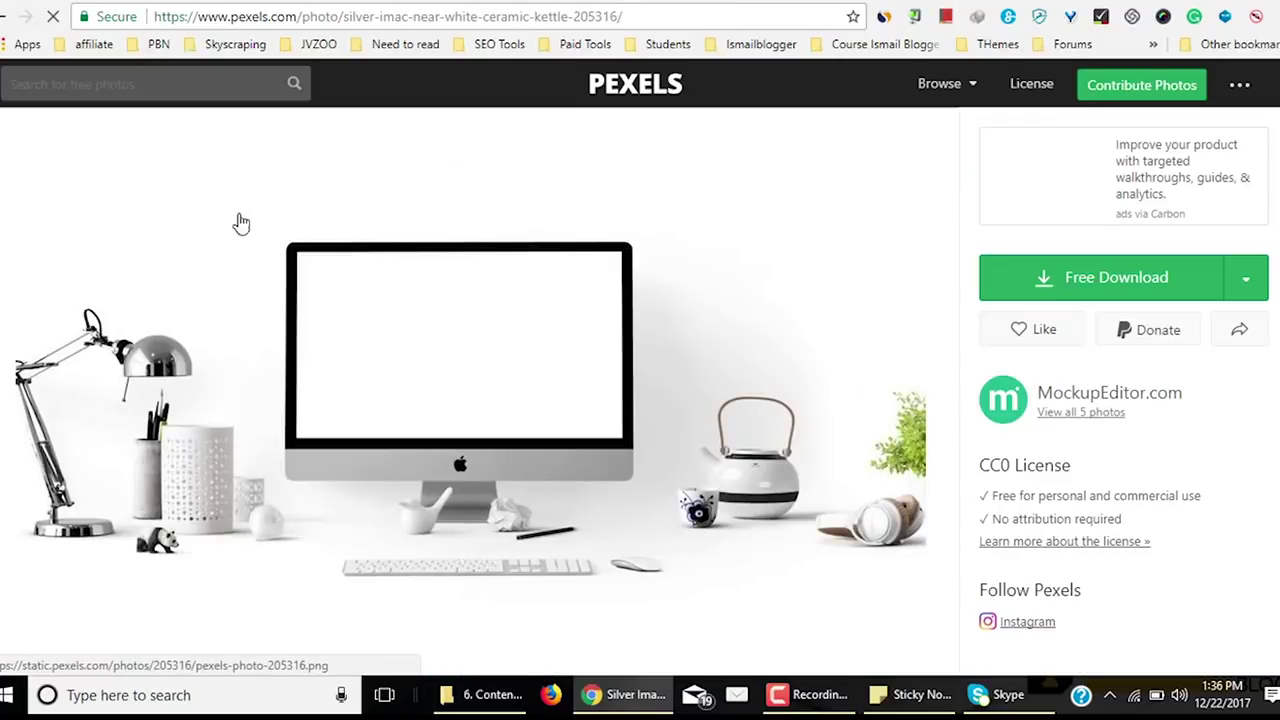
{"action": "left_click", "coordinate": [1074, 288]}
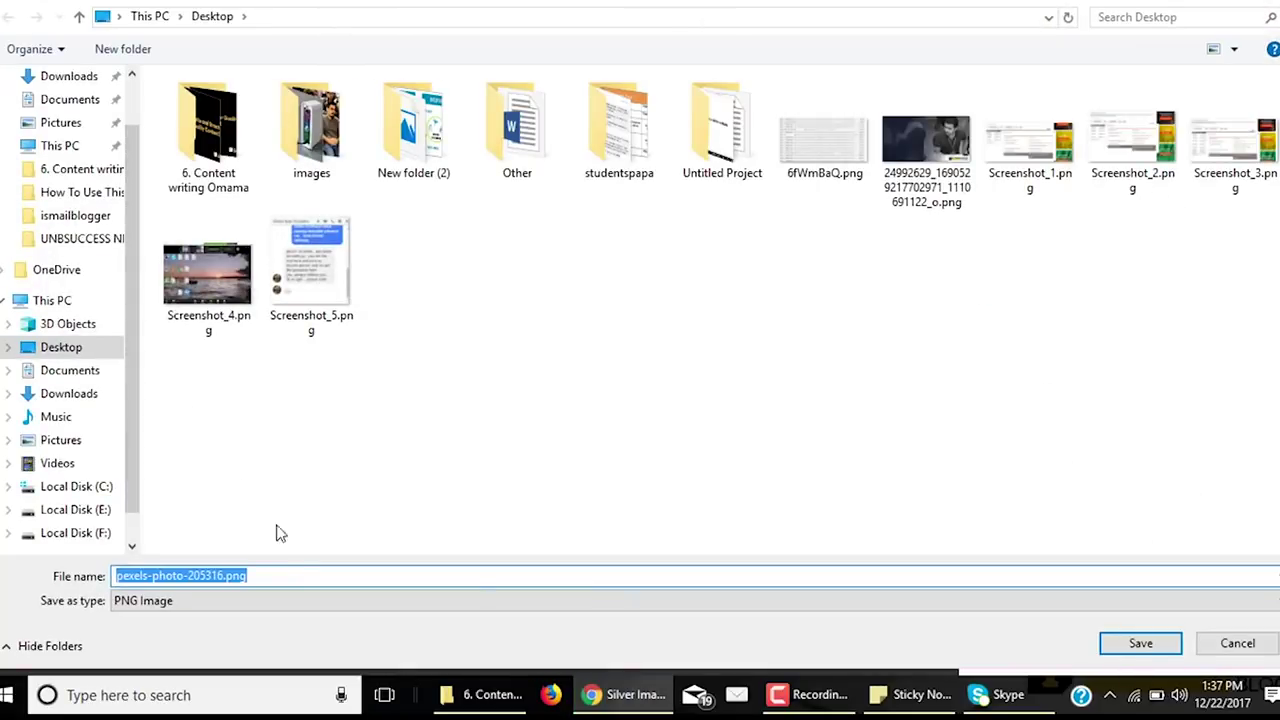
{"action": "left_click", "coordinate": [1141, 644]}
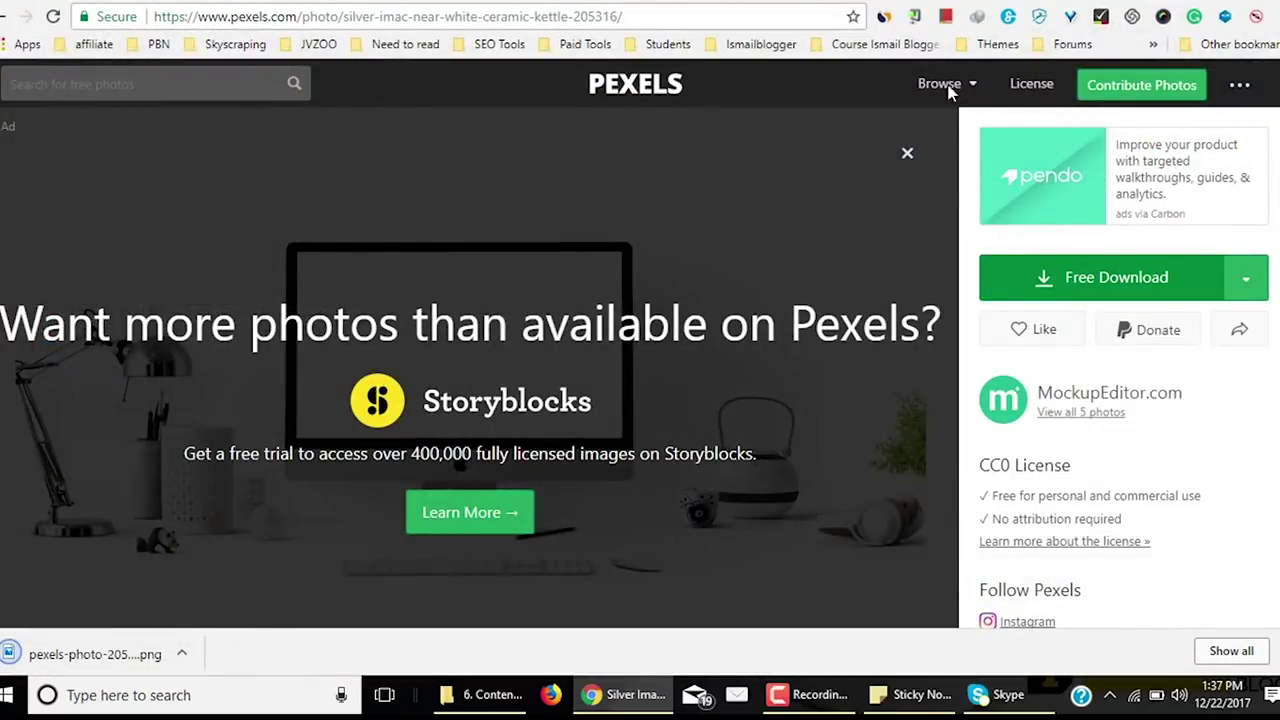
Return to the LED monitors post in the WordPress editor and locate its Featured Image section.
{"action": "left_click", "coordinate": [634, 4]}
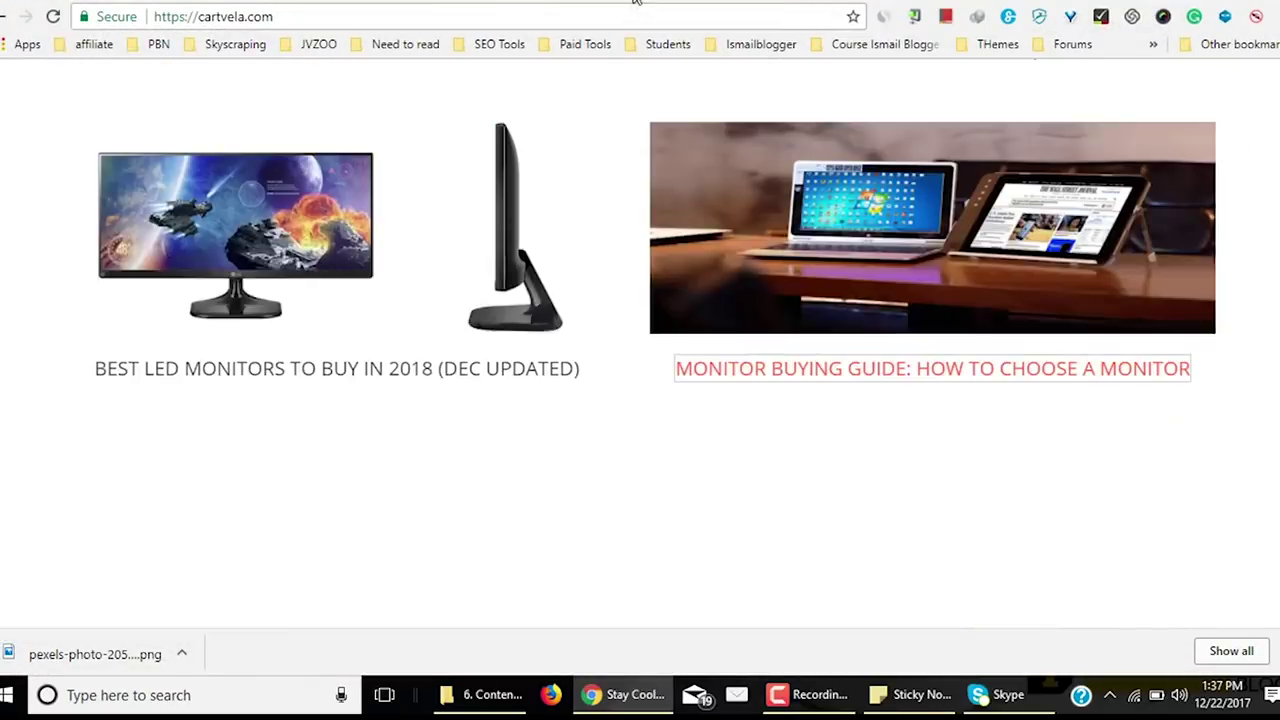
{"action": "left_click", "coordinate": [465, 3]}
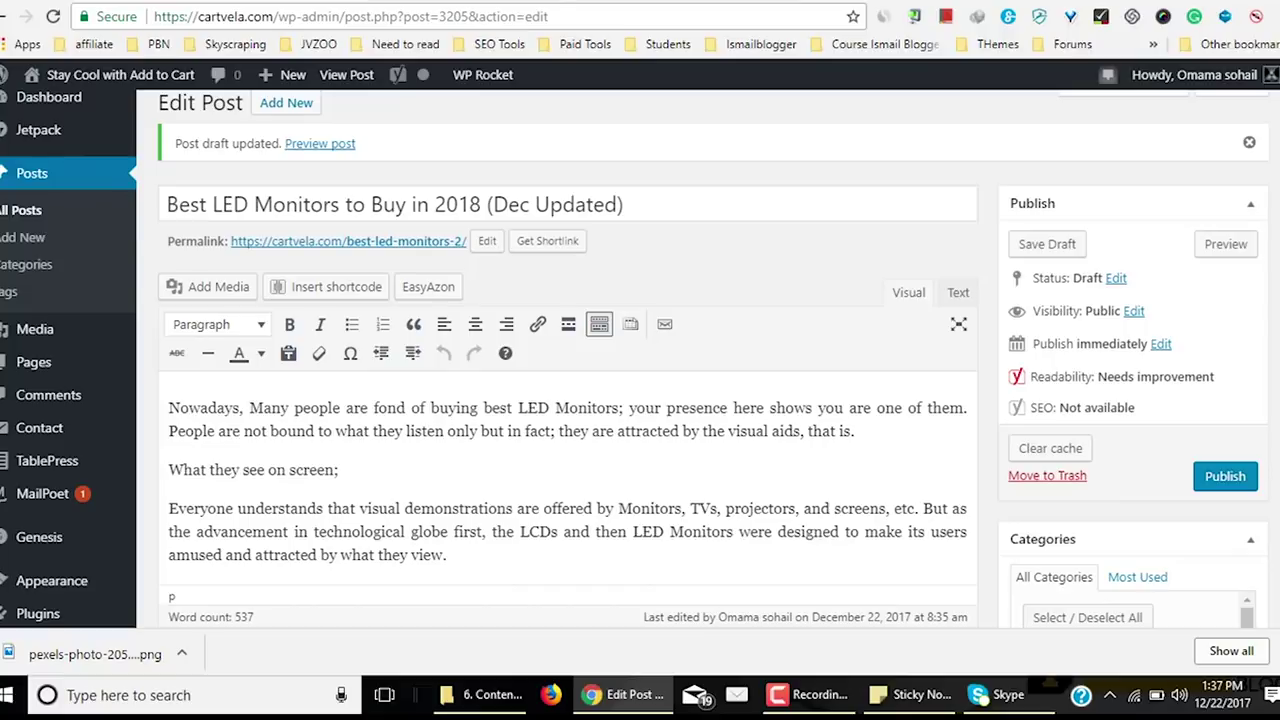
{"action": "scroll", "coordinate": [1198, 131], "scroll_direction": "down", "scroll_amount": 10}
{"action": "scroll", "coordinate": [568, 400], "scroll_direction": "up", "scroll_amount": 2}
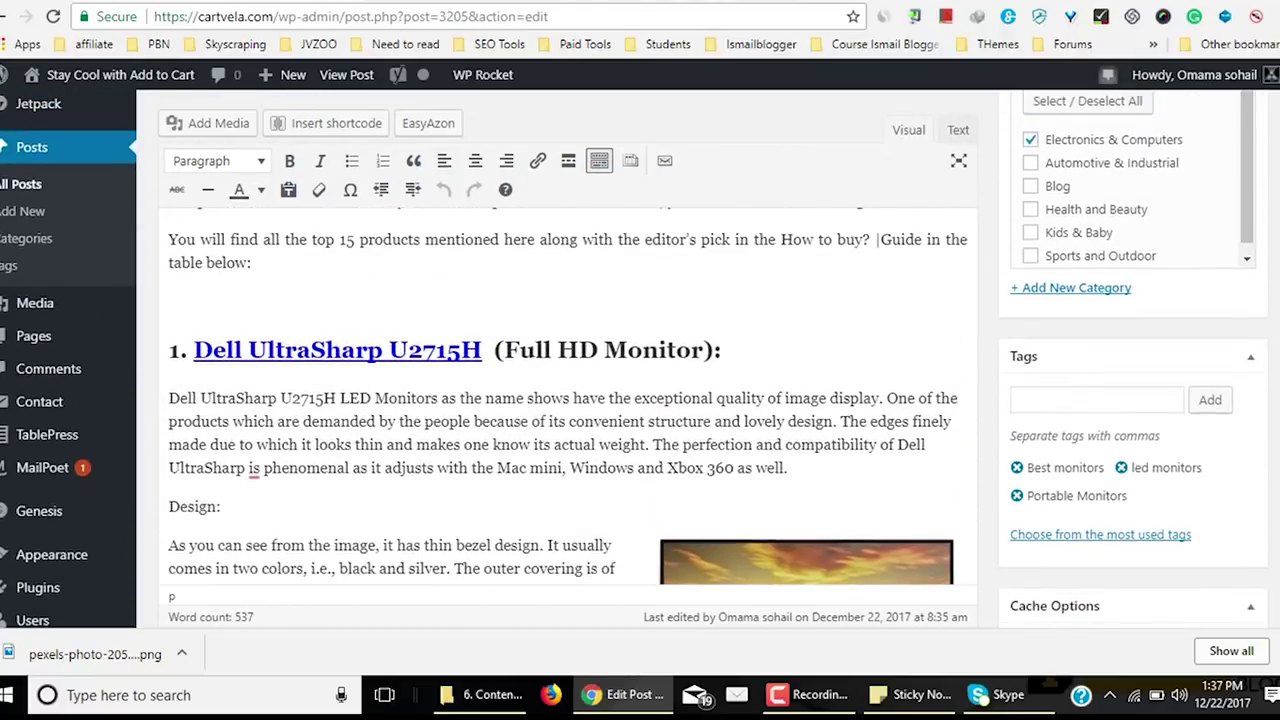
{"action": "scroll", "coordinate": [568, 400], "scroll_direction": "down", "scroll_amount": 4}
{"action": "scroll", "coordinate": [568, 400], "scroll_direction": "down", "scroll_amount": 2}
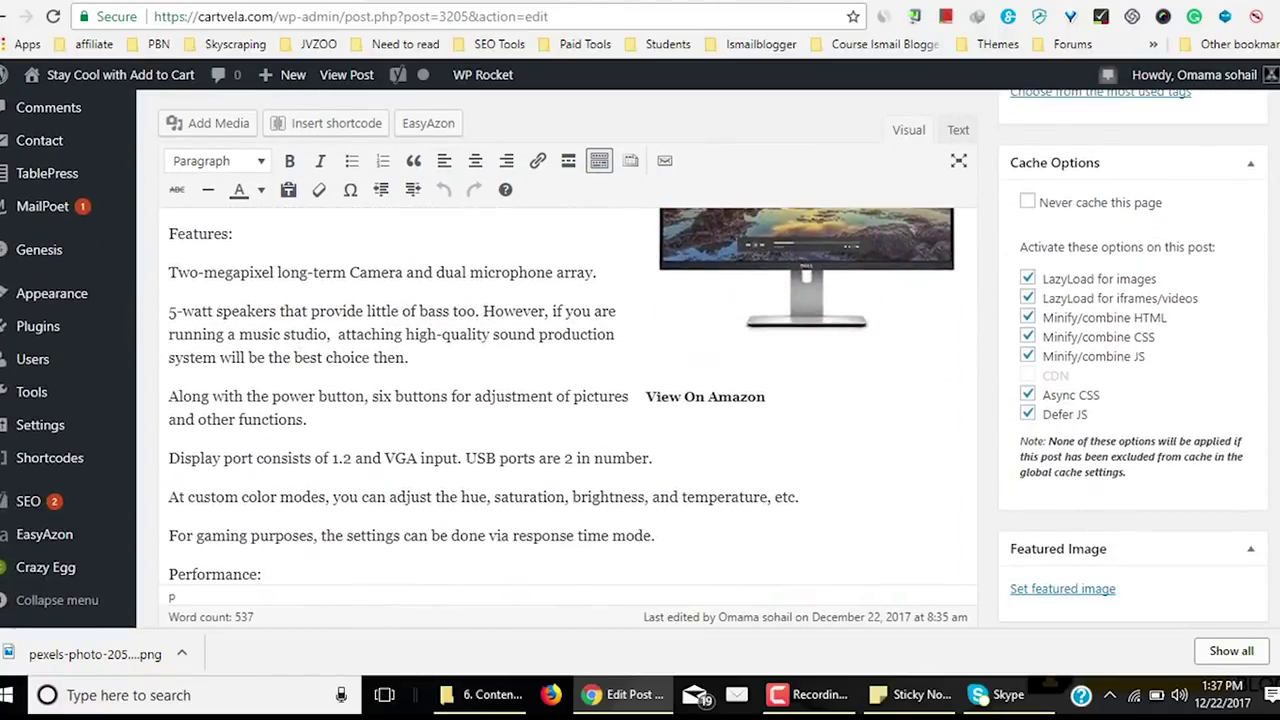
{"action": "scroll", "coordinate": [568, 400], "scroll_direction": "up", "scroll_amount": 1}
Switch to the Windows desktop and rename the downloaded Pexels photo as "best led monitors.png".
{"action": "key", "text": "alt+Tab"}
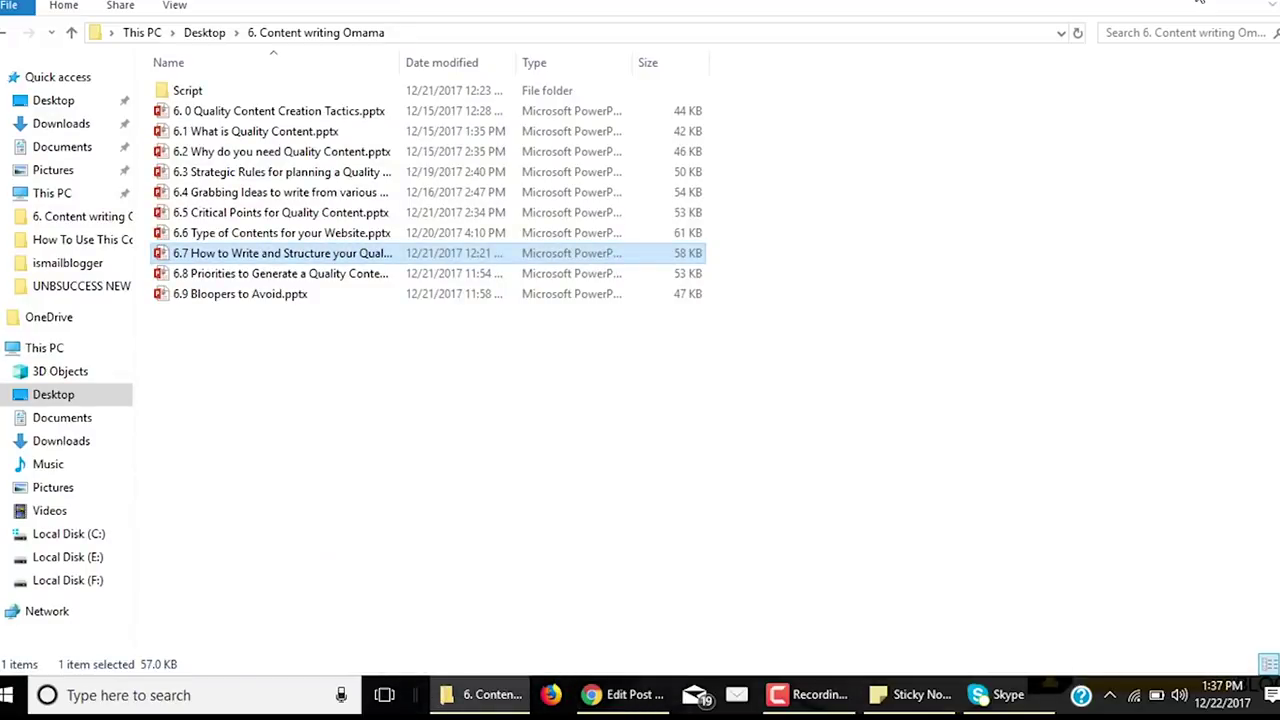
{"action": "left_click", "coordinate": [1199, 2]}
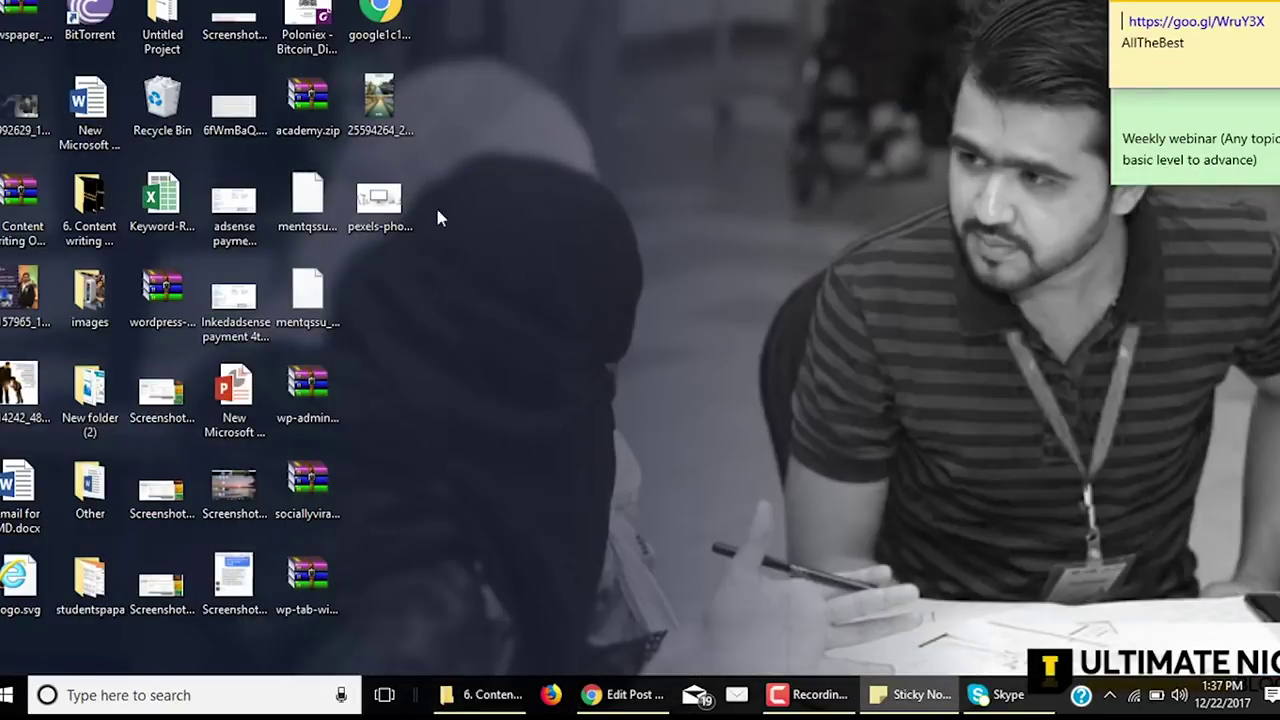
{"action": "double_click", "coordinate": [380, 203]}
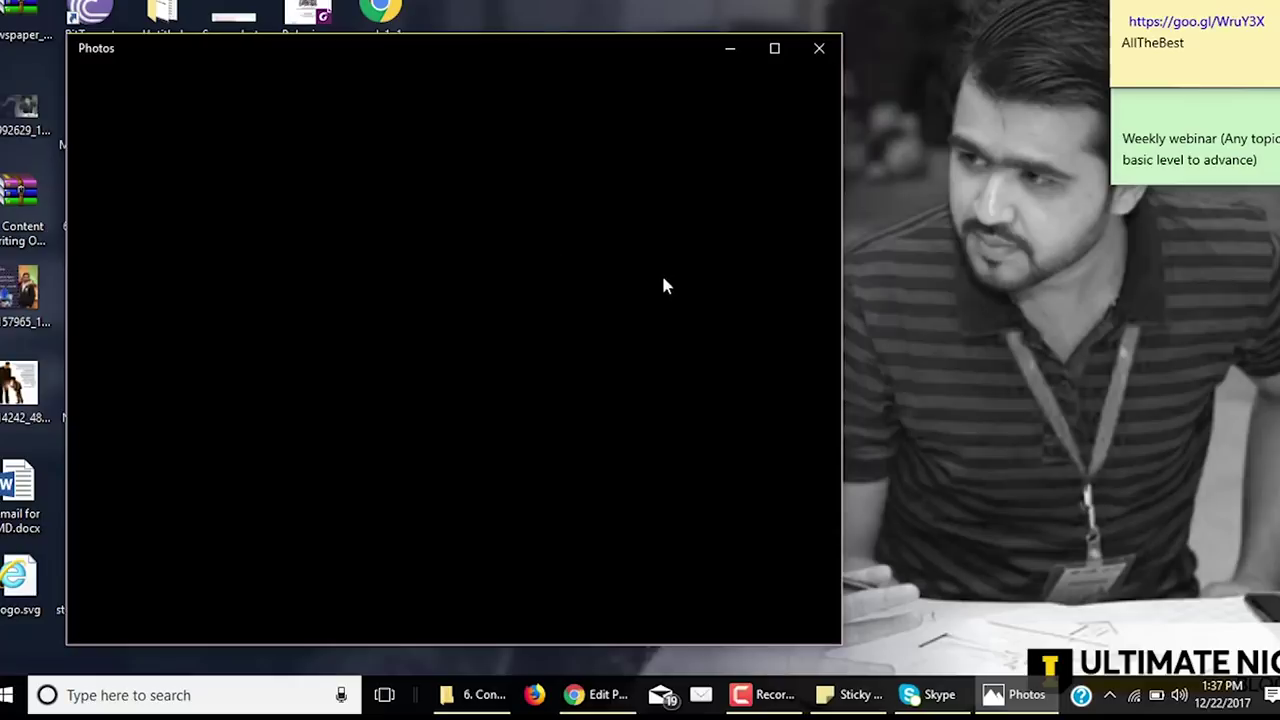
{"action": "left_click", "coordinate": [818, 50]}
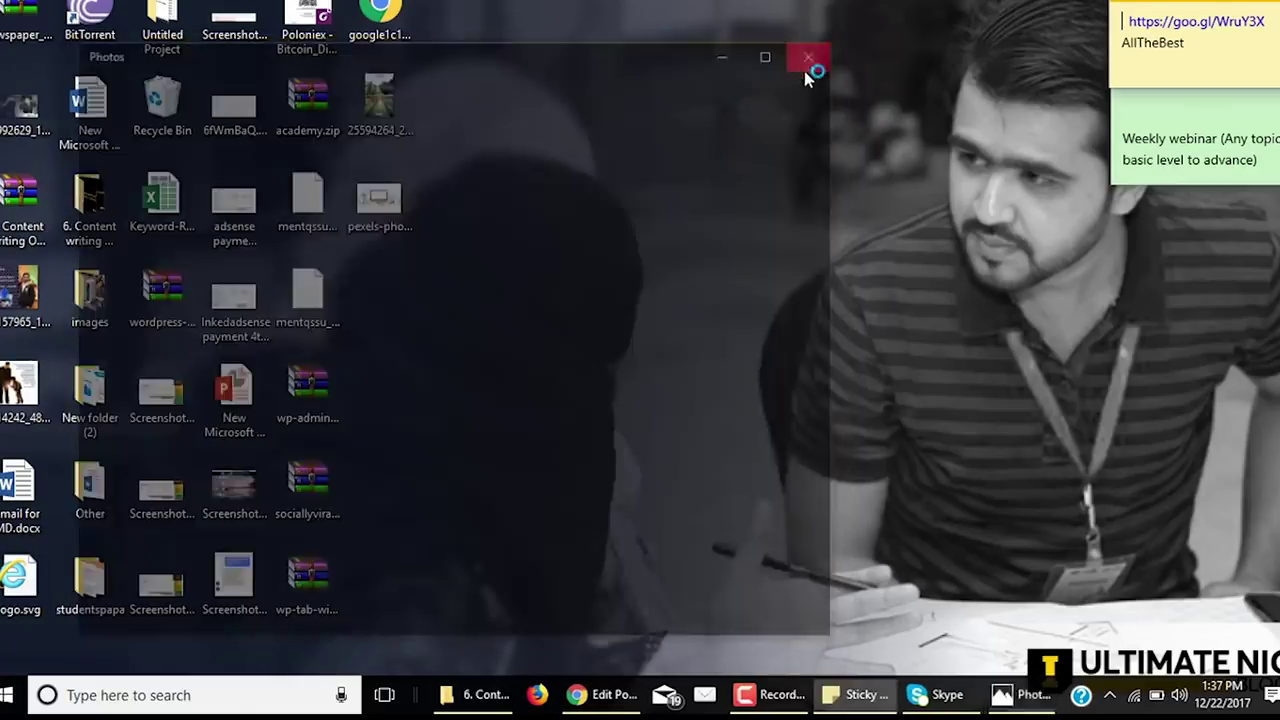
{"action": "right_click", "coordinate": [392, 210]}
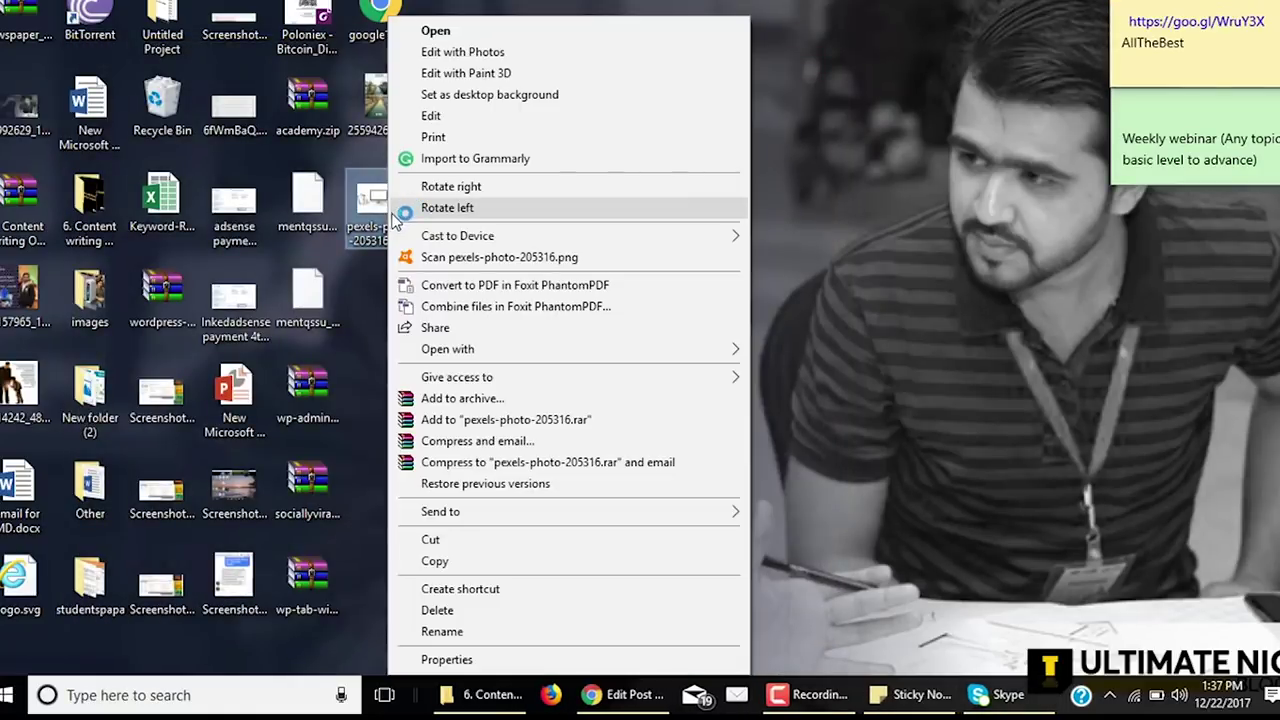
{"action": "left_click", "coordinate": [477, 630]}
{"action": "key", "text": "BackSpace"}
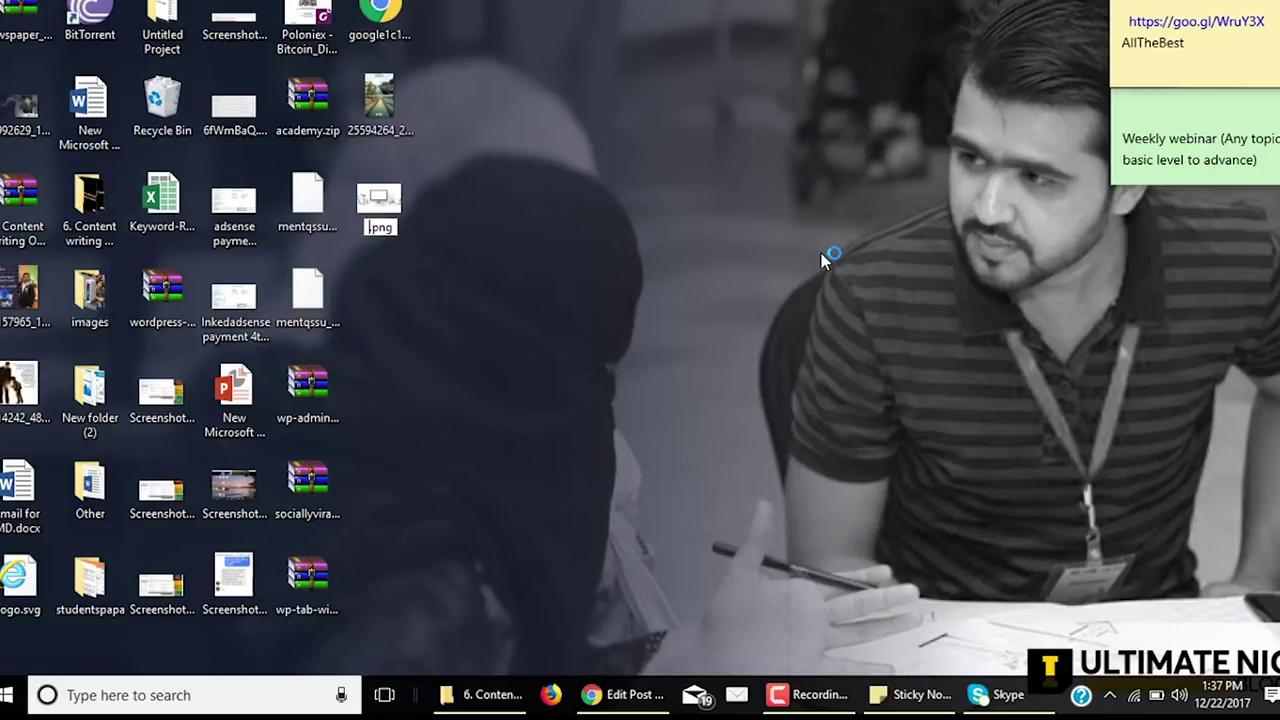
{"action": "type", "text": "le"}
{"action": "key", "text": "BackSpace"}
{"action": "key", "text": "BackSpace"}
{"action": "type", "text": "best led moni"}
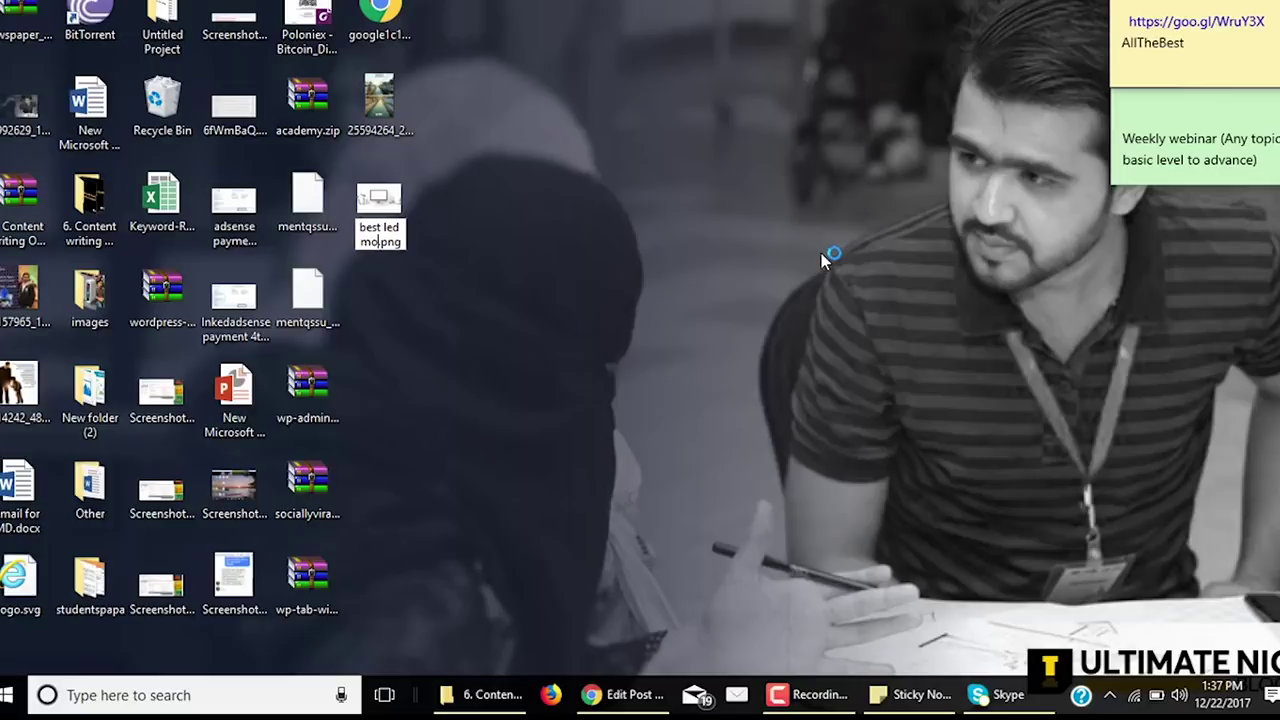
{"action": "type", "text": "tors"}
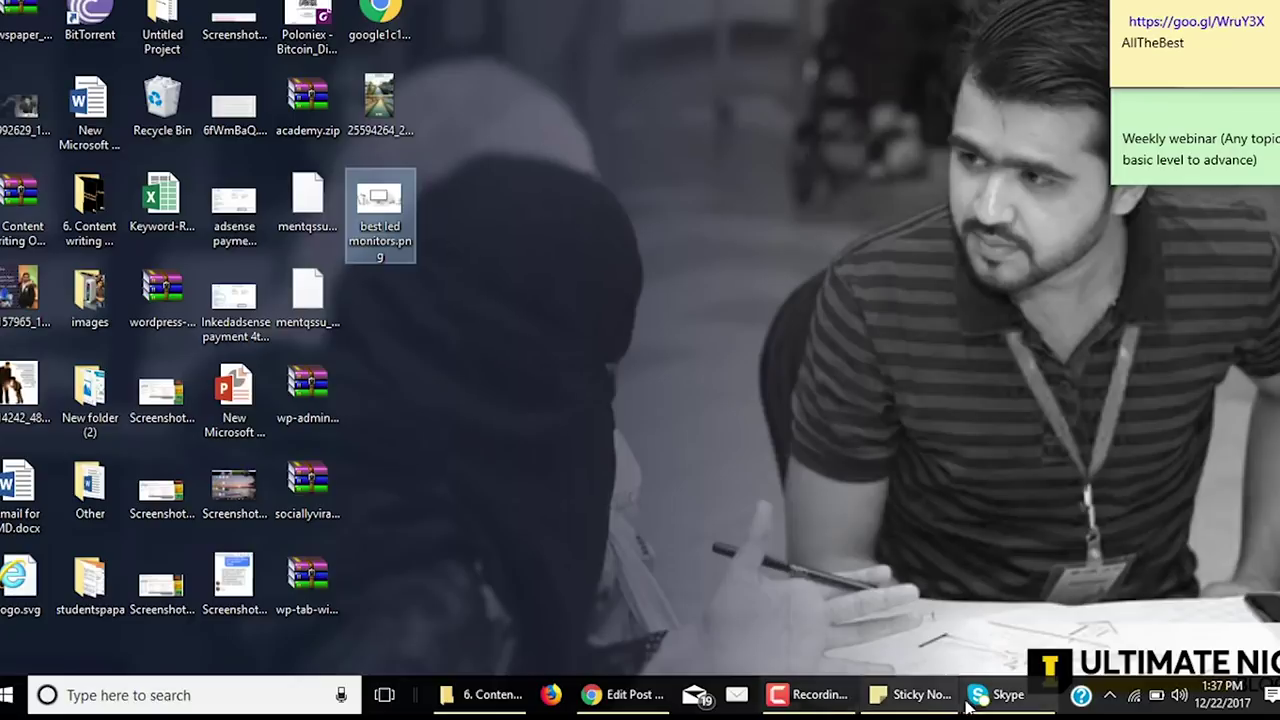
Switch back to the post editor in Chrome and upload "best led monitors.png" from the Desktop through the Featured Image dialog.
{"action": "left_click", "coordinate": [625, 694]}
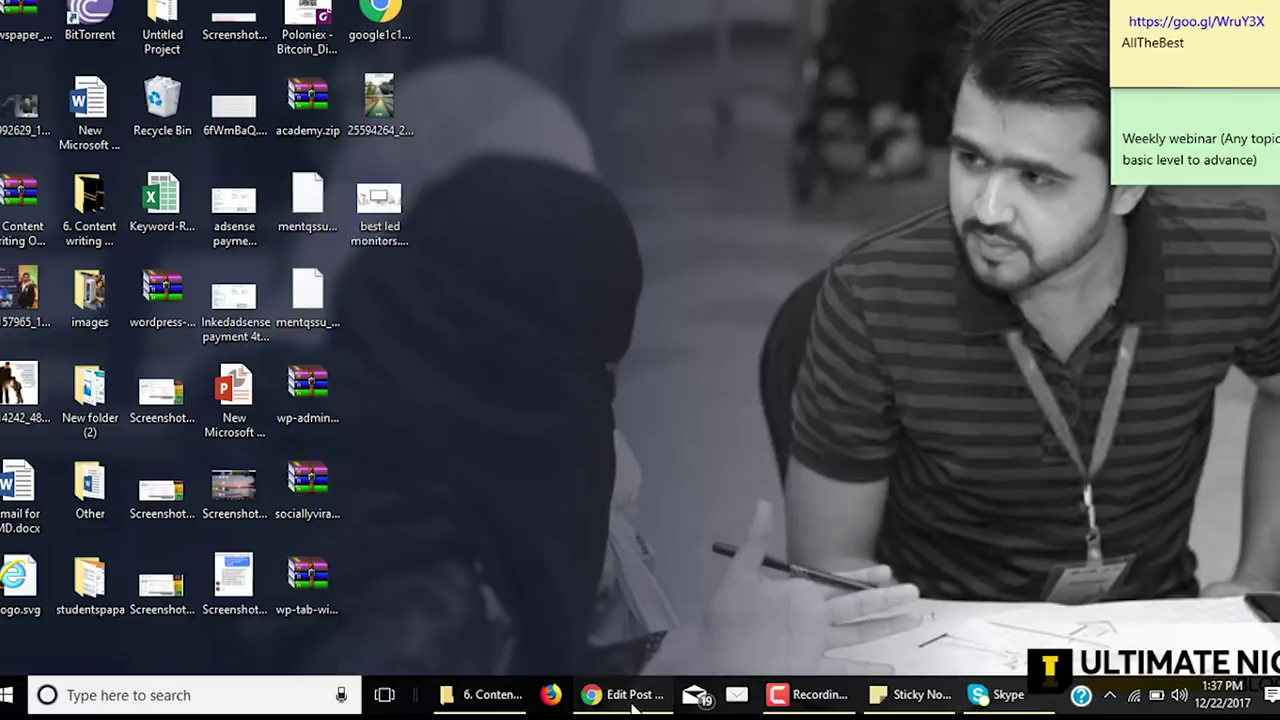
{"action": "scroll", "coordinate": [1173, 395], "scroll_direction": "down", "scroll_amount": 4}
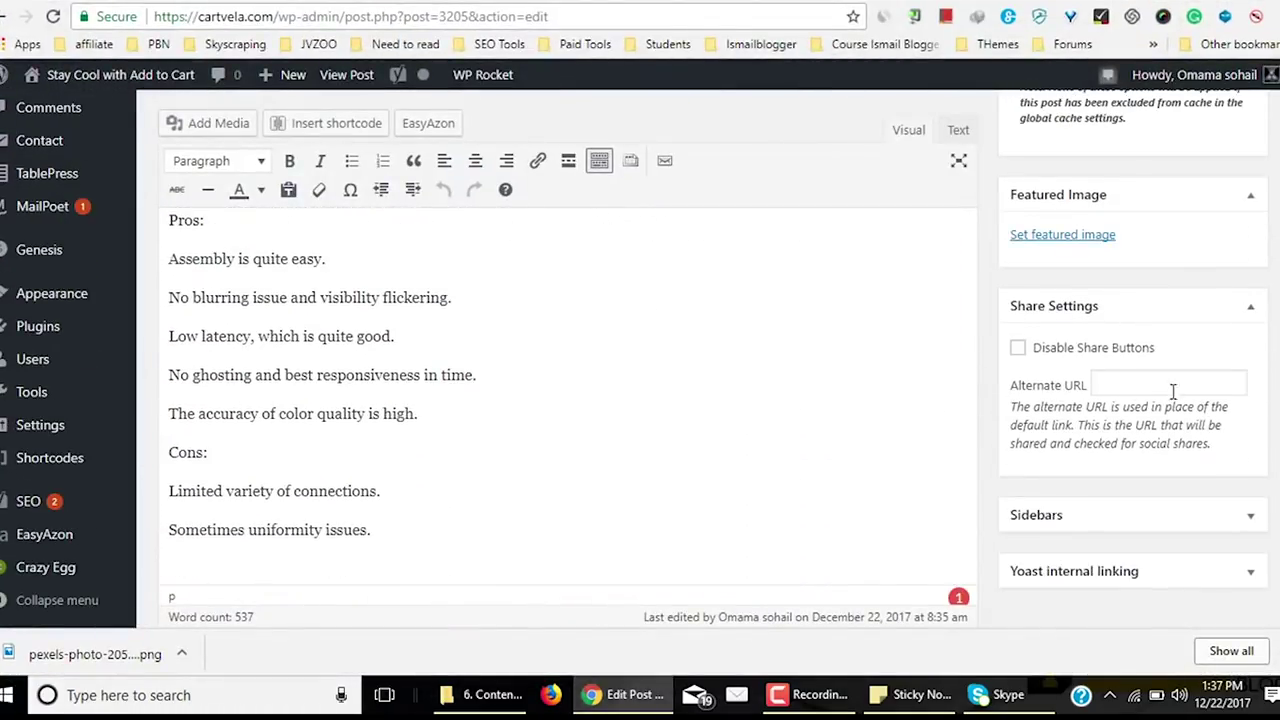
{"action": "left_click", "coordinate": [1082, 238]}
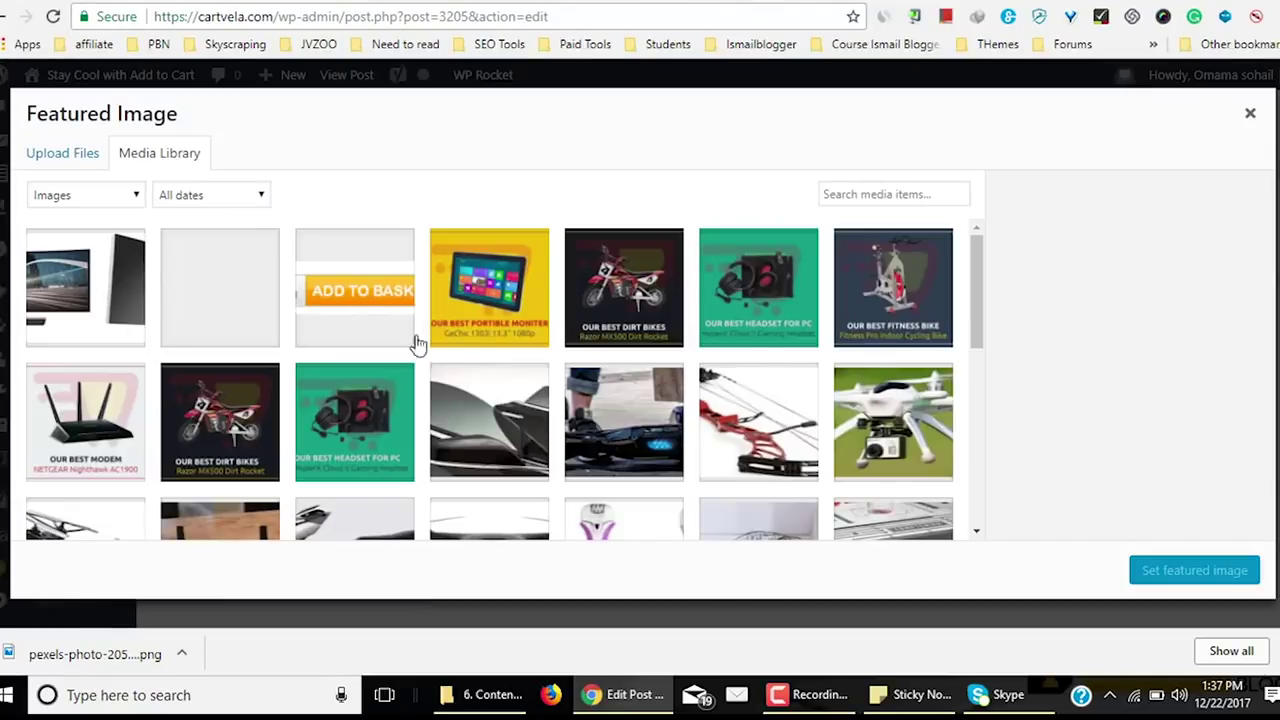
{"action": "left_click", "coordinate": [80, 154]}
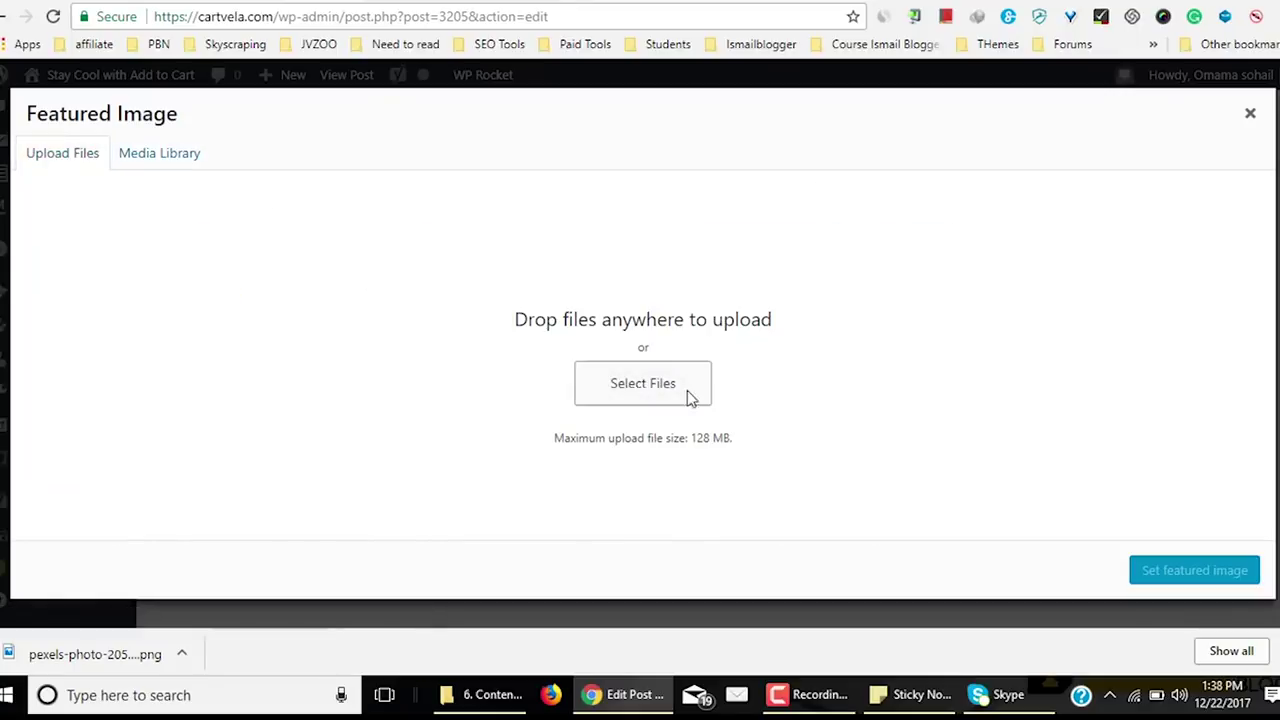
{"action": "left_click", "coordinate": [637, 381]}
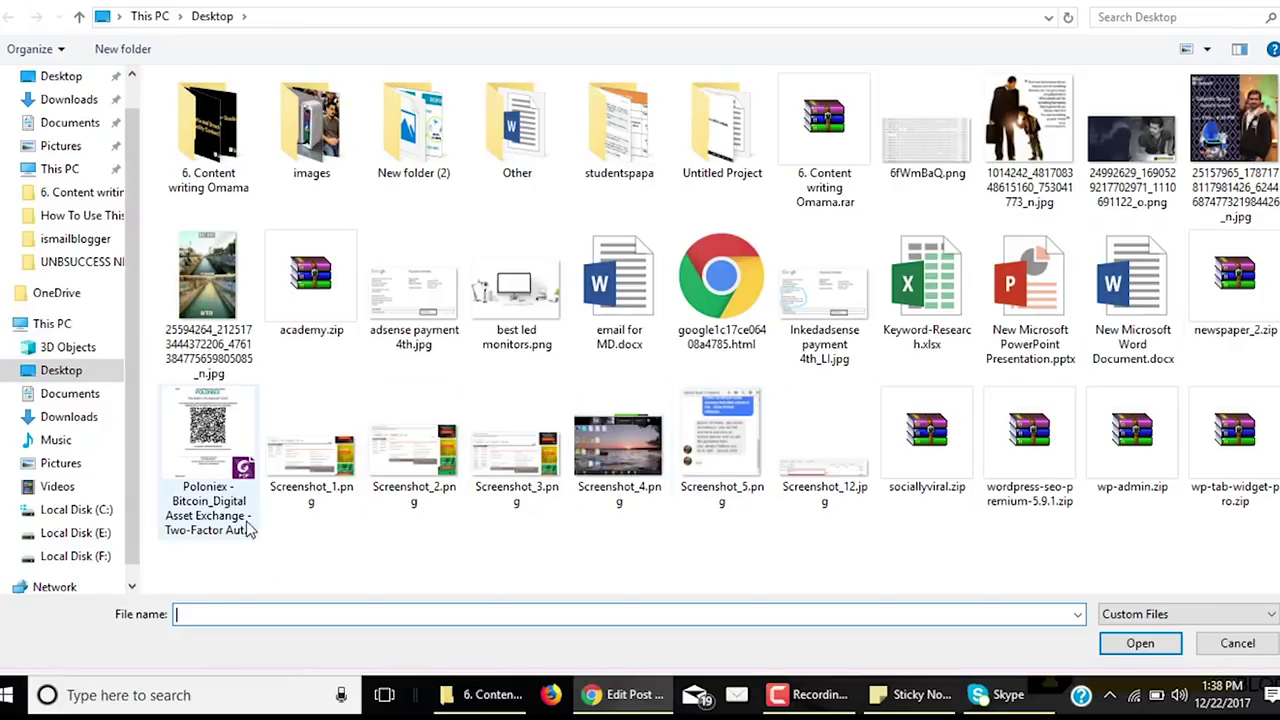
{"action": "left_click", "coordinate": [340, 478]}
{"action": "left_click", "coordinate": [525, 305]}
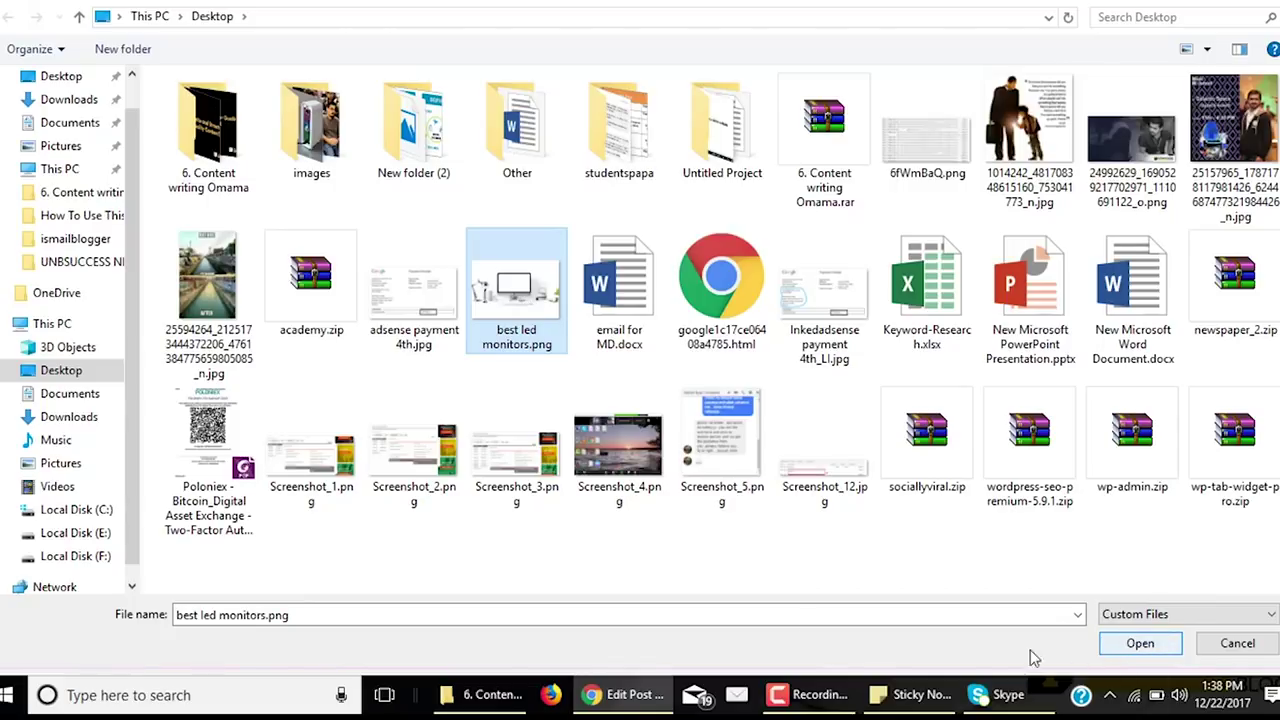
{"action": "key", "text": "Tab"}
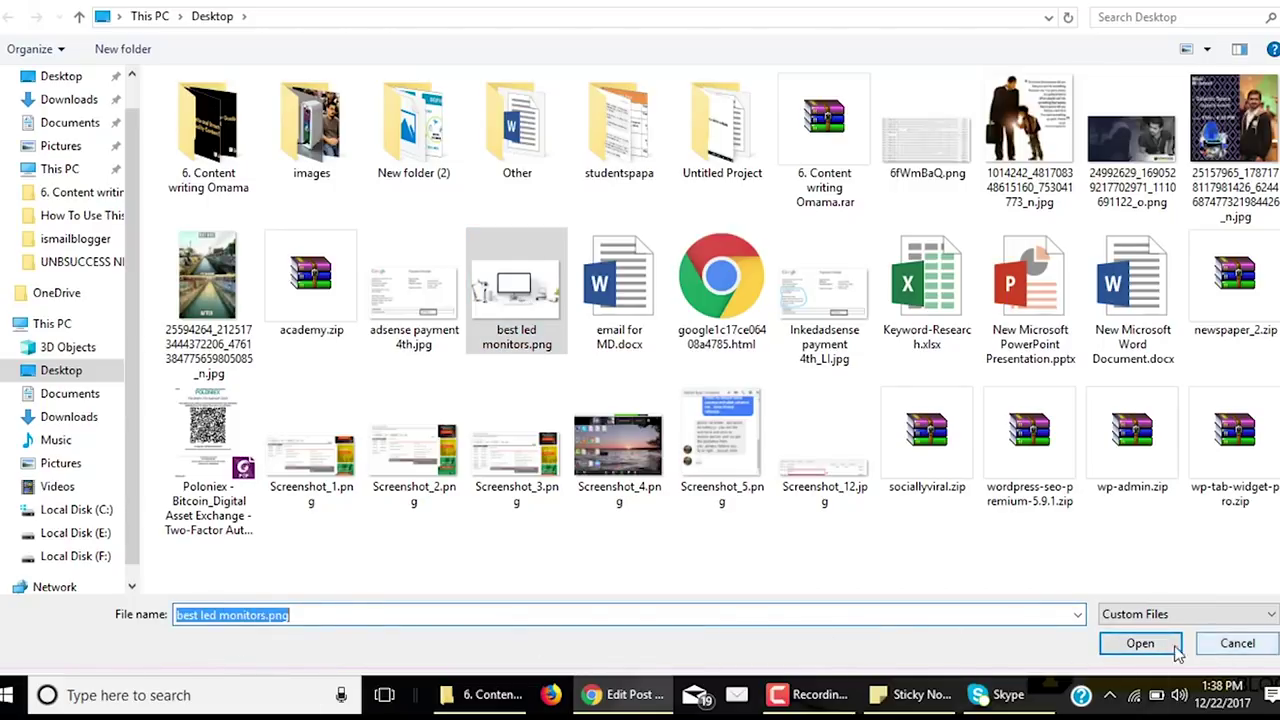
{"action": "left_click", "coordinate": [1140, 643]}
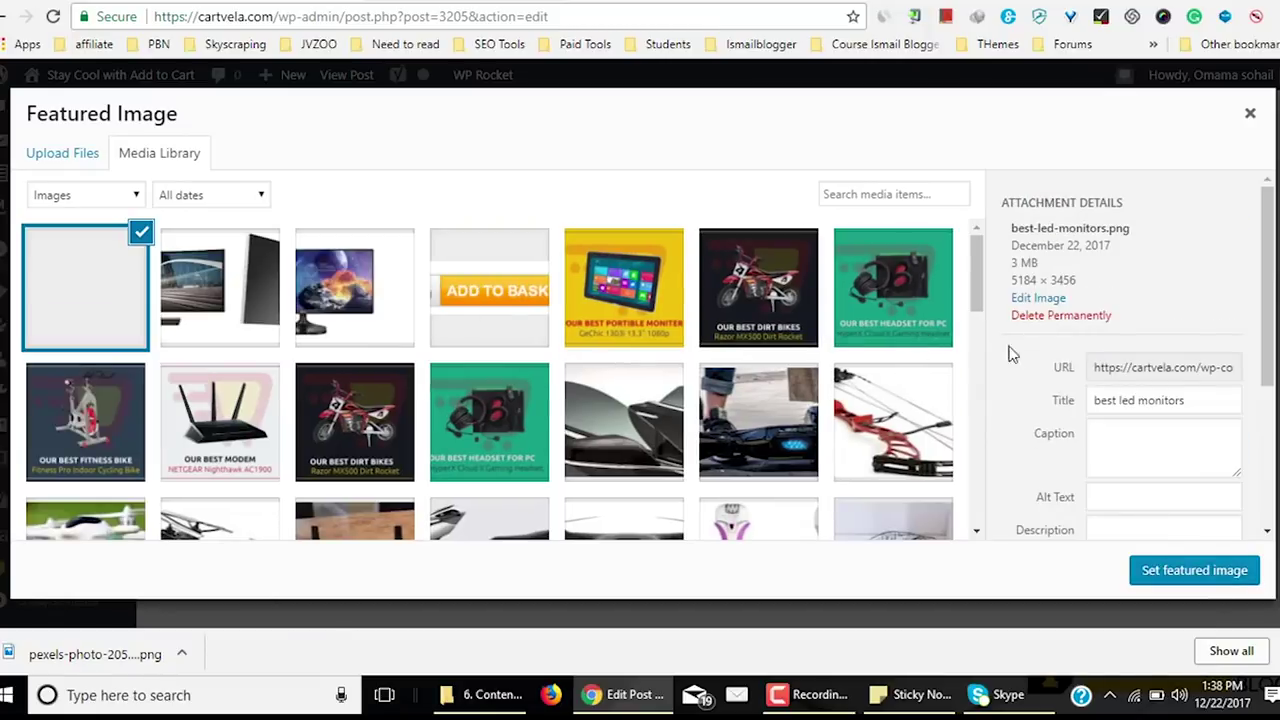
Set the uploaded "best led monitors" picture as the post's featured image.
{"action": "scroll", "coordinate": [1181, 392], "scroll_direction": "down", "scroll_amount": 3}
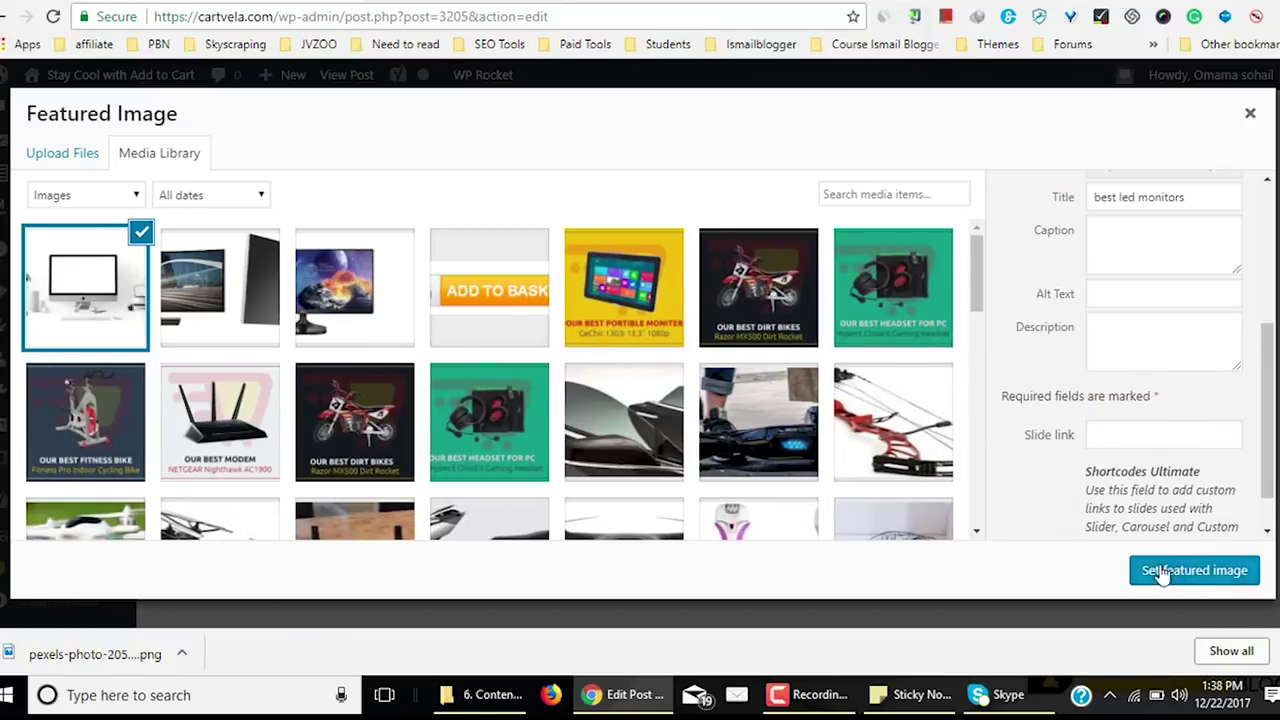
{"action": "left_click", "coordinate": [1192, 580]}
{"action": "scroll", "coordinate": [1084, 457], "scroll_direction": "down", "scroll_amount": 3}
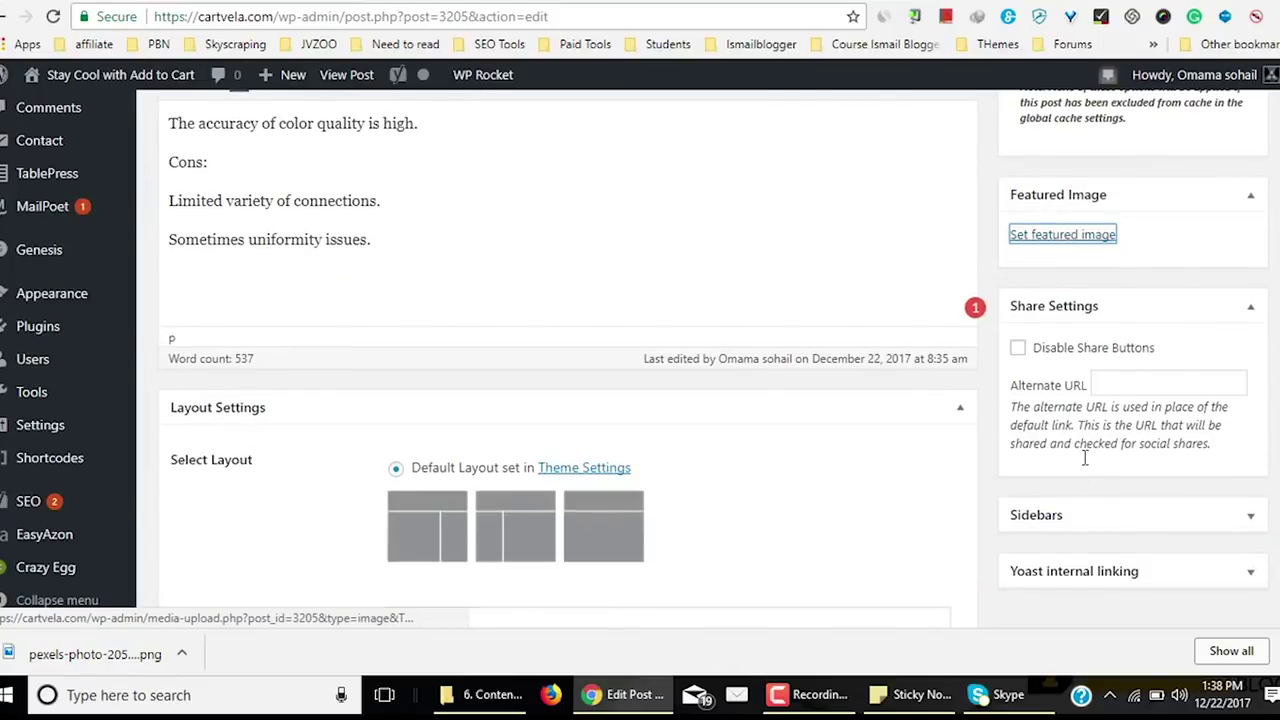
Review the post's featured image and the sections below the content, including the Yoast SEO snippet preview, focus keyword and analysis.
{"action": "scroll", "coordinate": [1085, 452], "scroll_direction": "down", "scroll_amount": 3}
{"action": "scroll", "coordinate": [1074, 429], "scroll_direction": "up", "scroll_amount": 3}
{"action": "scroll", "coordinate": [1208, 517], "scroll_direction": "down", "scroll_amount": 3}
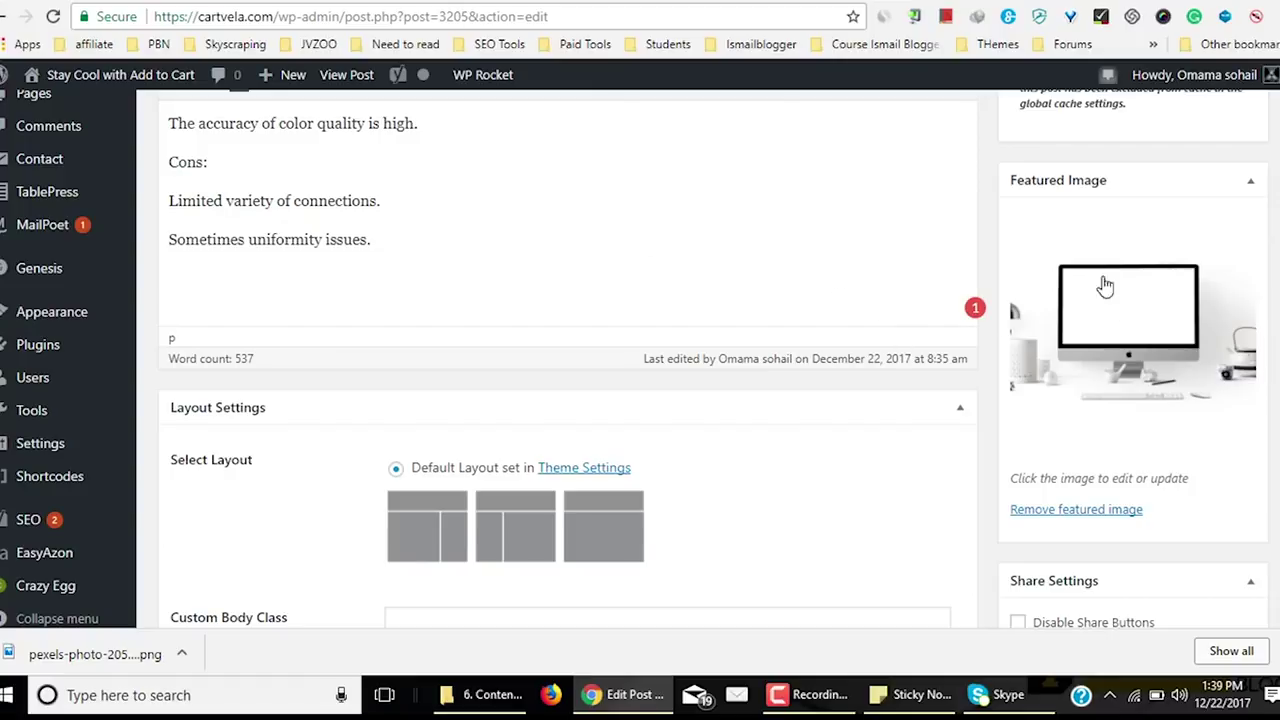
{"action": "scroll", "coordinate": [1010, 320], "scroll_direction": "down", "scroll_amount": 3}
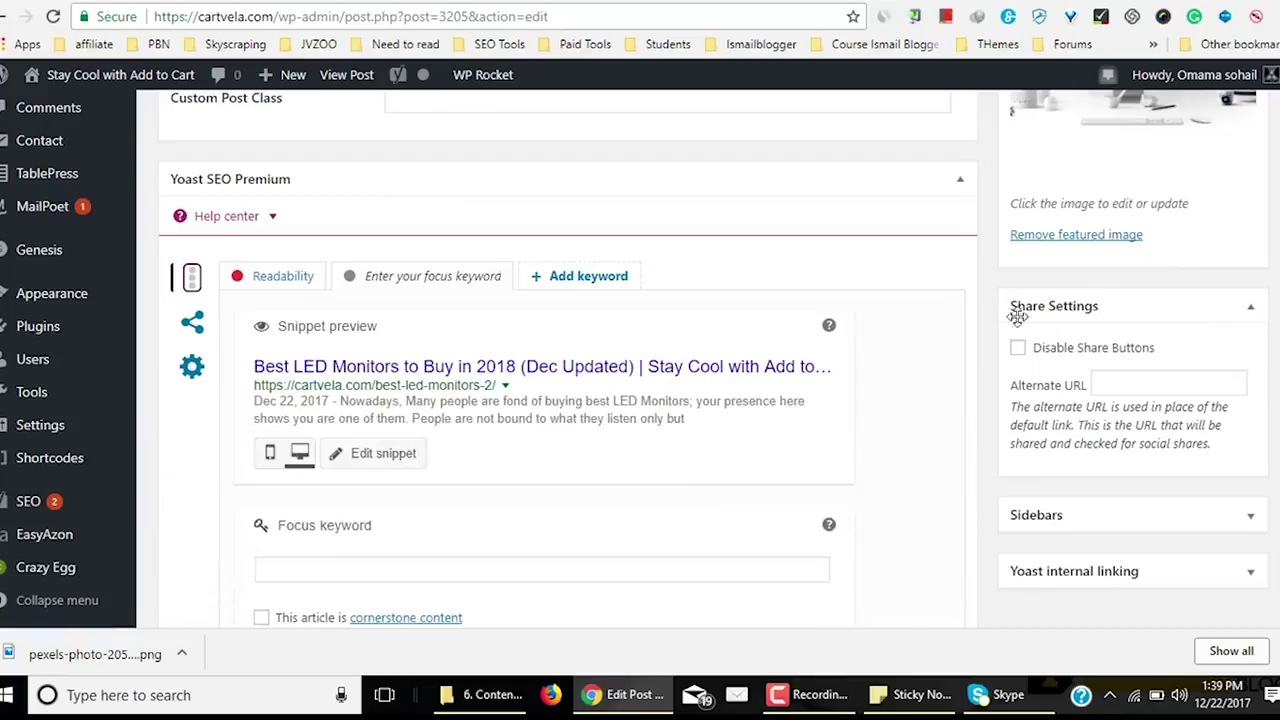
{"action": "scroll", "coordinate": [1076, 318], "scroll_direction": "down", "scroll_amount": 6}
{"action": "scroll", "coordinate": [1110, 320], "scroll_direction": "up", "scroll_amount": 3}
{"action": "scroll", "coordinate": [1090, 366], "scroll_direction": "down", "scroll_amount": 6}
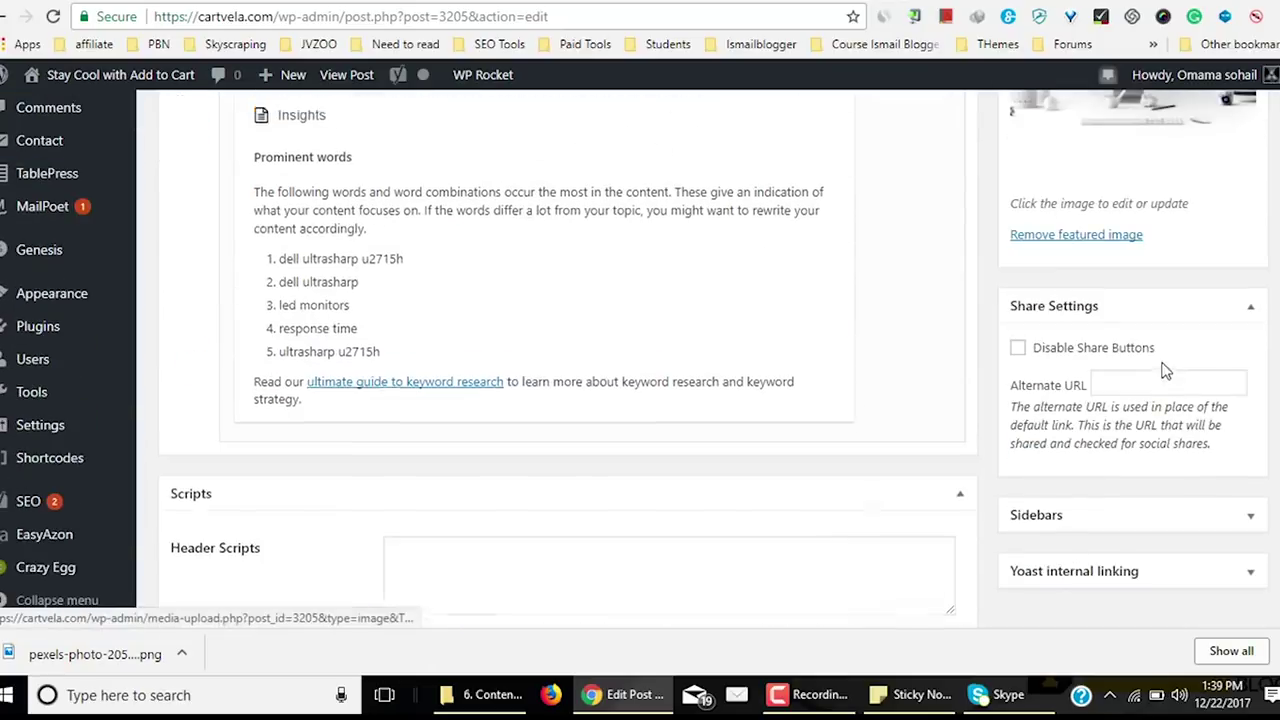
{"action": "scroll", "coordinate": [1130, 357], "scroll_direction": "down", "scroll_amount": 3}
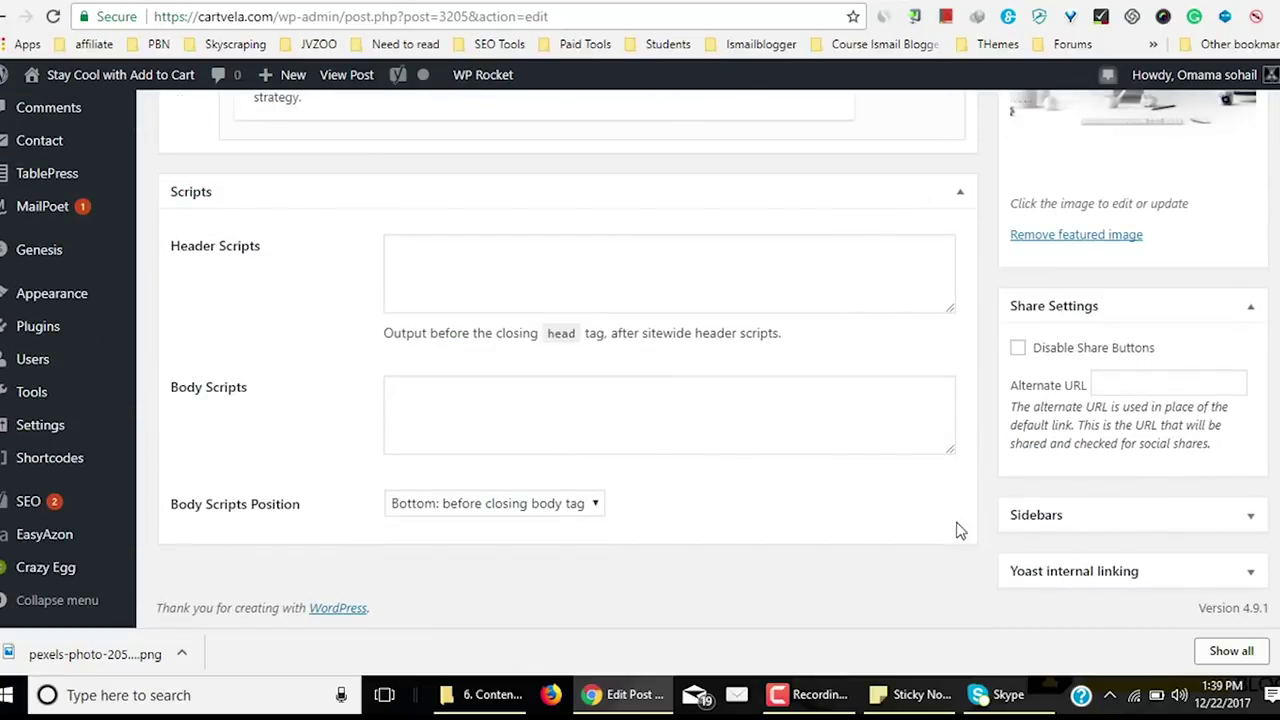
{"action": "scroll", "coordinate": [820, 465], "scroll_direction": "up", "scroll_amount": 3}
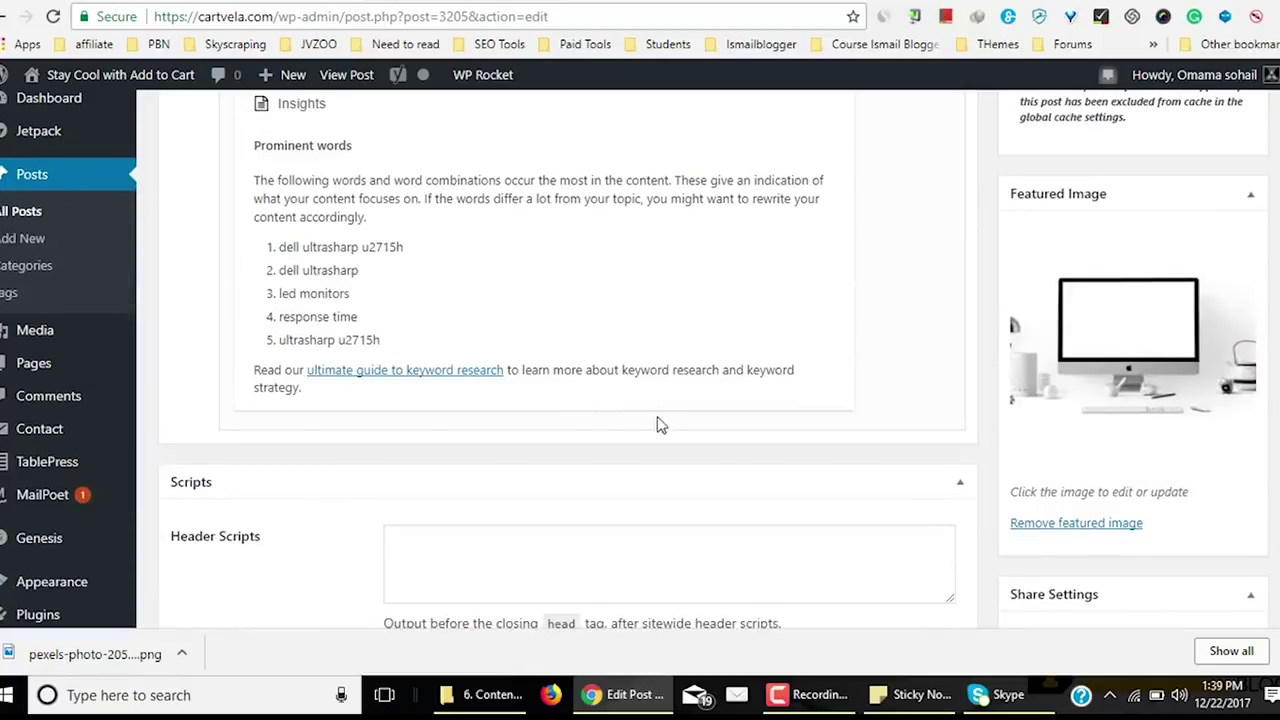
{"action": "scroll", "coordinate": [513, 408], "scroll_direction": "up", "scroll_amount": 5}
{"action": "scroll", "coordinate": [583, 348], "scroll_direction": "up", "scroll_amount": 3}
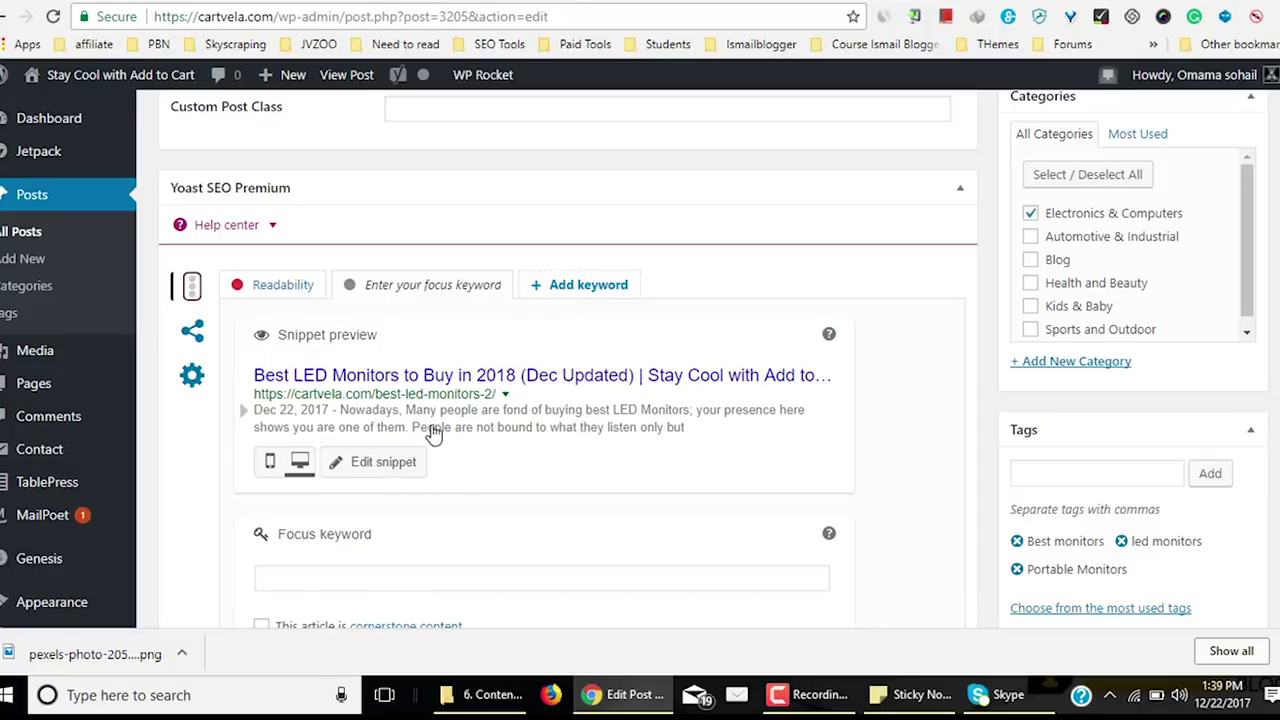
{"action": "scroll", "coordinate": [430, 430], "scroll_direction": "down", "scroll_amount": 3}
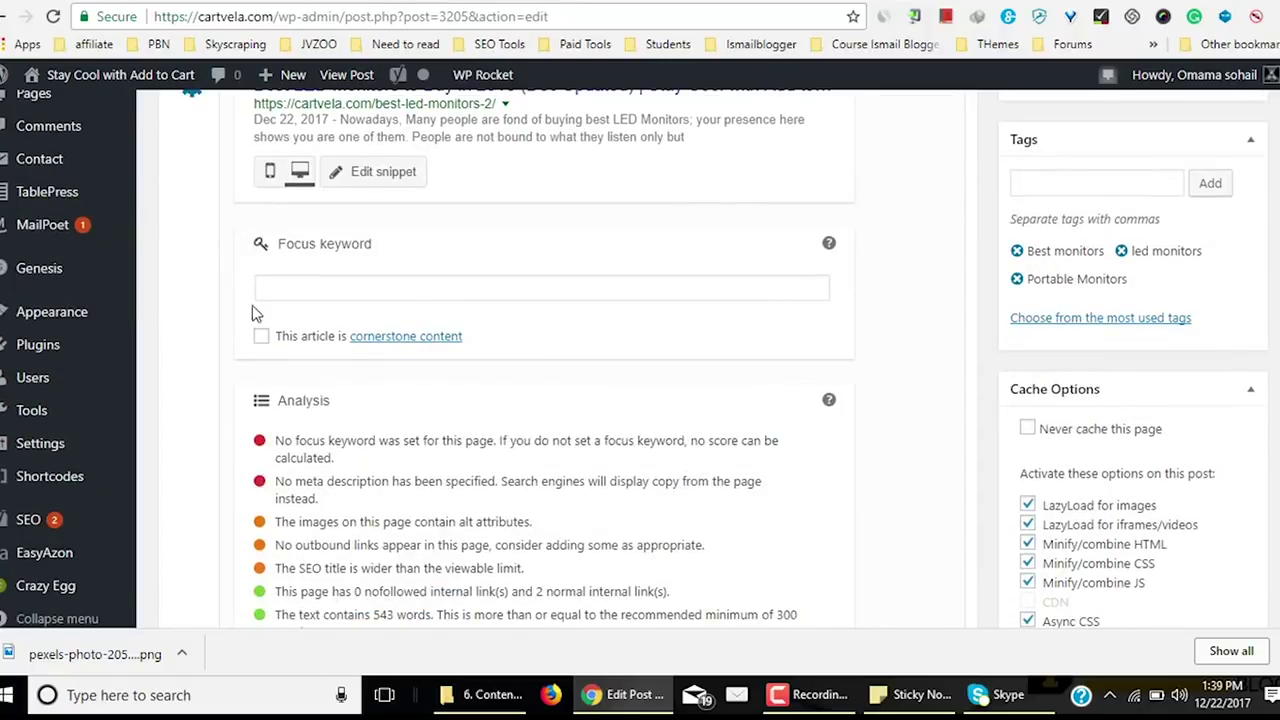
{"action": "scroll", "coordinate": [520, 375], "scroll_direction": "up", "scroll_amount": 3}
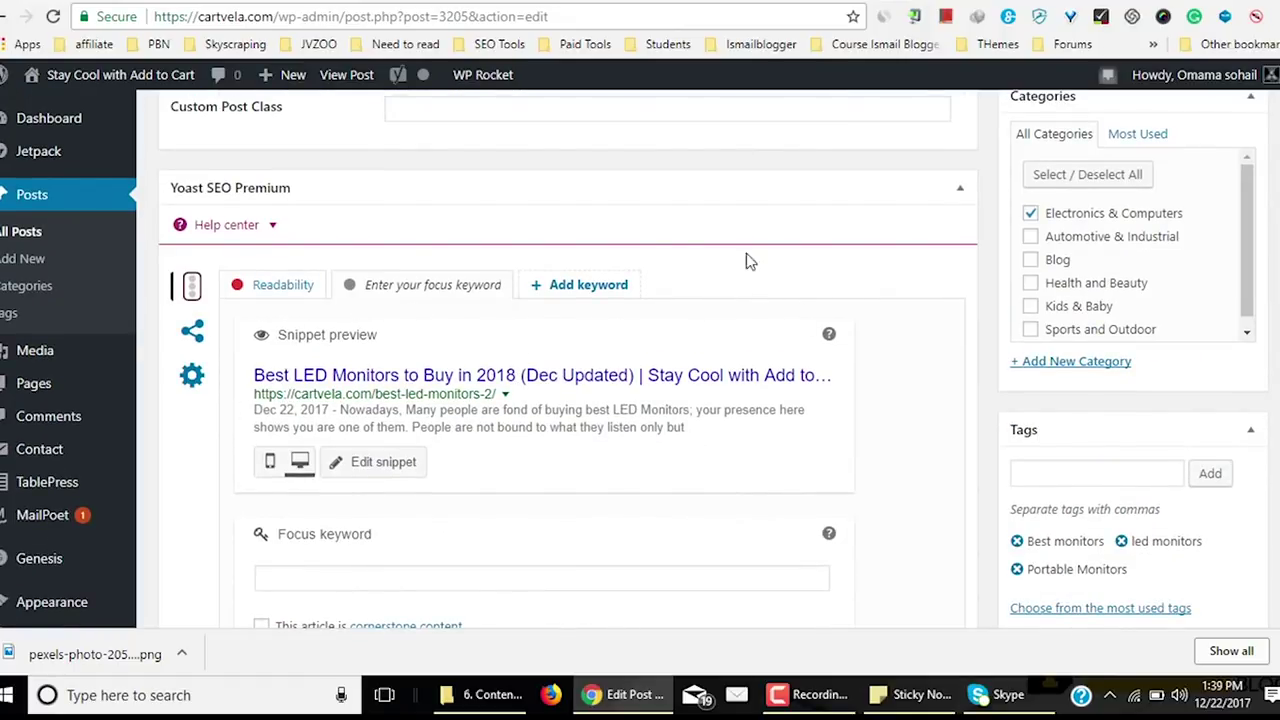
{"action": "scroll", "coordinate": [600, 390], "scroll_direction": "down", "scroll_amount": 3}
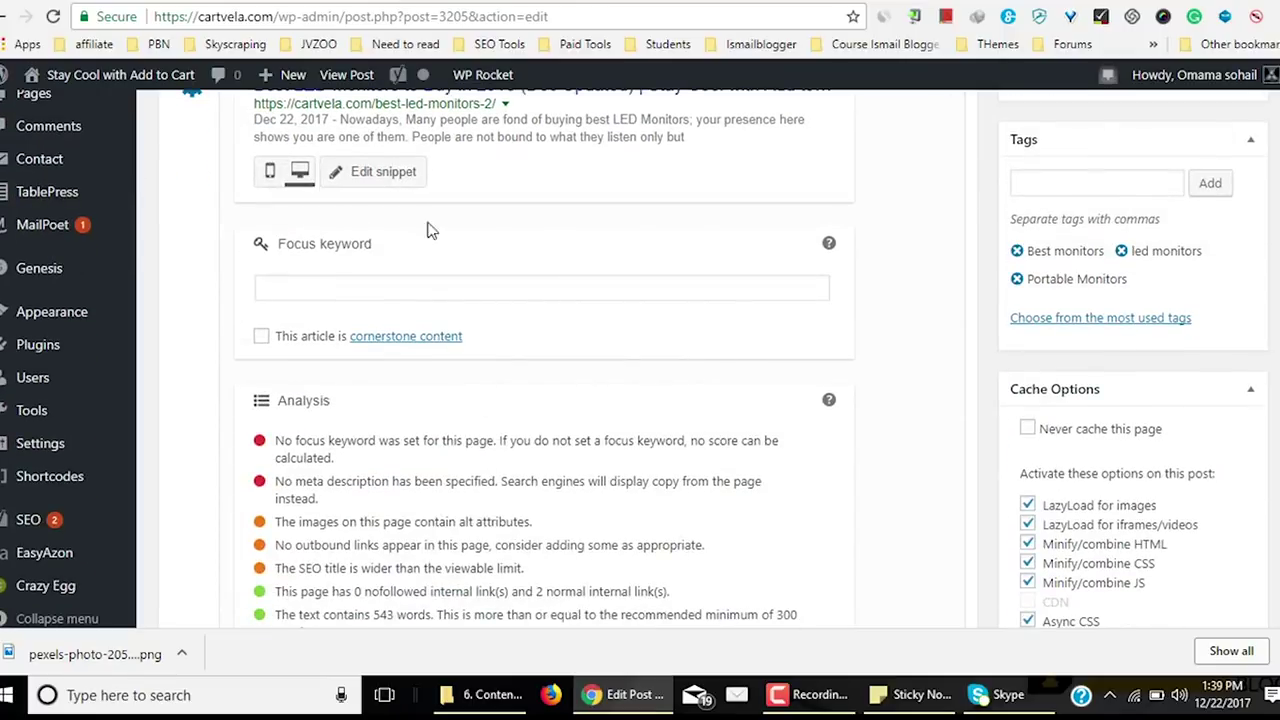
Save the LED monitors post as a draft and return to the beginning of the reloaded post editor.
{"action": "scroll", "coordinate": [588, 300], "scroll_direction": "up", "scroll_amount": 7}
{"action": "scroll", "coordinate": [555, 332], "scroll_direction": "up", "scroll_amount": 5}
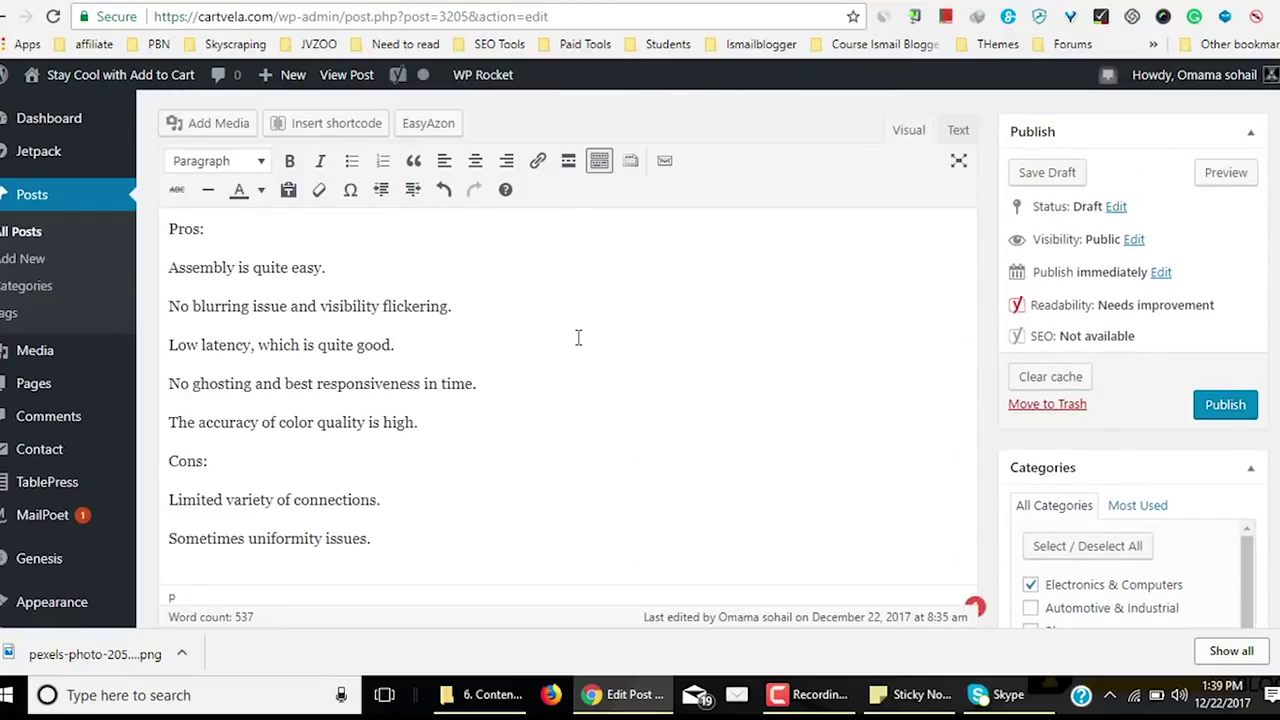
{"action": "scroll", "coordinate": [577, 343], "scroll_direction": "up", "scroll_amount": 5}
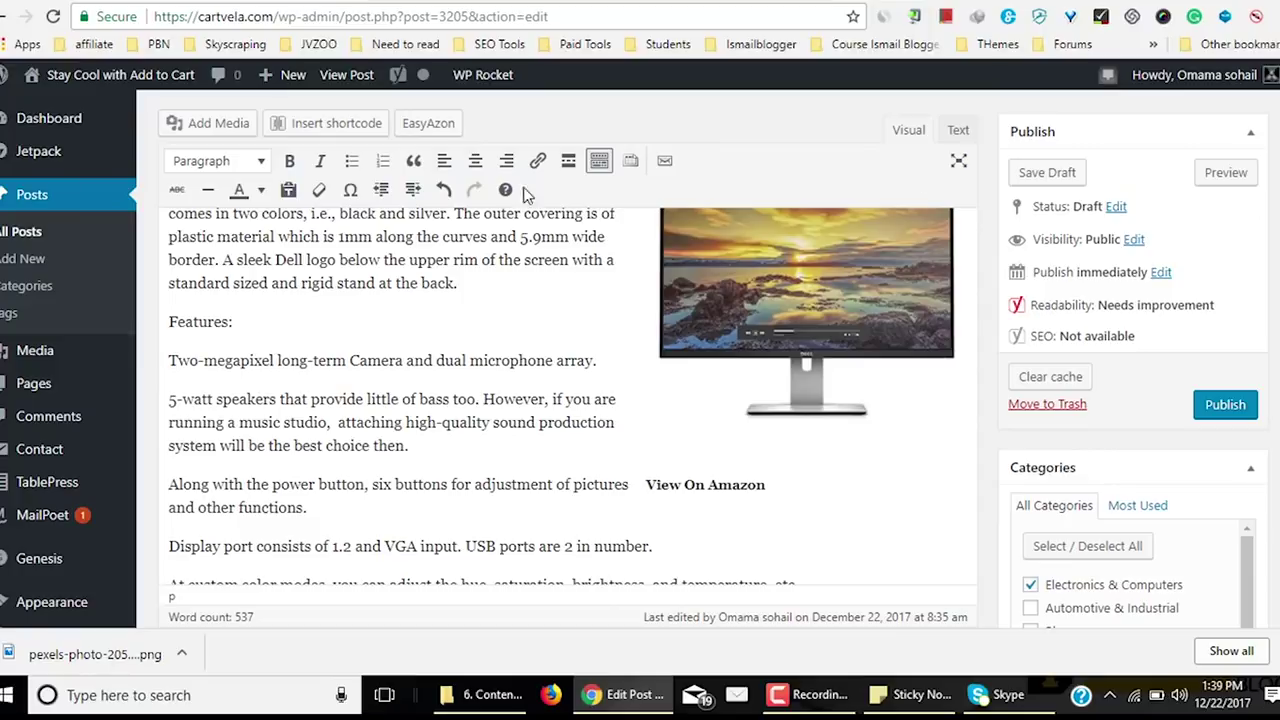
{"action": "left_click", "coordinate": [1058, 180]}
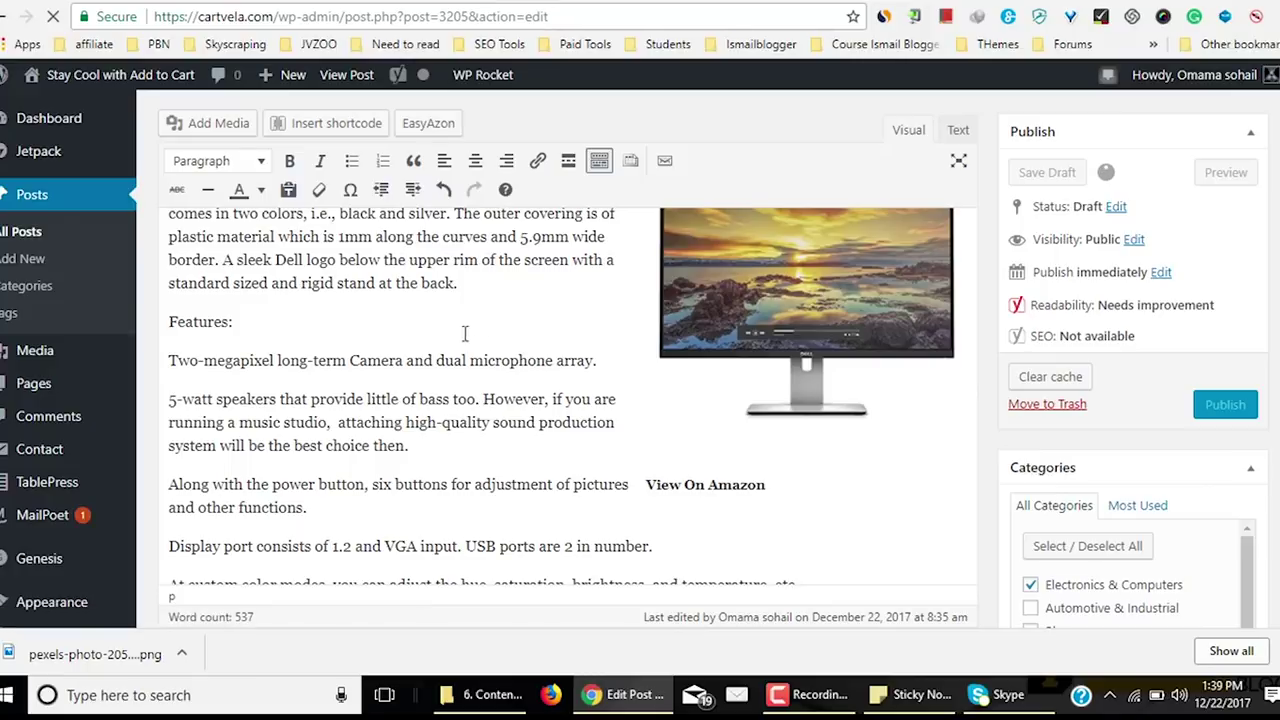
{"action": "scroll", "coordinate": [551, 366], "scroll_direction": "down", "scroll_amount": 3}
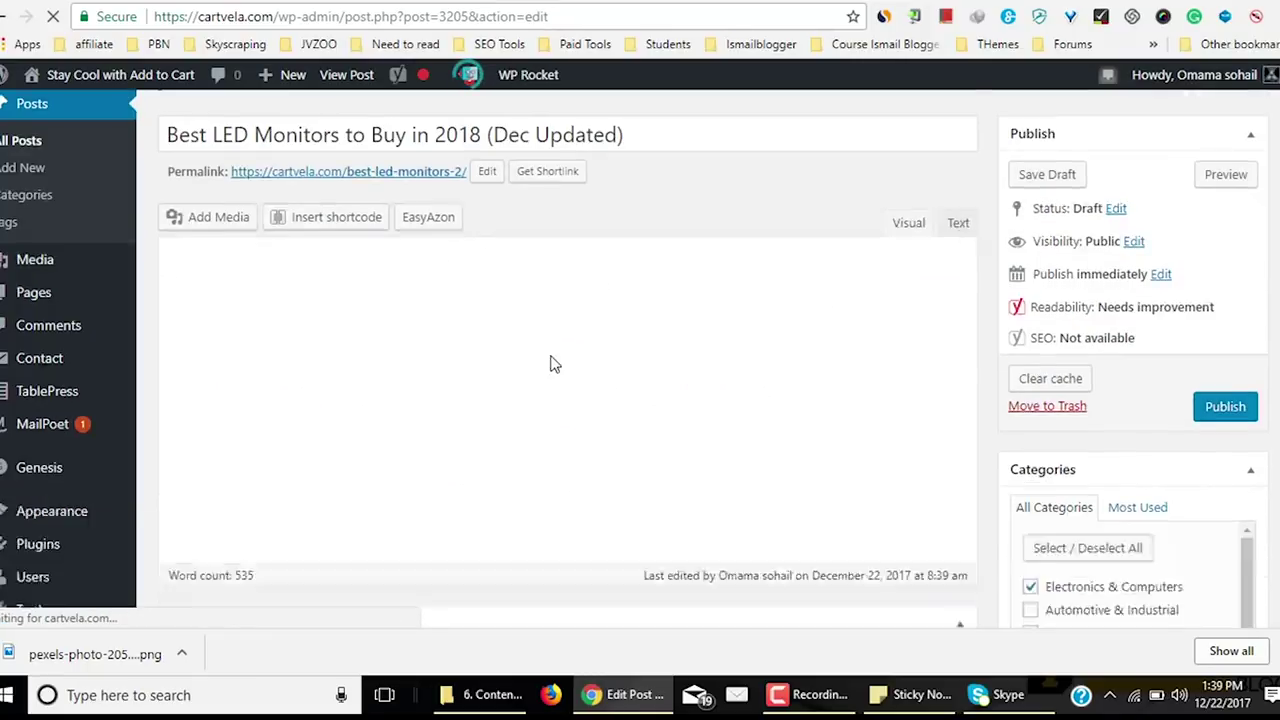
{"action": "scroll", "coordinate": [553, 358], "scroll_direction": "up", "scroll_amount": 1}
{"action": "scroll", "coordinate": [553, 360], "scroll_direction": "up", "scroll_amount": 2}
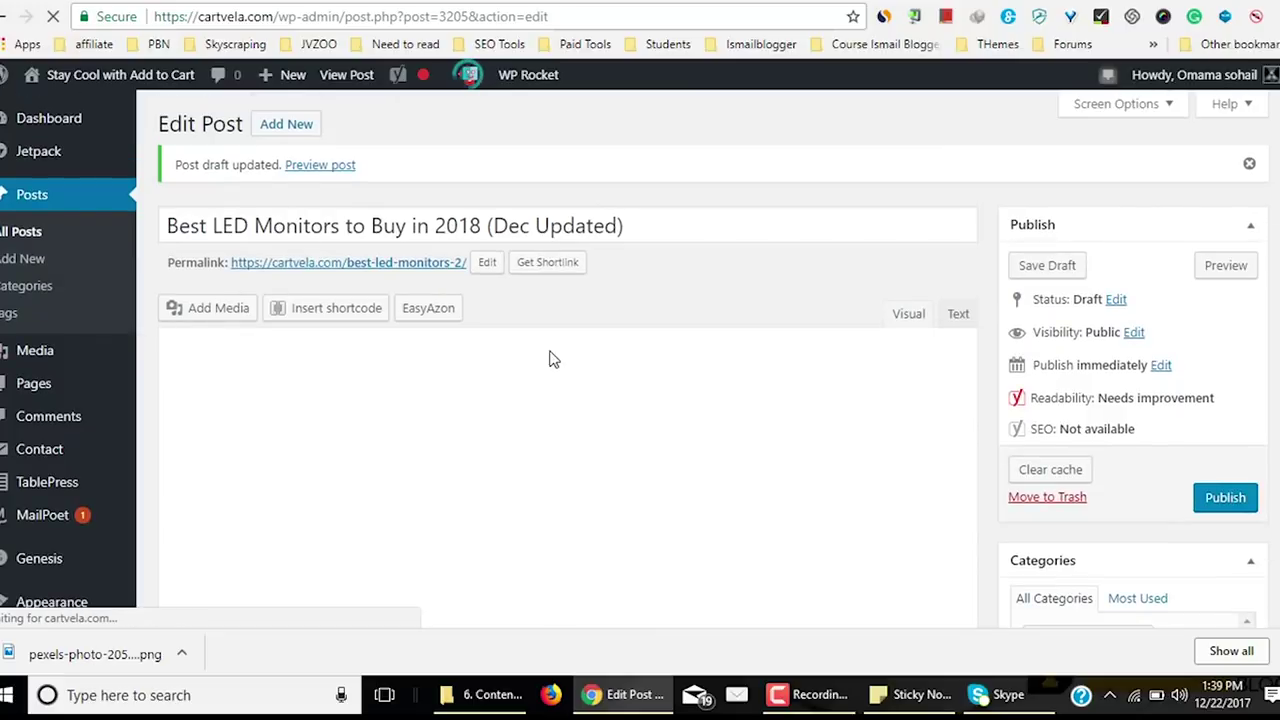